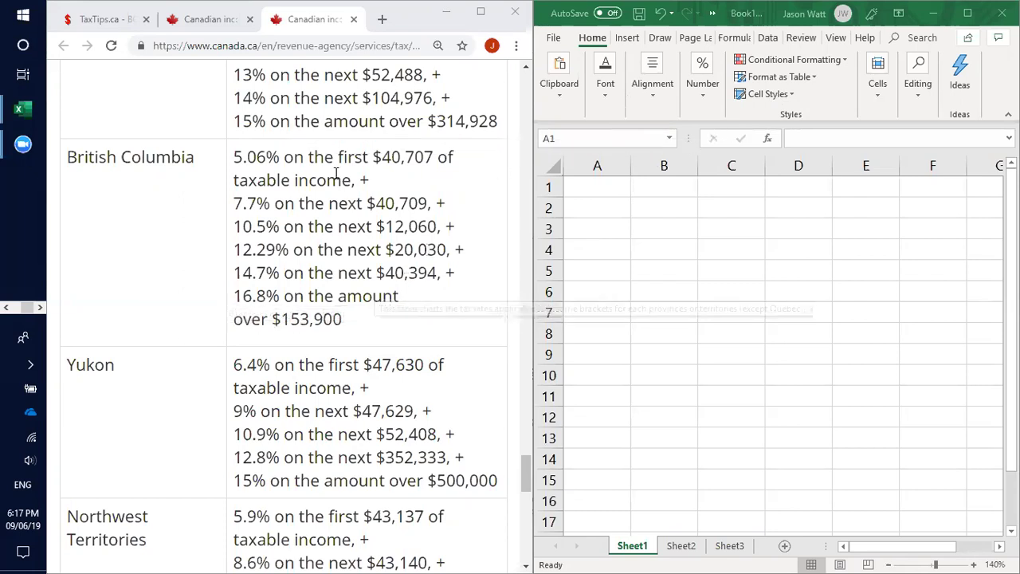
# Switch Chrome to the other Canada.ca tax-rates tab showing the 2019 federal rates
pyautogui.hotkey('ctrl', 'shift', 'Tab')
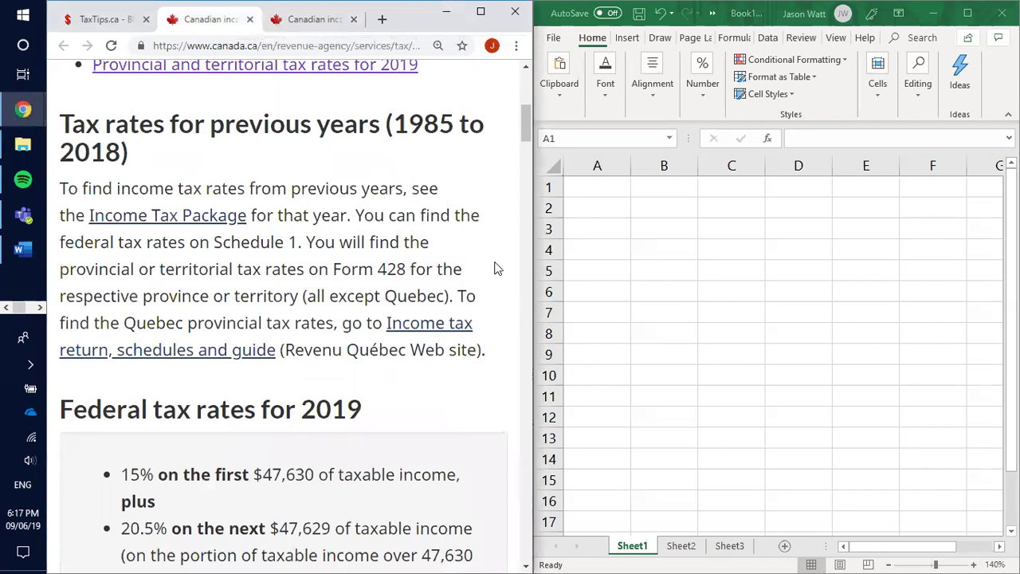
# Scroll Chrome to the Federal tax rates for 2019 list and select Excel cell A1
pyautogui.moveTo(526, 131); pyautogui.dragTo(524, 148)
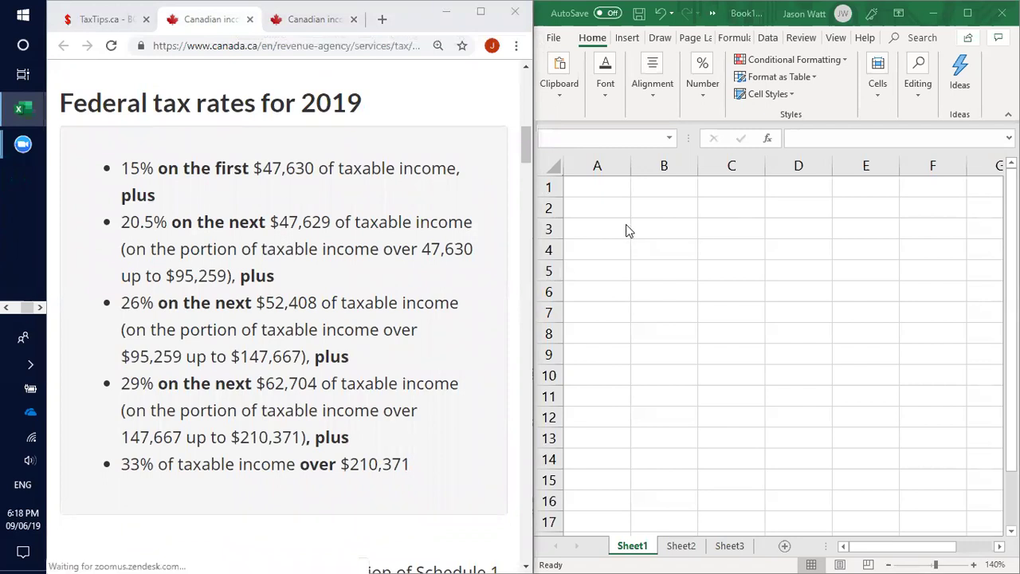
pyautogui.click(597, 191)
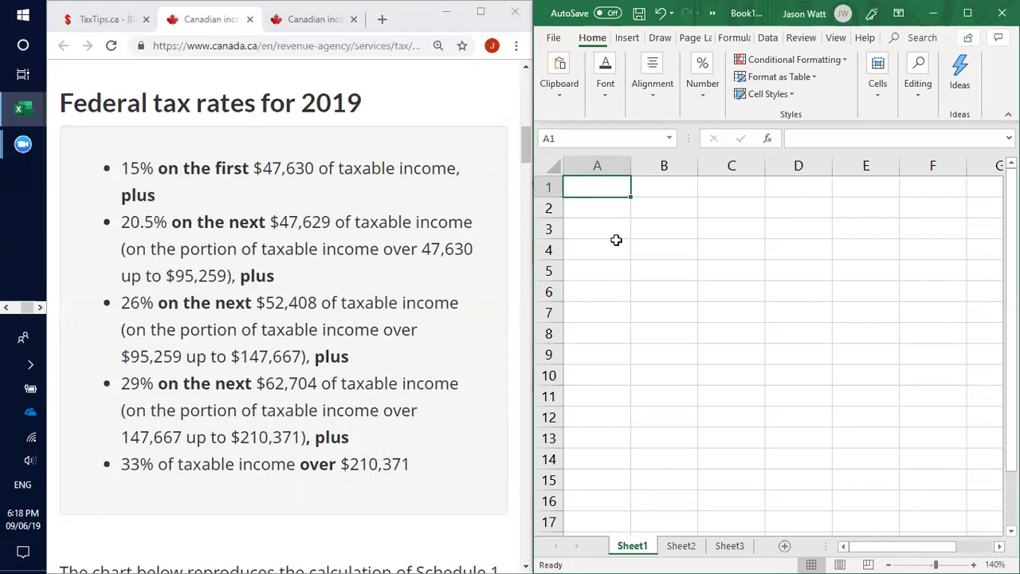
# Enter the headers Income, Tax and Rate across row 1
pyautogui.write('Income')
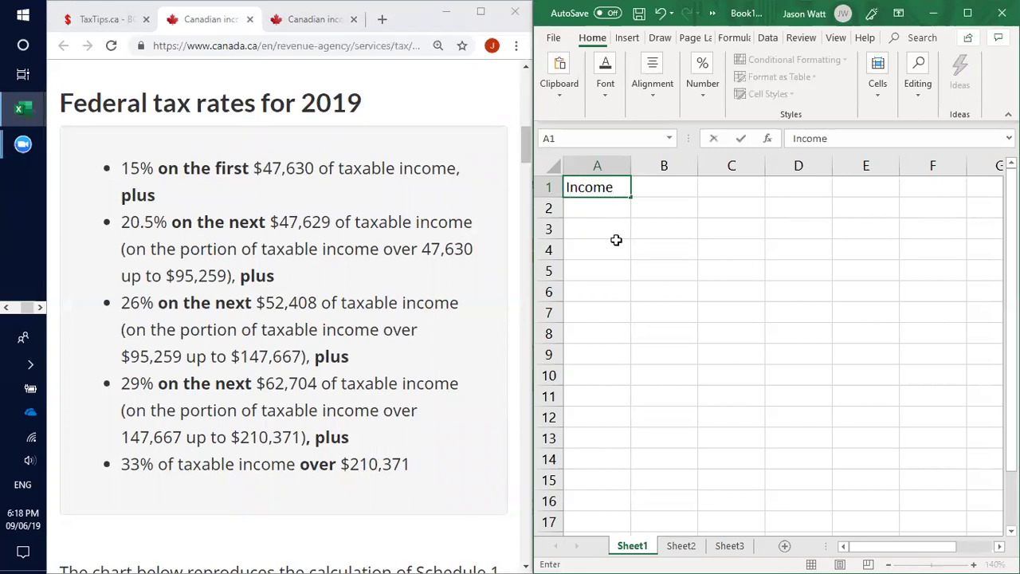
pyautogui.press('Tab')
pyautogui.write('Tax')
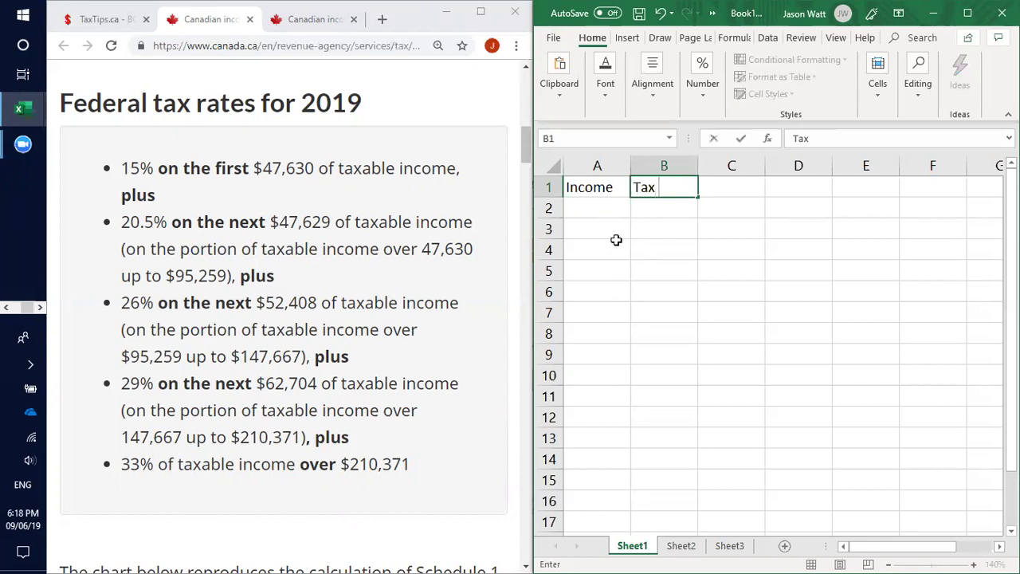
pyautogui.press('Tab')
pyautogui.write('Rate')
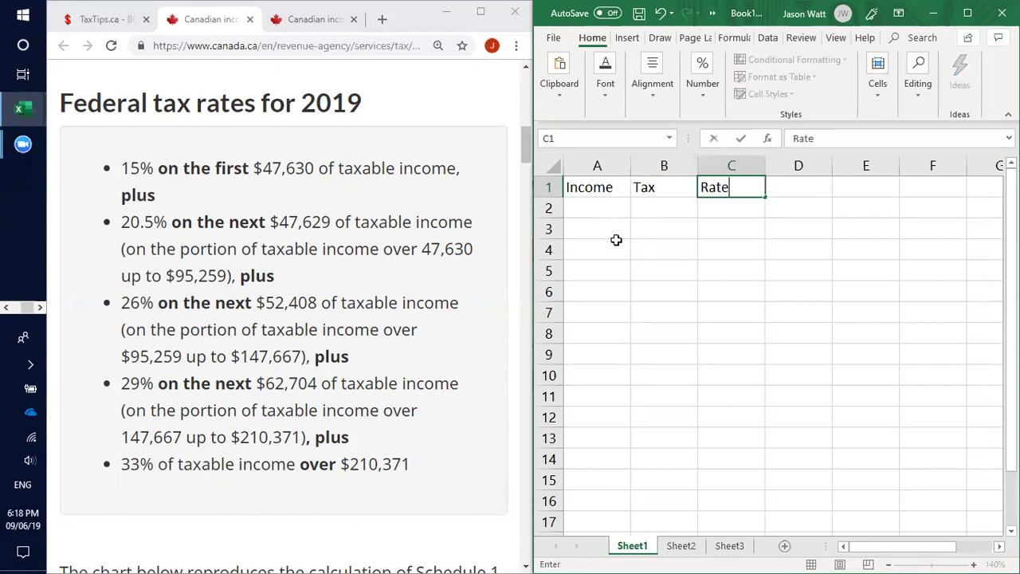
pyautogui.press('Return')
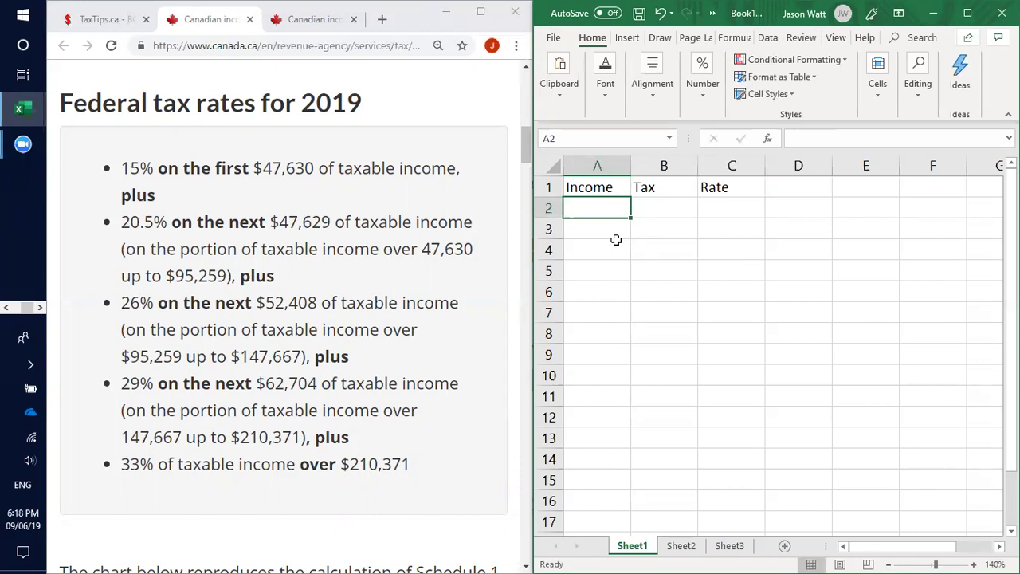
# Enter 0 in A2 and the formula =12069*(1+B10) in A3
pyautogui.write('0')
pyautogui.press('Return')
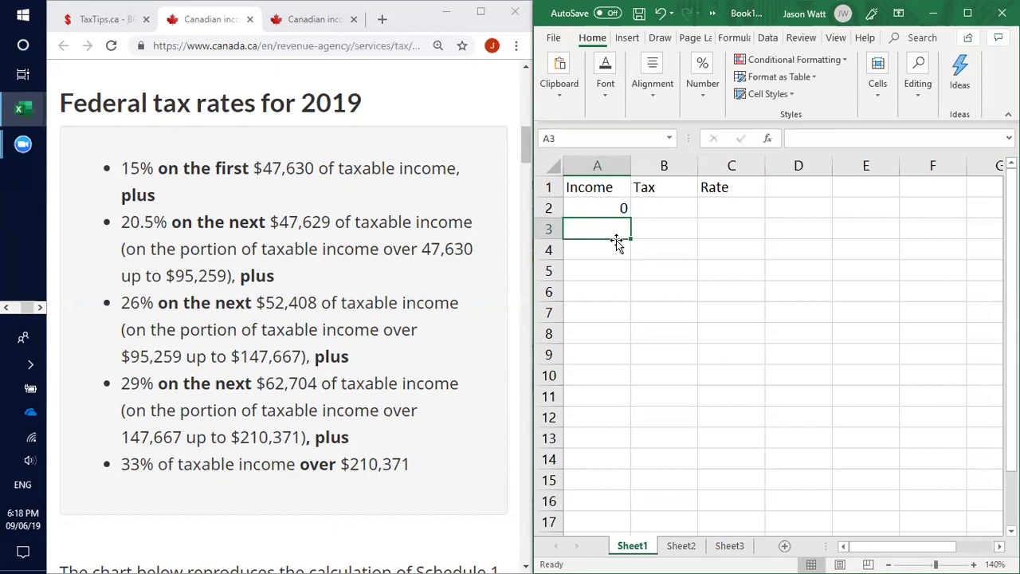
pyautogui.write('=')
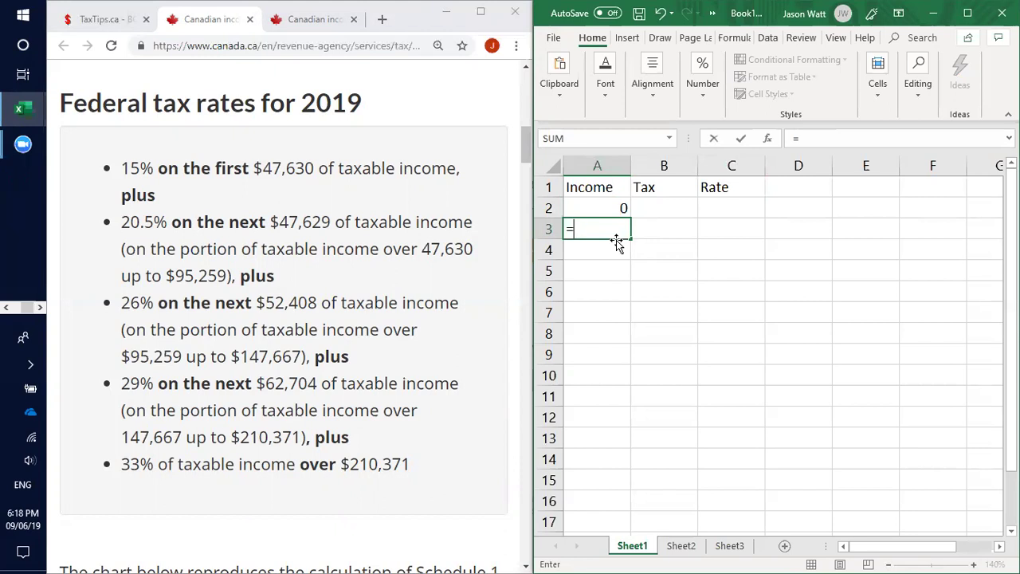
pyautogui.write('120')
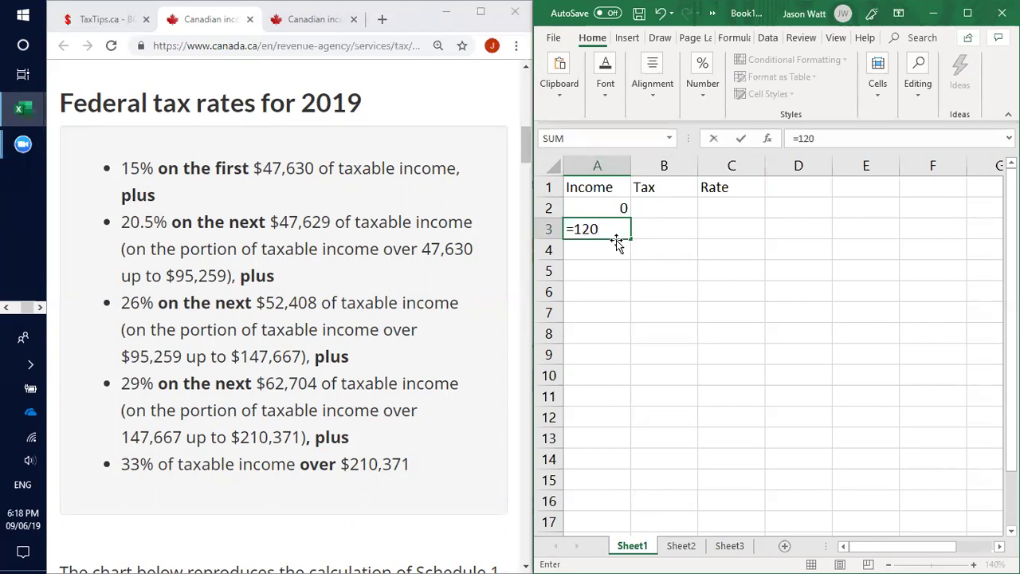
pyautogui.write('69*(1+B')
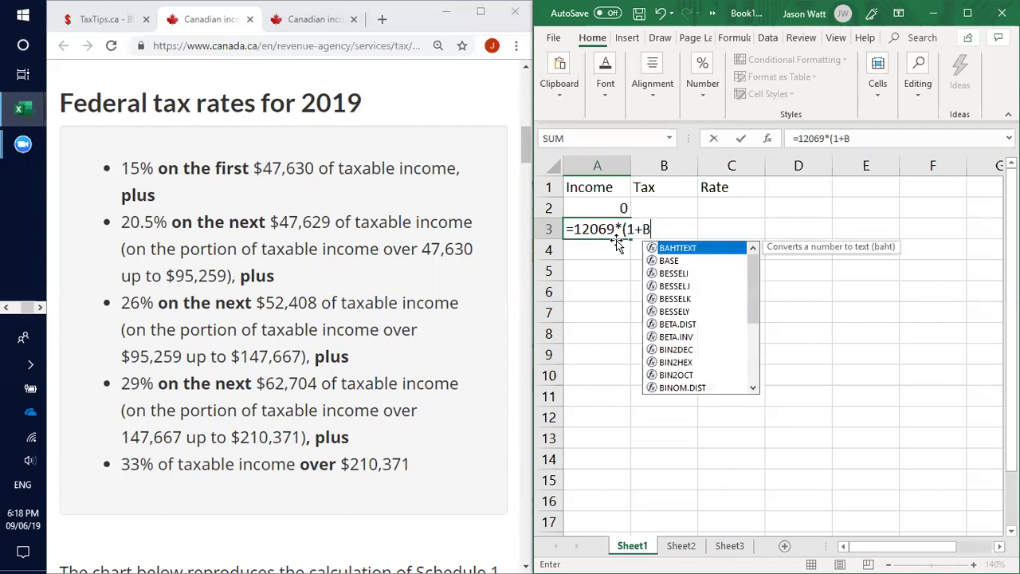
pyautogui.write('10)')
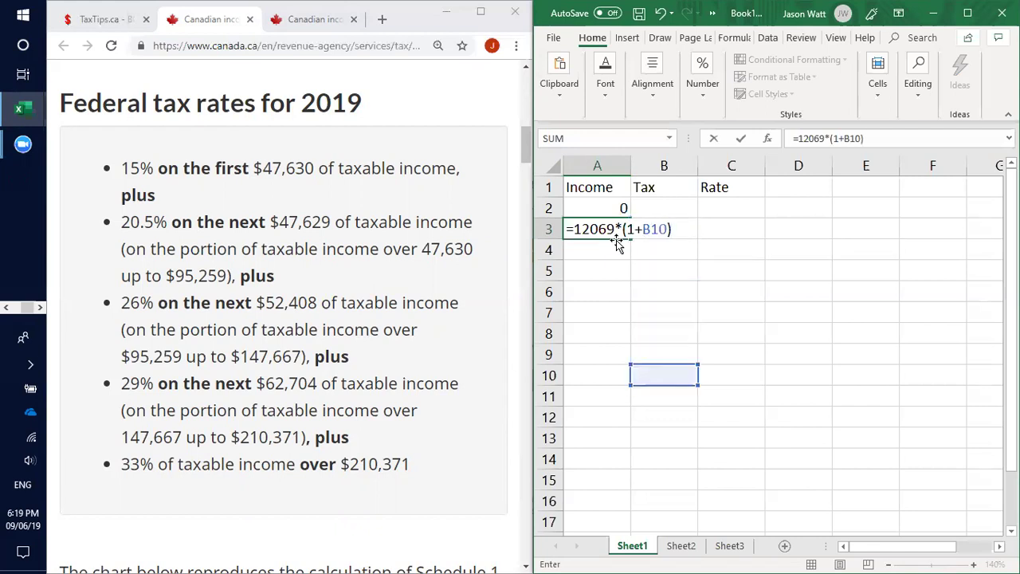
pyautogui.press('Return')
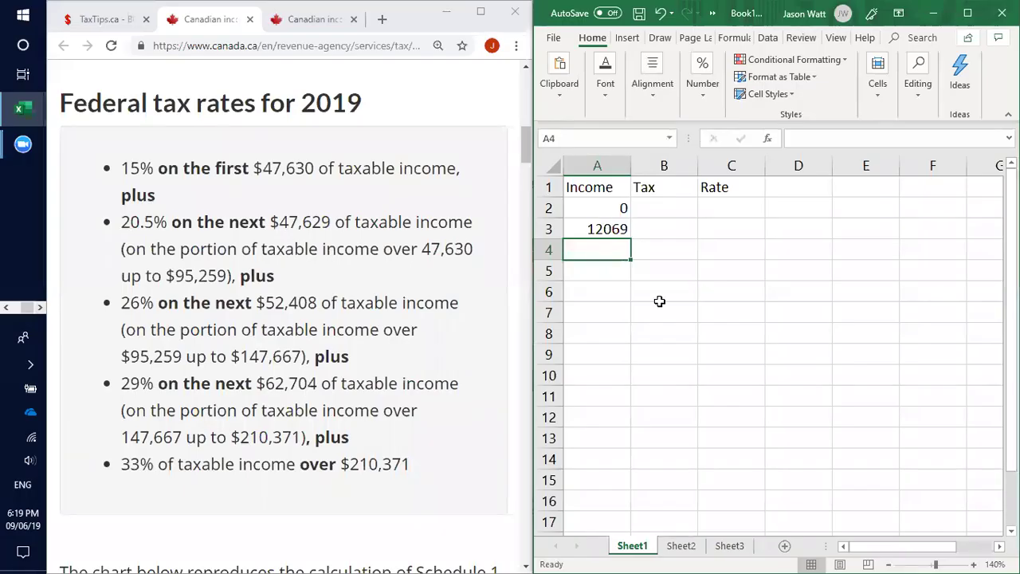
# Enter =47360*(1+B10) in A4, correcting typos along the way
pyautogui.write('47630')
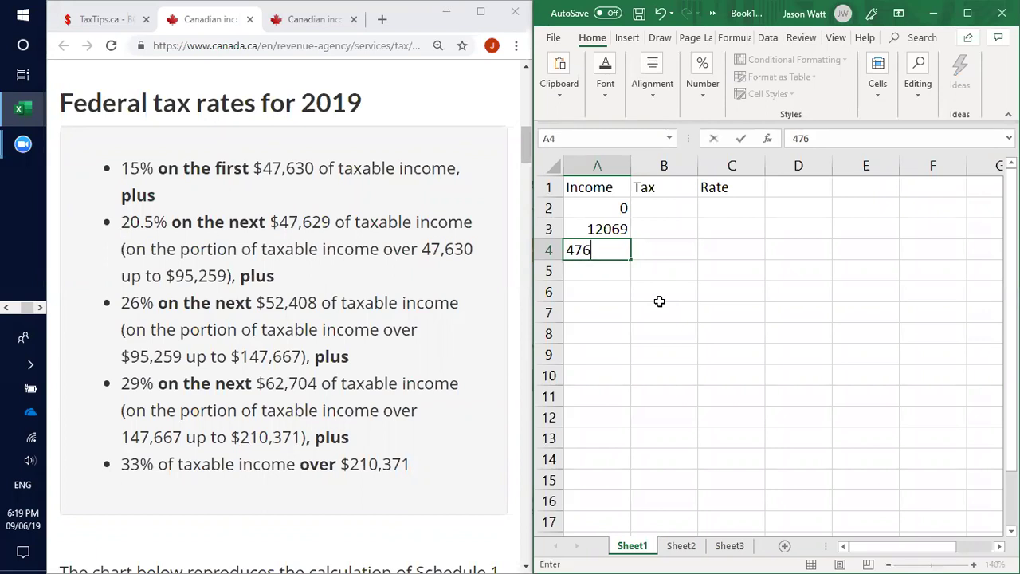
pyautogui.press('BackSpace')
pyautogui.press('BackSpace')
pyautogui.press('BackSpace')
pyautogui.press('BackSpace')
pyautogui.press('BackSpace')
pyautogui.write('=476')
pyautogui.press('BackSpace')
pyautogui.write('360')
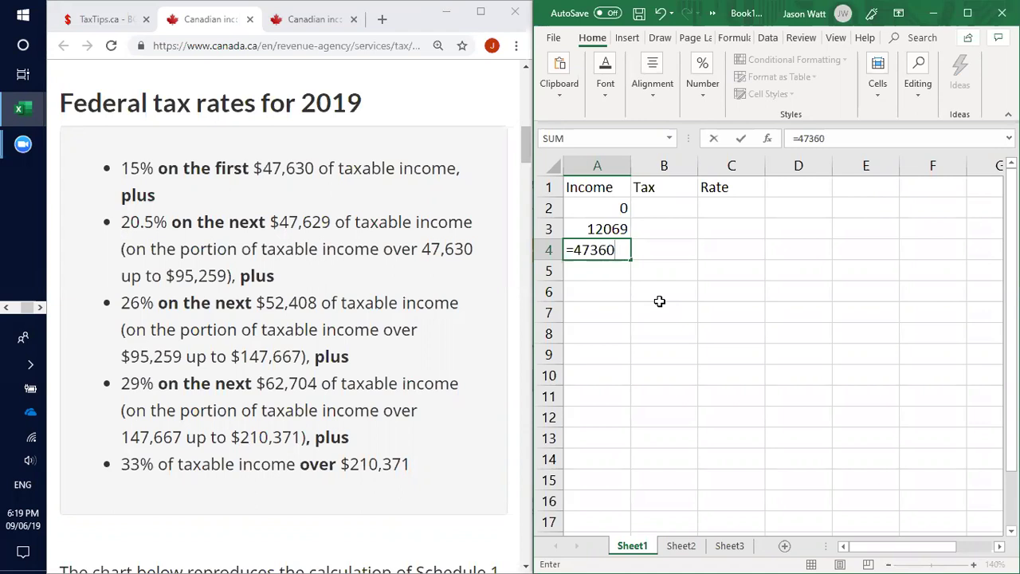
pyautogui.write('*(1+B1)')
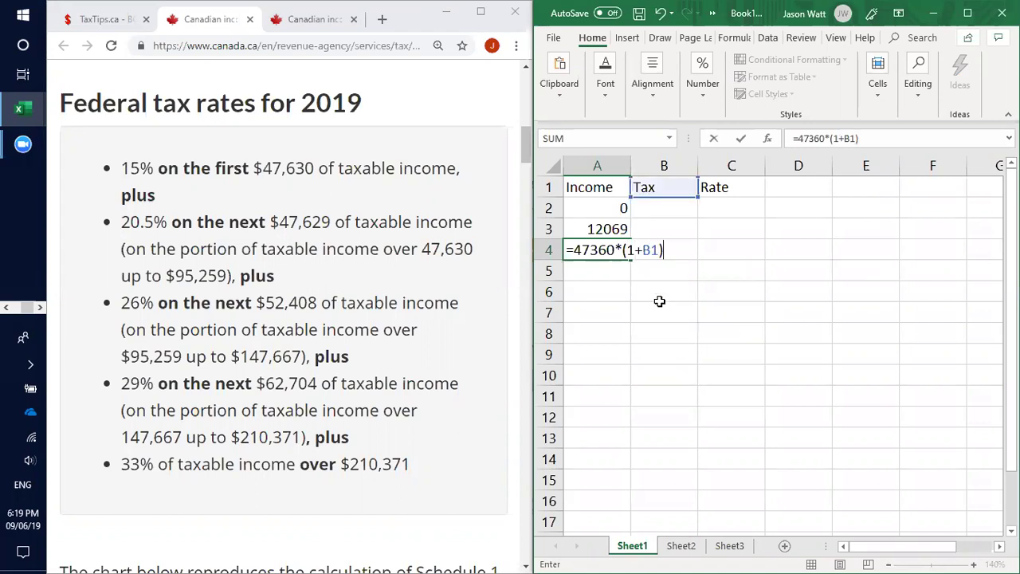
pyautogui.press('BackSpace')
pyautogui.write('0)')
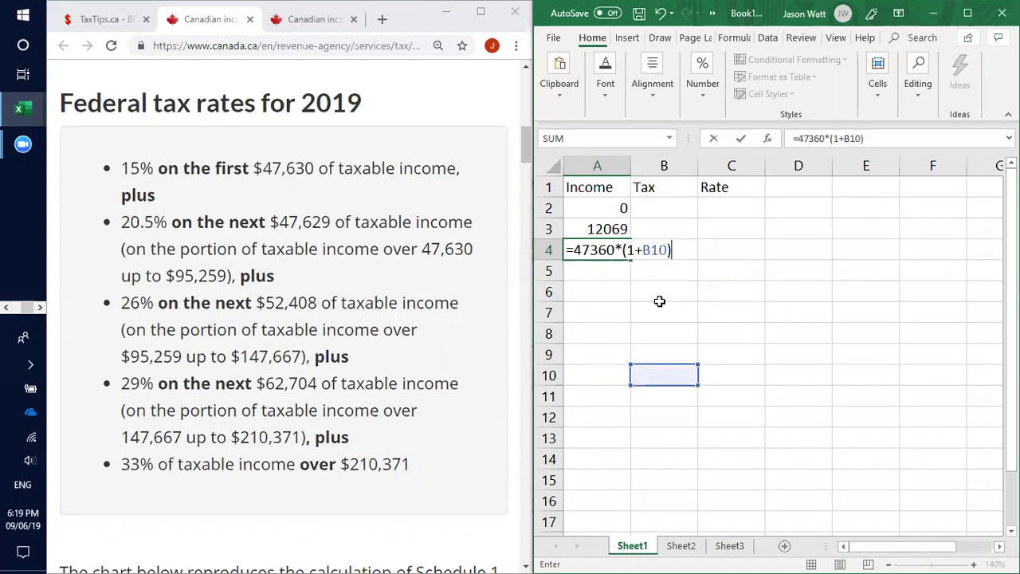
pyautogui.press('Return')
# Edit A3 to remove the *(1+B10) multiplier, leaving 12069
pyautogui.press('Up')
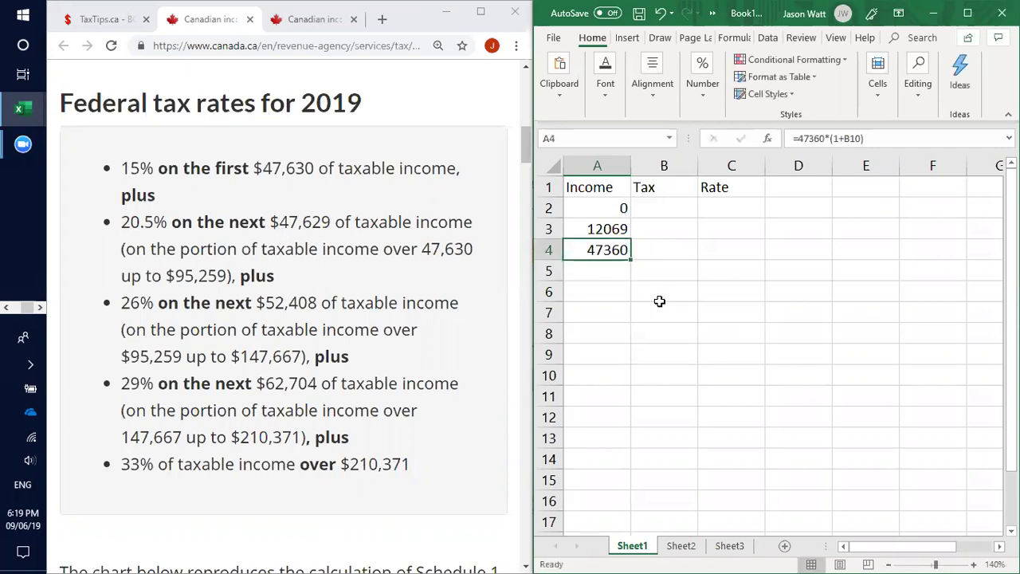
pyautogui.press('Up')
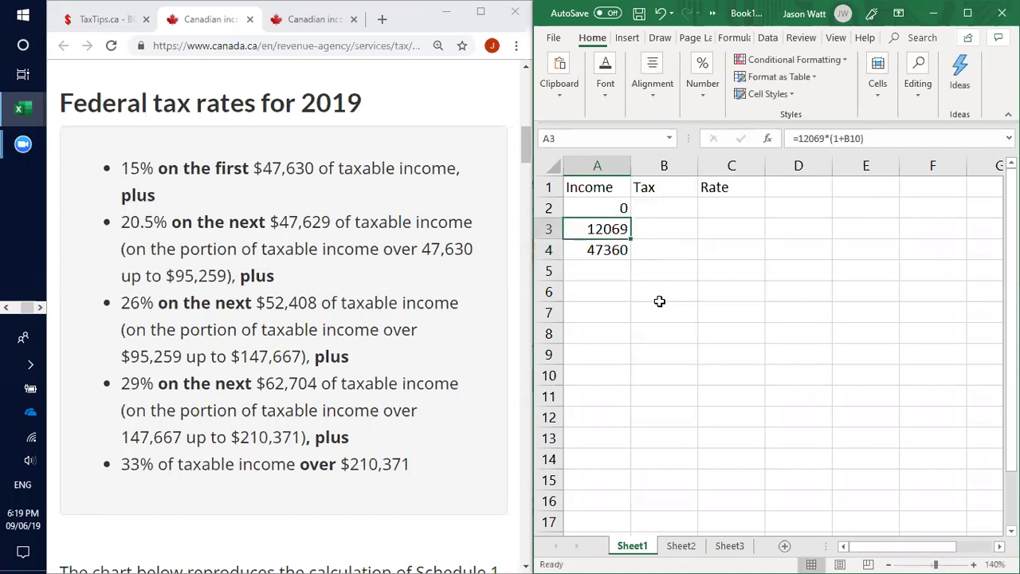
pyautogui.click(869, 139)
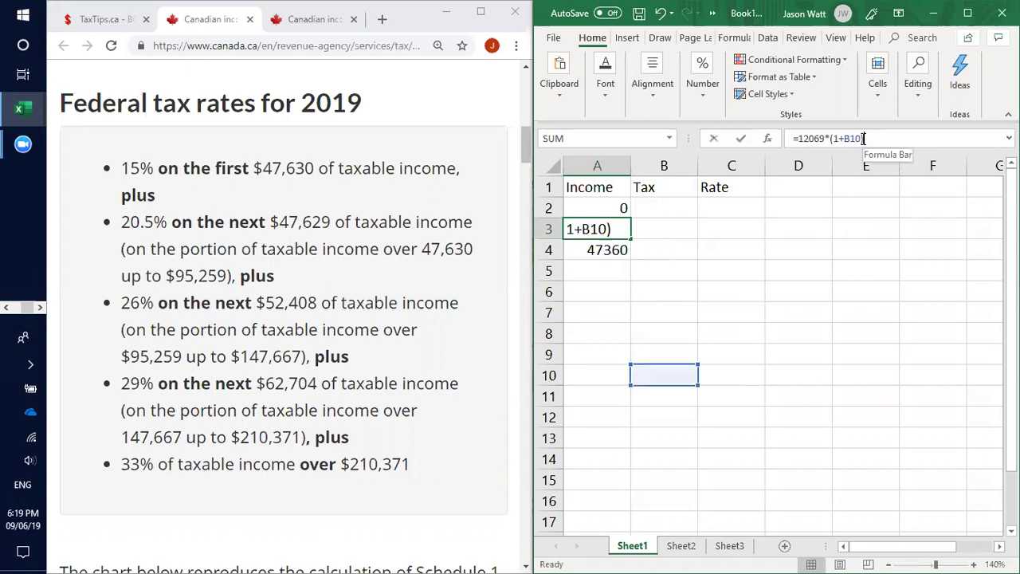
pyautogui.moveTo(869, 139); pyautogui.dragTo(824, 138)
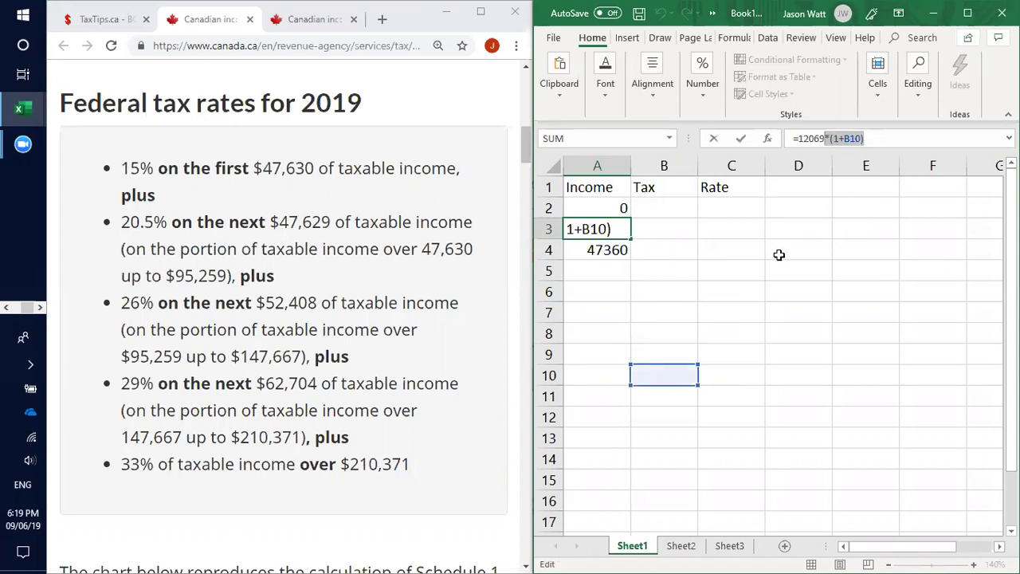
pyautogui.press('Delete')
pyautogui.press('Return')
pyautogui.press('Return')
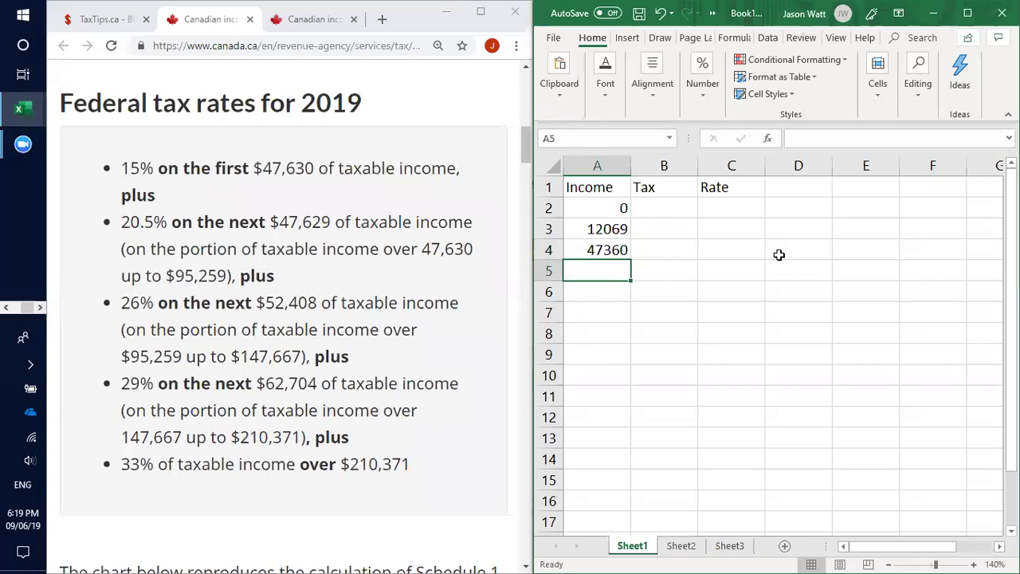
# Enter indexed threshold formulas for 95259, 147667 and 210371 in A5:A7
pyautogui.write('=')
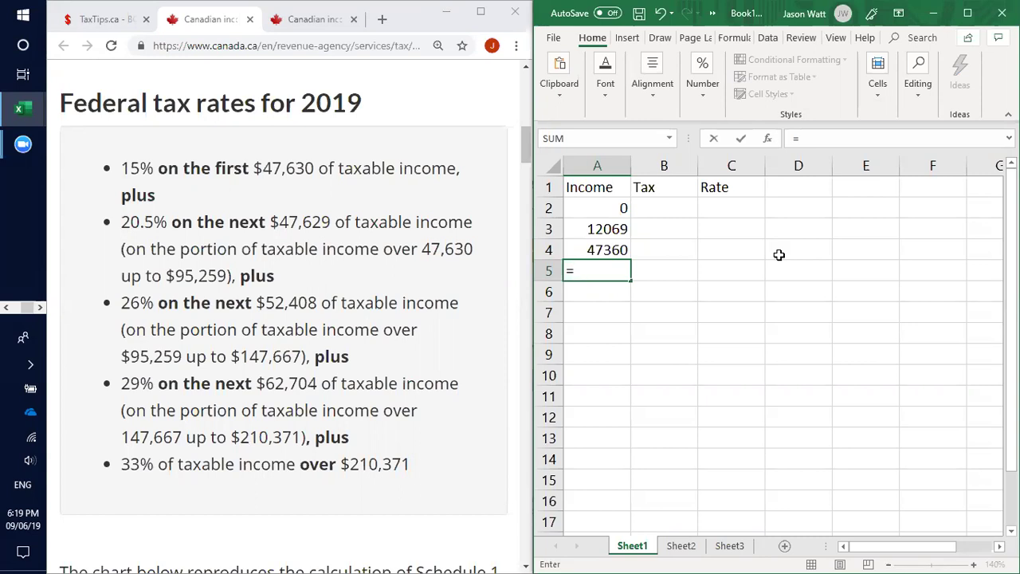
pyautogui.write('95259*(1+B10)')
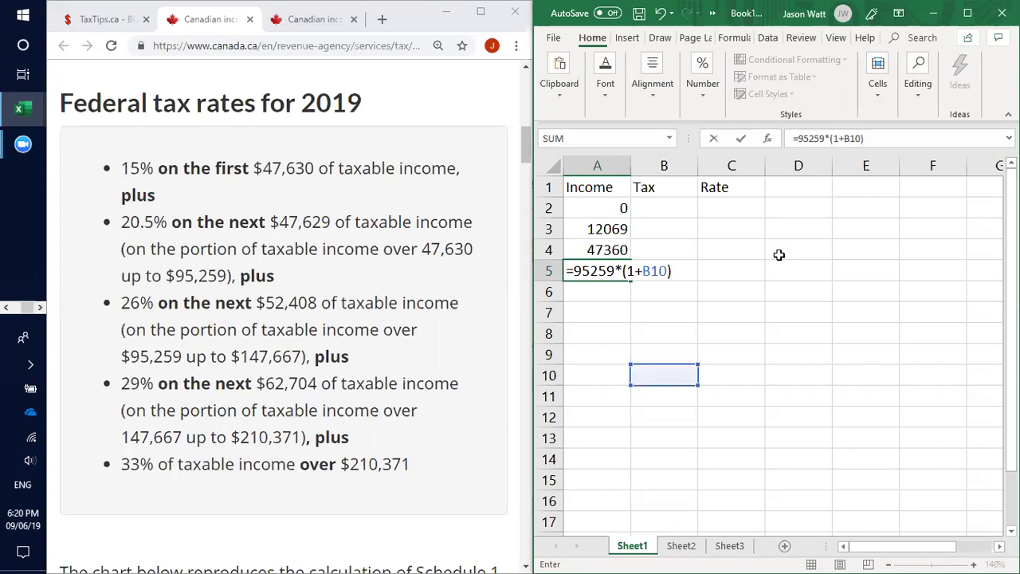
pyautogui.press('Return')
pyautogui.write('=')
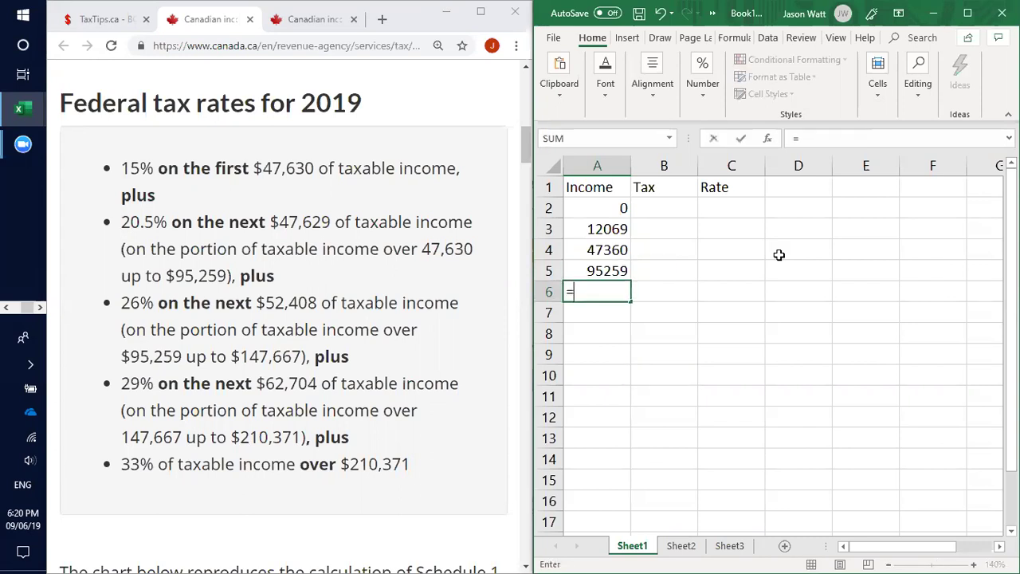
pyautogui.write('147667')
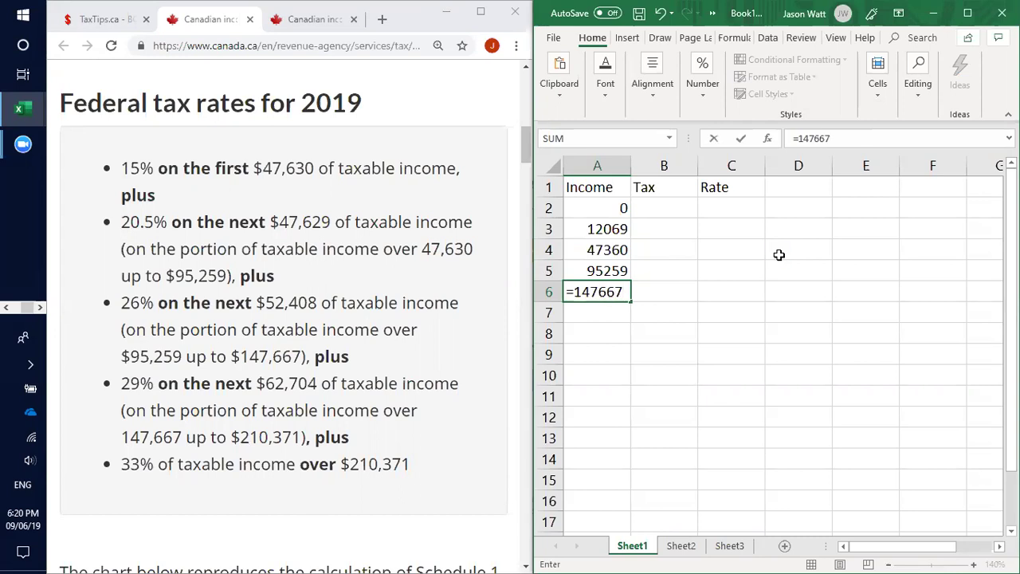
pyautogui.write('*(1+B10)')
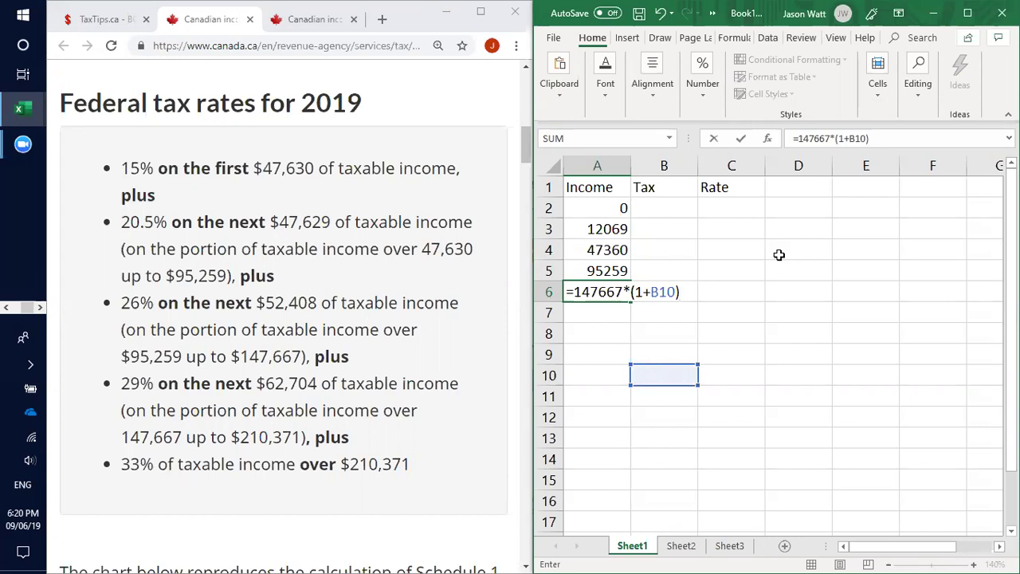
pyautogui.press('Return')
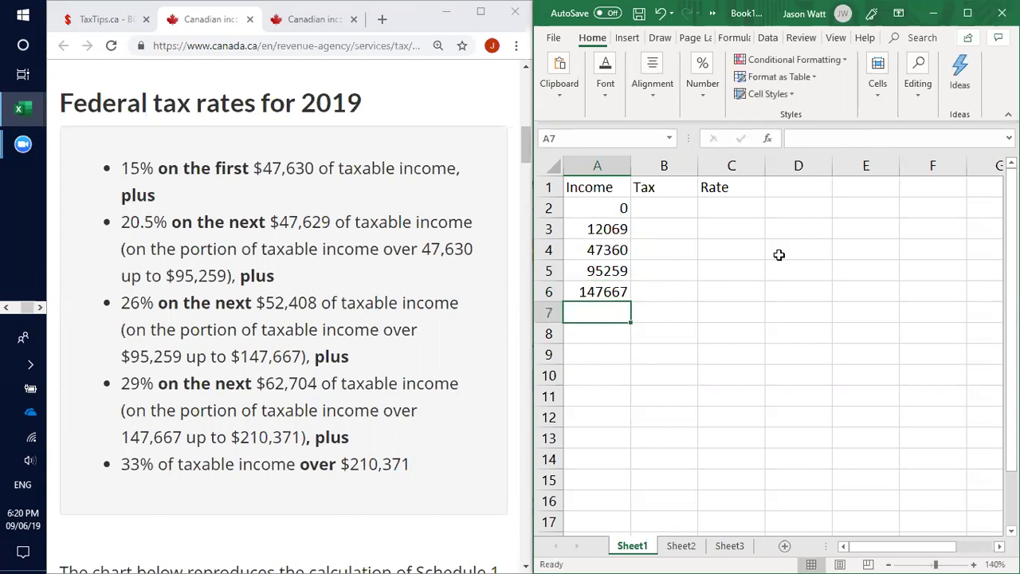
pyautogui.write('=21')
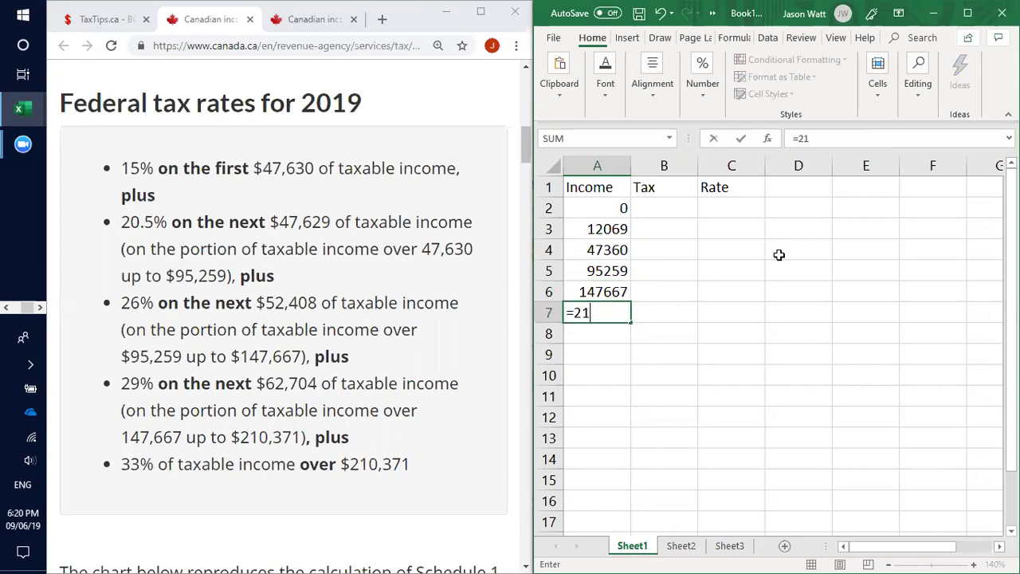
pyautogui.write('0371*(1+B10)')
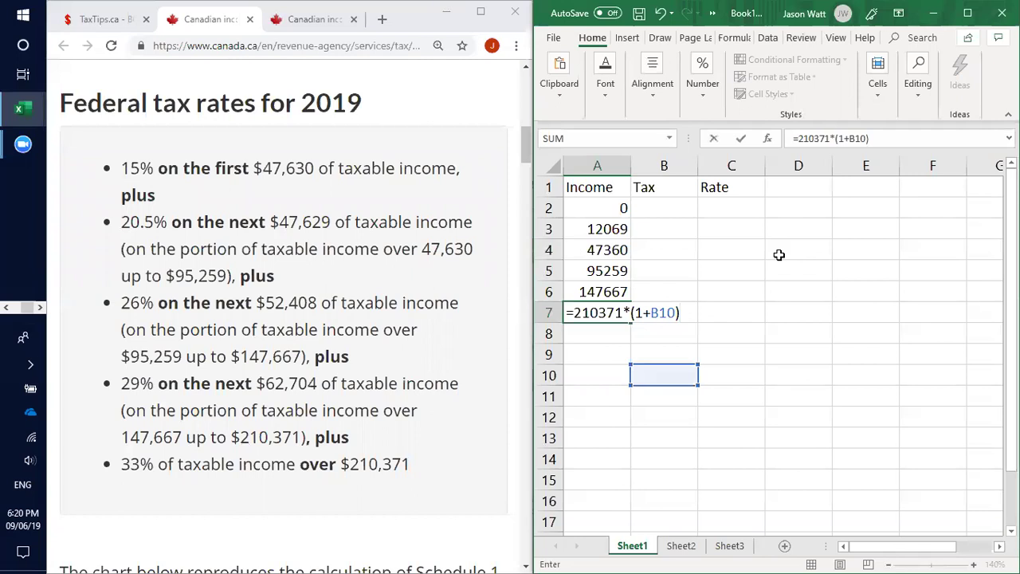
# Add the label Indexing in A10 with a value of 0 in B10
pyautogui.press('Return')
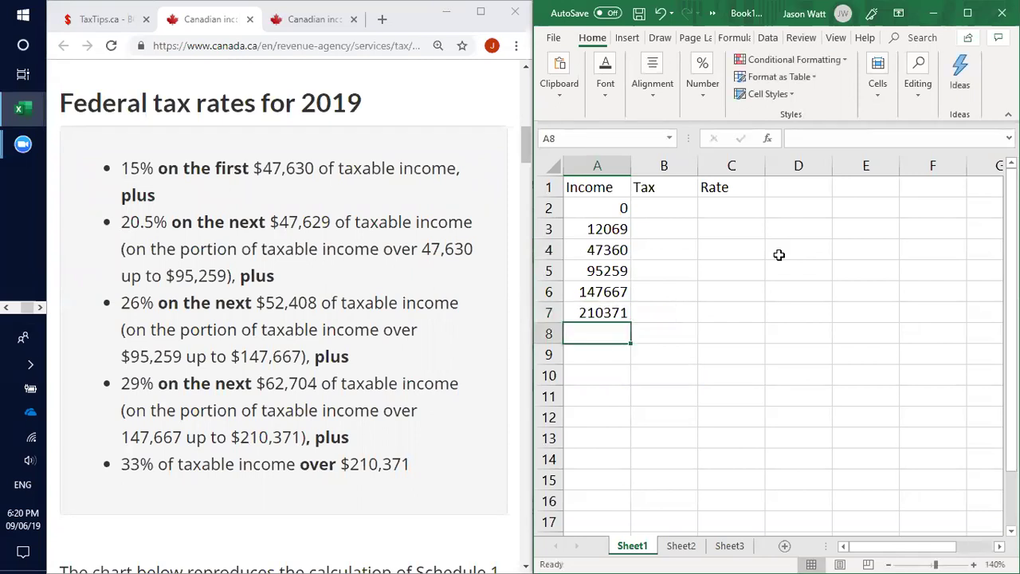
pyautogui.press('Down')
pyautogui.press('Down')
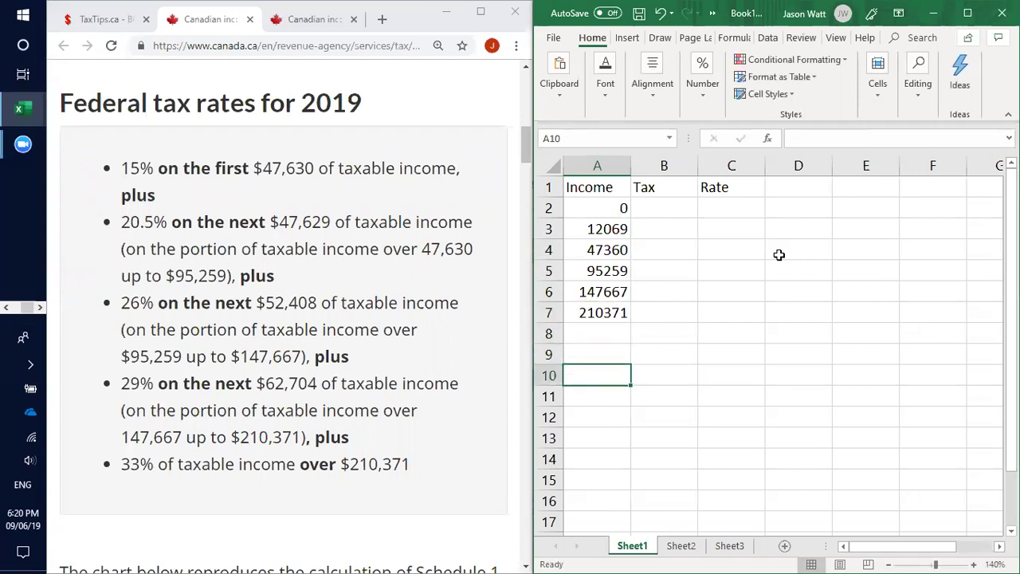
pyautogui.write('Indexing')
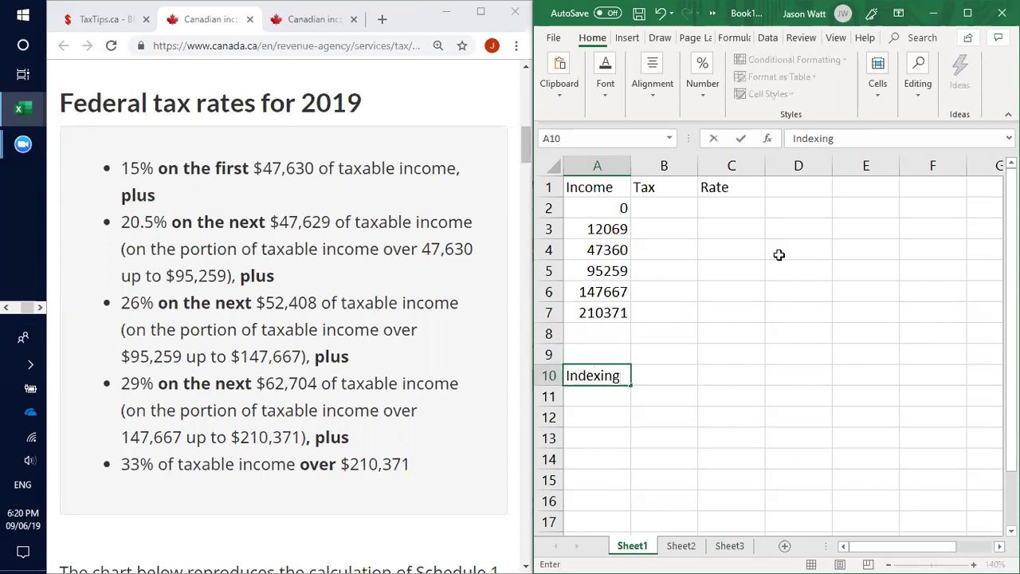
pyautogui.press('Tab')
pyautogui.write('0')
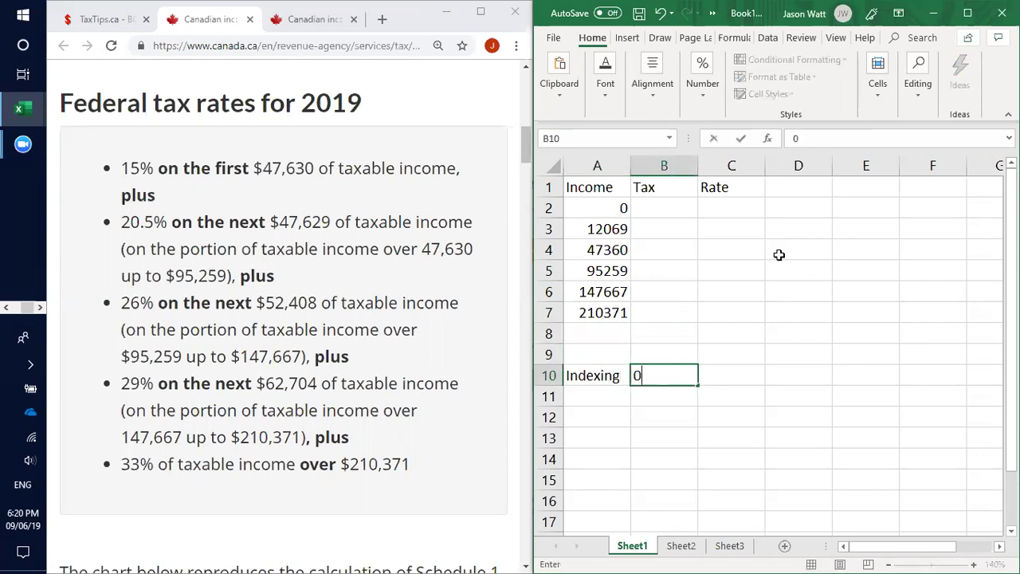
pyautogui.press('Return')
# Test a 1.9% indexing rate in B10, then reset it to 0
pyautogui.press('Up')
pyautogui.press('Right')
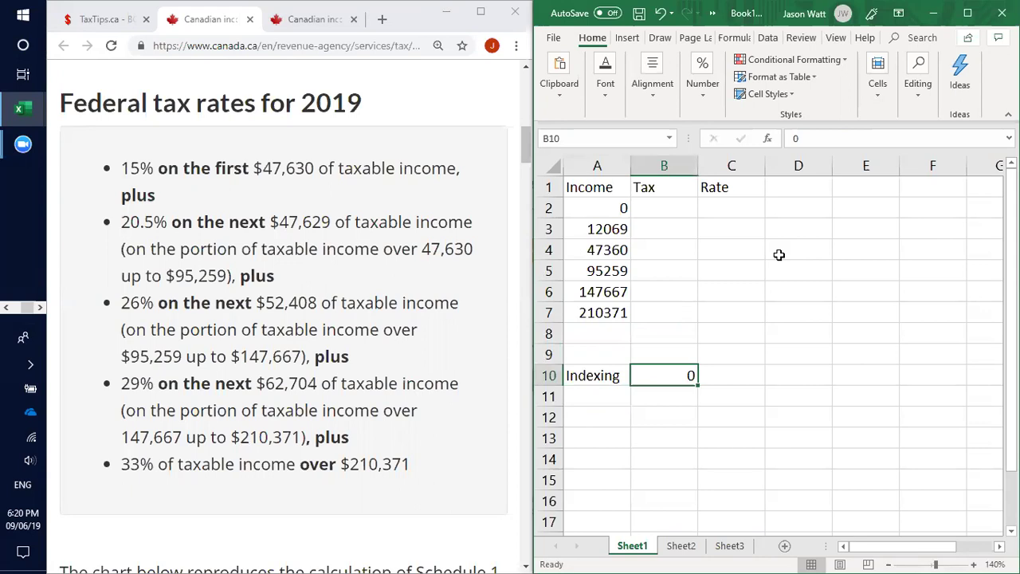
pyautogui.write('1.9')
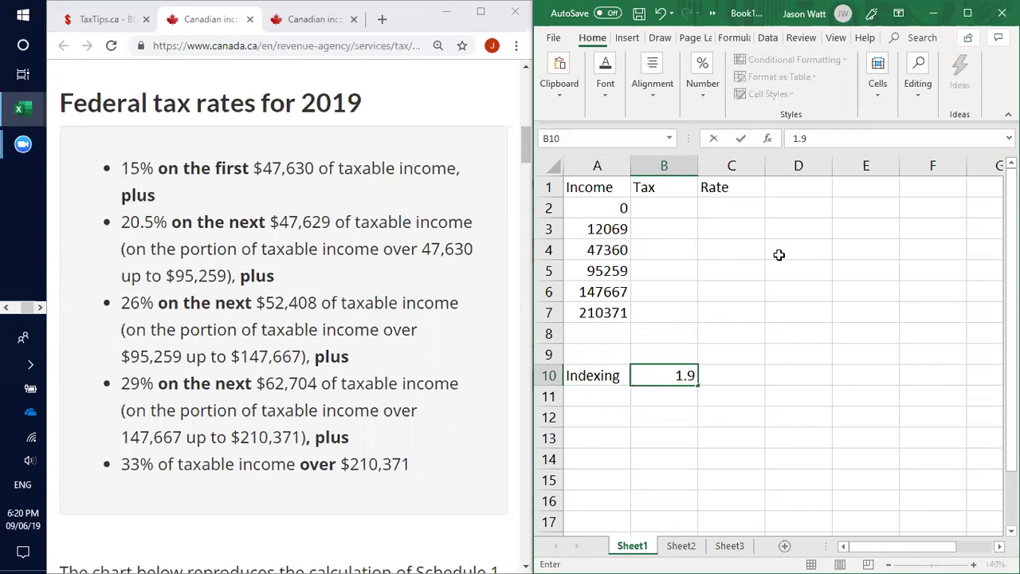
pyautogui.write('%')
pyautogui.press('Return')
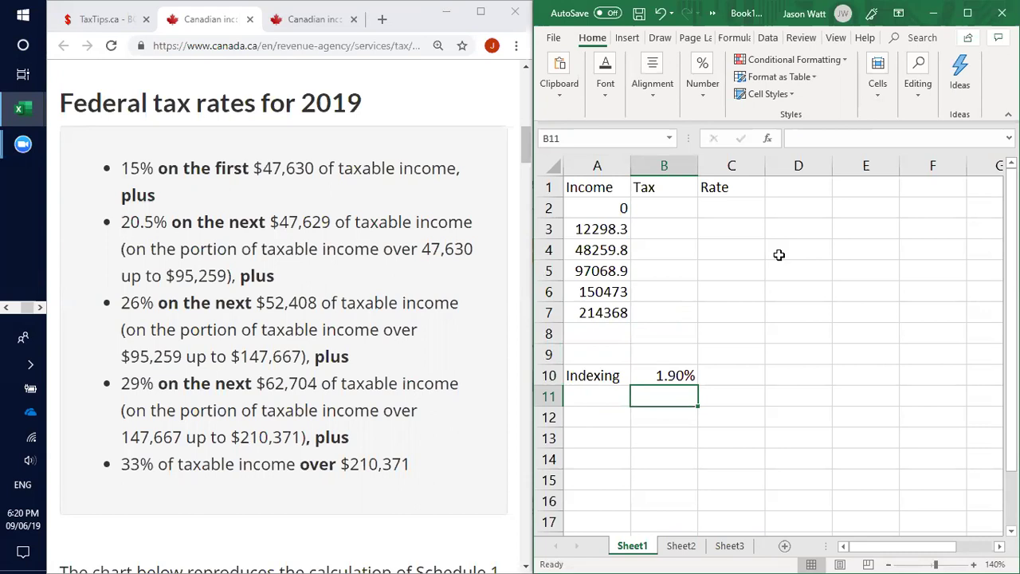
pyautogui.press('Up')
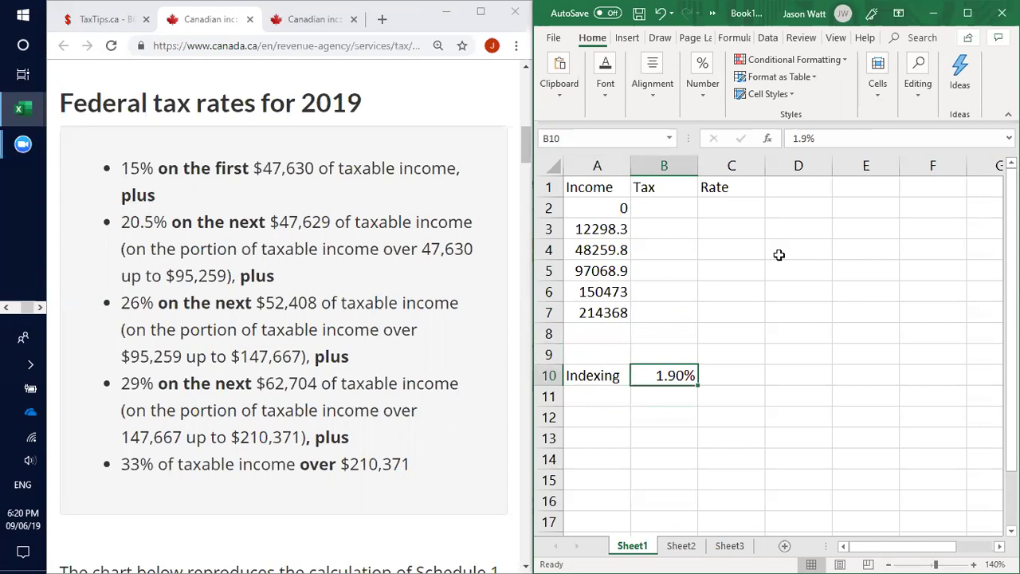
pyautogui.write('0')
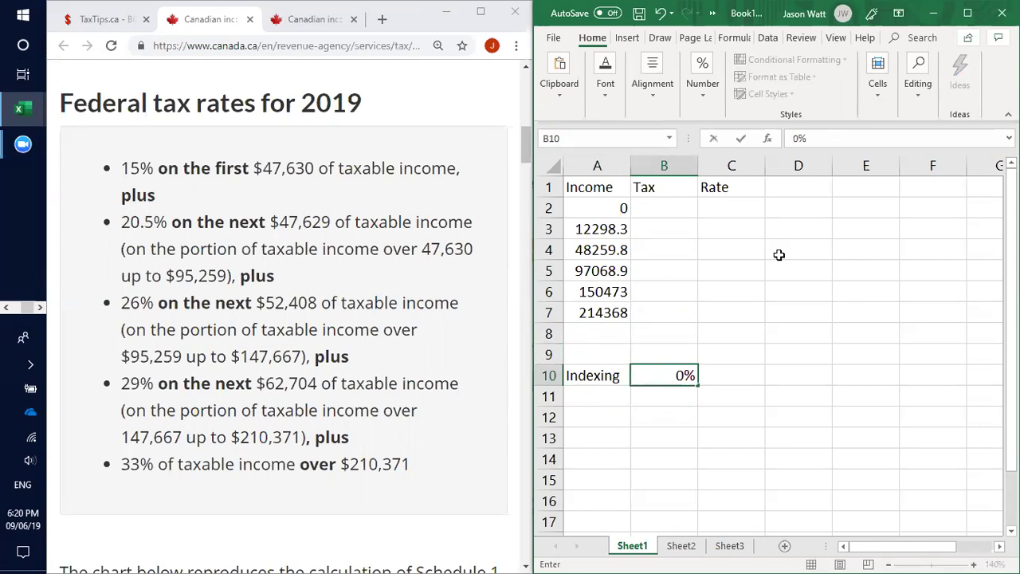
pyautogui.press('Return')
pyautogui.press('Up')
pyautogui.press('Up')
pyautogui.press('Up')
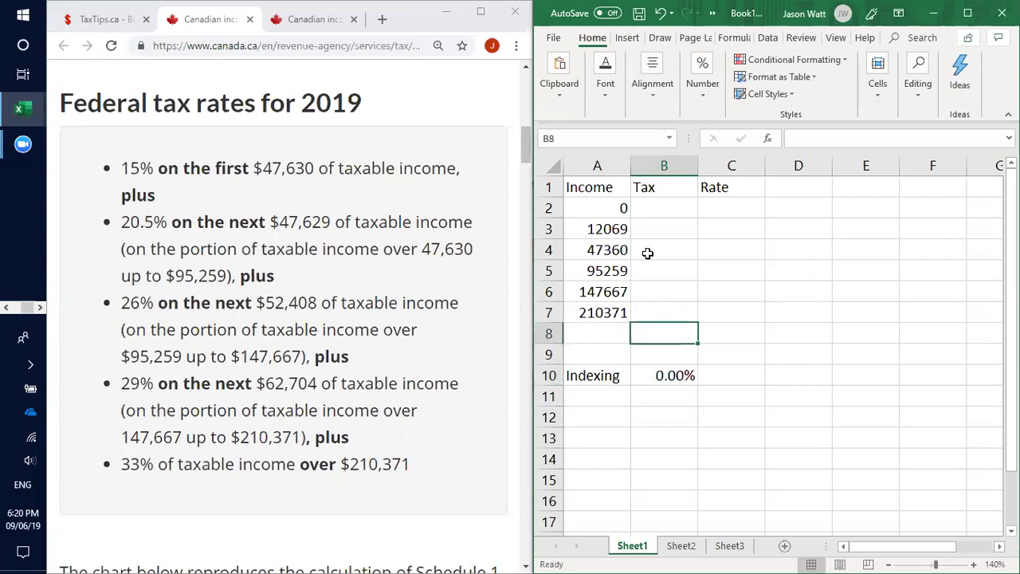
# Format A2 as Currency with 0 decimal places so it reads $0
pyautogui.click(588, 211)
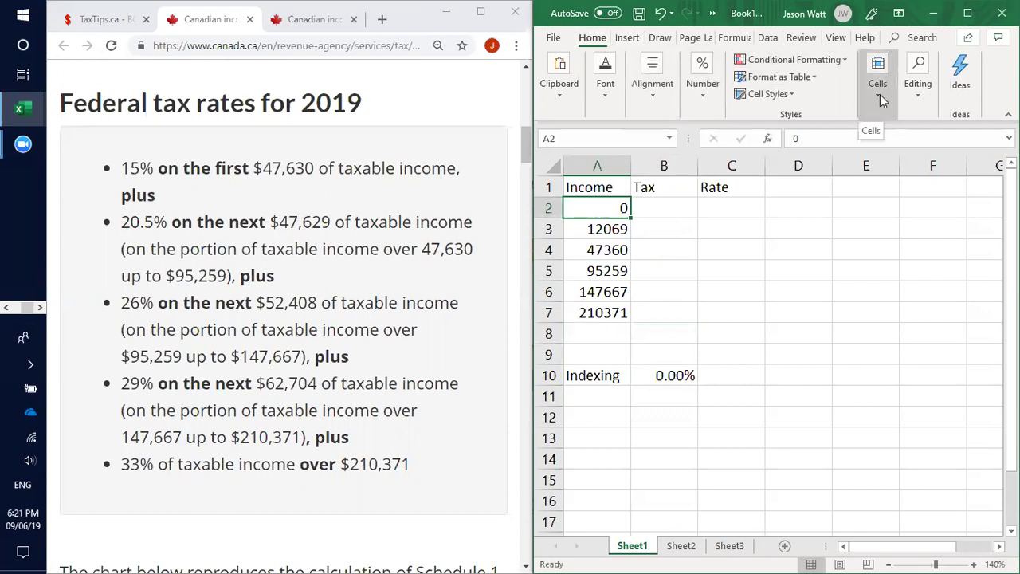
pyautogui.rightClick(600, 207)
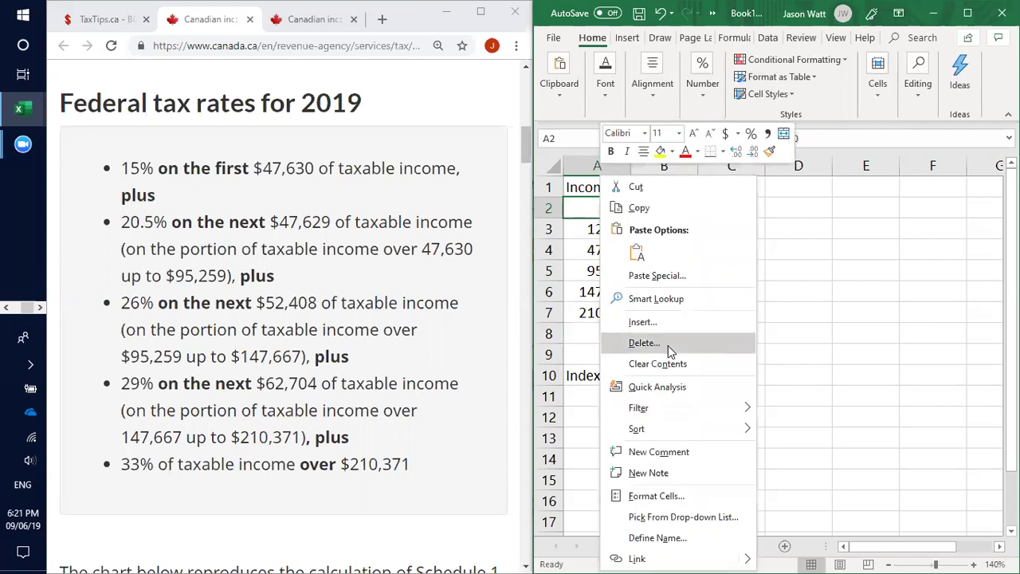
pyautogui.press('Escape')
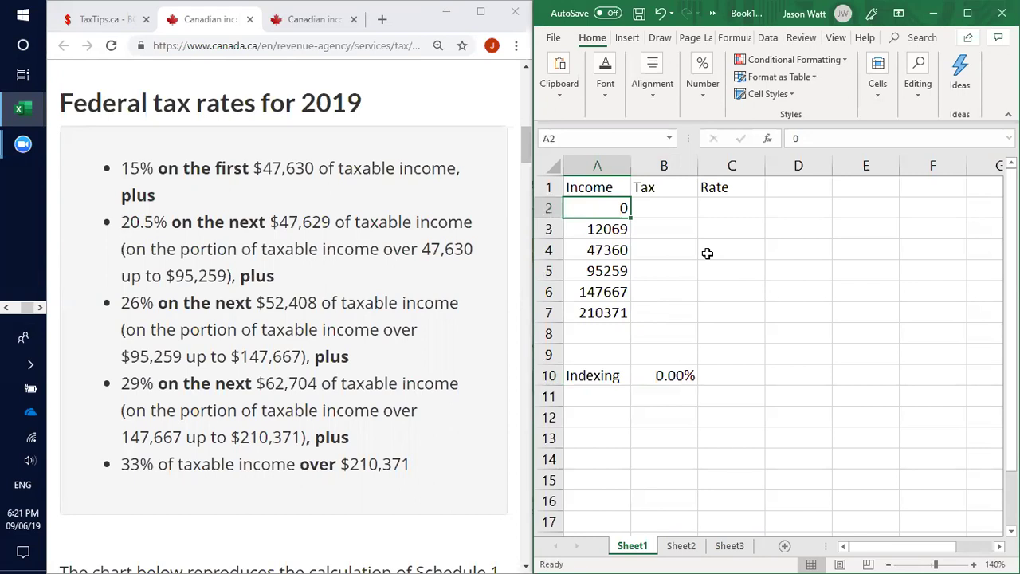
pyautogui.hotkey('ctrl', '1')
pyautogui.click(518, 310)
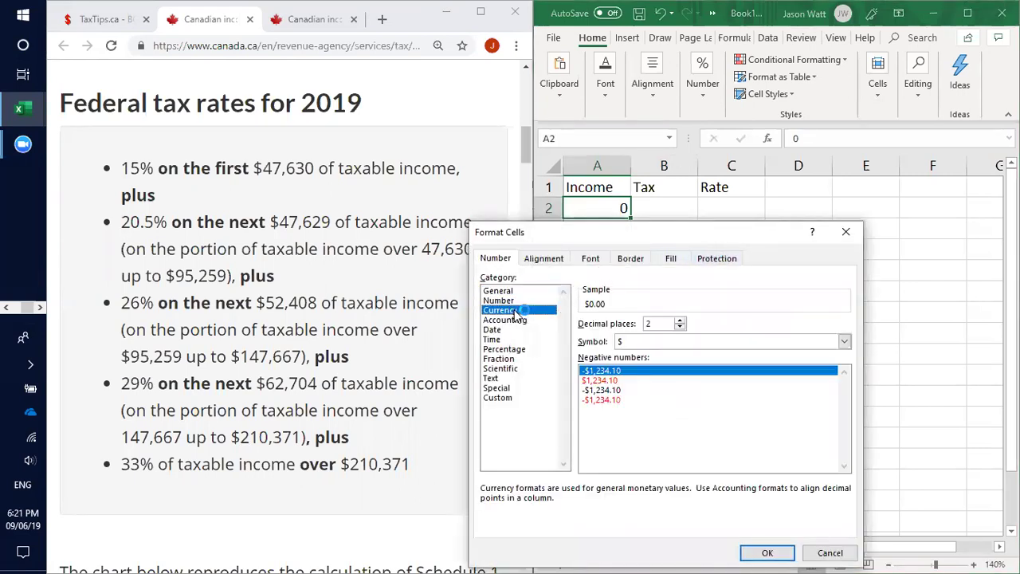
pyautogui.click(679, 326)
pyautogui.click(680, 327)
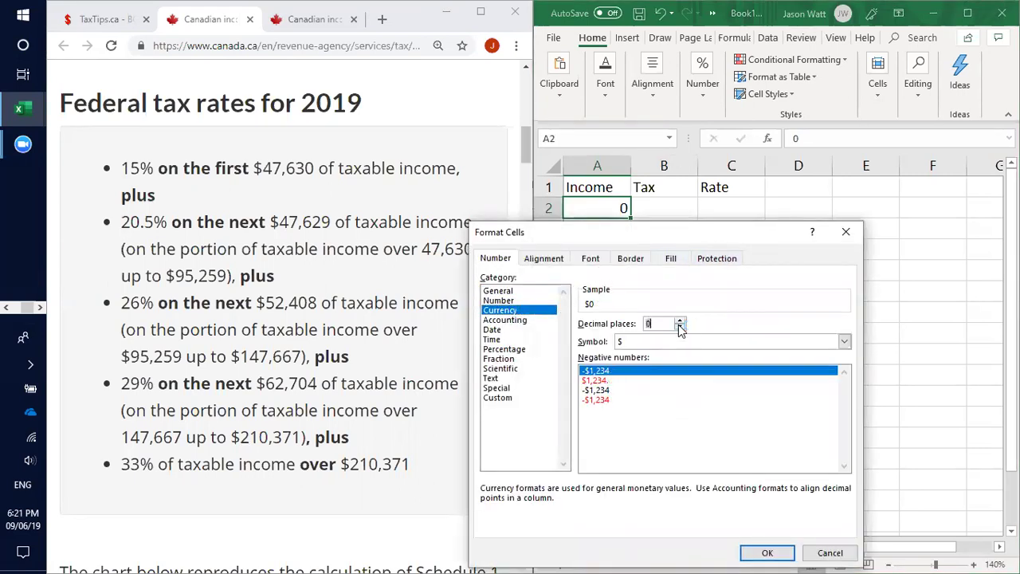
pyautogui.click(767, 552)
pyautogui.click(731, 333)
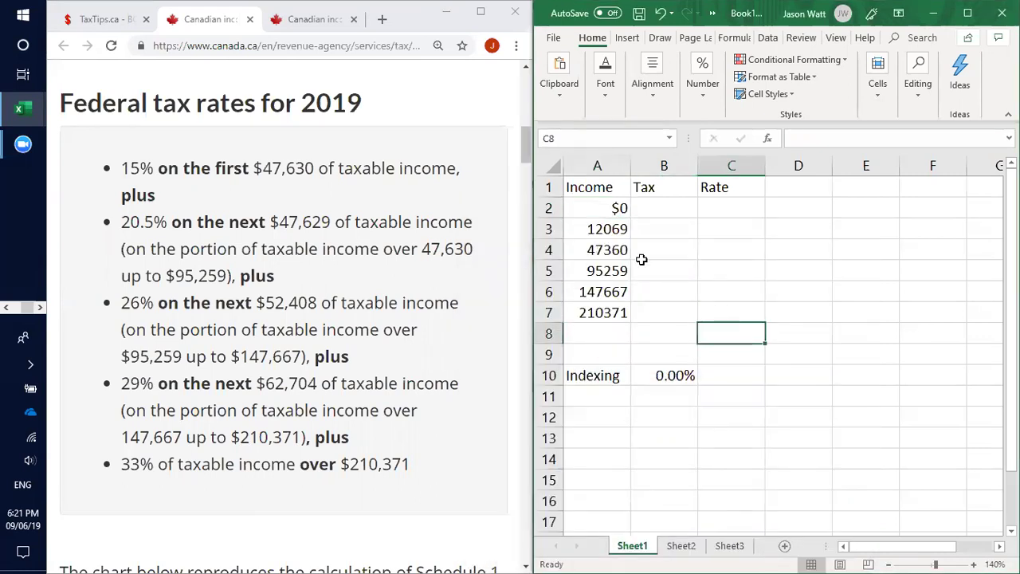
pyautogui.click(593, 207)
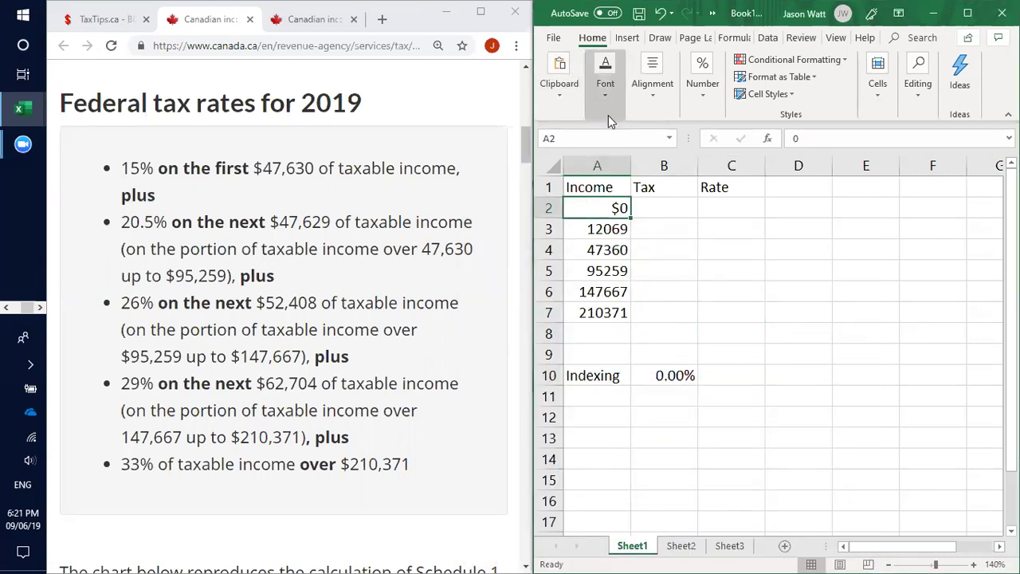
# Copy A2's currency format to A3:A7 with Format Painter, then snap Excel right
pyautogui.click(968, 13)
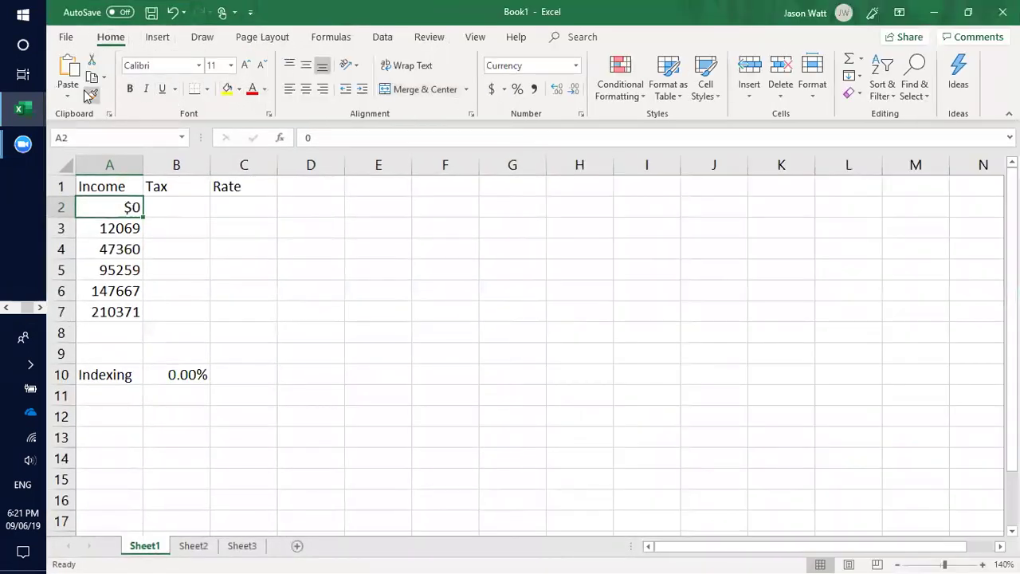
pyautogui.click(90, 94)
pyautogui.moveTo(109, 212); pyautogui.dragTo(161, 310)
pyautogui.click(266, 304)
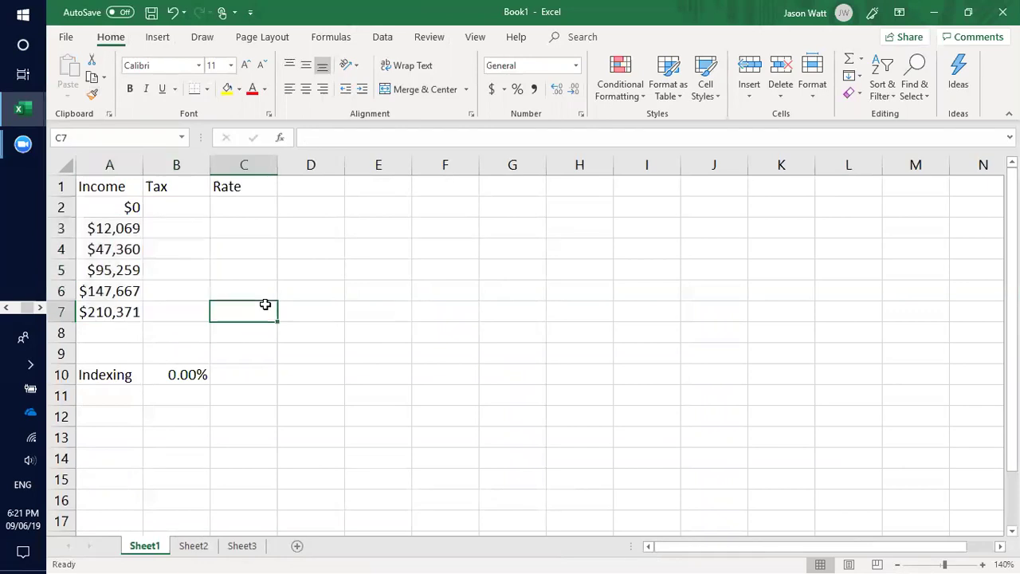
pyautogui.click(968, 12)
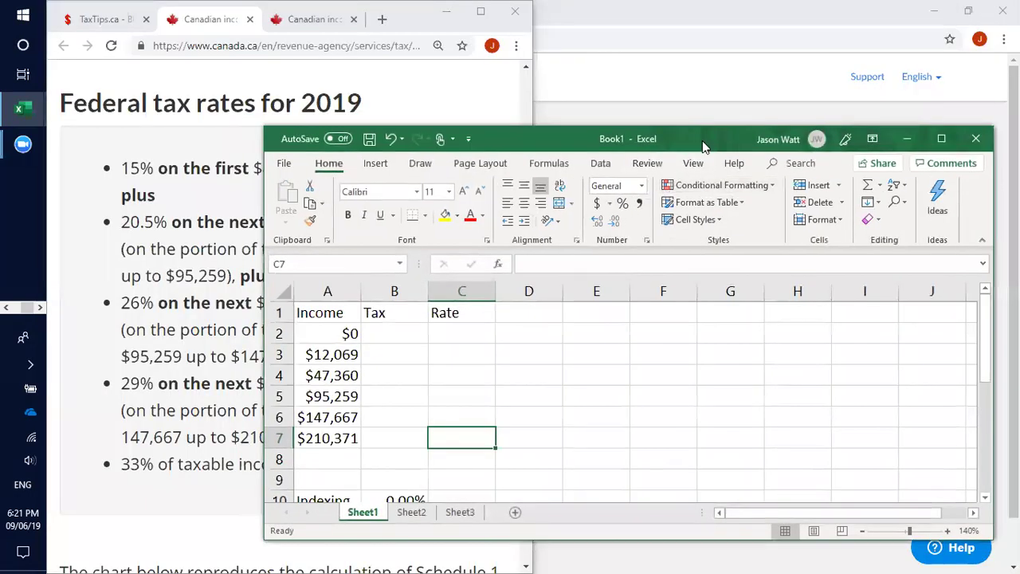
pyautogui.press('super+Right')
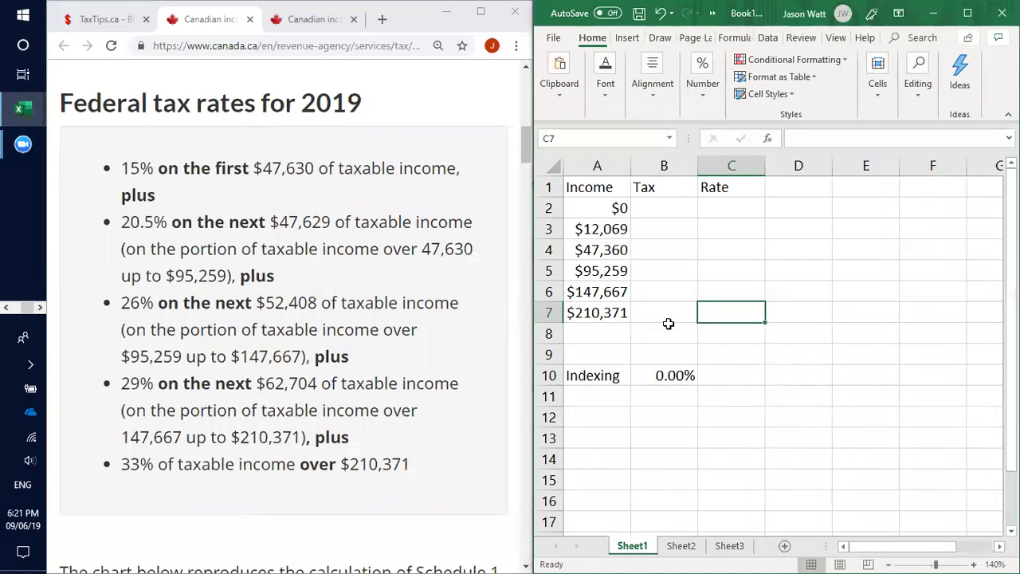
# Apply Percentage number format to the Rate cells C2:C7
pyautogui.click(669, 322)
pyautogui.click(652, 212)
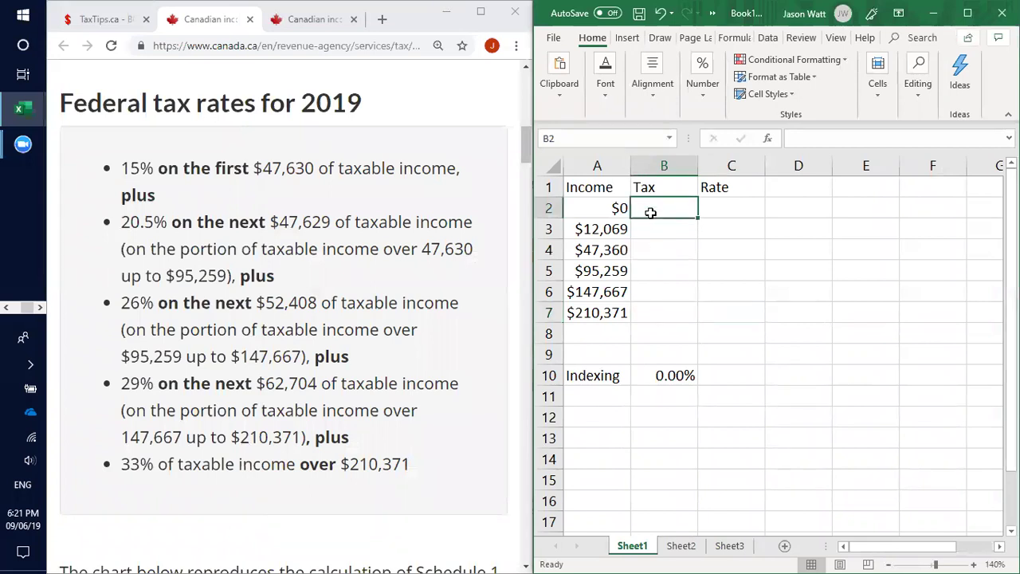
pyautogui.click(706, 207)
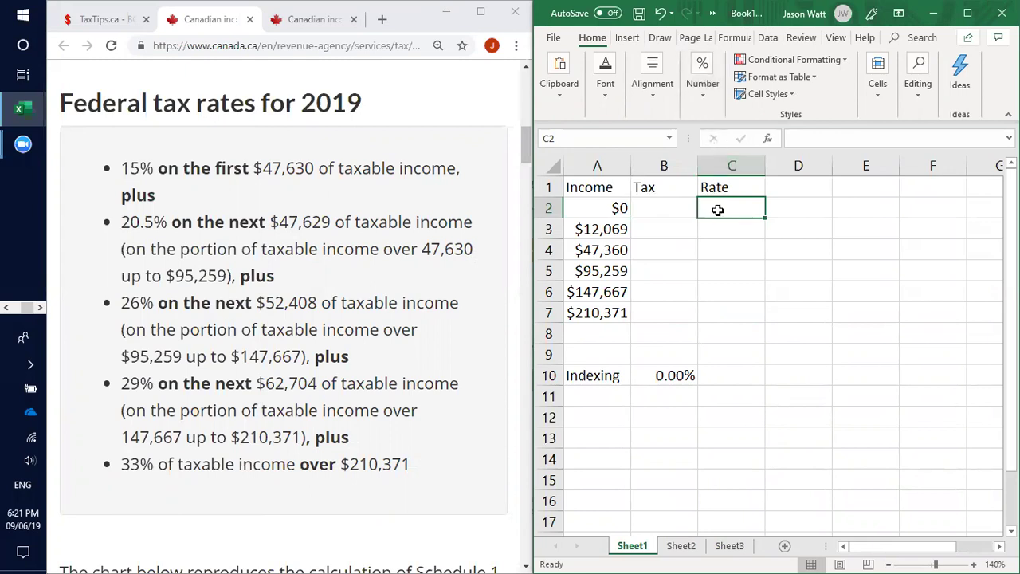
pyautogui.moveTo(719, 207); pyautogui.dragTo(724, 318)
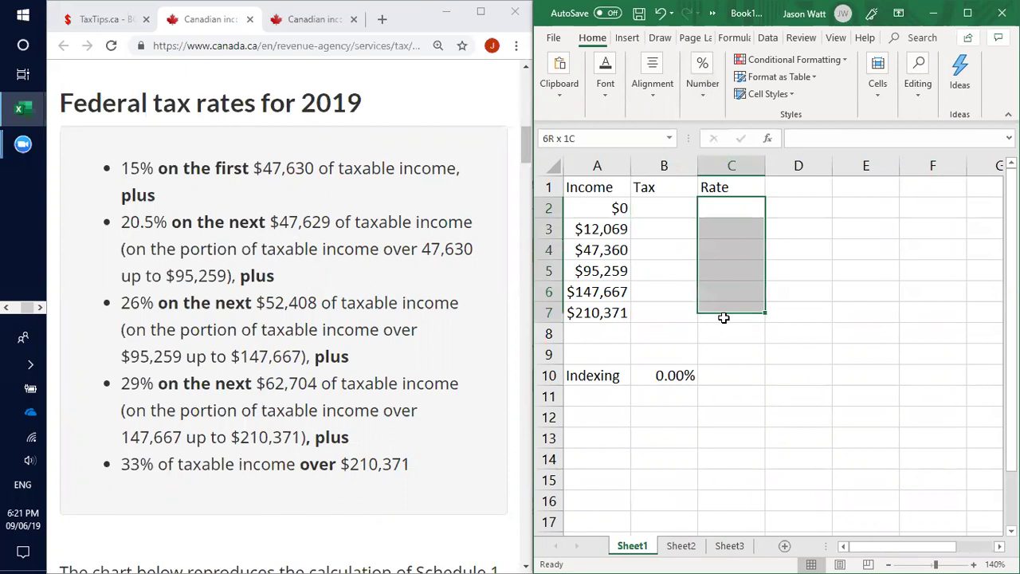
pyautogui.click(701, 80)
pyautogui.click(719, 160)
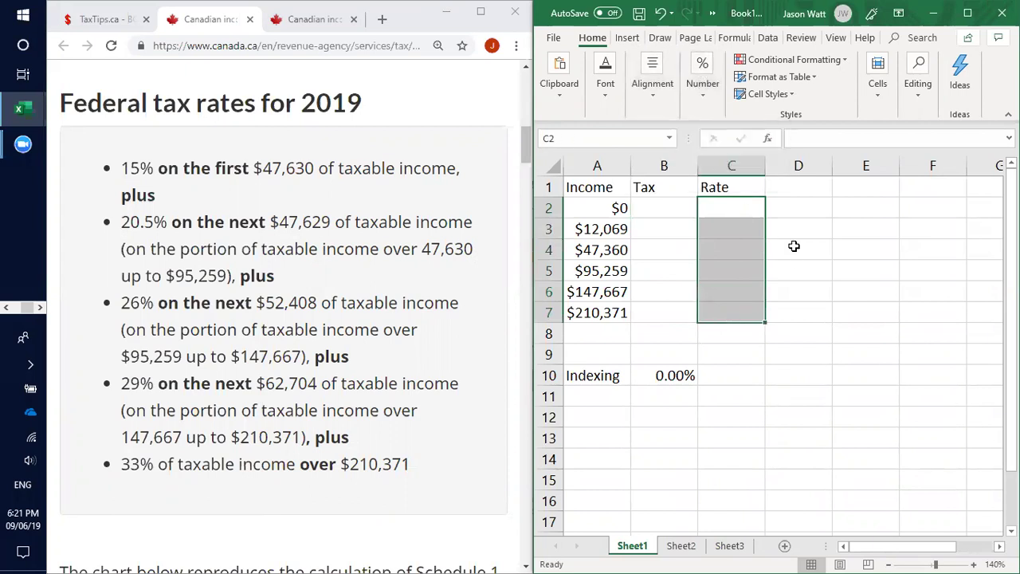
# Enter the bracket rates 0, 15, 20.5, 26, 29 and 33 in C2:C7
pyautogui.click(739, 206)
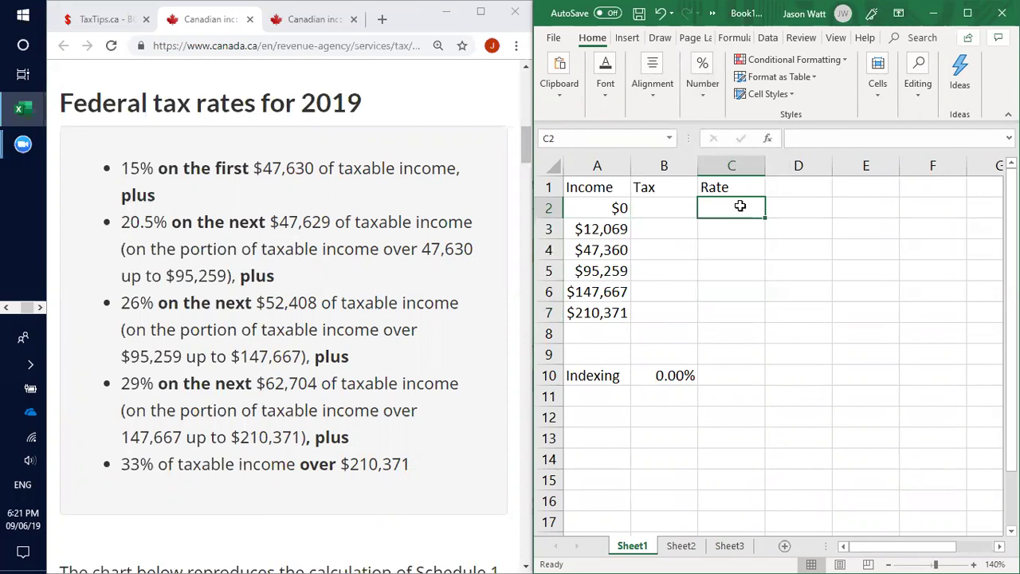
pyautogui.write('0')
pyautogui.press('Return')
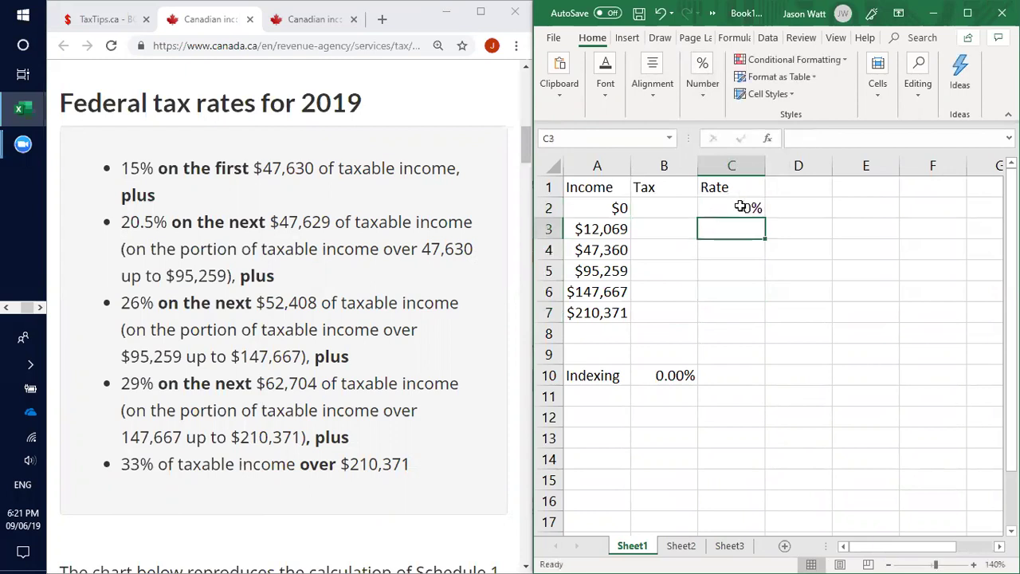
pyautogui.write('15')
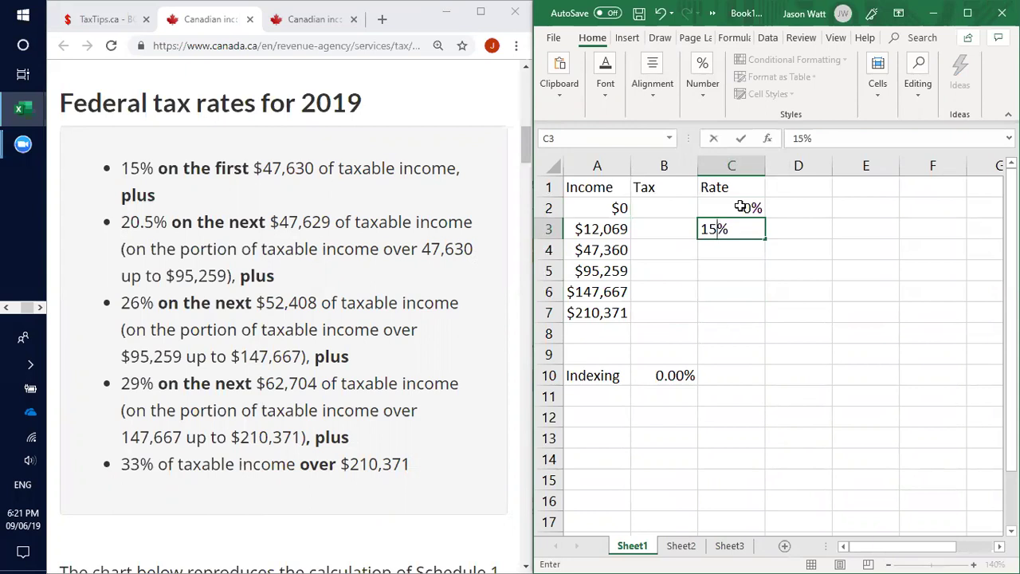
pyautogui.press('Return')
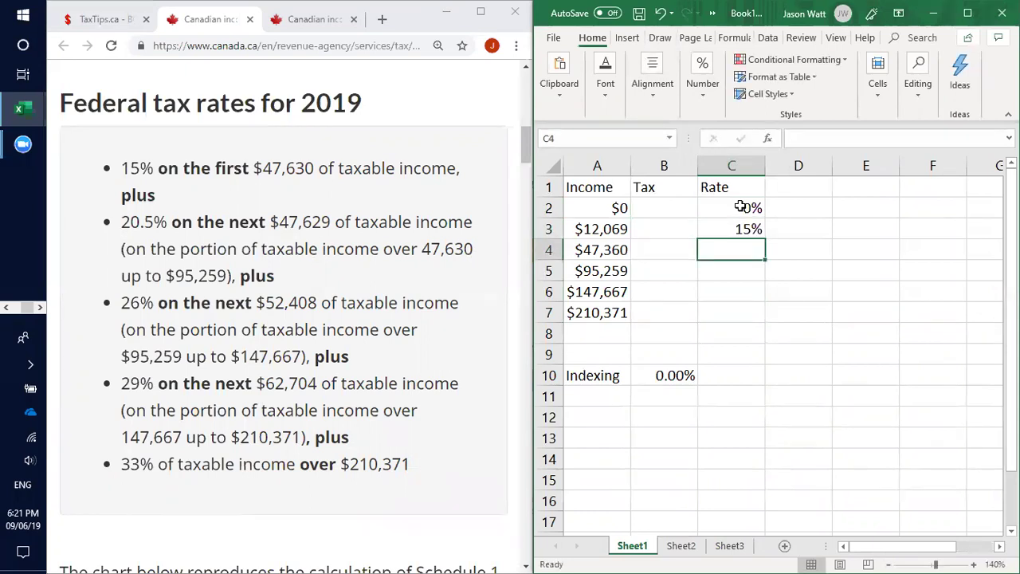
pyautogui.write('20.5')
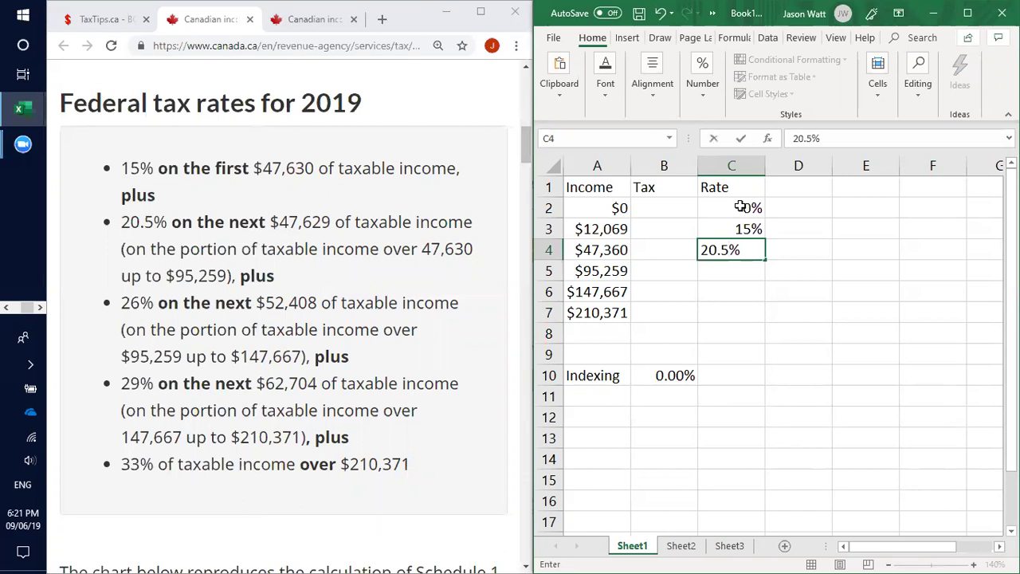
pyautogui.press('Return')
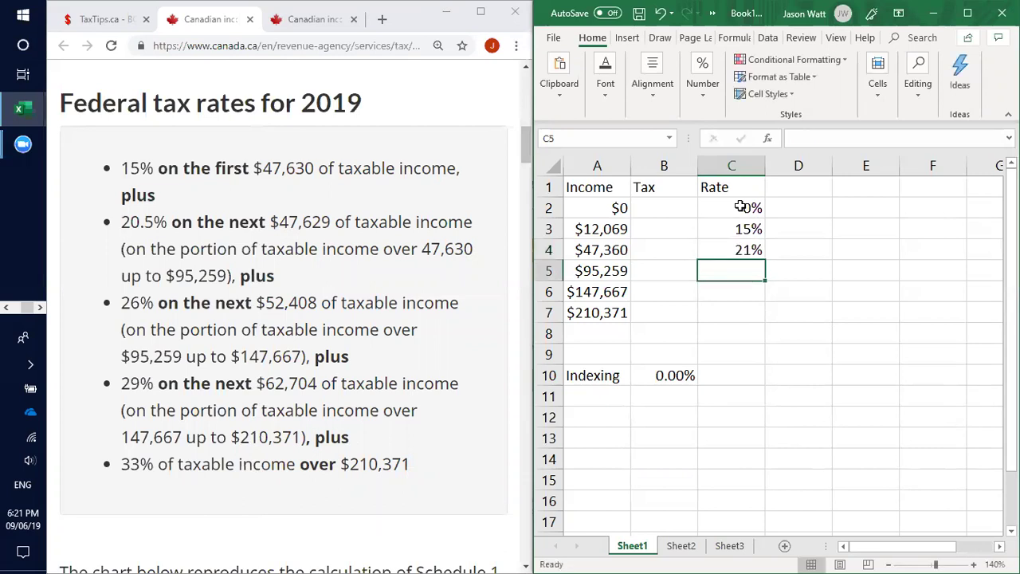
pyautogui.write('26')
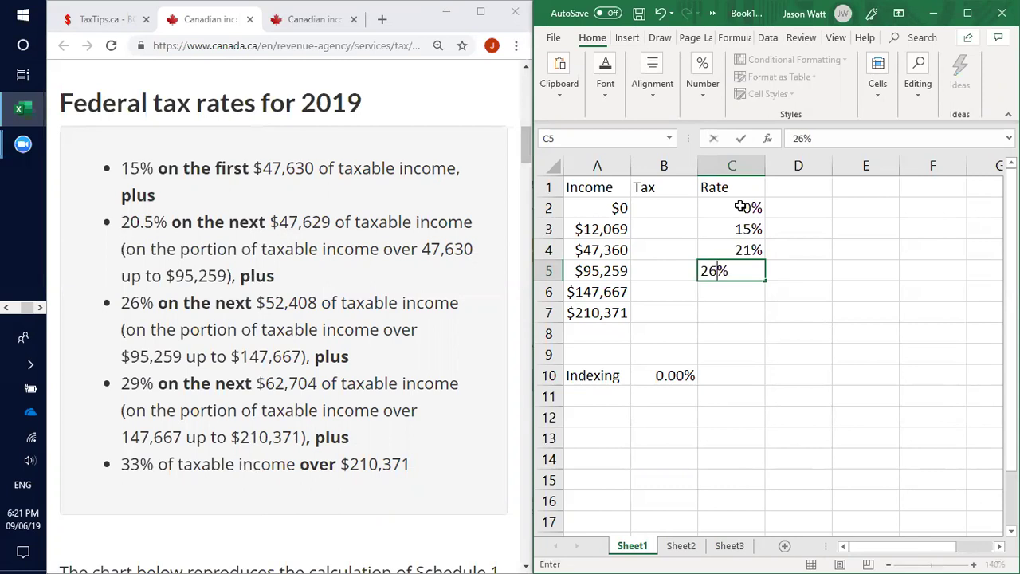
pyautogui.press('Return')
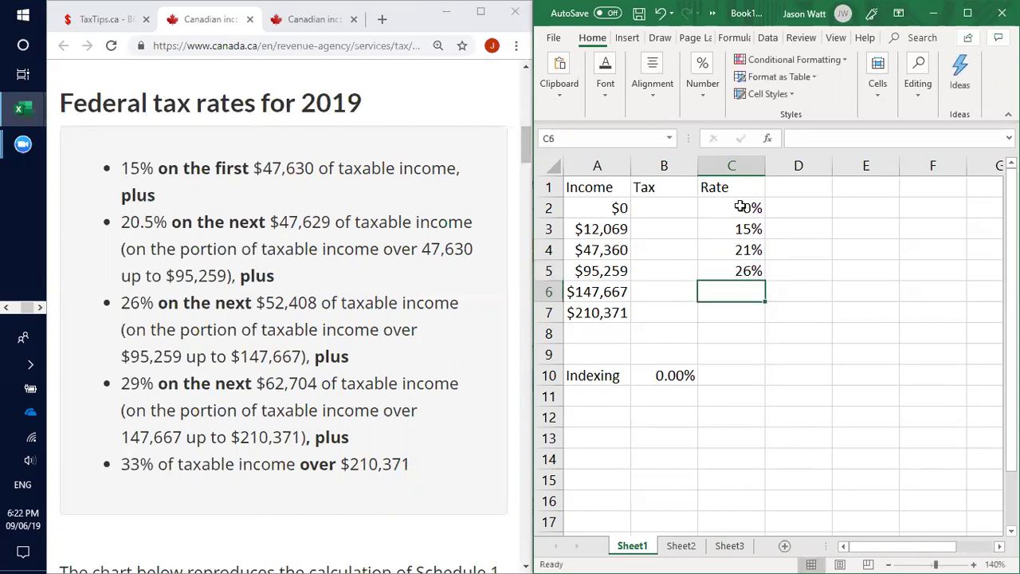
pyautogui.write('29')
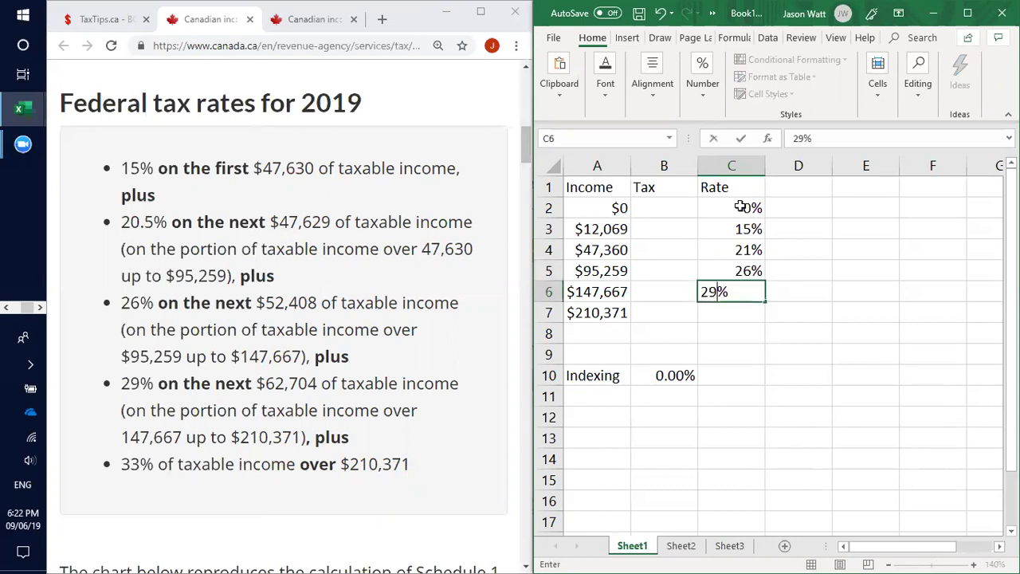
pyautogui.press('Return')
pyautogui.write('33')
pyautogui.press('Return')
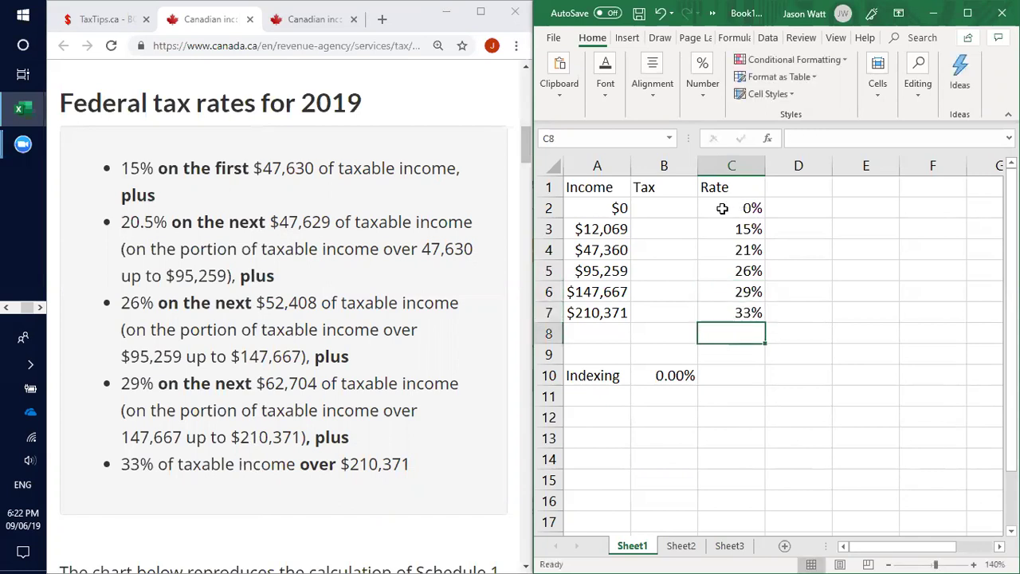
# Format C2:C7 as Percentage with 1 decimal place, showing 20.5% in C4
pyautogui.moveTo(719, 205); pyautogui.dragTo(731, 311)
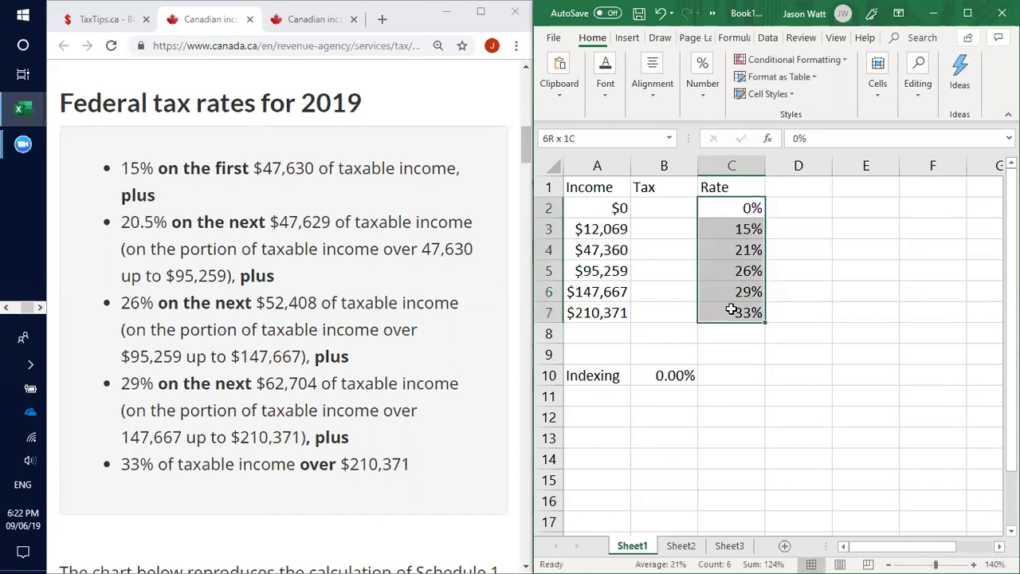
pyautogui.rightClick(725, 217)
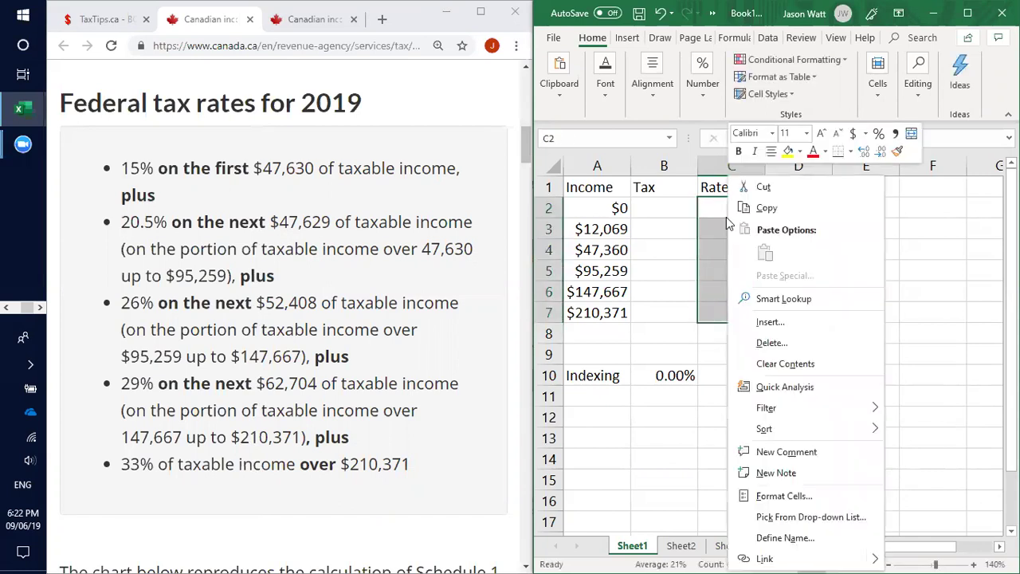
pyautogui.click(777, 495)
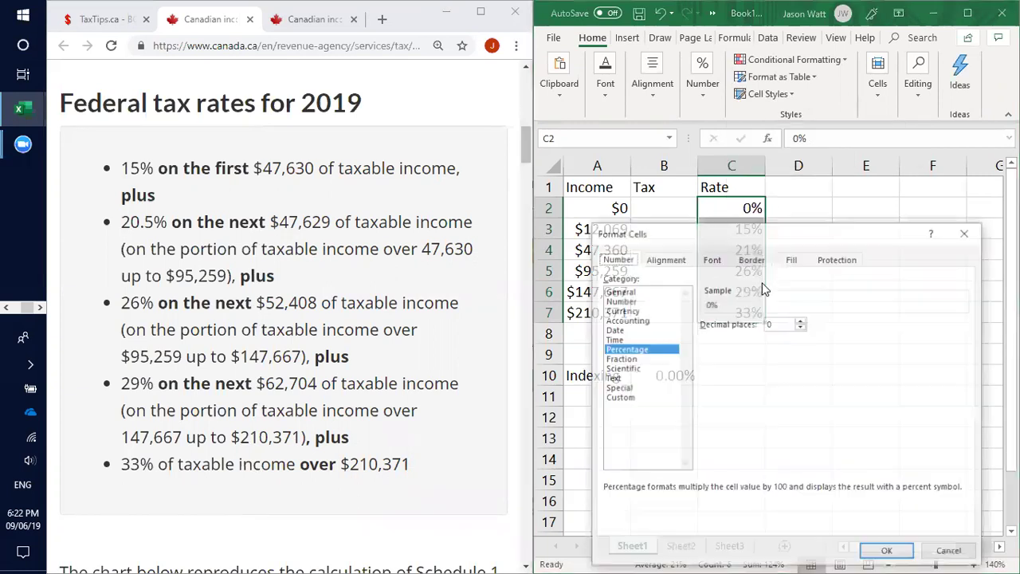
pyautogui.click(801, 319)
pyautogui.click(888, 553)
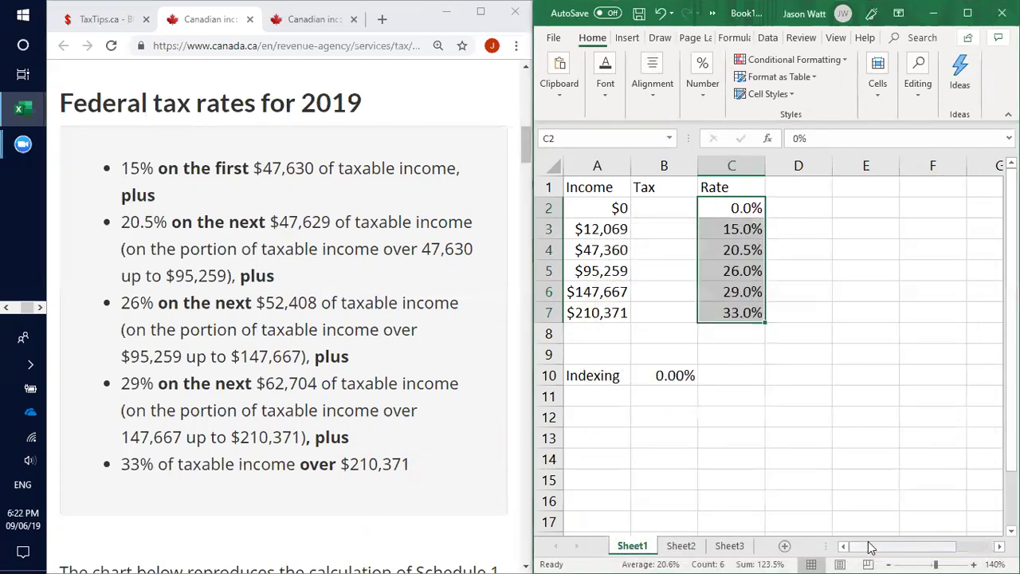
pyautogui.click(785, 395)
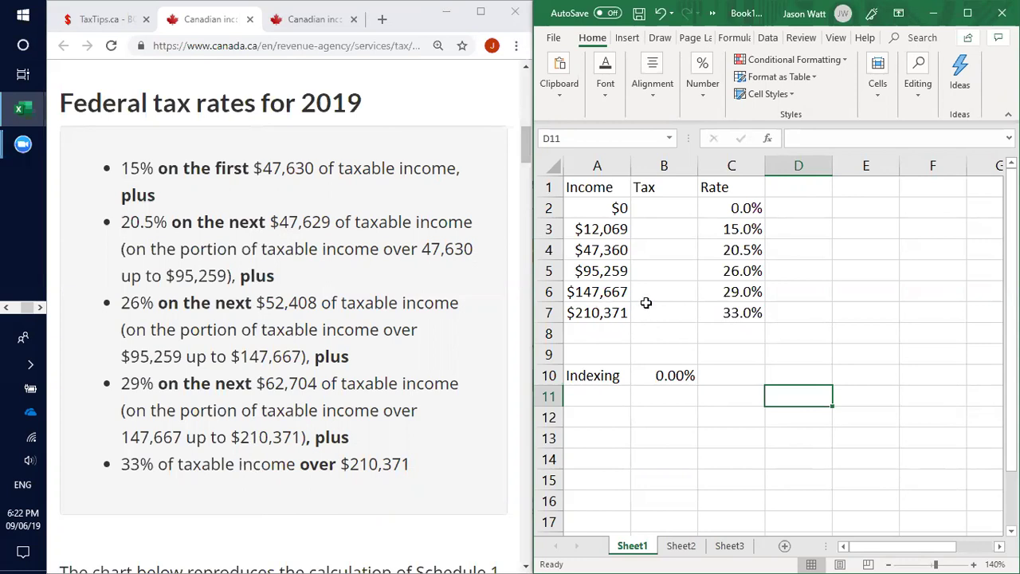
# Enter =(A7-A6)*C6-B6 in B7 by clicking the referenced cells
pyautogui.click(602, 292)
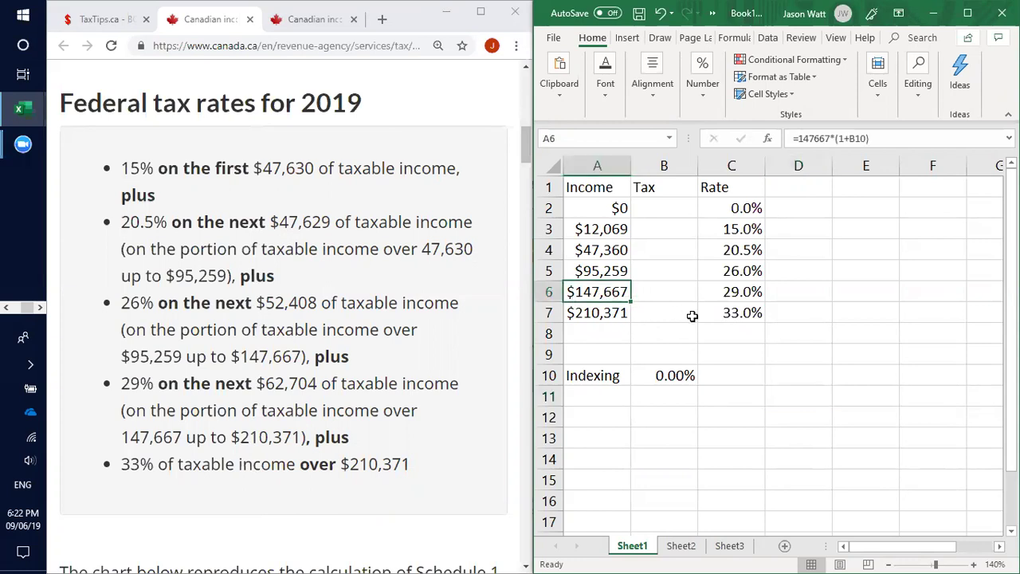
pyautogui.click(585, 313)
pyautogui.click(678, 309)
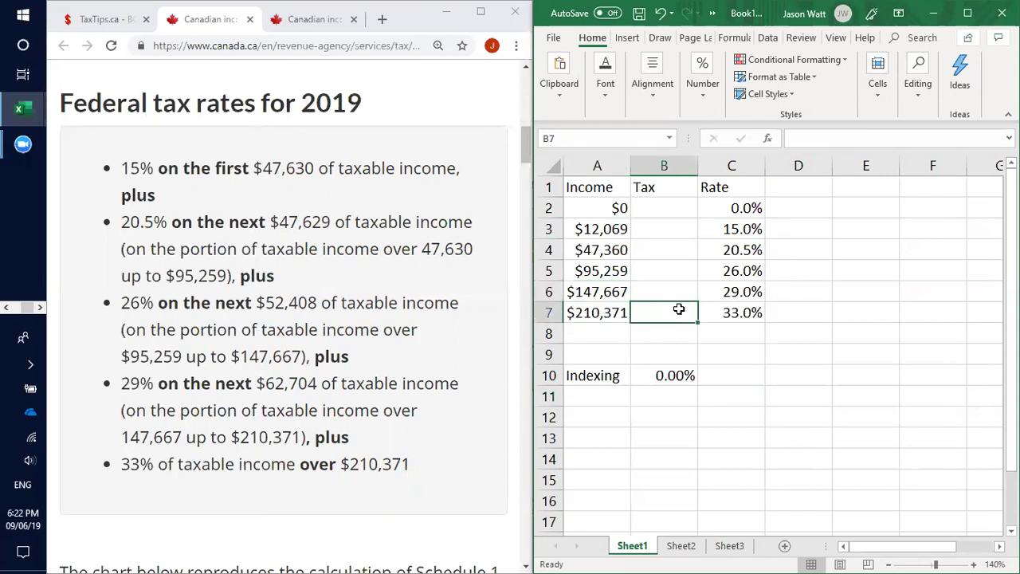
pyautogui.write('=')
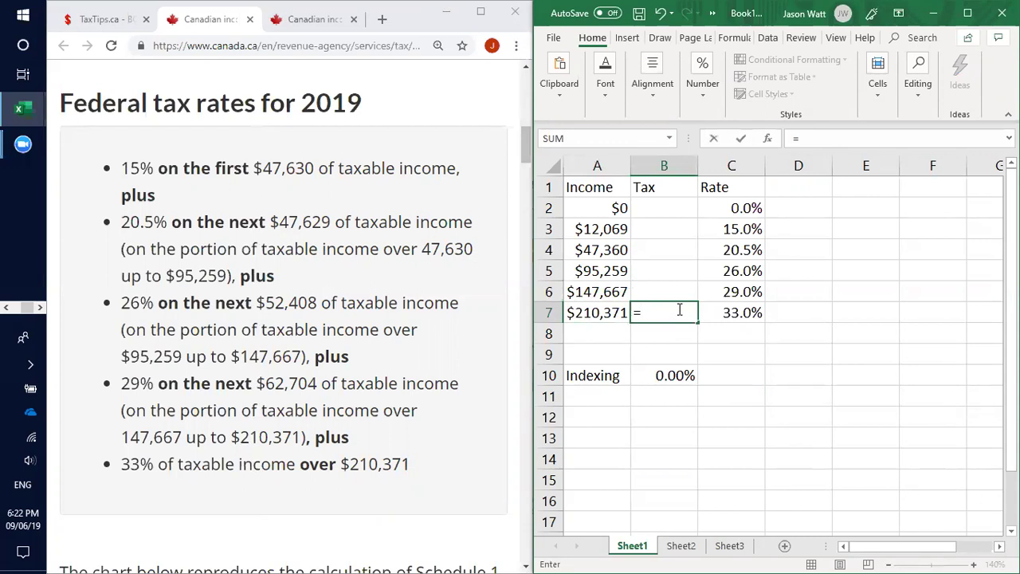
pyautogui.write('(')
pyautogui.click(593, 313)
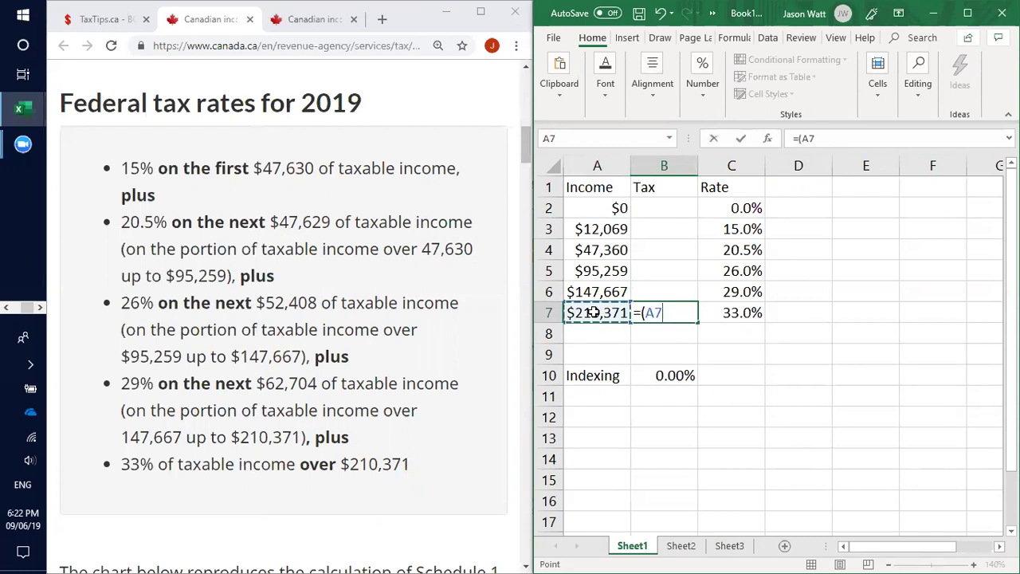
pyautogui.write('-')
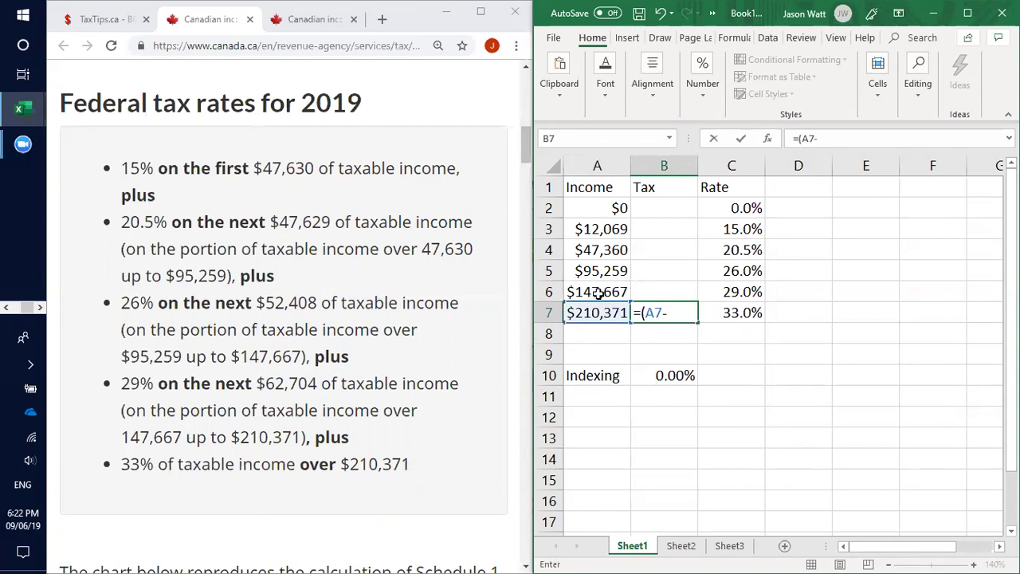
pyautogui.click(599, 292)
pyautogui.write(')')
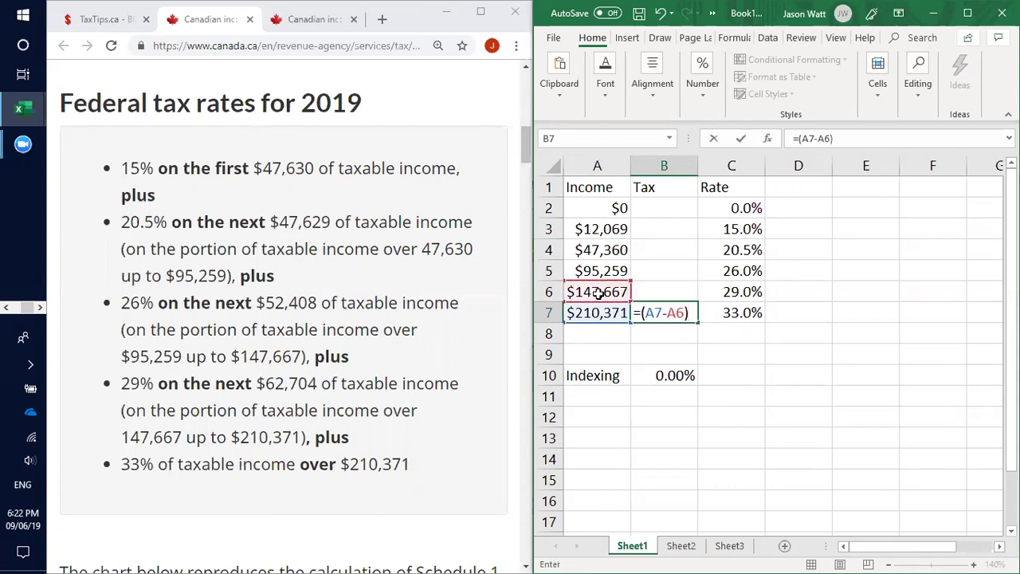
pyautogui.write('*')
pyautogui.click(743, 291)
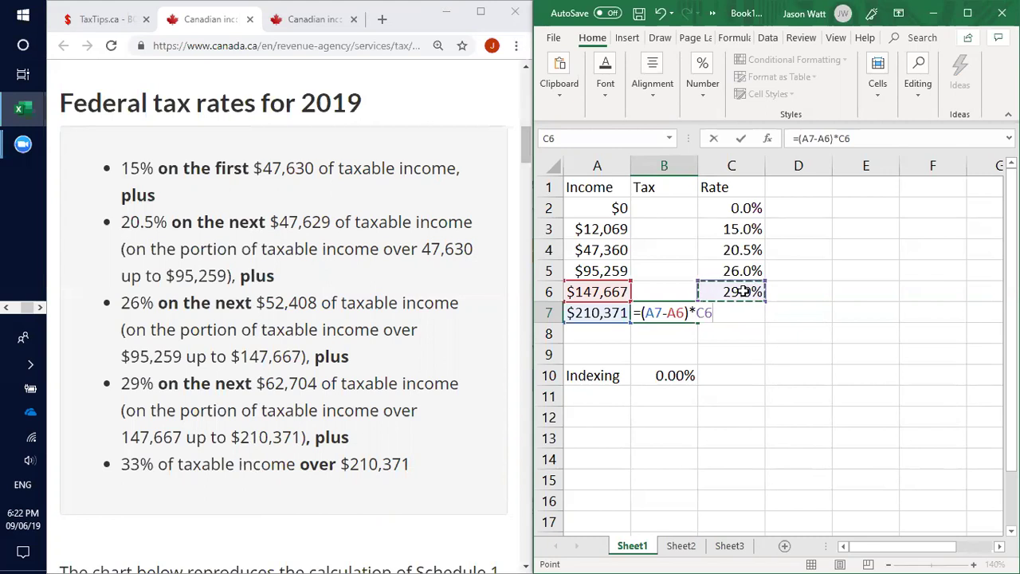
pyautogui.write('-')
pyautogui.click(666, 290)
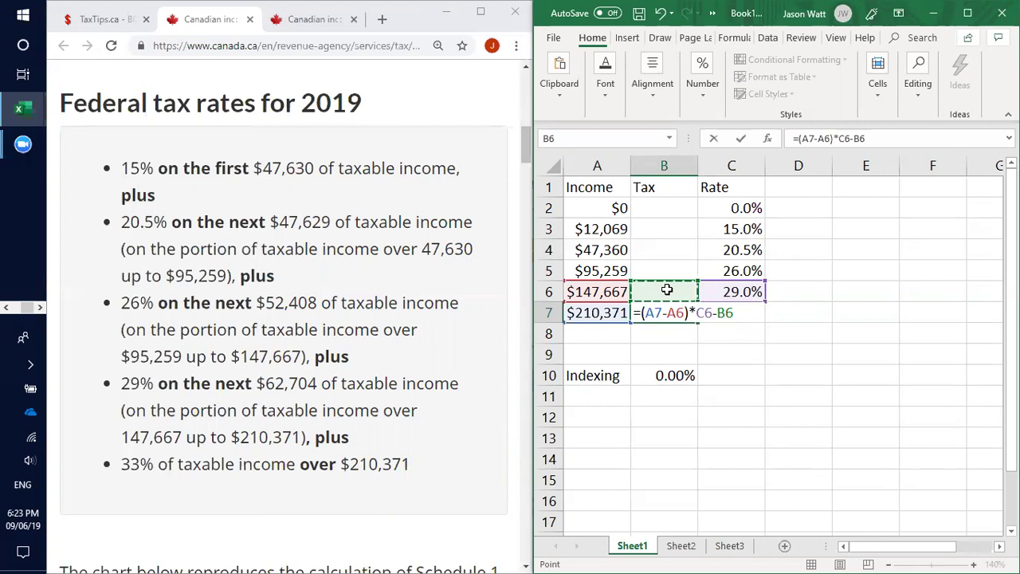
pyautogui.press('Return')
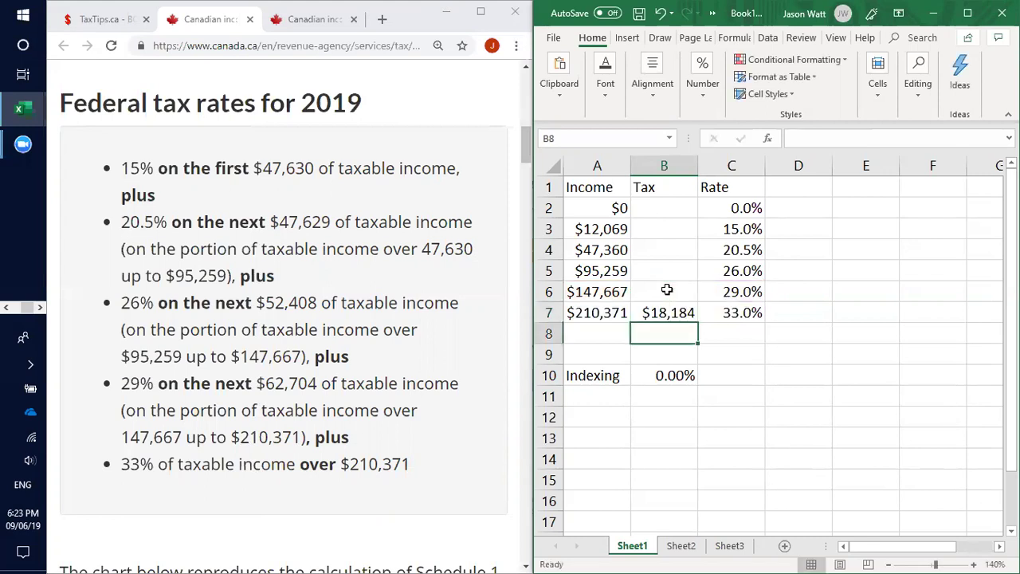
# Review the B7 tax formula against the A6 and A7 income formulas
pyautogui.click(679, 312)
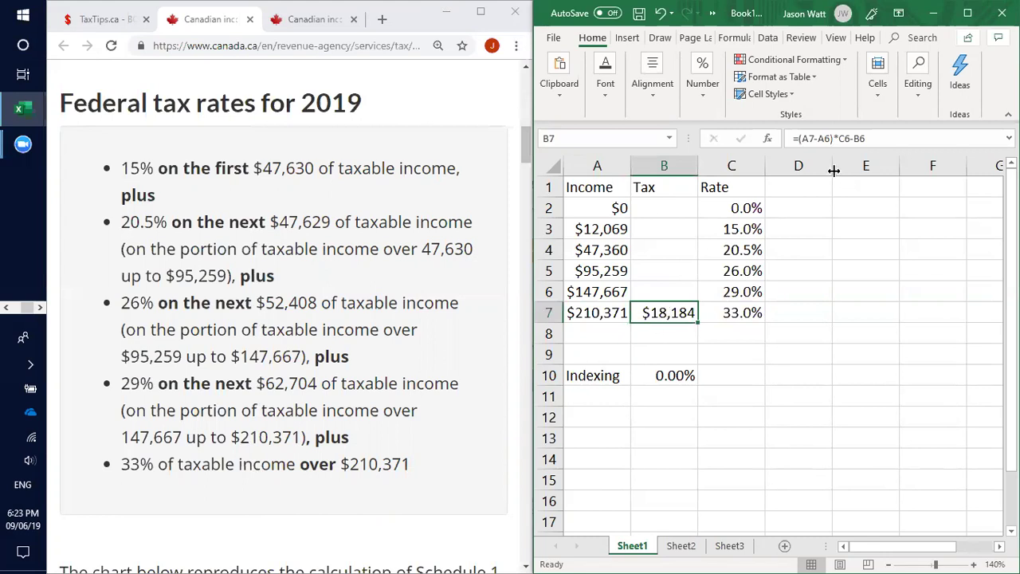
pyautogui.click(592, 313)
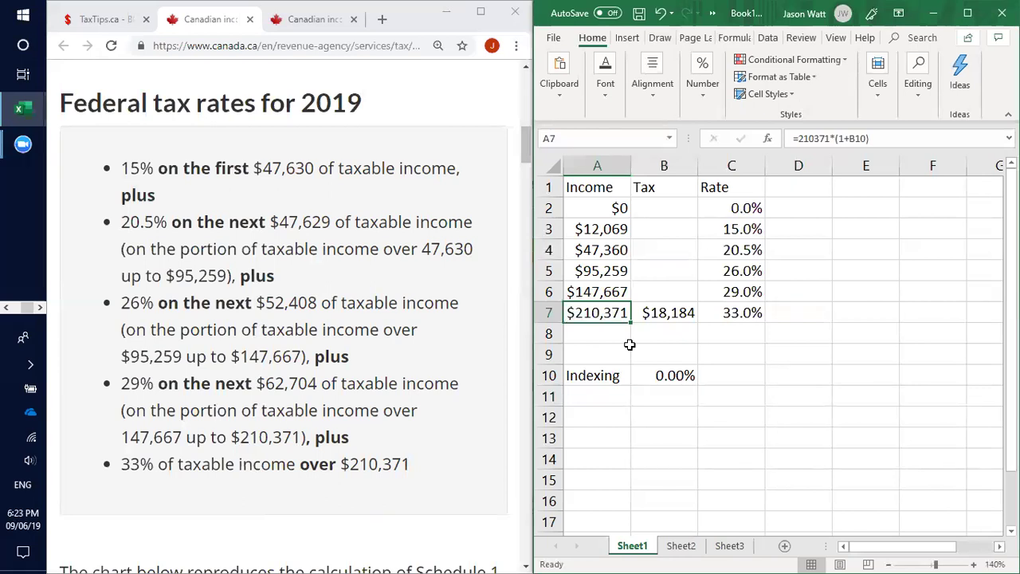
pyautogui.click(595, 296)
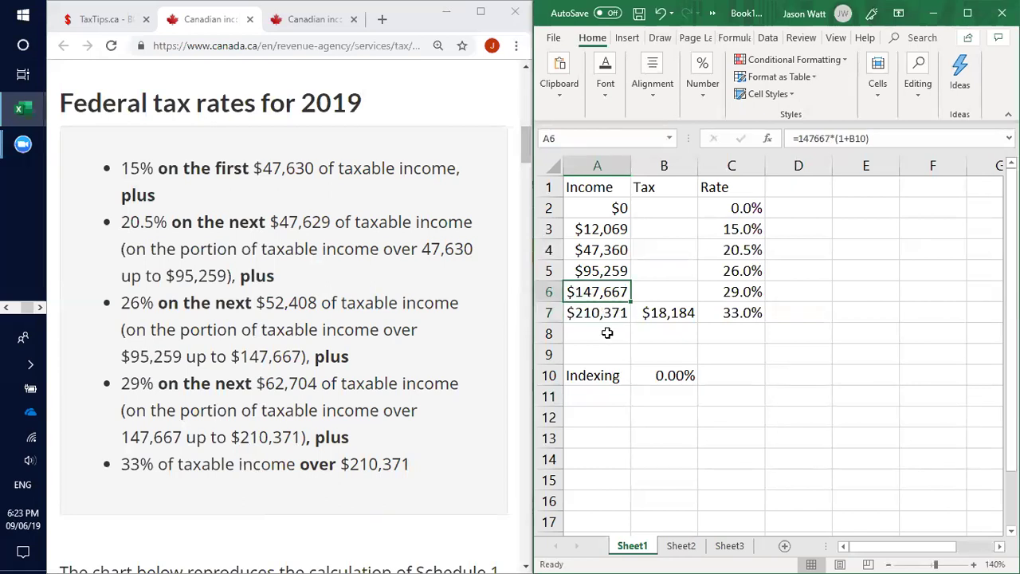
pyautogui.click(590, 308)
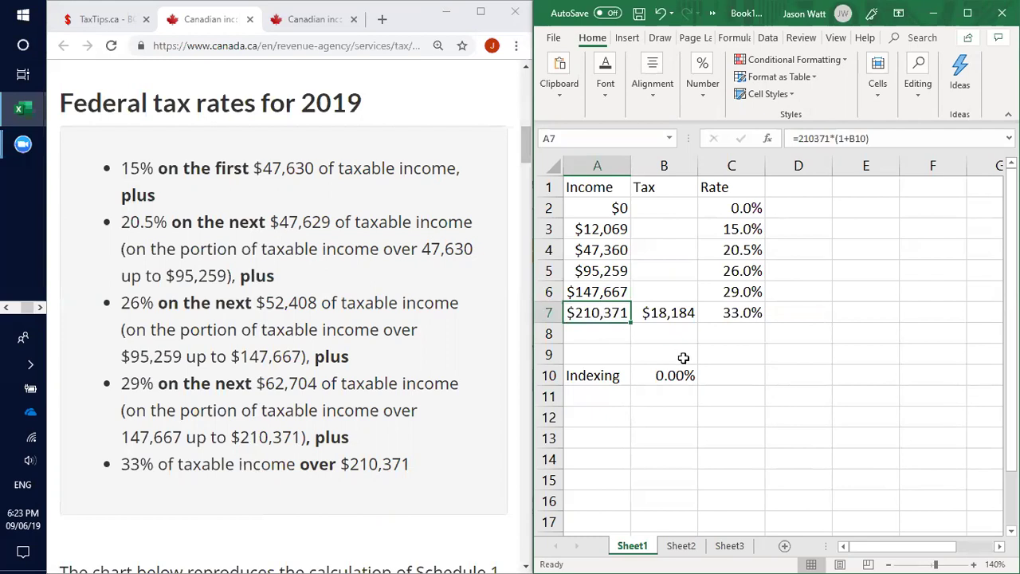
pyautogui.click(714, 352)
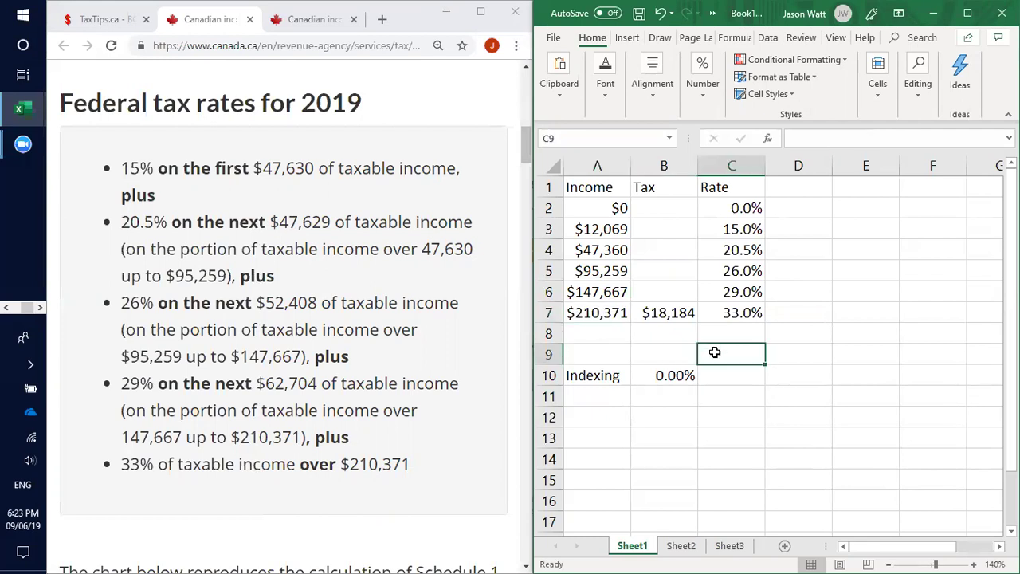
pyautogui.click(738, 293)
pyautogui.click(673, 344)
pyautogui.press('Up')
pyautogui.press('Up')
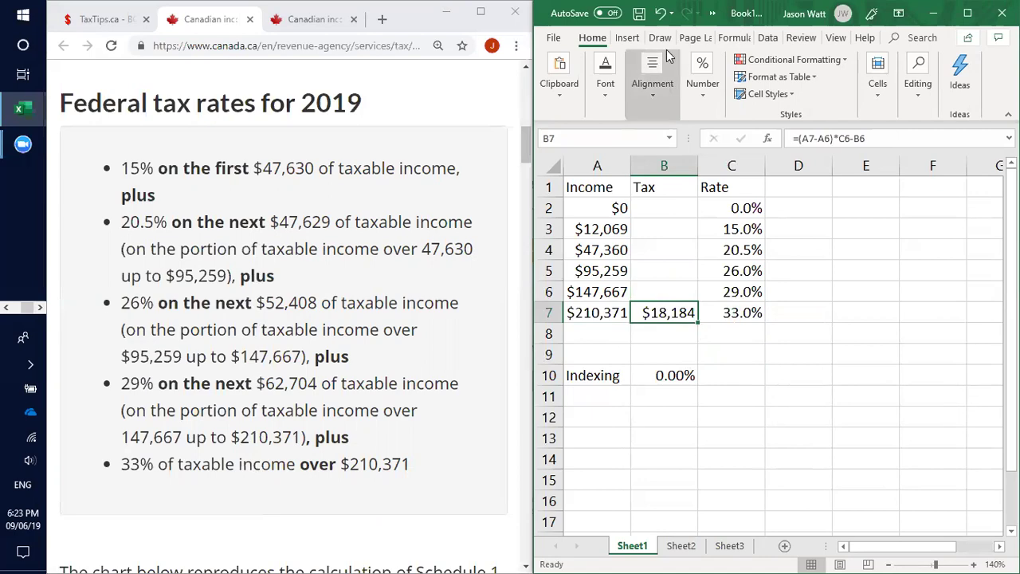
# Change B7's formula to =(A7-A6)*C6+B6 so it adds the prior bracket's tax
pyautogui.click(854, 139)
pyautogui.press('BackSpace')
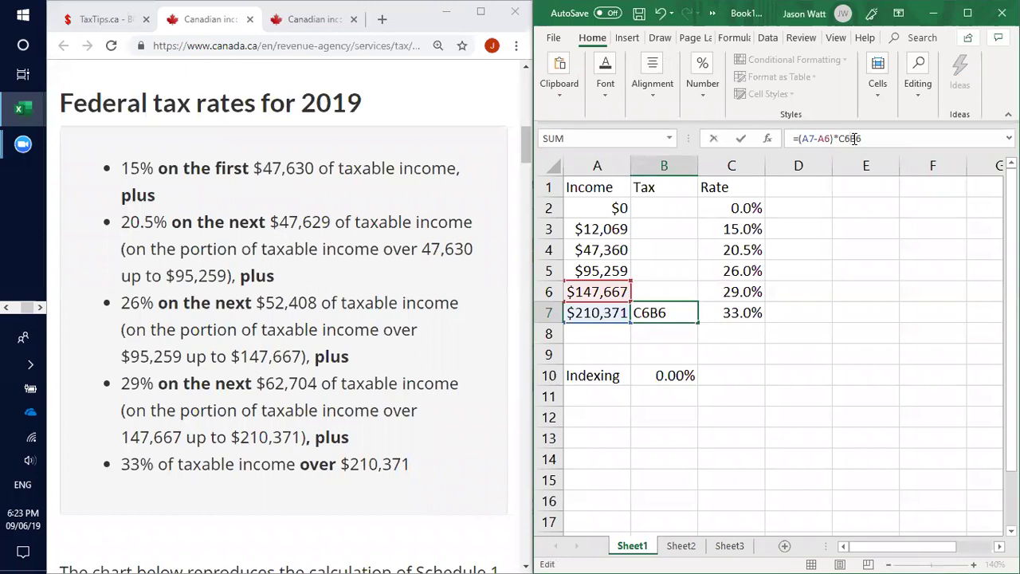
pyautogui.write('+')
pyautogui.press('Return')
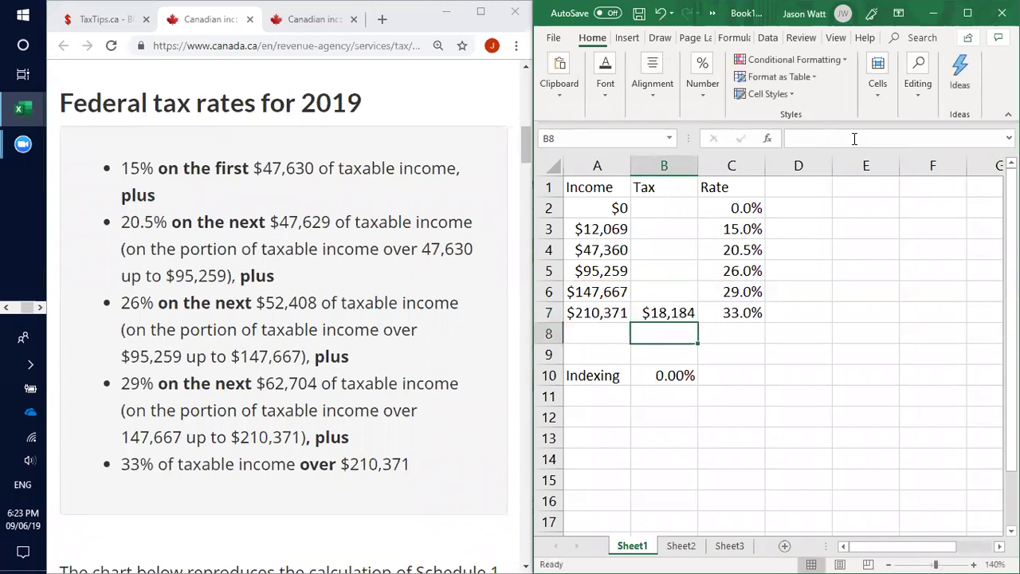
pyautogui.click(674, 312)
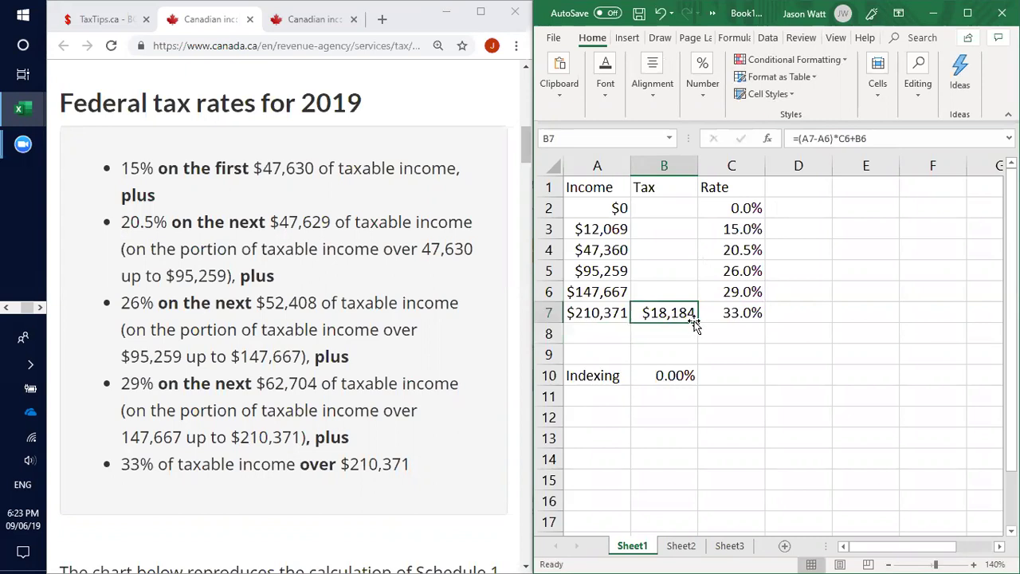
# Fill the cumulative tax formula from B7 up through B3 and check the copied formulas
pyautogui.moveTo(696, 322); pyautogui.dragTo(690, 229)
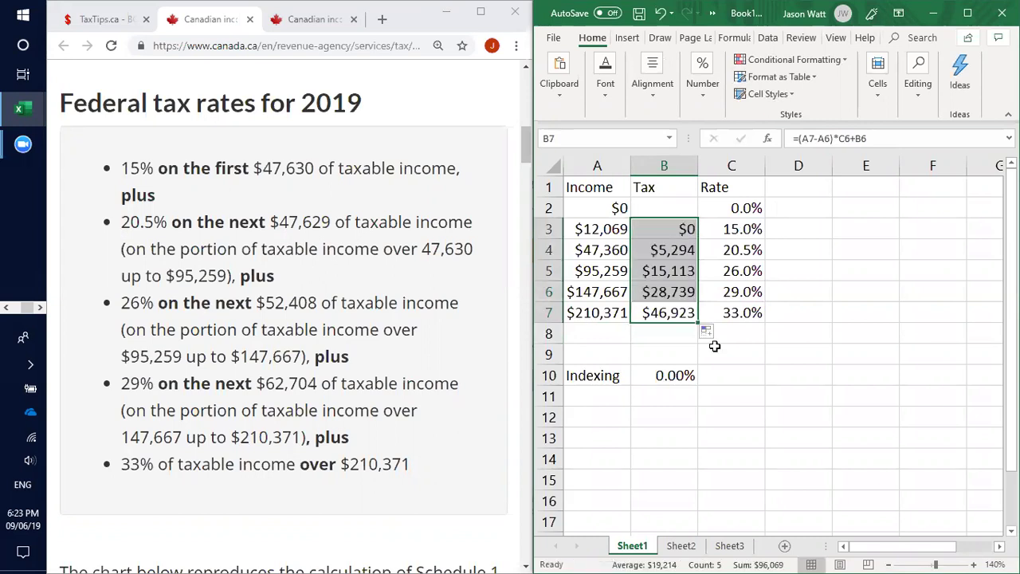
pyautogui.click(747, 390)
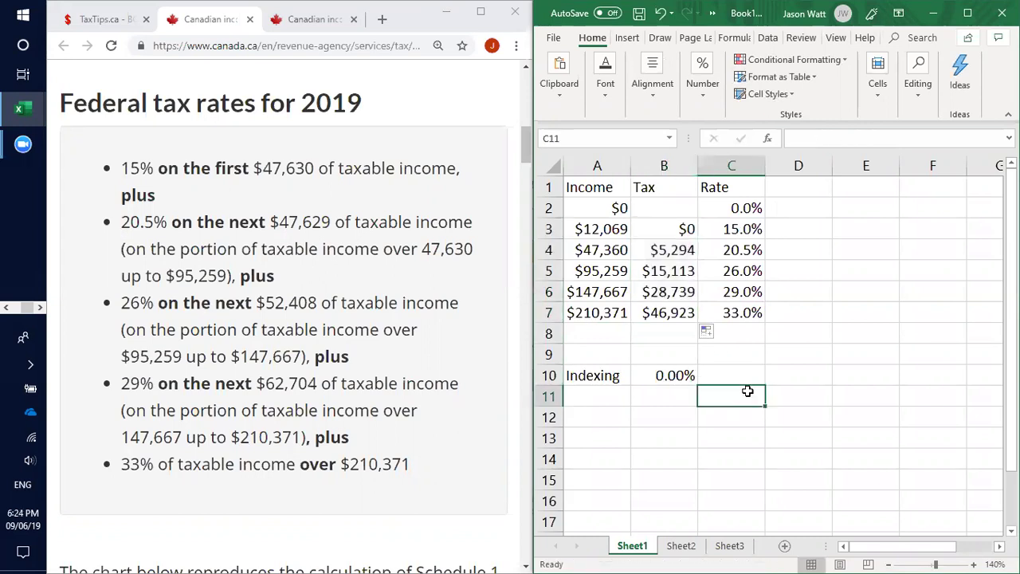
pyautogui.click(658, 318)
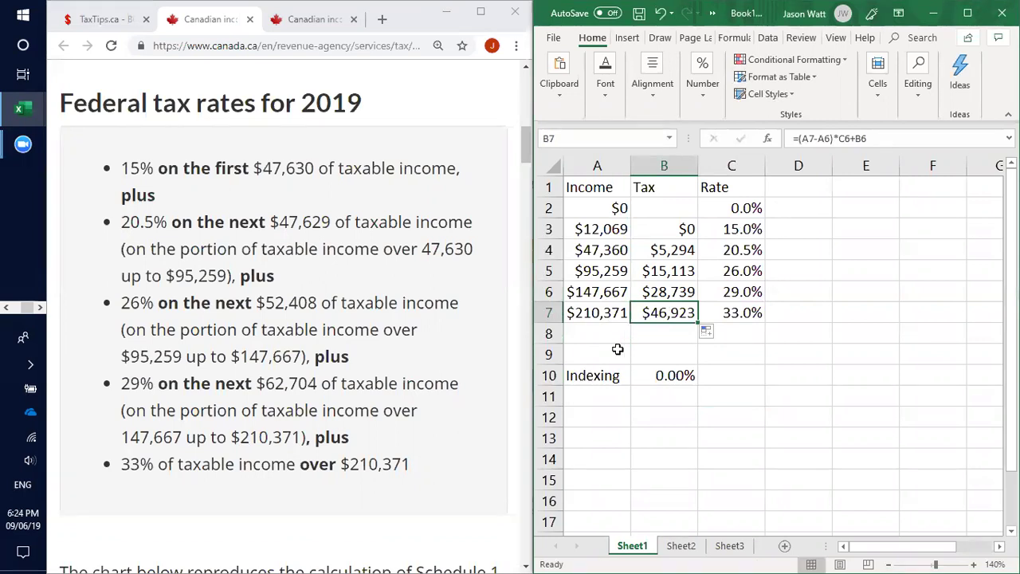
pyautogui.click(607, 294)
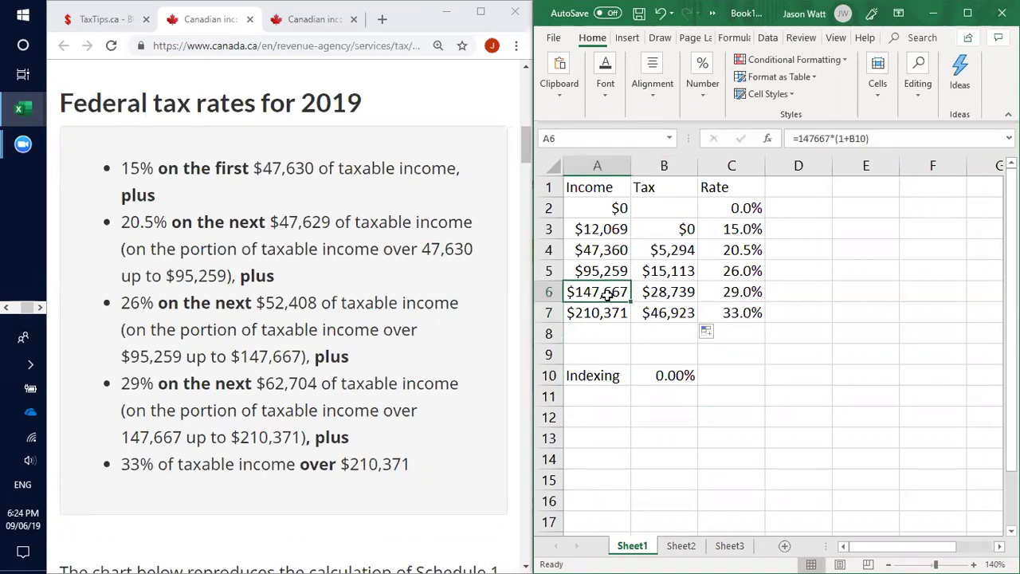
pyautogui.click(593, 269)
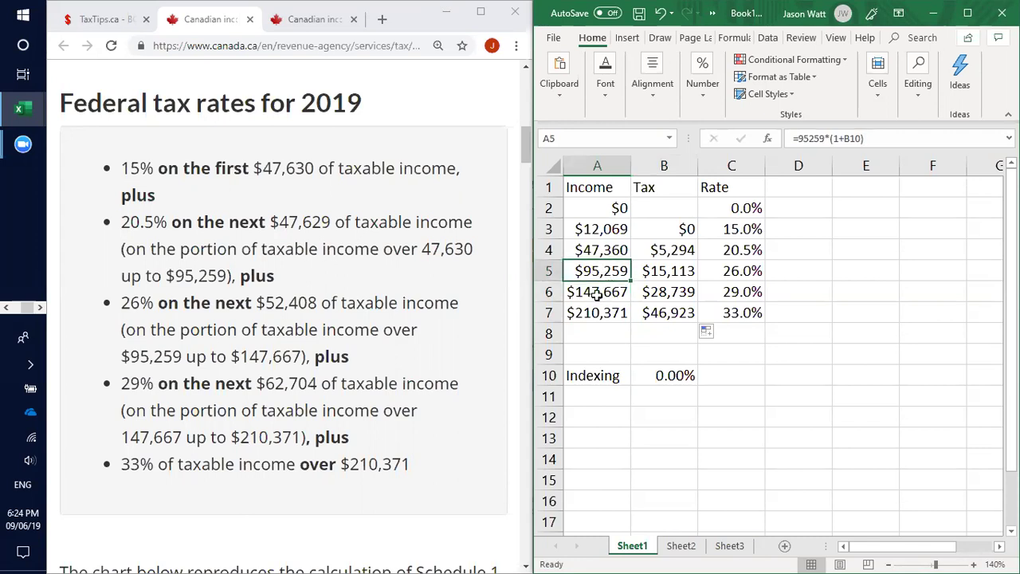
pyautogui.click(597, 292)
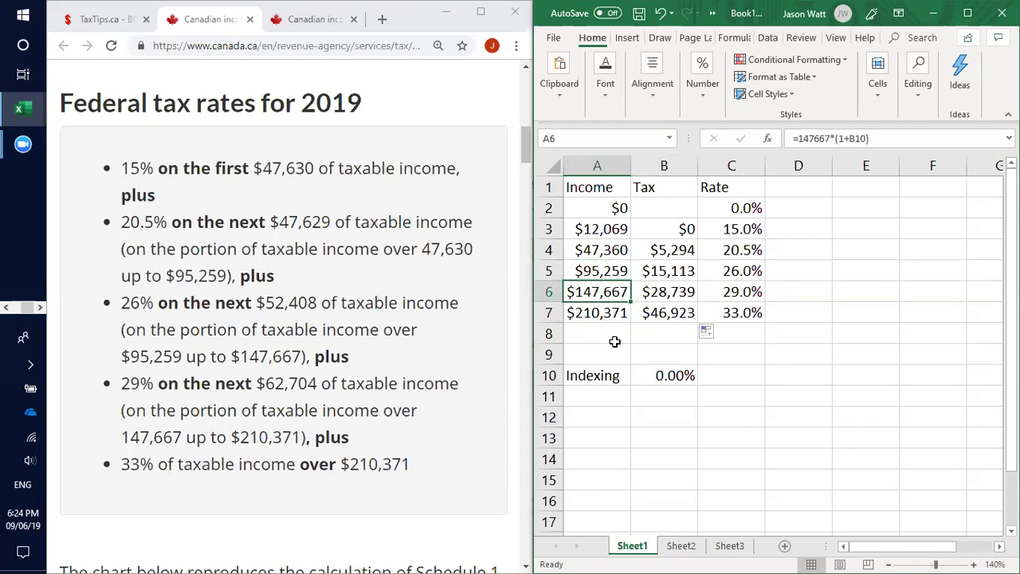
pyautogui.click(677, 292)
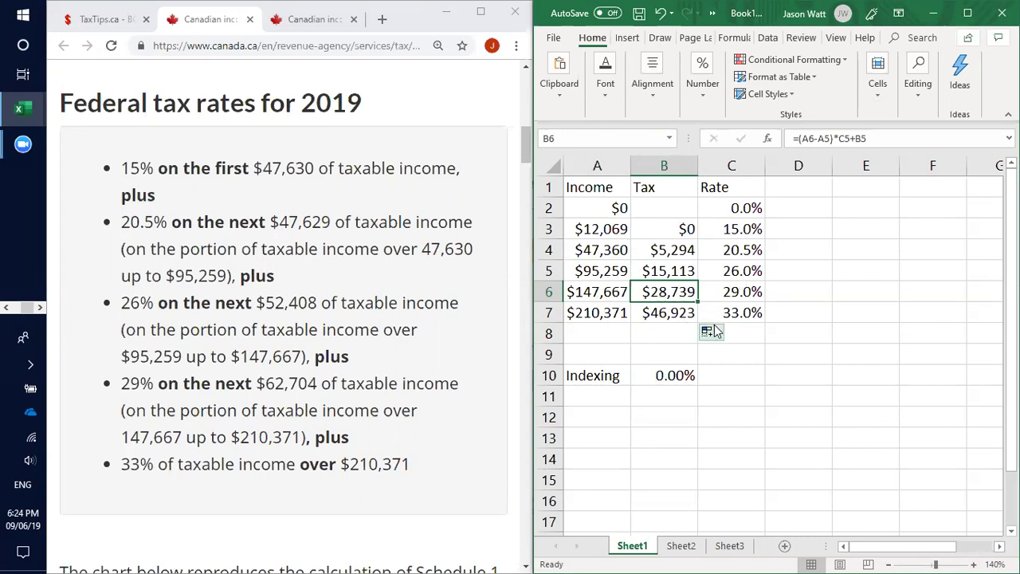
# Enter 0 as the tax in B2 beside the $0 income
pyautogui.click(672, 207)
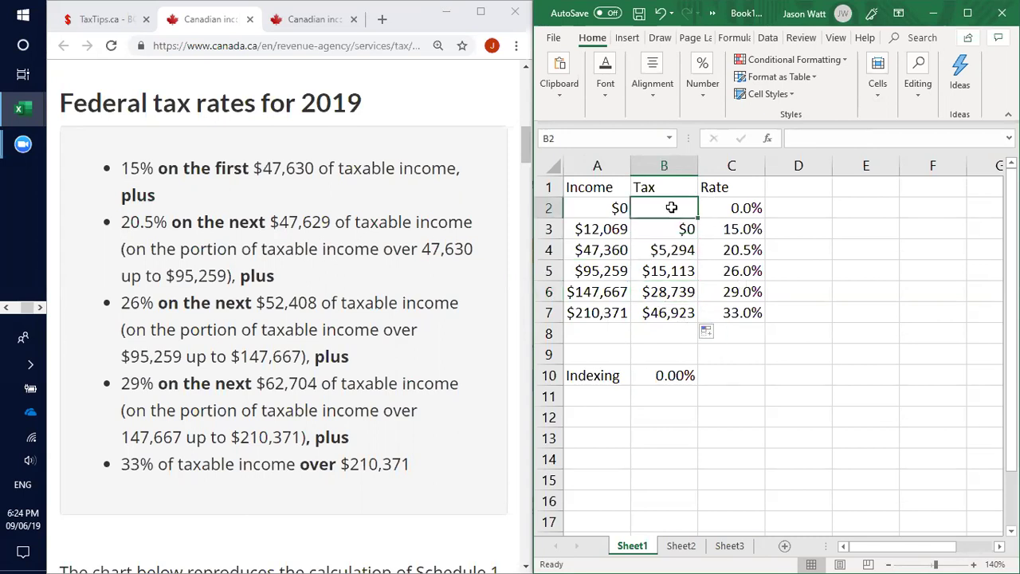
pyautogui.write('0')
pyautogui.press('Return')
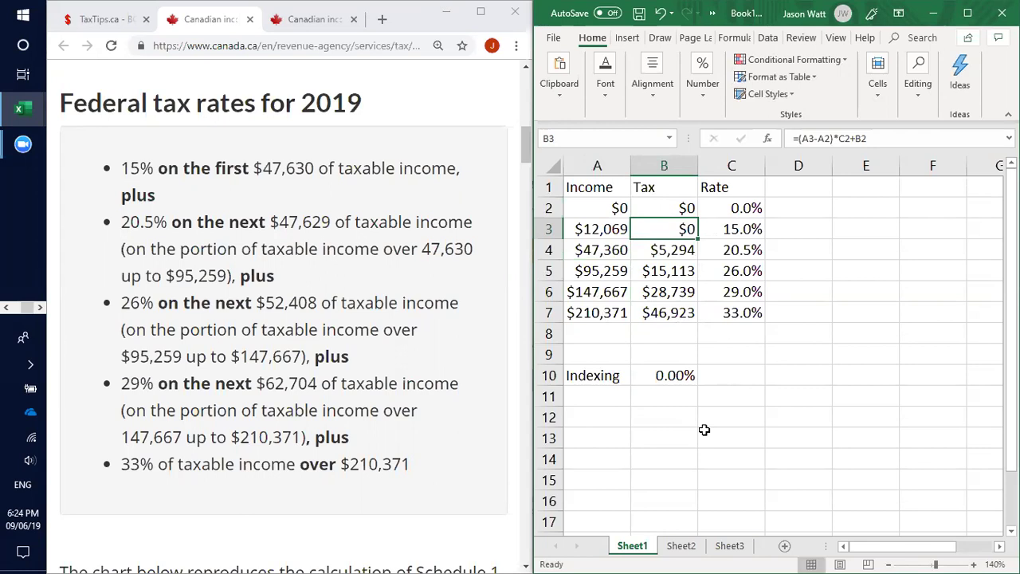
# Rename Sheet1 to 'Fed Rates'
pyautogui.rightClick(639, 543)
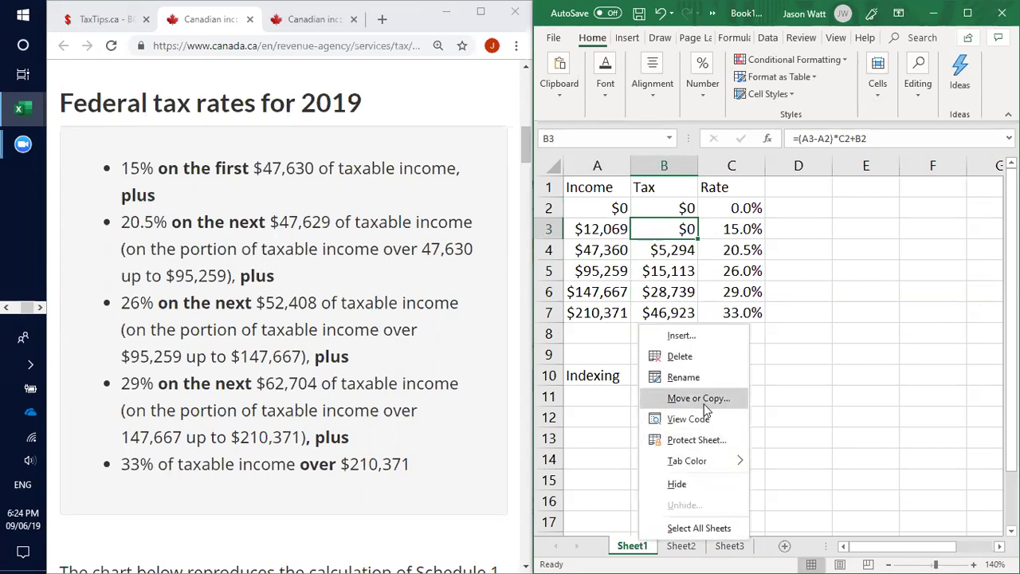
pyautogui.moveTo(701, 452)
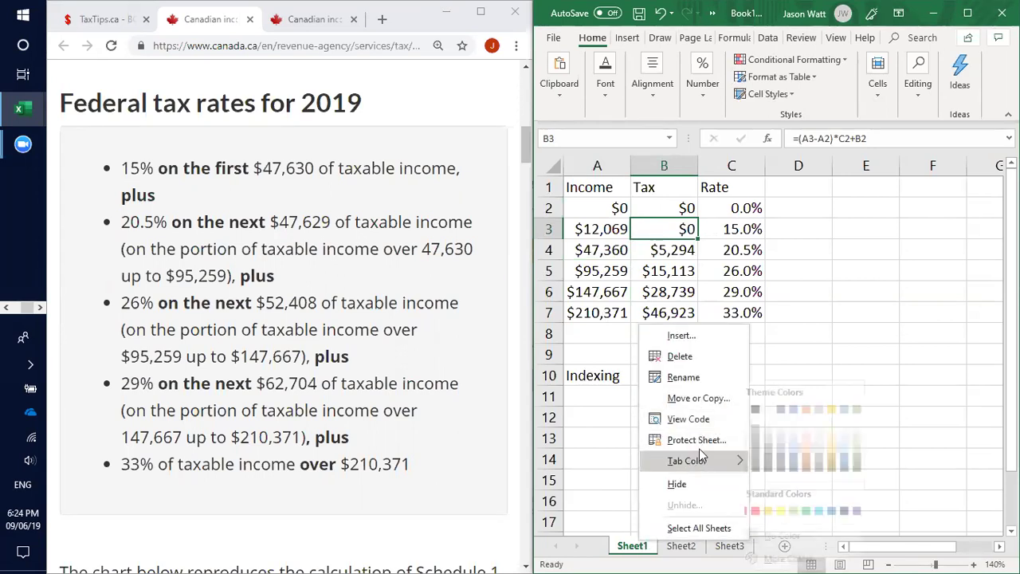
pyautogui.click(682, 378)
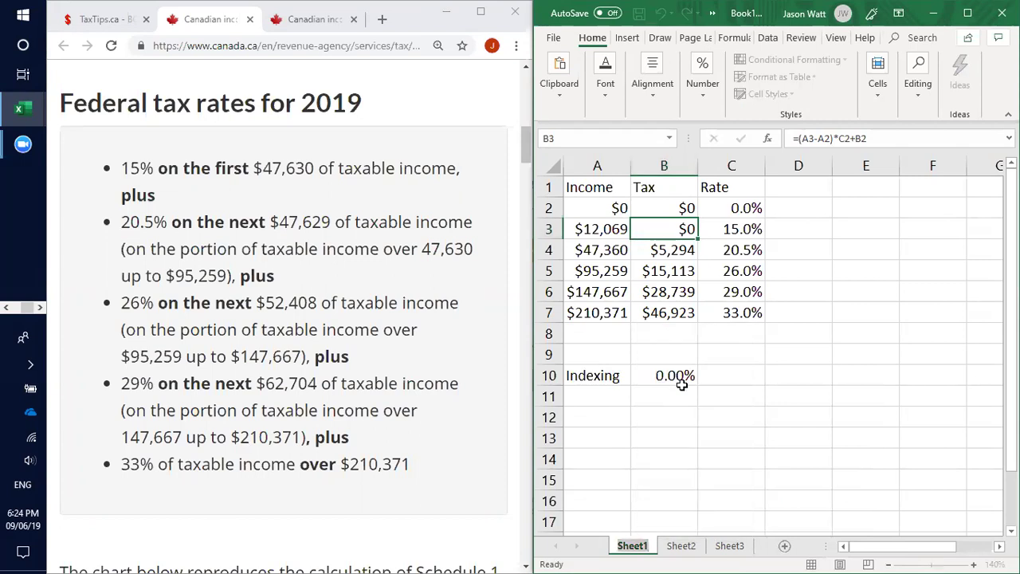
pyautogui.write('Fed Rates')
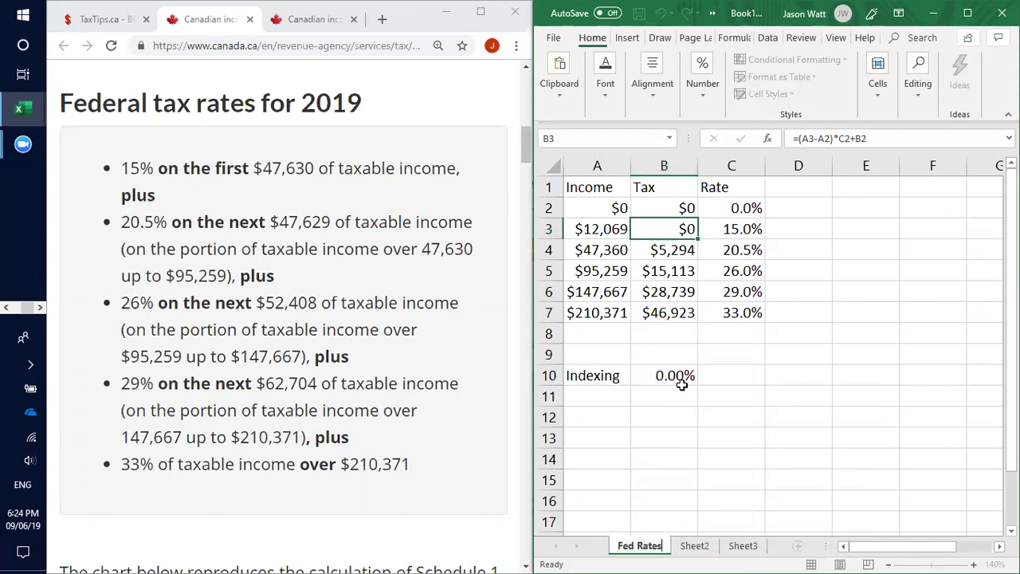
pyautogui.press('Return')
# Select the whole federal rate table A1:C7, including its headings
pyautogui.click(693, 410)
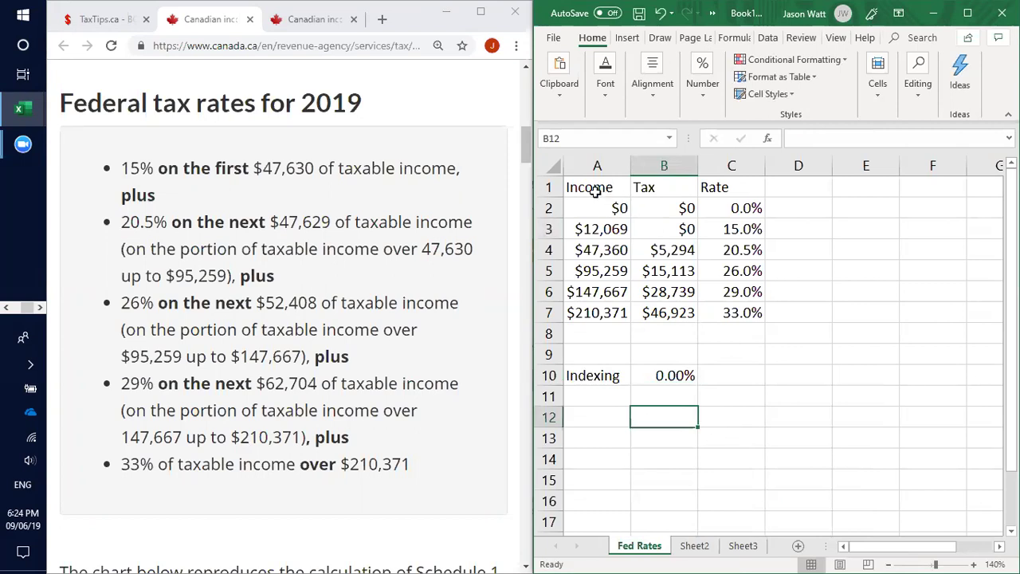
pyautogui.moveTo(595, 207); pyautogui.dragTo(725, 312)
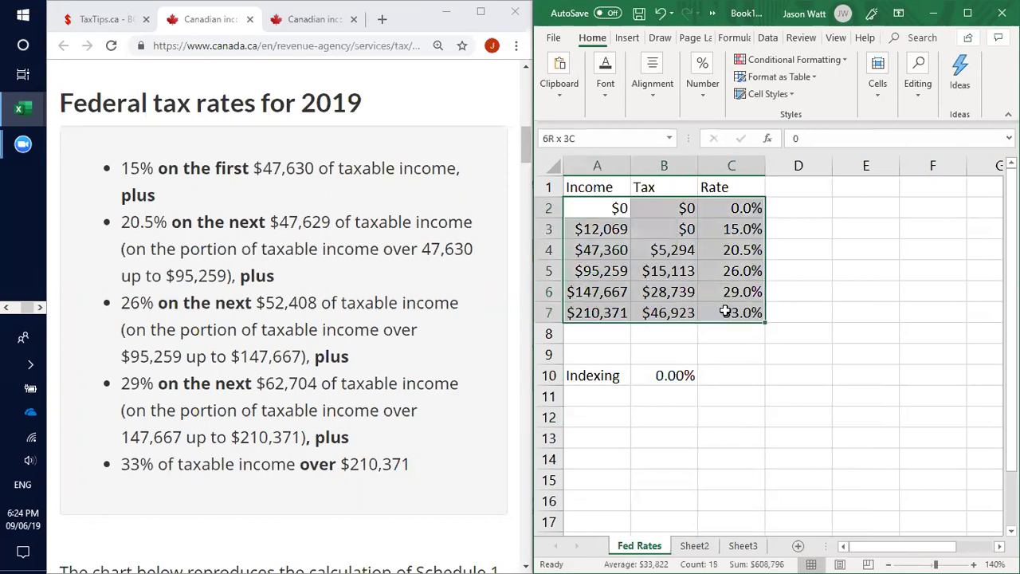
pyautogui.click(749, 380)
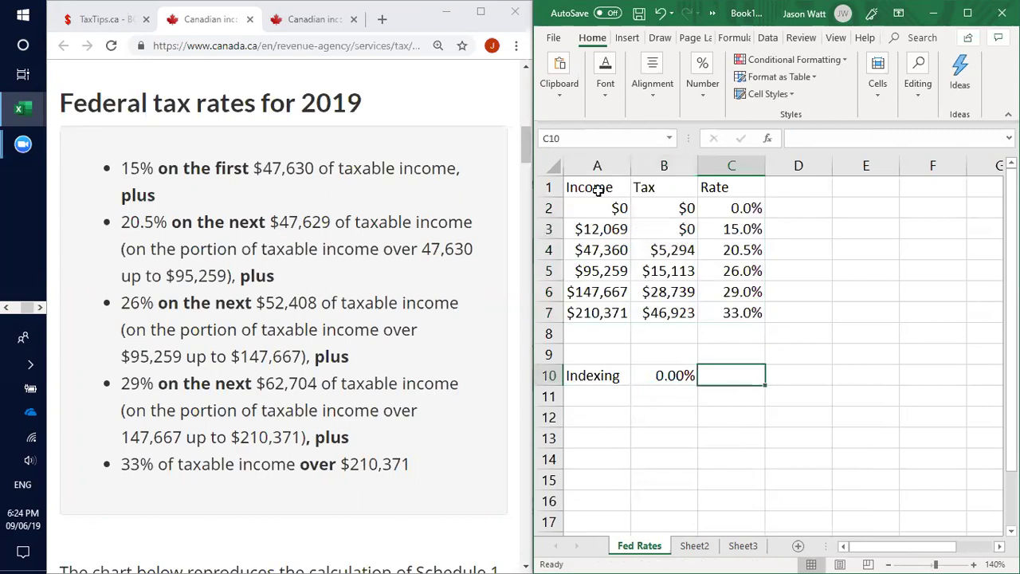
pyautogui.moveTo(597, 190); pyautogui.dragTo(710, 318)
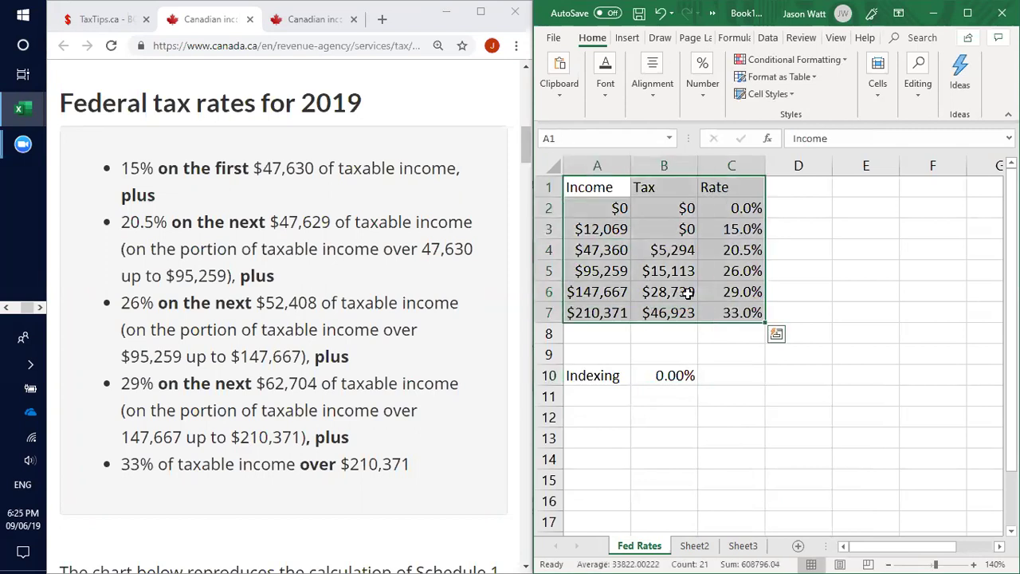
# Name the selected range A1:C7 'FedTax' with workbook scope
pyautogui.rightClick(640, 240)
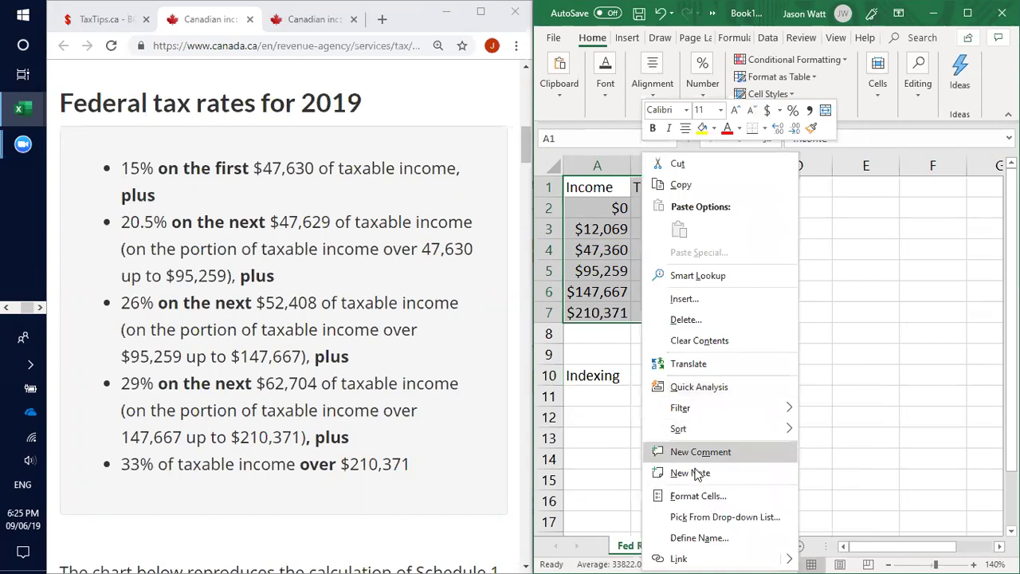
pyautogui.click(699, 537)
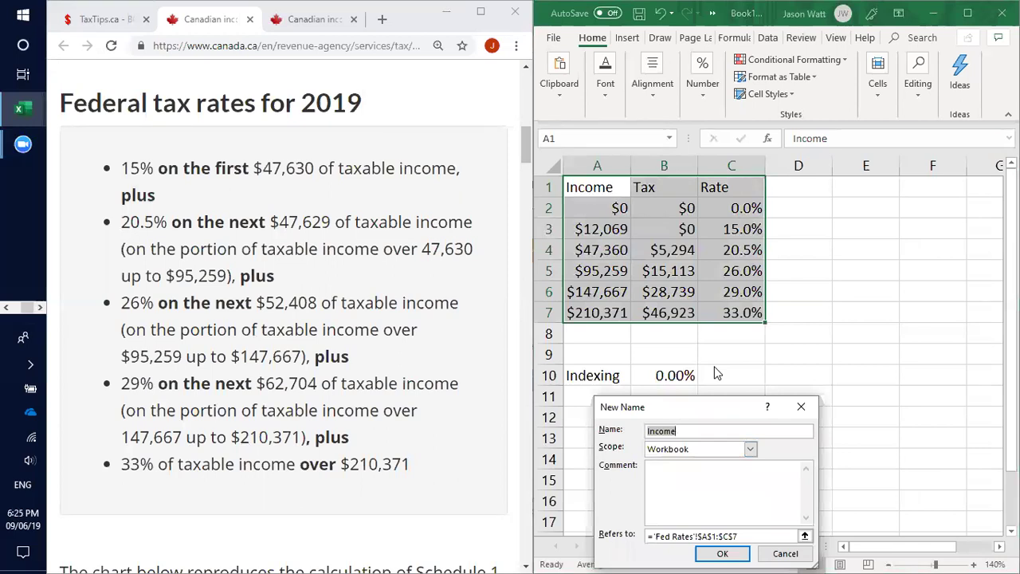
pyautogui.write('Fd')
pyautogui.press('BackSpace')
pyautogui.press('BackSpace')
pyautogui.write('FedTax')
pyautogui.click(722, 555)
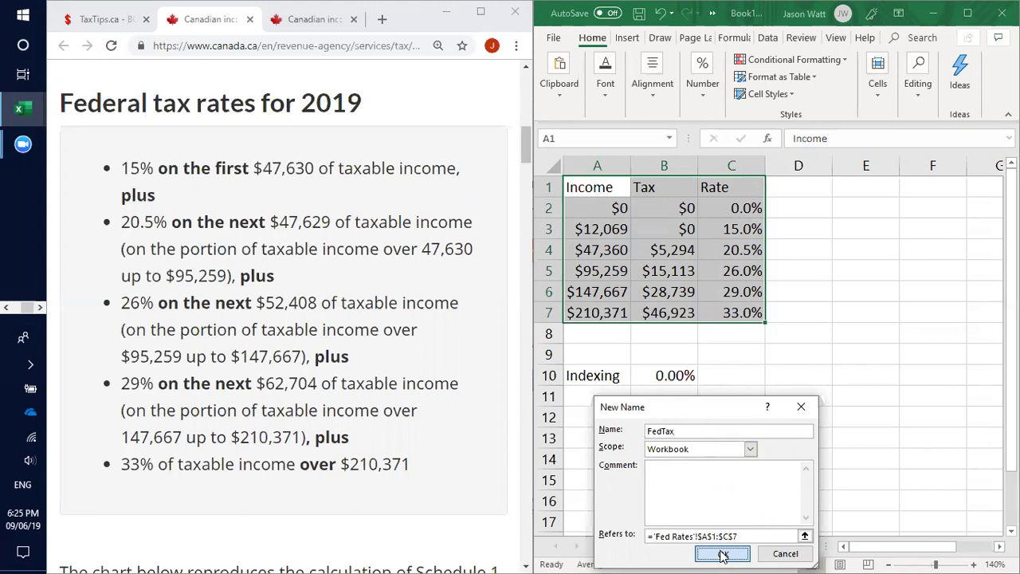
pyautogui.click(673, 452)
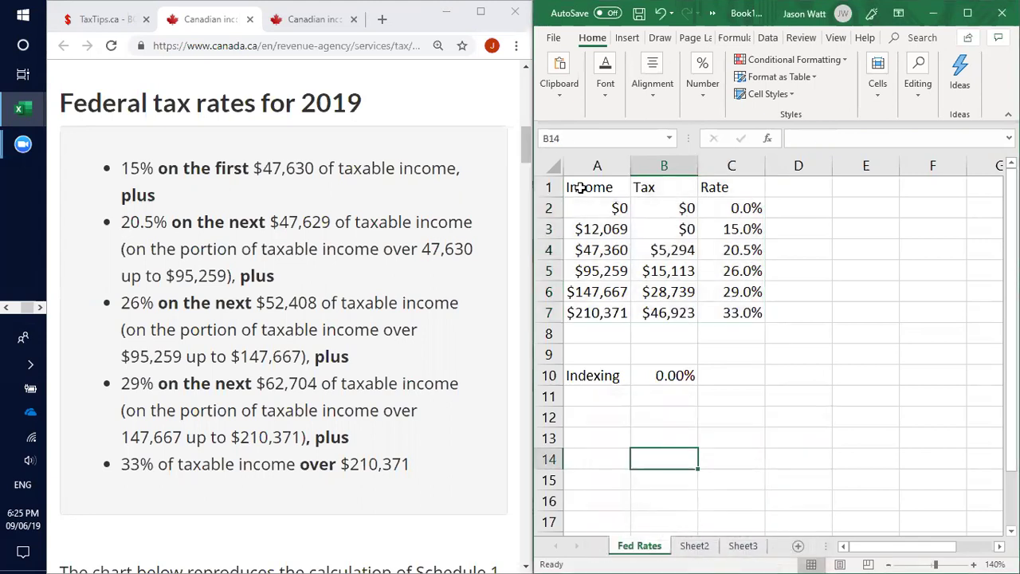
# On Sheet2, enter the headings Income, Tax and Rates across A1:C1
pyautogui.moveTo(579, 187); pyautogui.dragTo(721, 312)
pyautogui.click(742, 411)
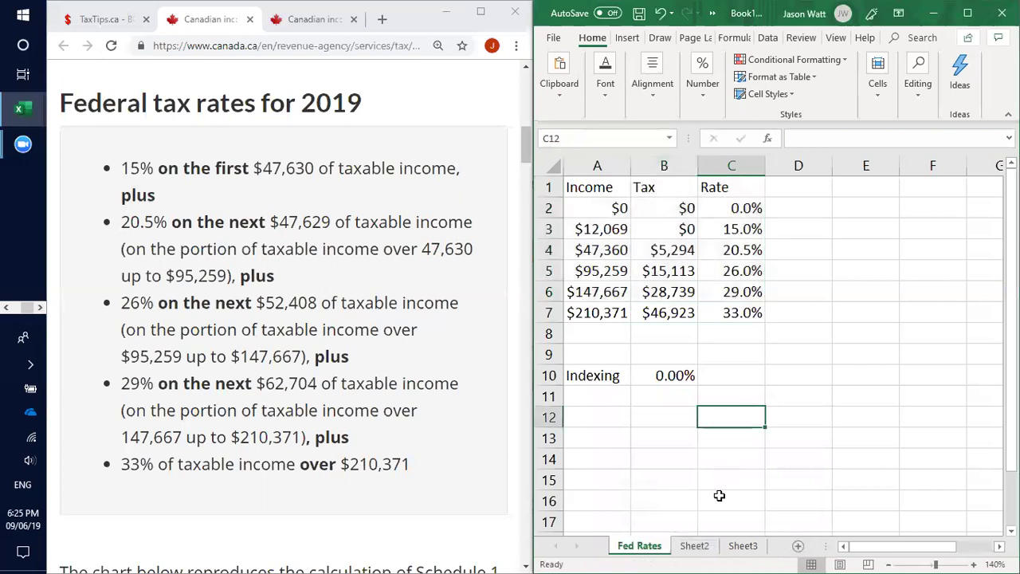
pyautogui.click(693, 548)
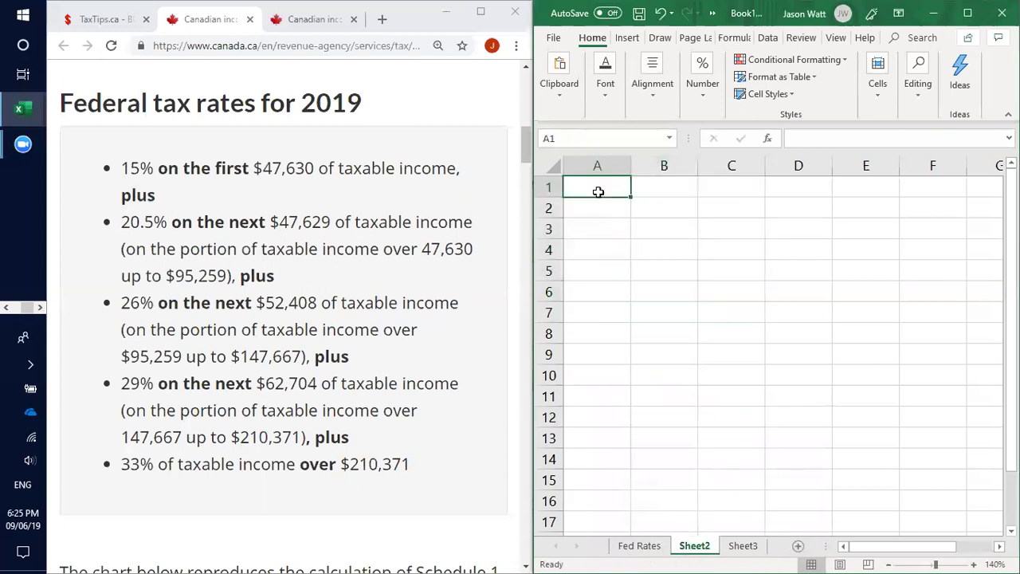
pyautogui.write('Income')
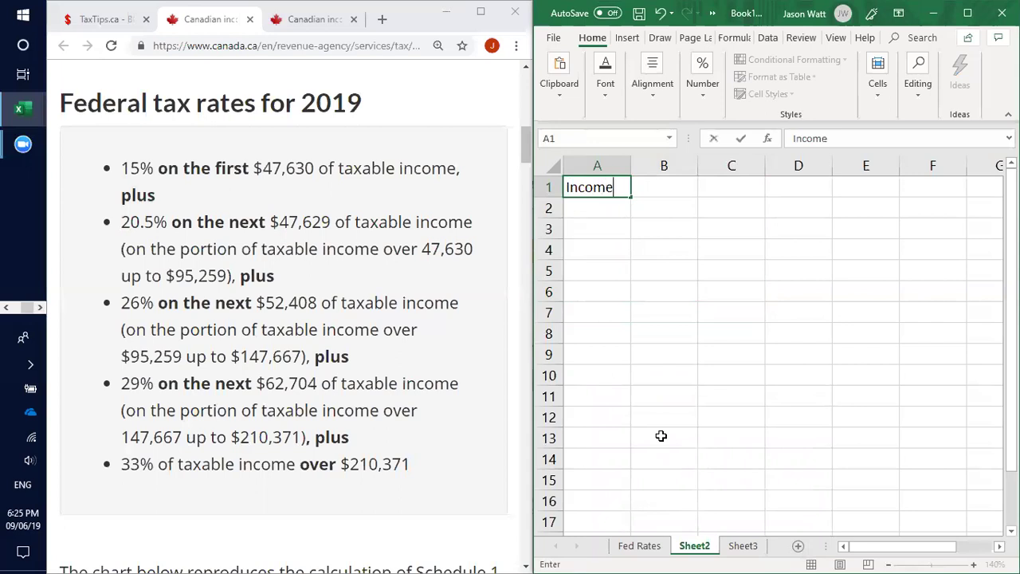
pyautogui.press('Tab')
pyautogui.write('Tax')
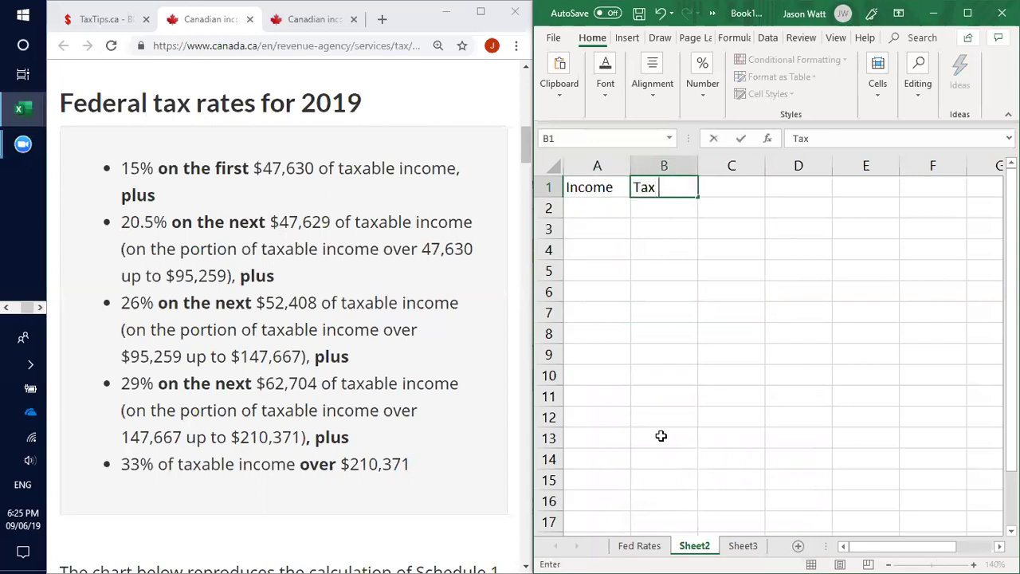
pyautogui.press('Tab')
pyautogui.write('Rates')
pyautogui.press('Return')
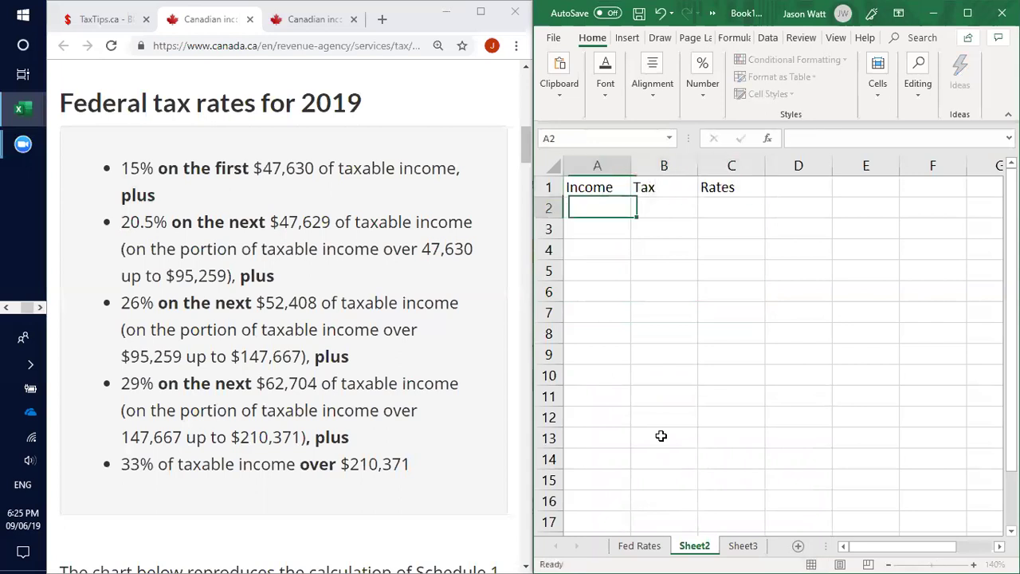
pyautogui.click(316, 32)
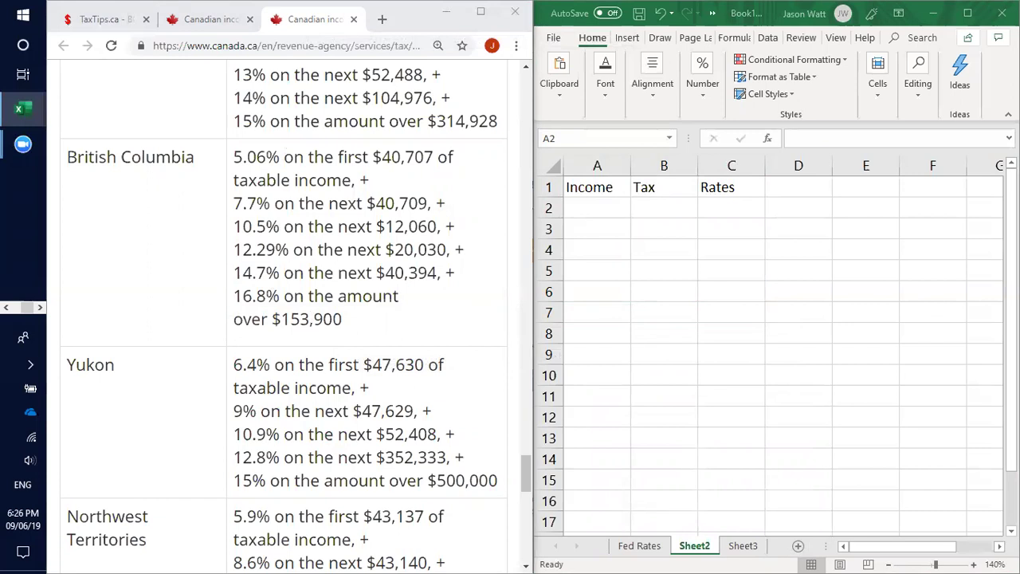
# Bring the TaxTips BC rates page into view, showing the $10,682 personal amount at 5.06%
pyautogui.click(585, 211)
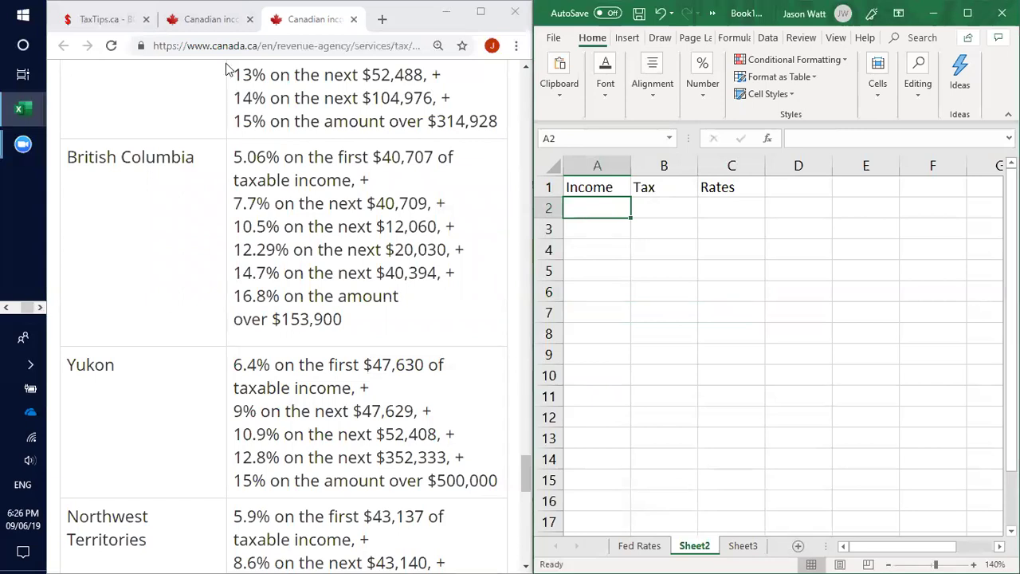
pyautogui.click(100, 28)
pyautogui.click(99, 28)
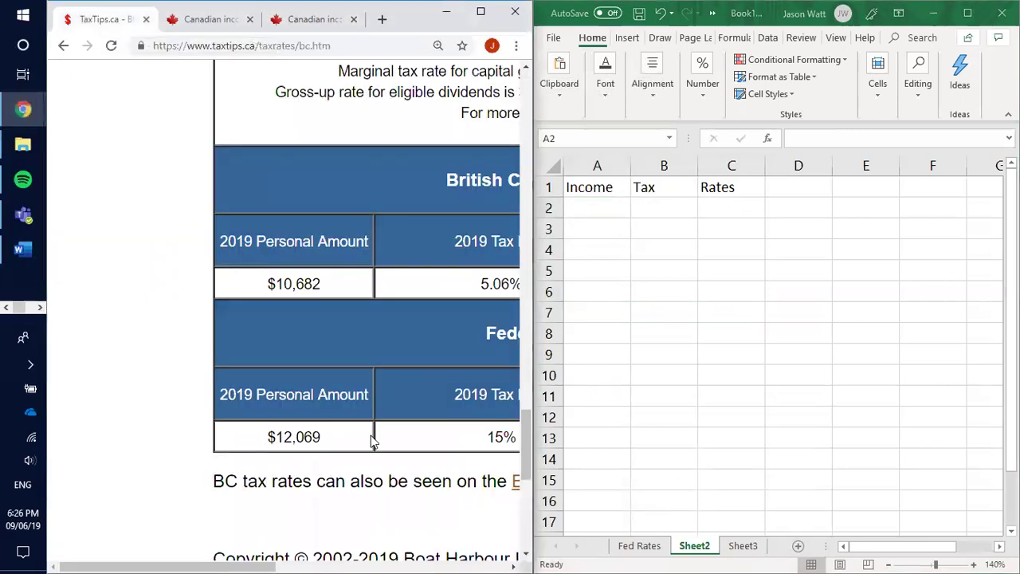
pyautogui.moveTo(247, 555); pyautogui.dragTo(287, 555)
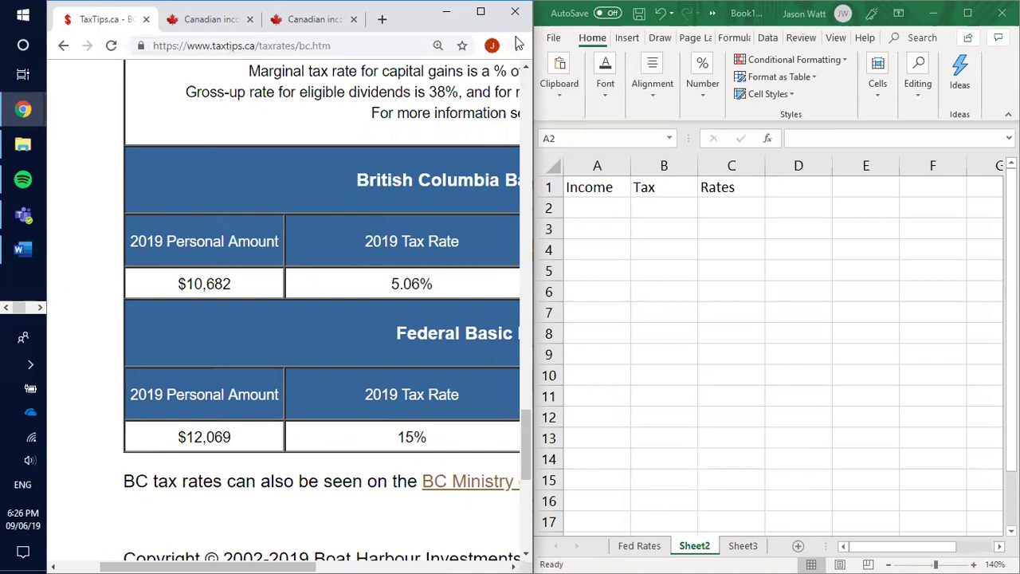
pyautogui.click(757, 101)
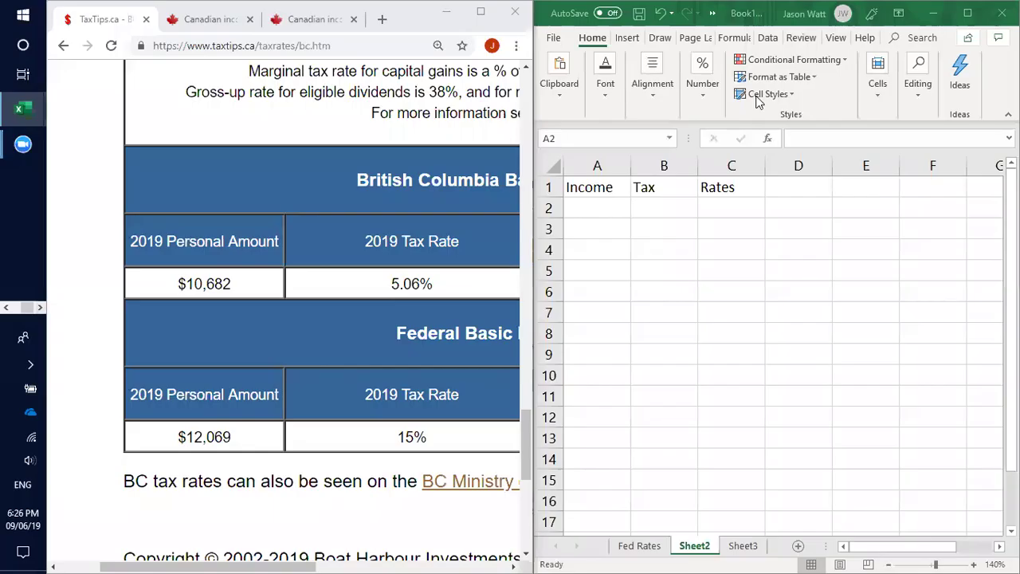
# Enter the BC income thresholds 10682 and 40707 in A2 and A3
pyautogui.click(597, 206)
pyautogui.write('1')
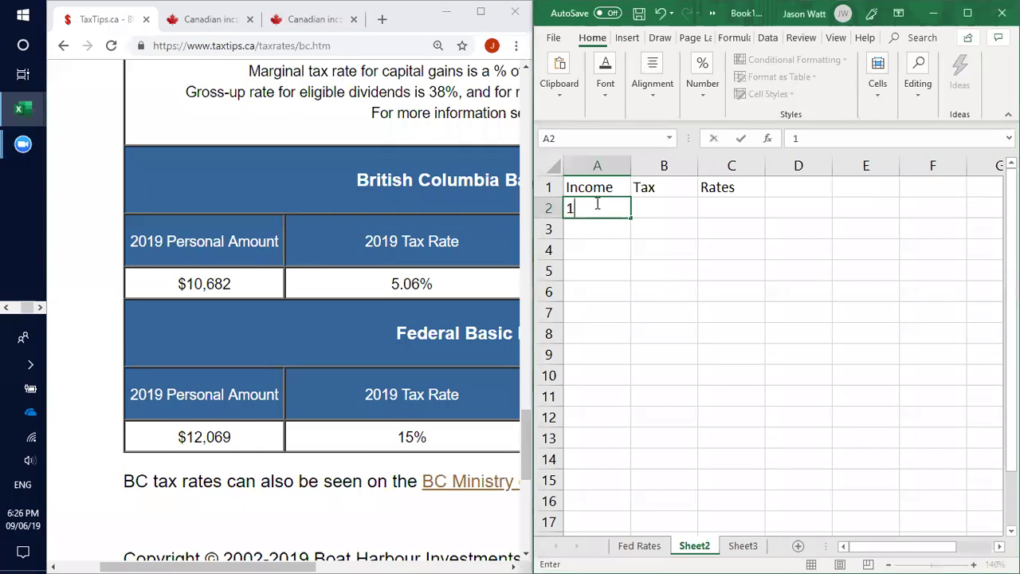
pyautogui.write('0682')
pyautogui.press('Return')
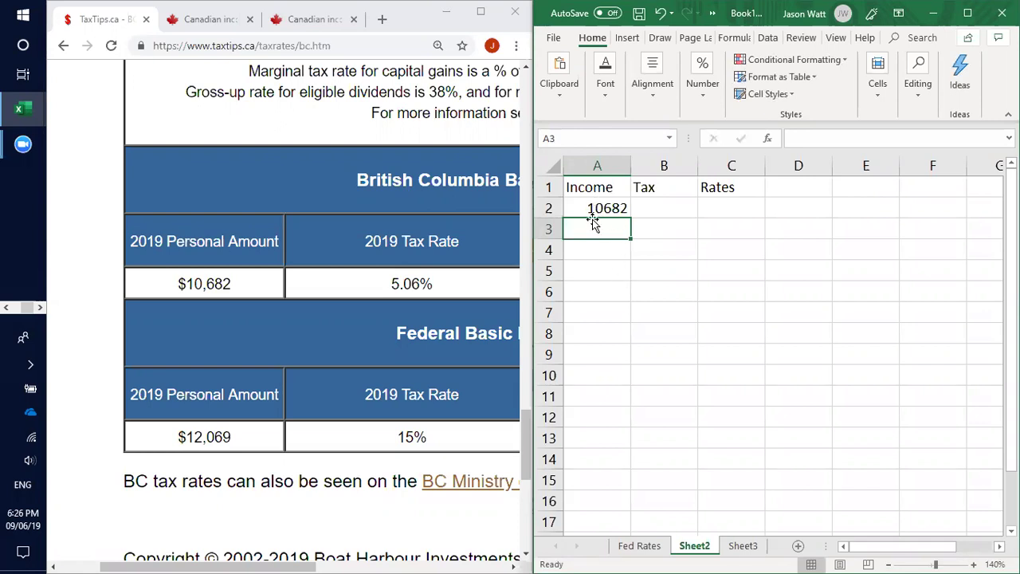
pyautogui.click(263, 41)
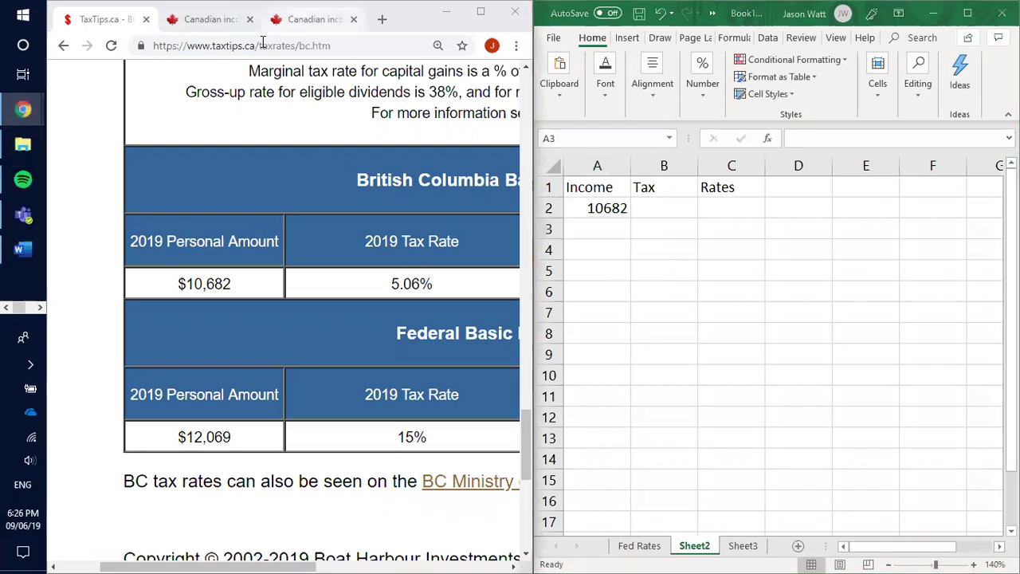
pyautogui.click(309, 19)
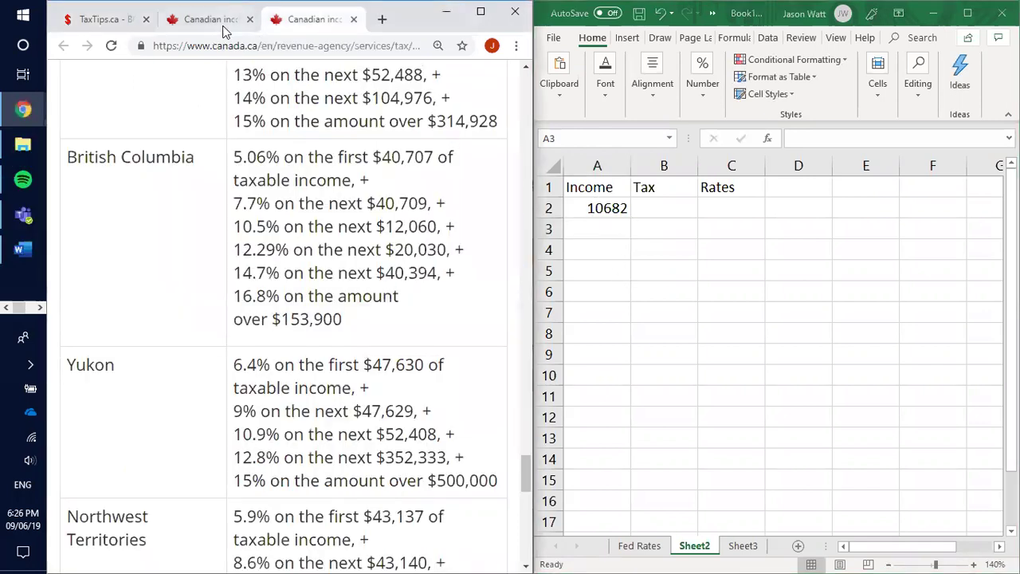
pyautogui.click(598, 237)
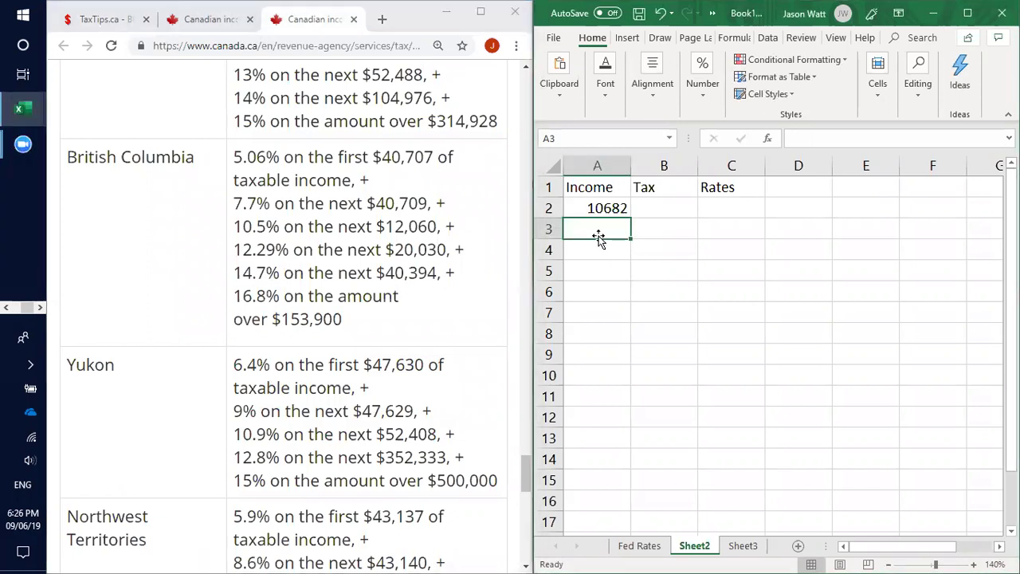
pyautogui.write('40707')
pyautogui.press('Return')
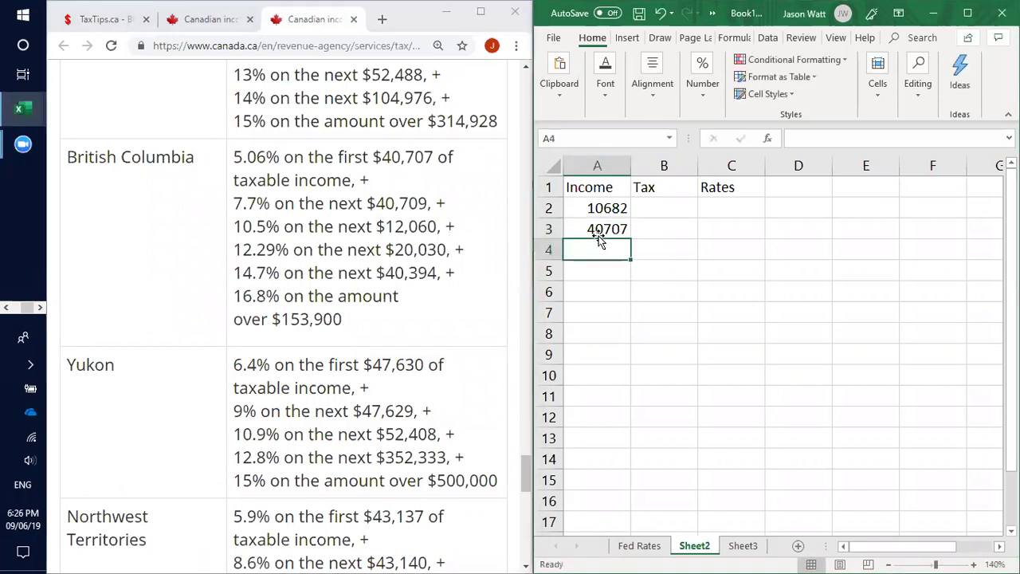
# Insert a cell at A2, shifting the incomes down, and enter 0 there
pyautogui.click(582, 209)
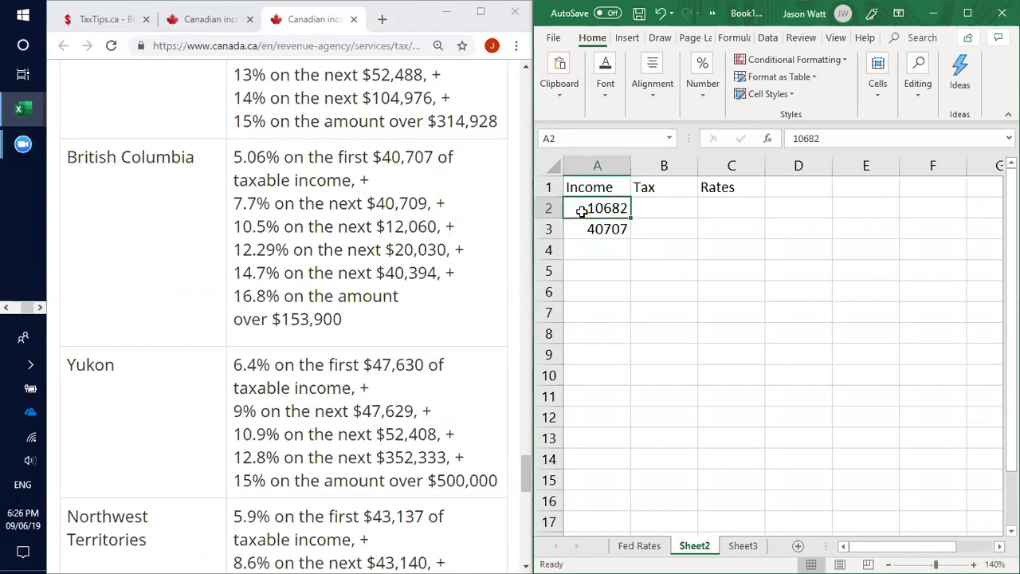
pyautogui.rightClick(581, 210)
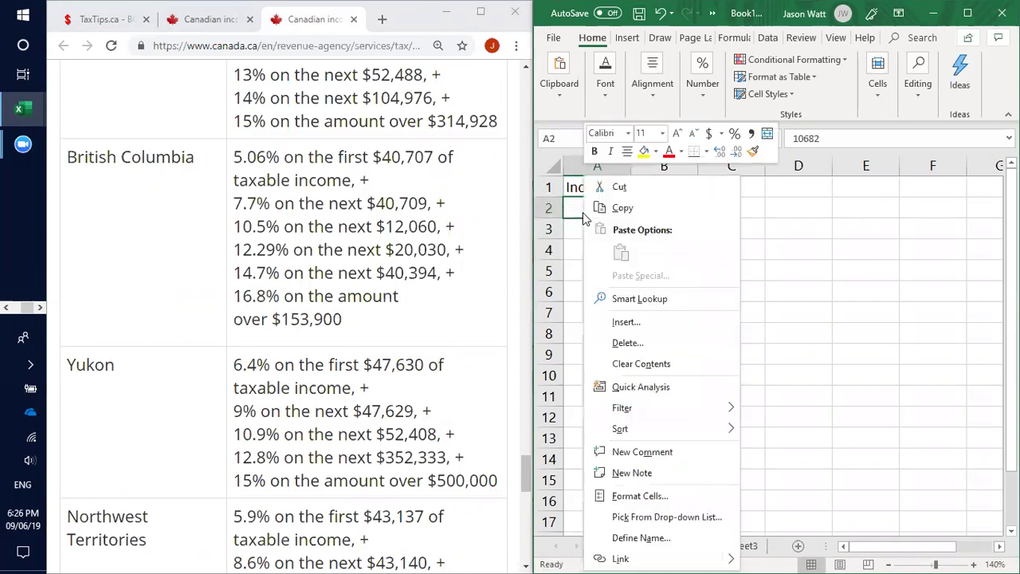
pyautogui.click(640, 322)
pyautogui.click(605, 363)
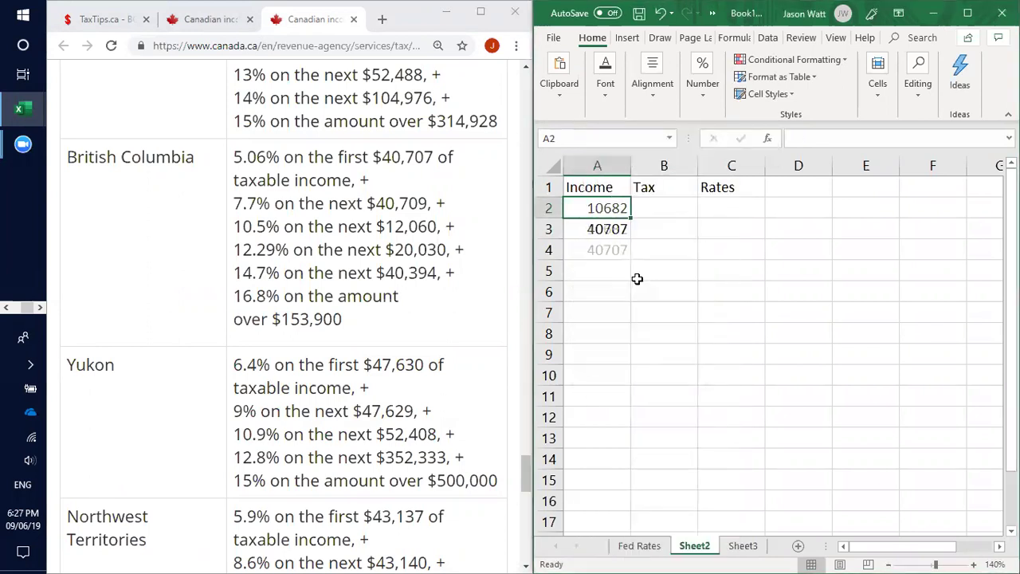
pyautogui.write('0')
pyautogui.press('Return')
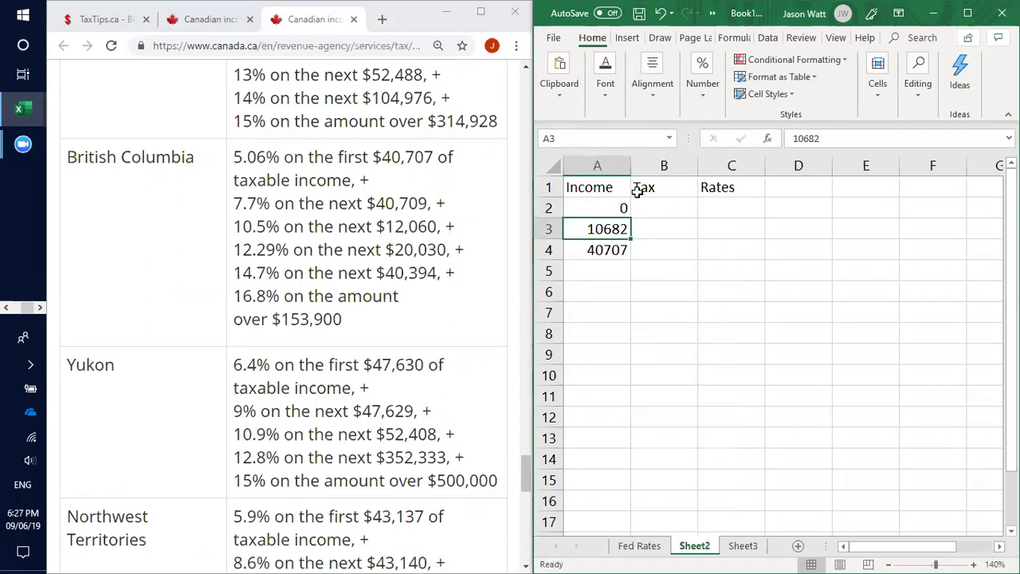
# Try a *(1+B10) multiplier on A3, then revert it to plain 10682
pyautogui.click(789, 138)
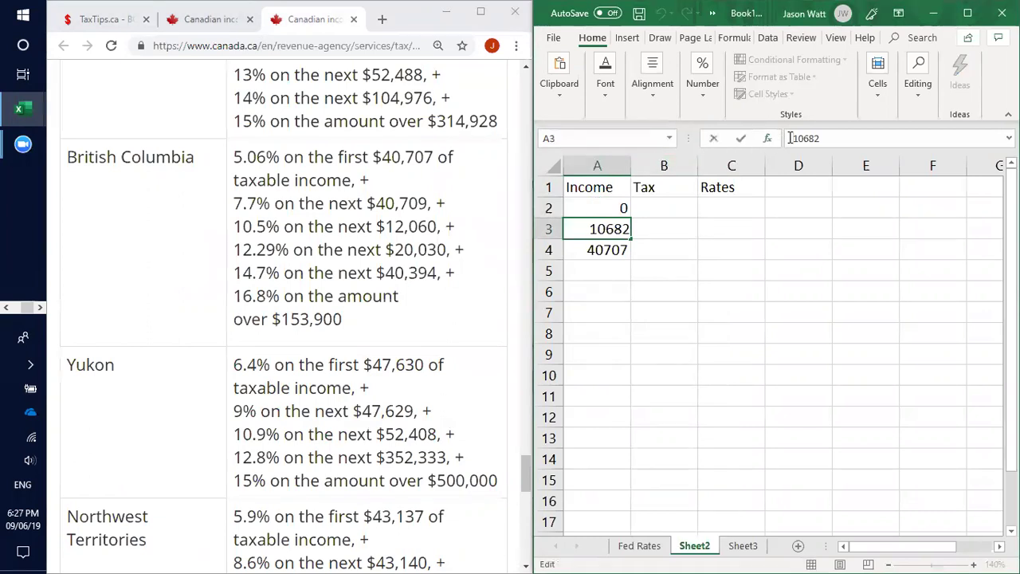
pyautogui.write('=')
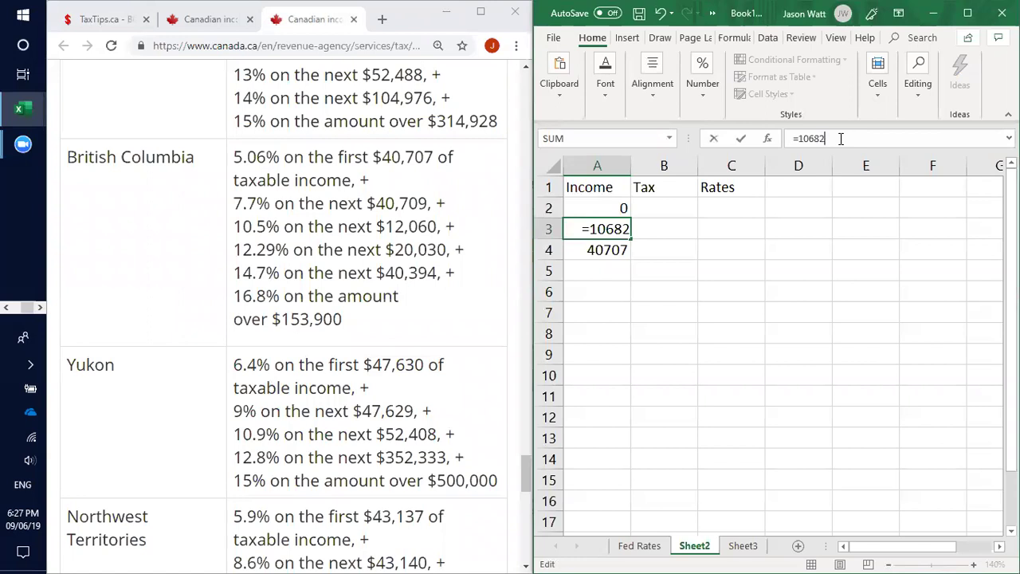
pyautogui.write('*(1+B1)')
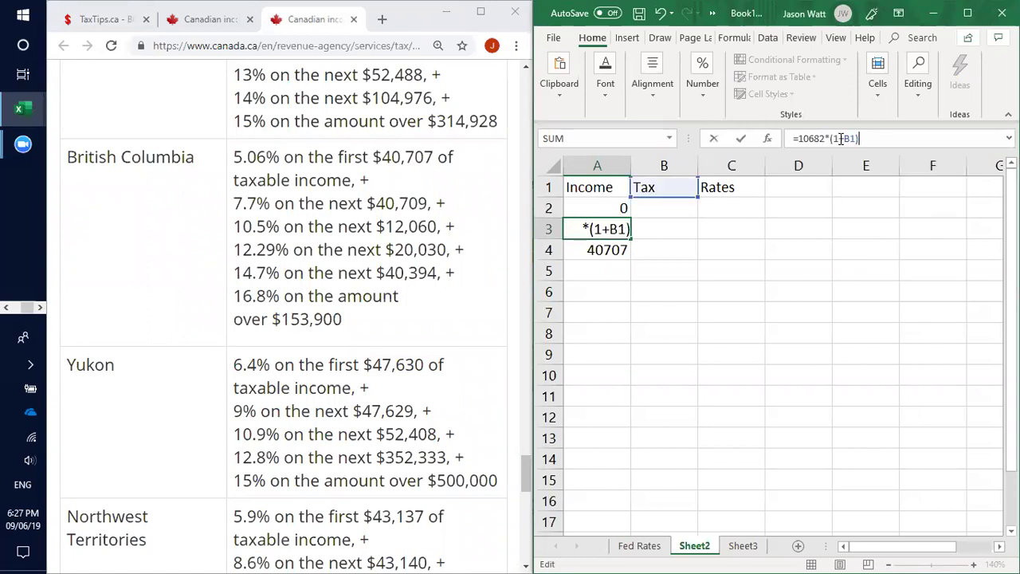
pyautogui.press('BackSpace')
pyautogui.write('0)')
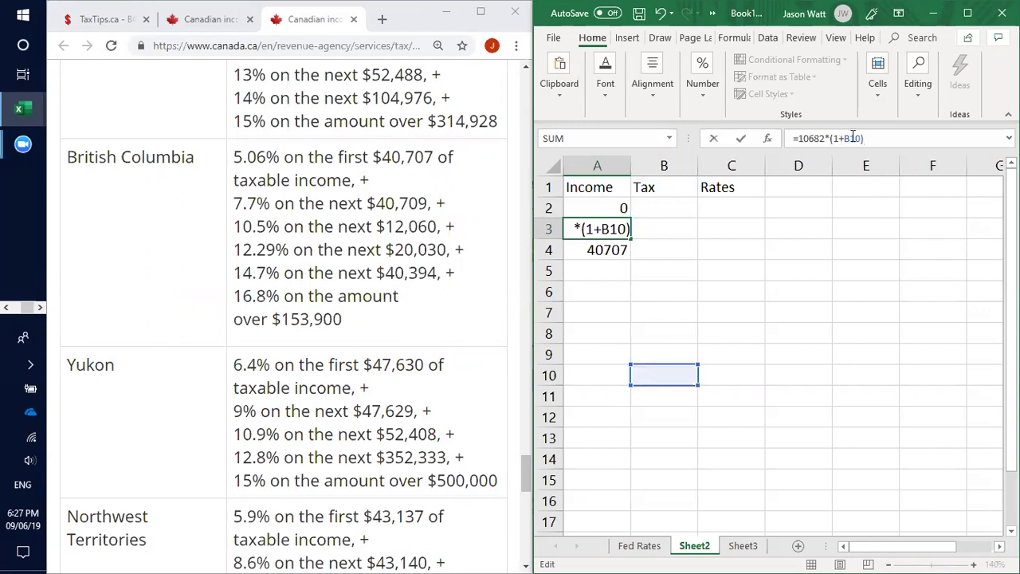
pyautogui.moveTo(864, 138); pyautogui.dragTo(828, 139)
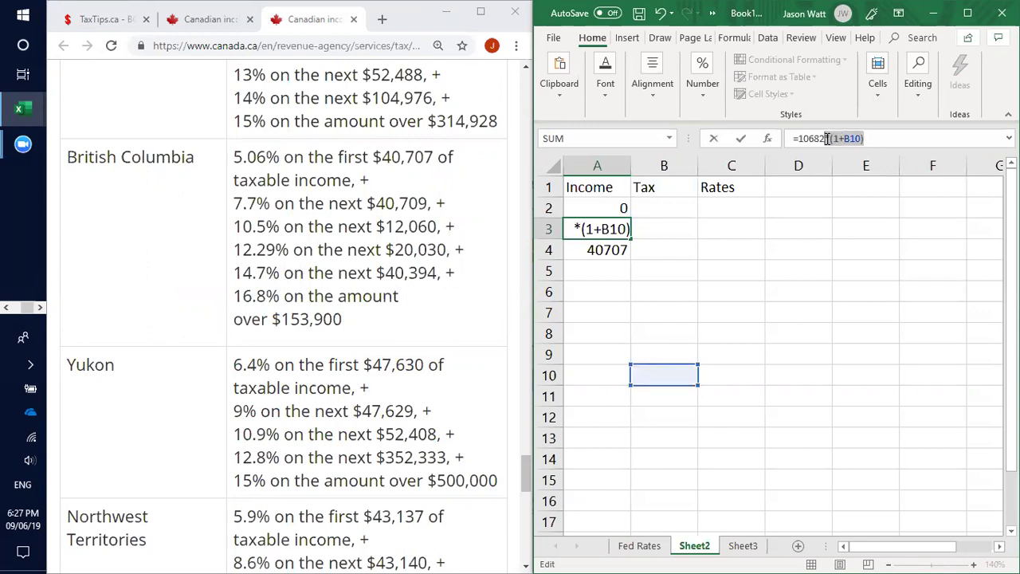
pyautogui.press('BackSpace')
pyautogui.press('BackSpace')
pyautogui.press('Return')
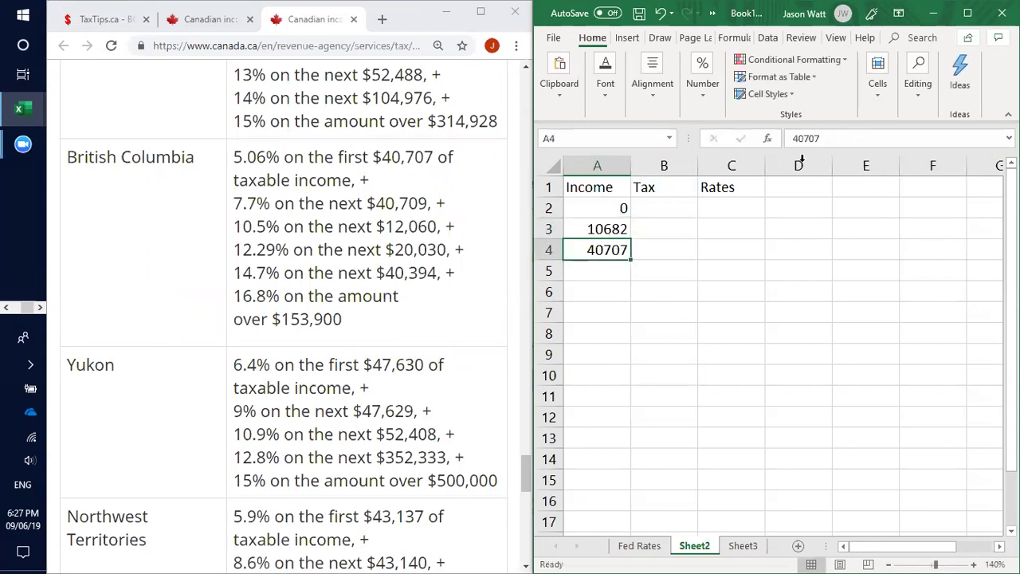
# Set A4 to =40707*(1+B10) and A5 to =81416*(1+B10)
pyautogui.click(791, 139)
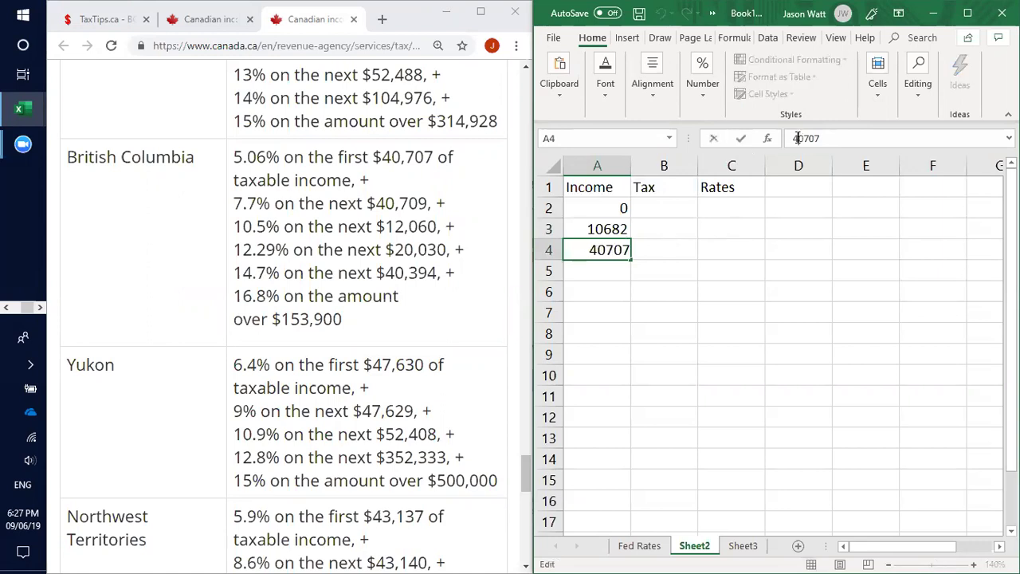
pyautogui.write('=40707*(1+B10)')
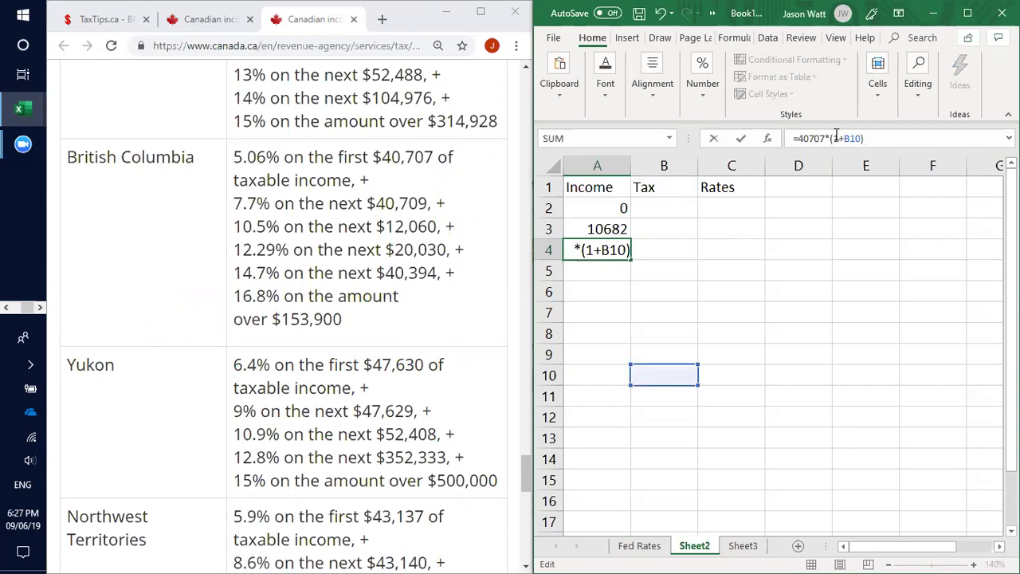
pyautogui.press('Return')
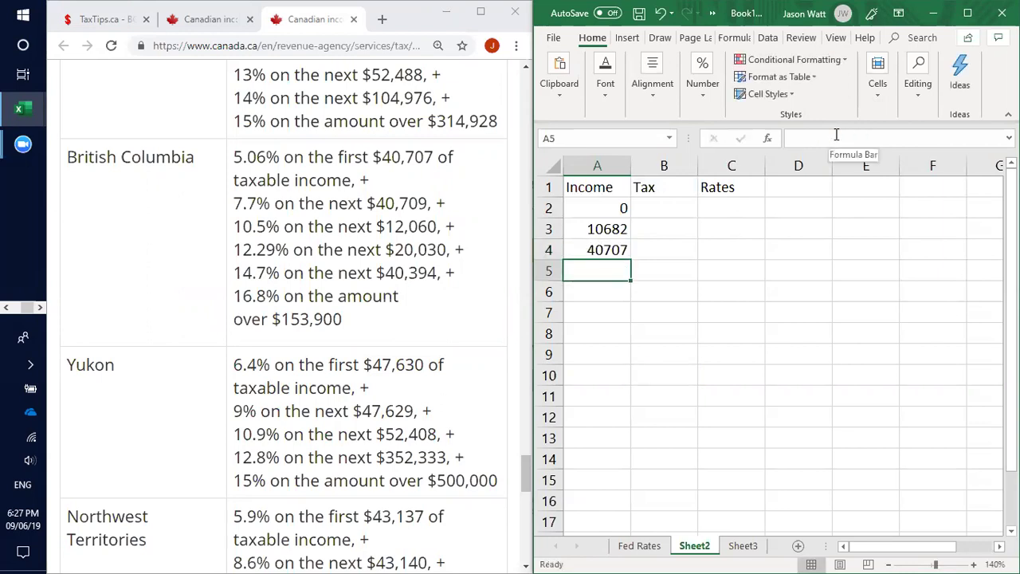
pyautogui.write('=')
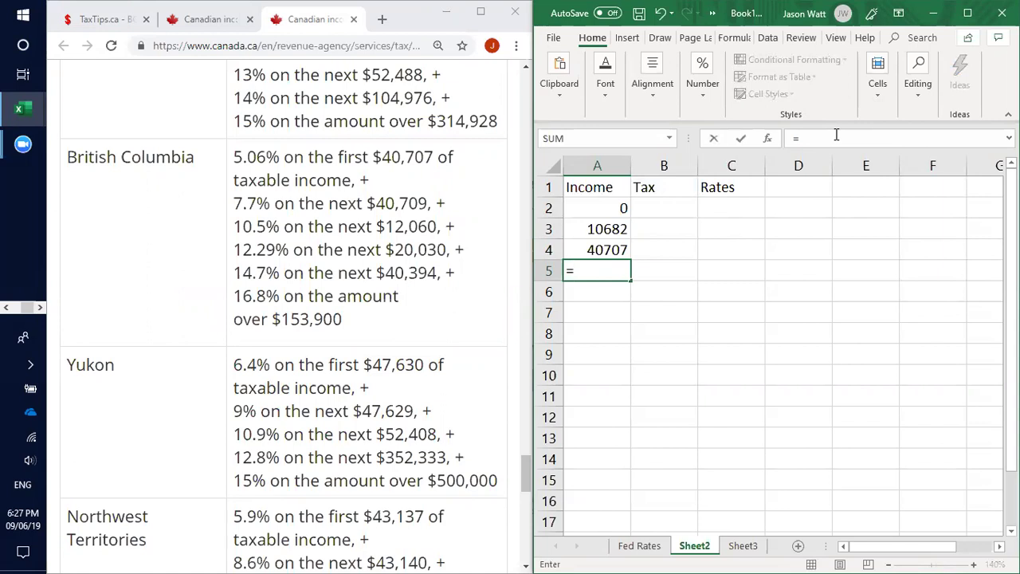
pyautogui.write('81416*(1+B10)')
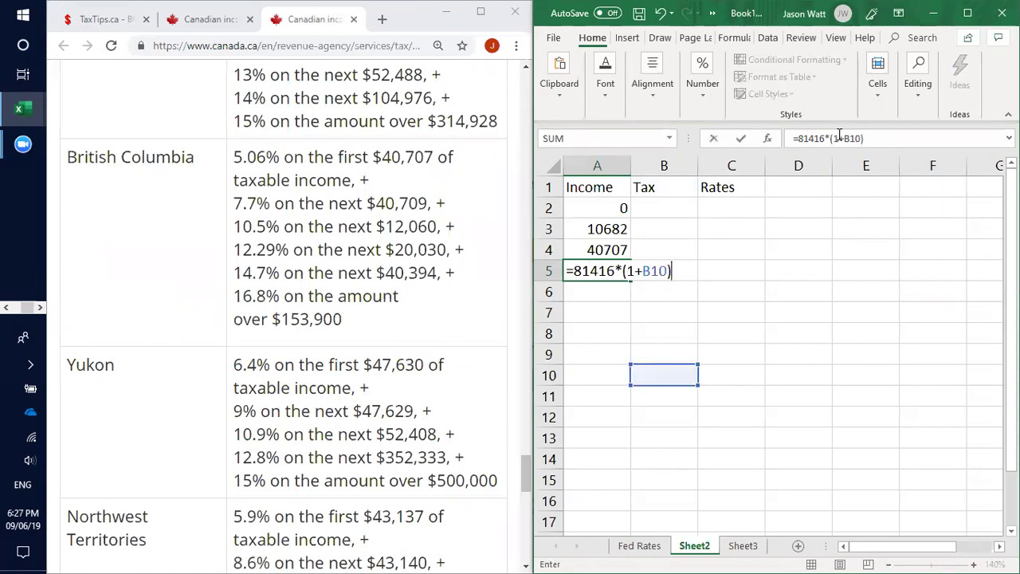
pyautogui.press('Return')
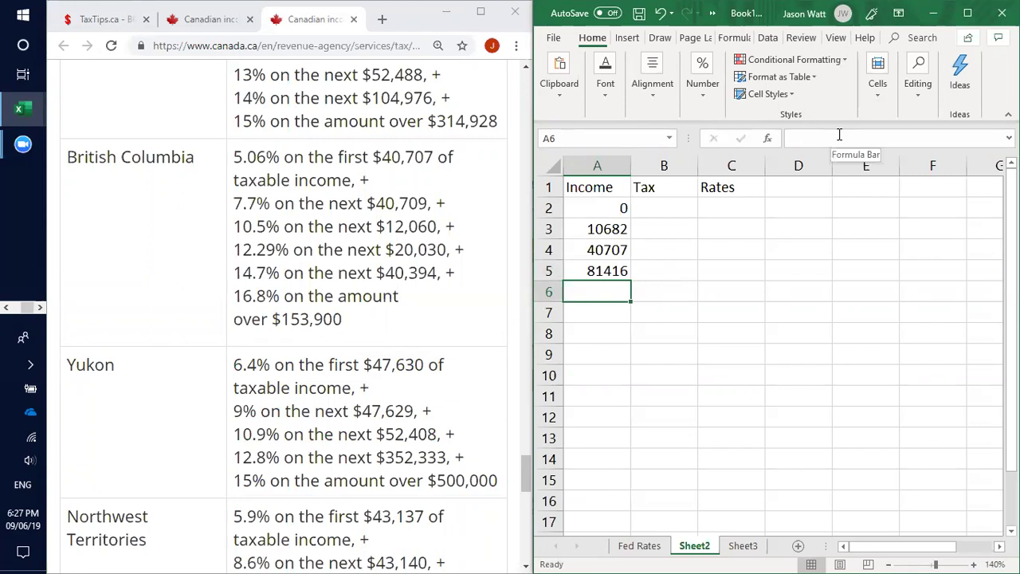
# Enter 93476 in A6 and turn it into =93476*(1+B10)
pyautogui.write('935')
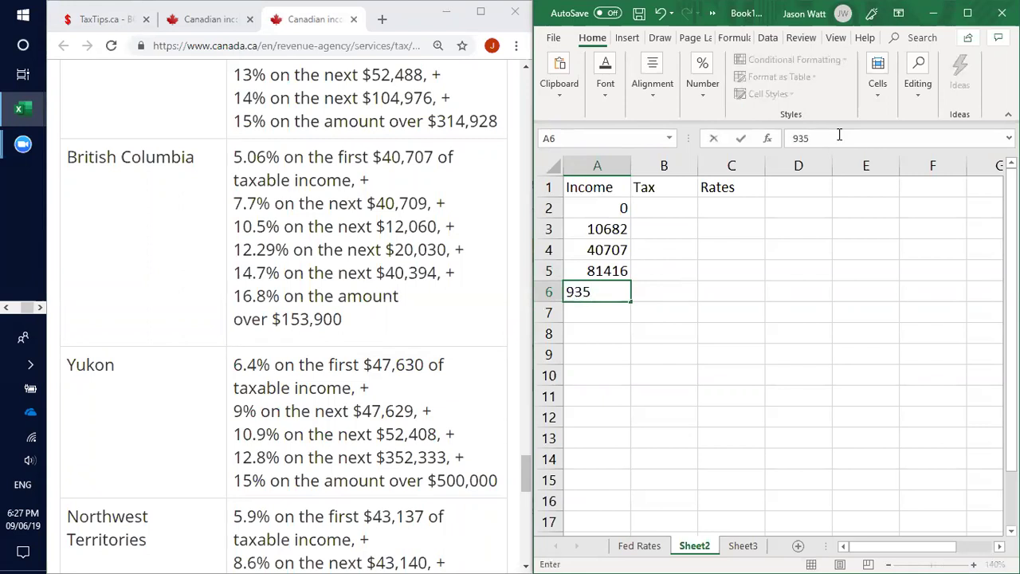
pyautogui.press('BackSpace')
pyautogui.write('475')
pyautogui.press('BackSpace')
pyautogui.write('6')
pyautogui.click(788, 140)
pyautogui.write('=')
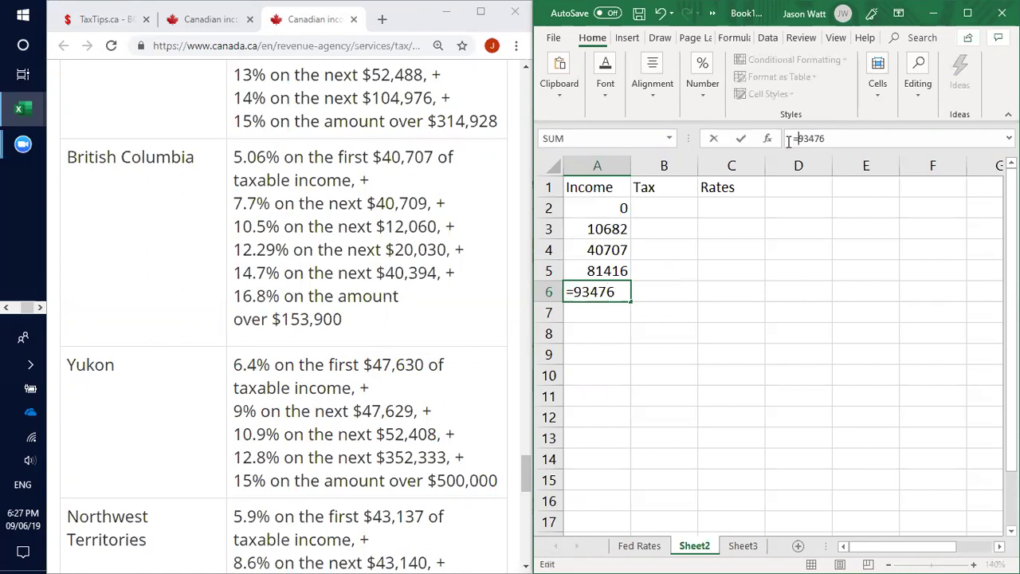
pyautogui.click(842, 138)
pyautogui.write('*(1+B10)')
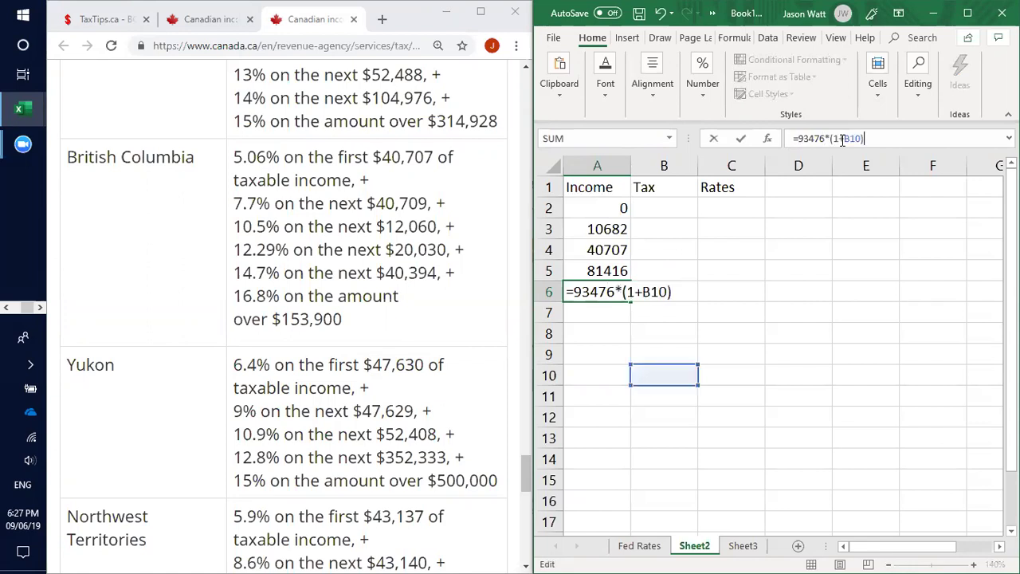
pyautogui.press('Return')
# Set A7 to =113506*(1+B10) and A8 to =153900*(1+B10)
pyautogui.write('=')
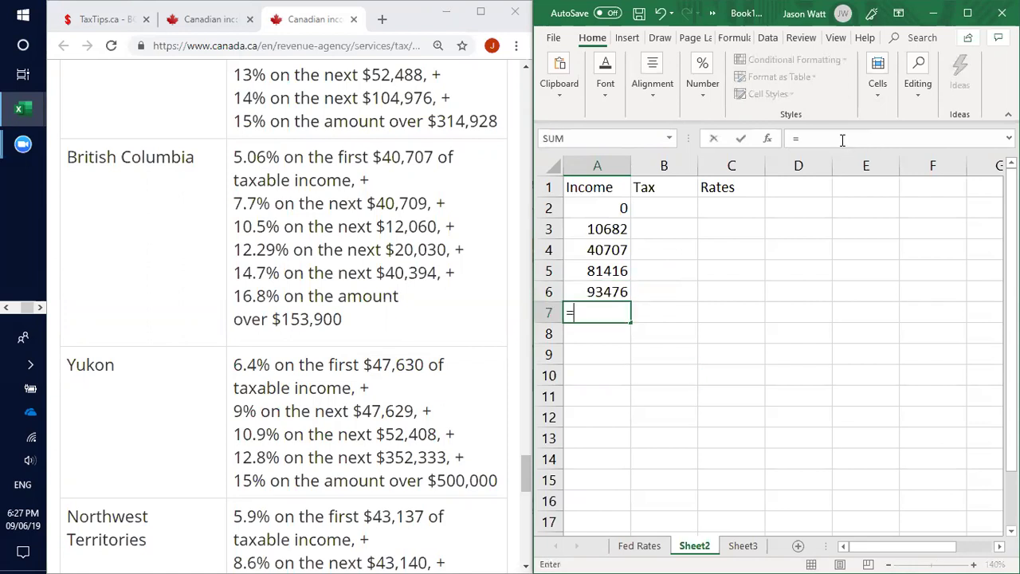
pyautogui.write('113506*(1+B10)')
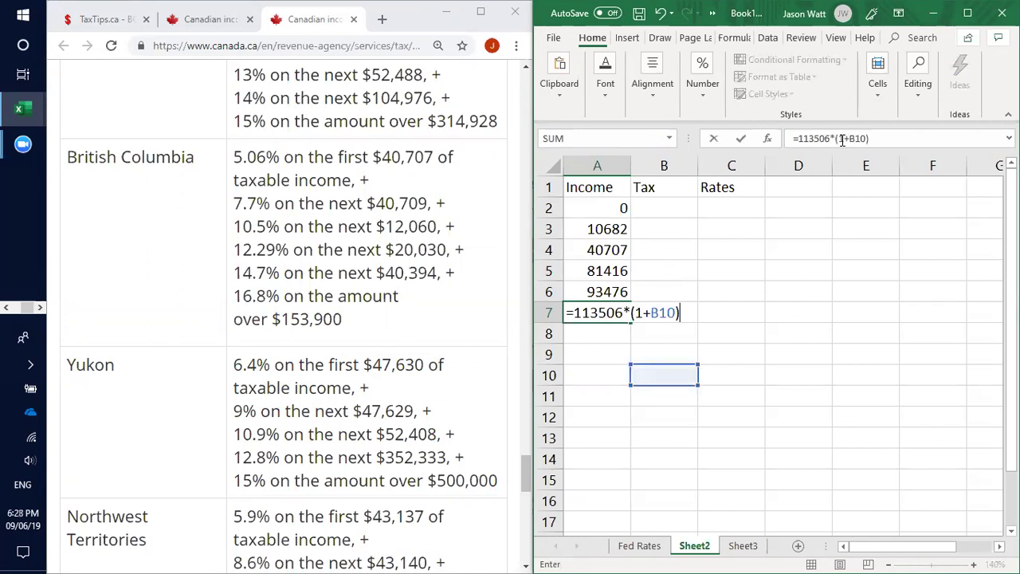
pyautogui.press('Return')
pyautogui.write('=')
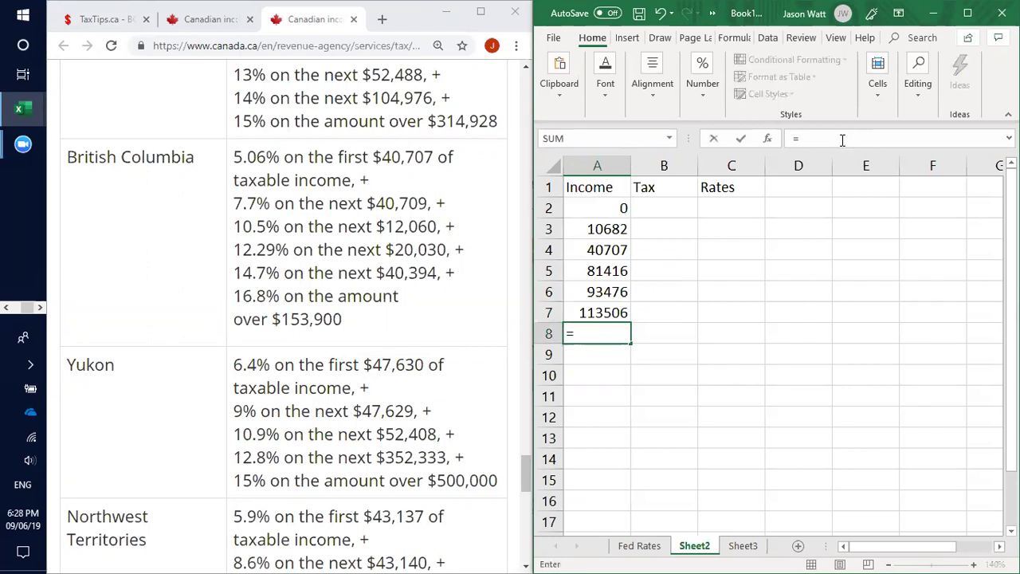
pyautogui.write('153900')
pyautogui.write('*(1+B10)')
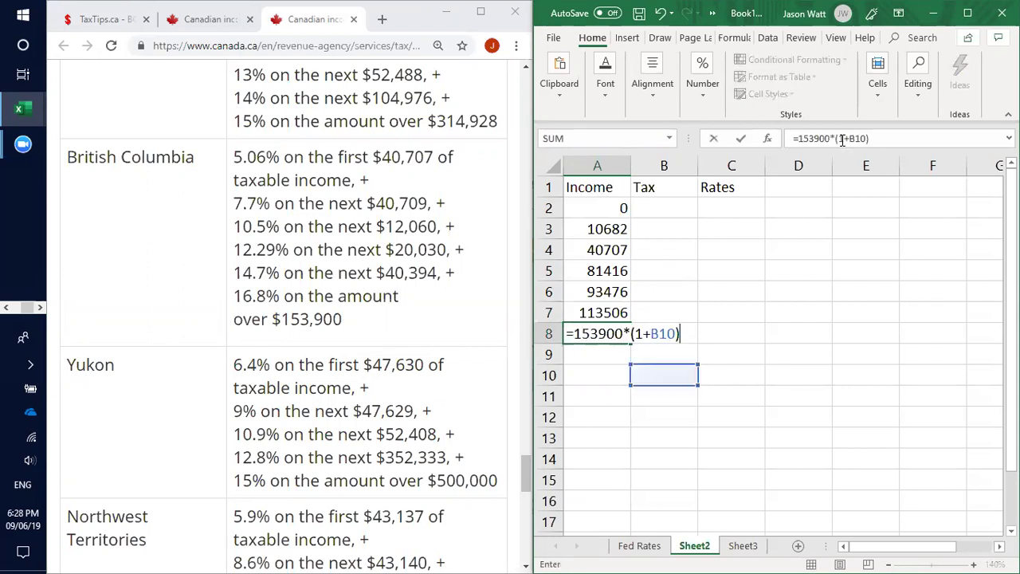
pyautogui.press('Return')
pyautogui.press('Return')
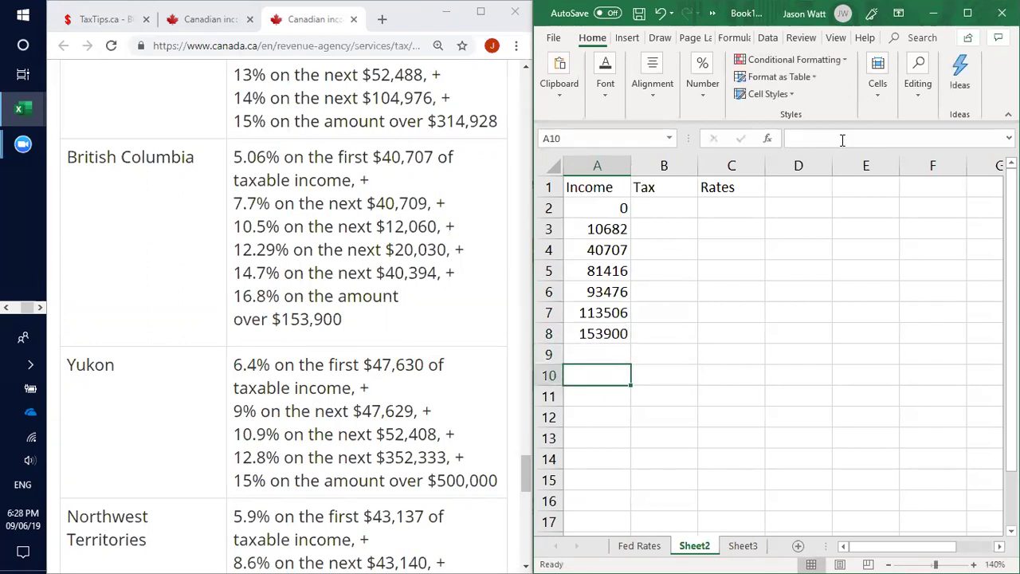
# Add the label 'Indexing' in A10 with 0 beside it in B10
pyautogui.write('Indexing')
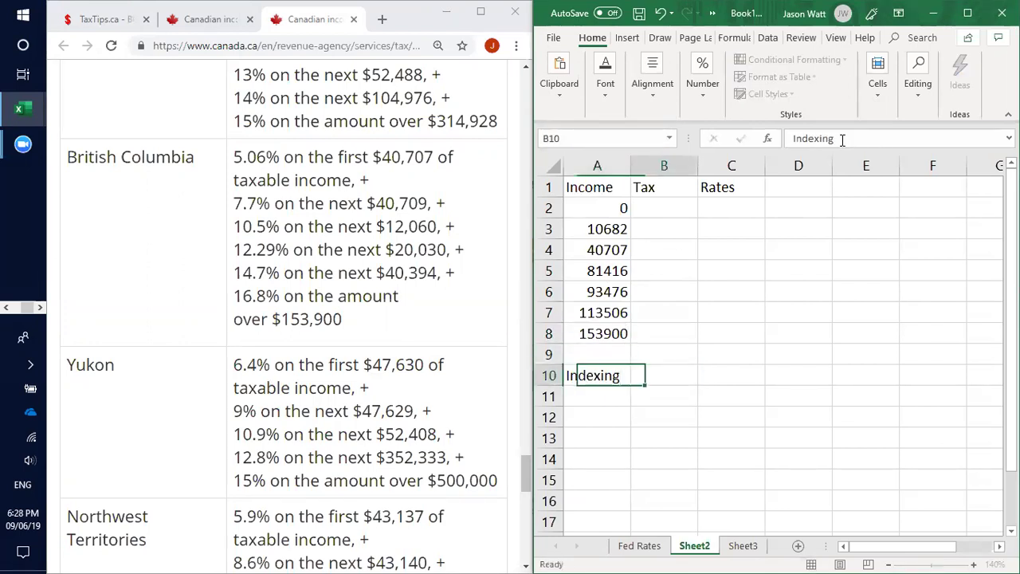
pyautogui.press('Tab')
pyautogui.write('0')
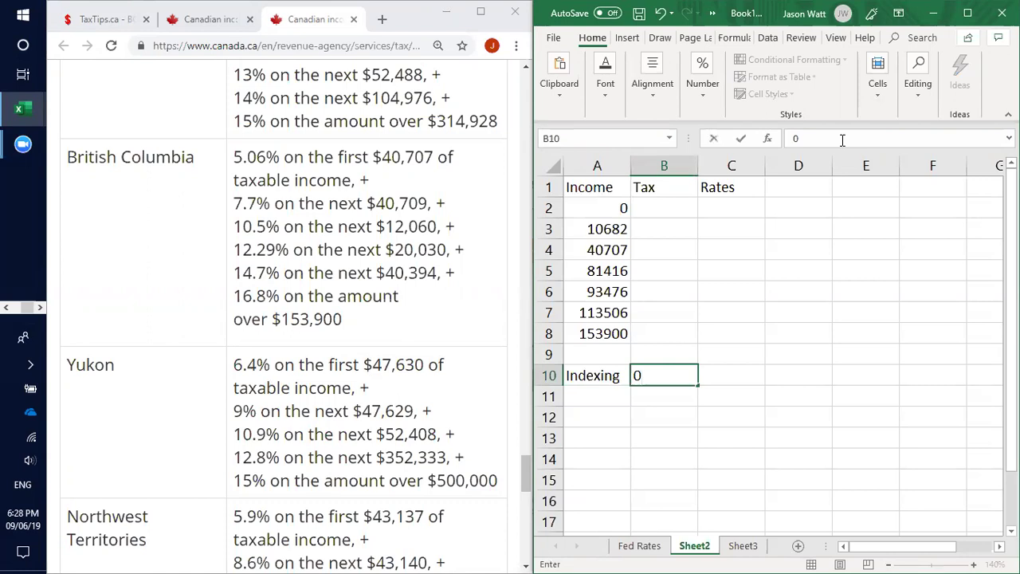
pyautogui.press('Return')
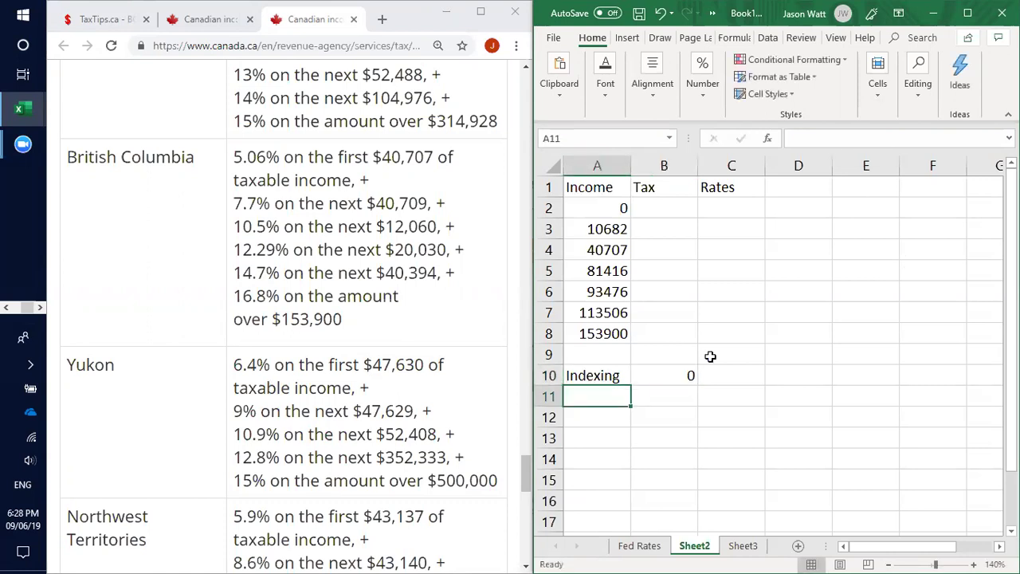
# Format B10 as a percentage with two decimal places
pyautogui.click(685, 371)
pyautogui.click(702, 72)
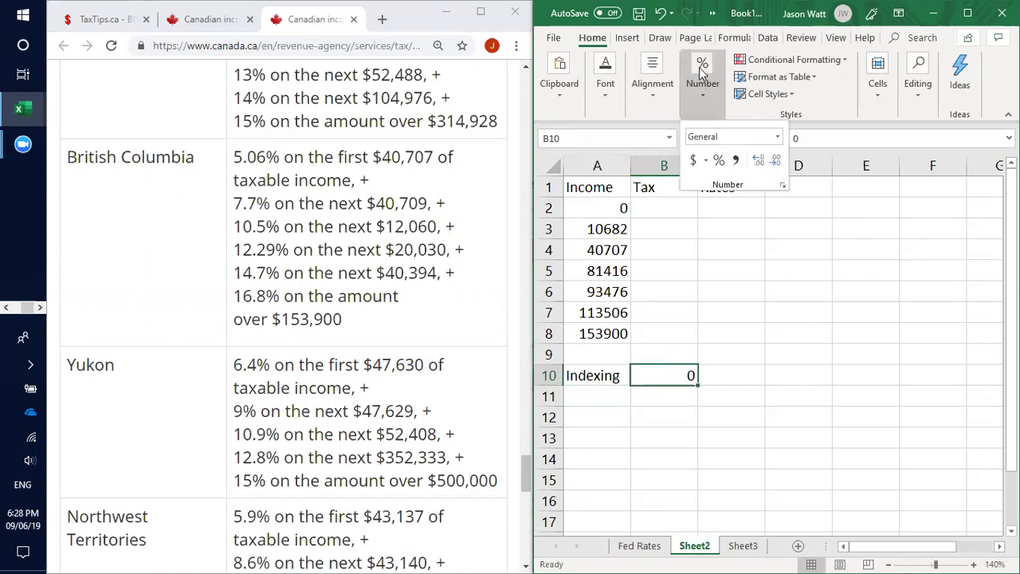
pyautogui.click(717, 162)
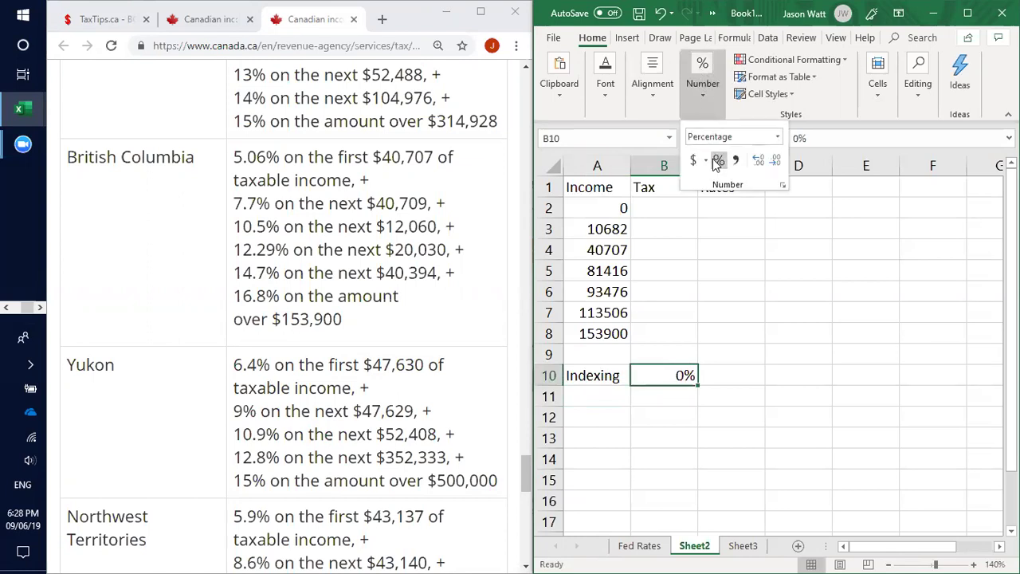
pyautogui.doubleClick(758, 160)
pyautogui.click(693, 376)
pyautogui.press('Return')
# Try a 2% indexing rate in B10, then reset it to 0%
pyautogui.click(658, 375)
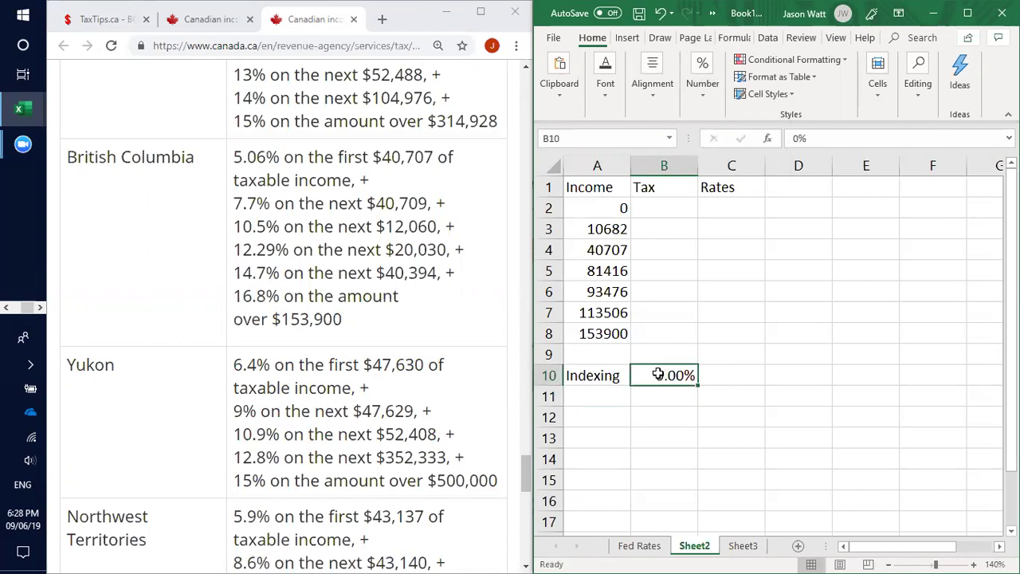
pyautogui.write('2')
pyautogui.press('Return')
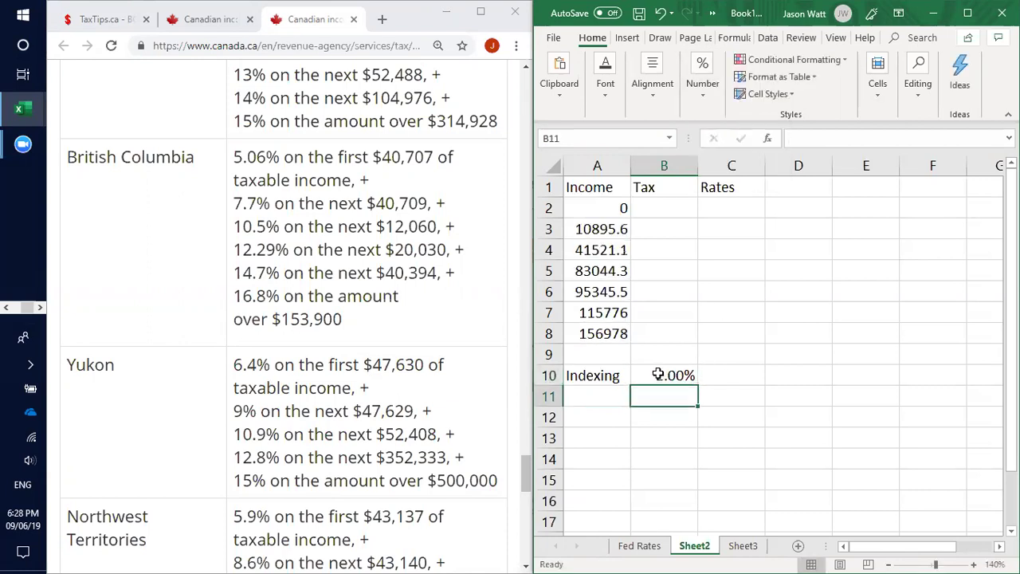
pyautogui.click(657, 374)
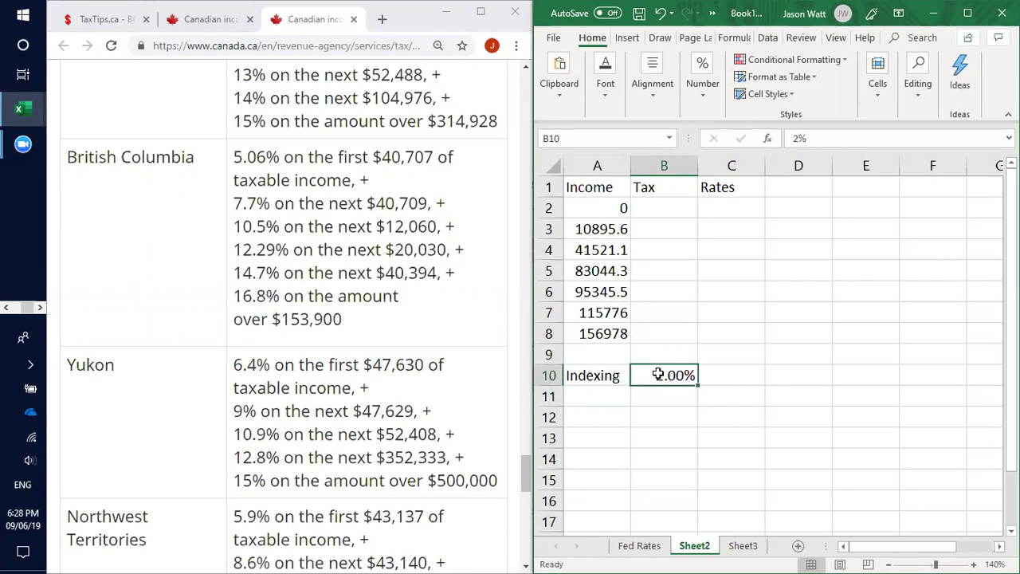
pyautogui.write('0')
pyautogui.press('Return')
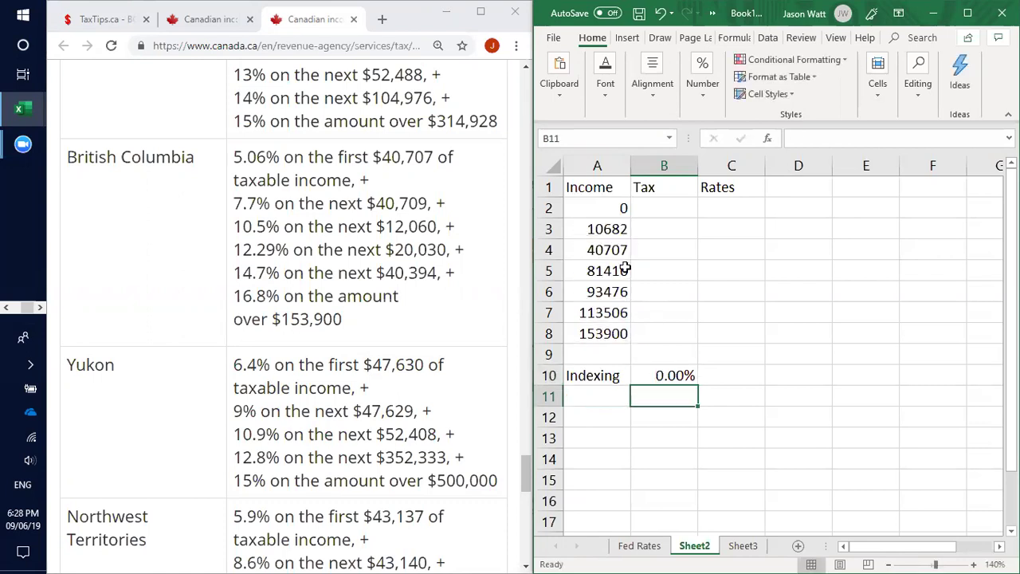
# Format A2:B8 as whole-dollar currency and autofit column A to the values
pyautogui.moveTo(594, 207); pyautogui.dragTo(654, 333)
pyautogui.rightClick(615, 288)
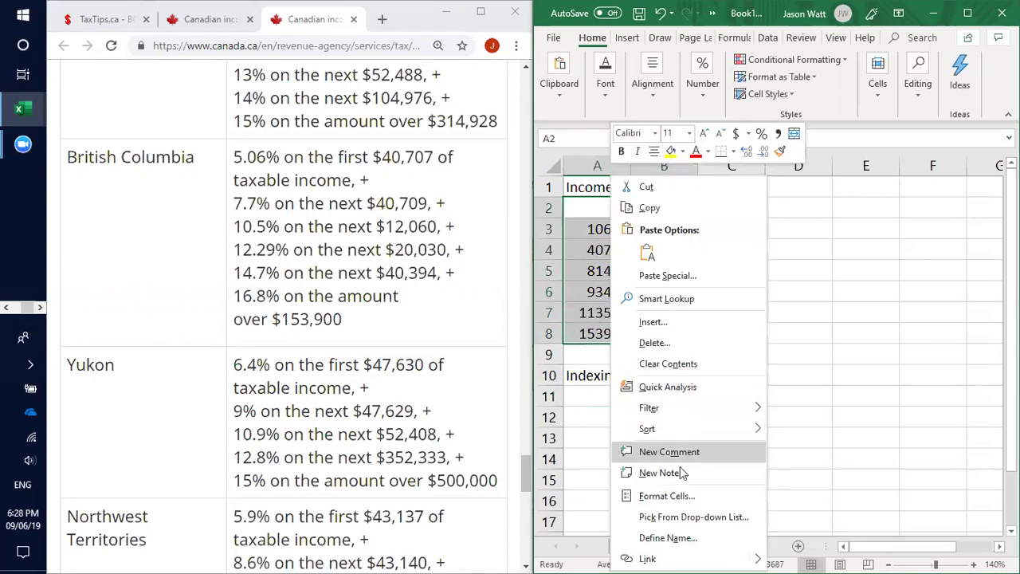
pyautogui.click(703, 102)
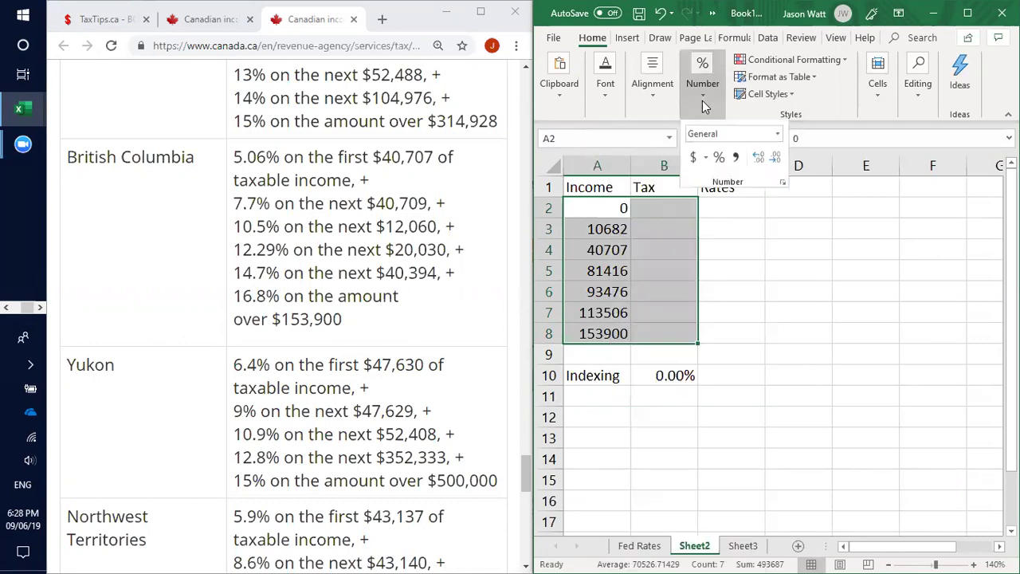
pyautogui.click(777, 137)
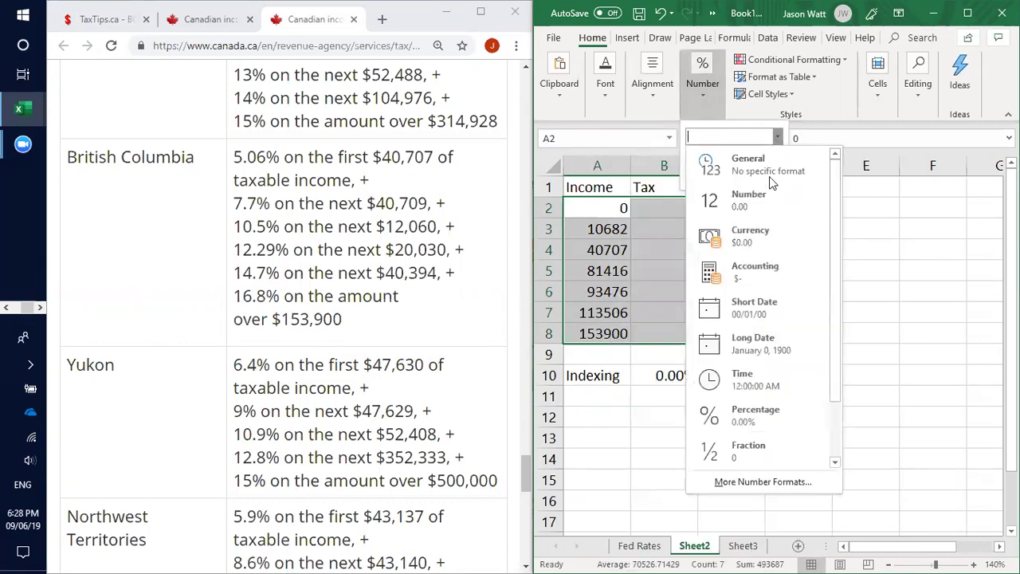
pyautogui.click(761, 245)
pyautogui.click(775, 159)
pyautogui.click(776, 160)
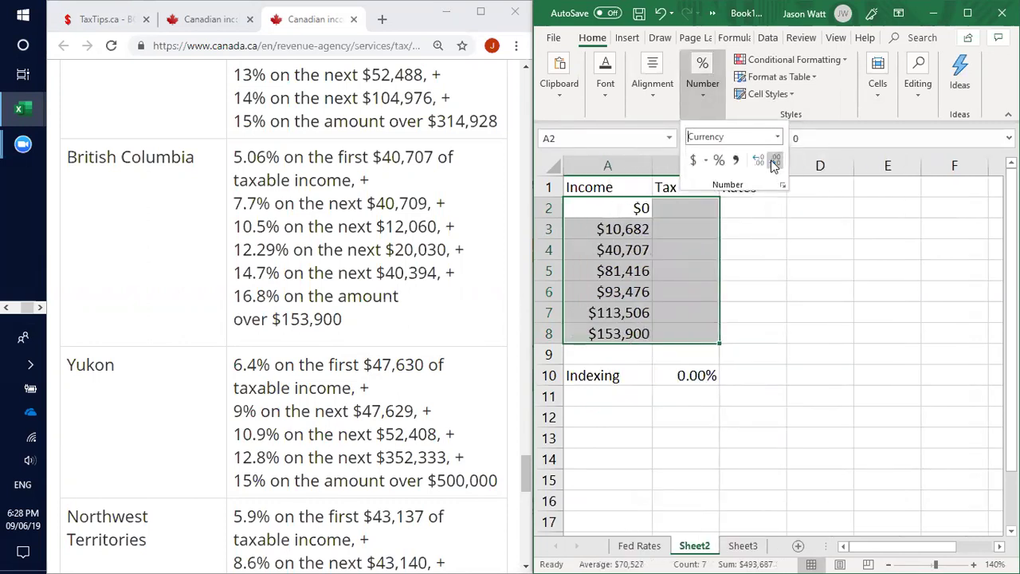
pyautogui.click(741, 361)
pyautogui.doubleClick(652, 165)
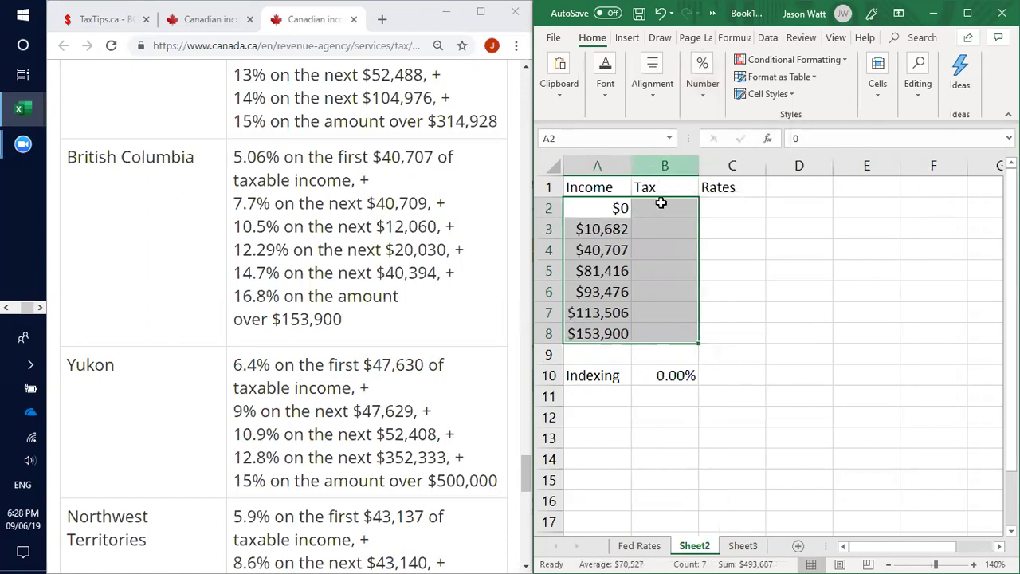
pyautogui.click(720, 340)
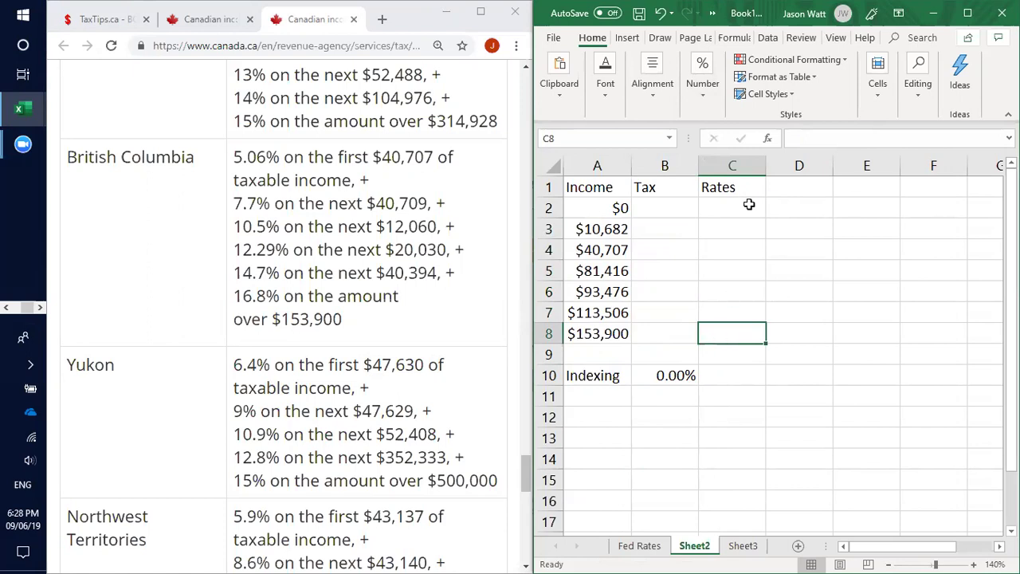
# Format the Rates cells C2:C8 as percentages with two decimal places
pyautogui.moveTo(723, 210); pyautogui.dragTo(737, 329)
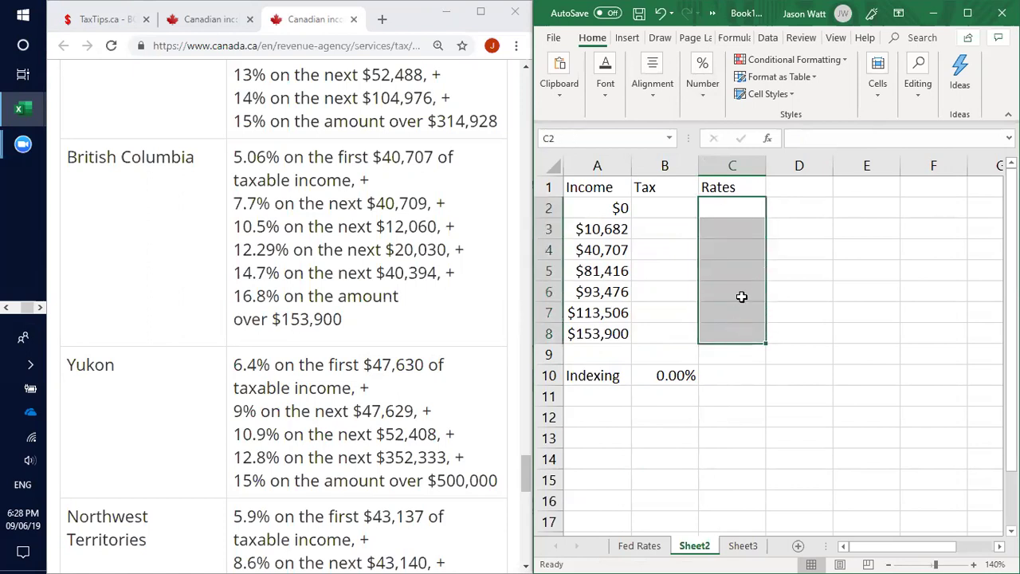
pyautogui.click(702, 102)
pyautogui.click(719, 160)
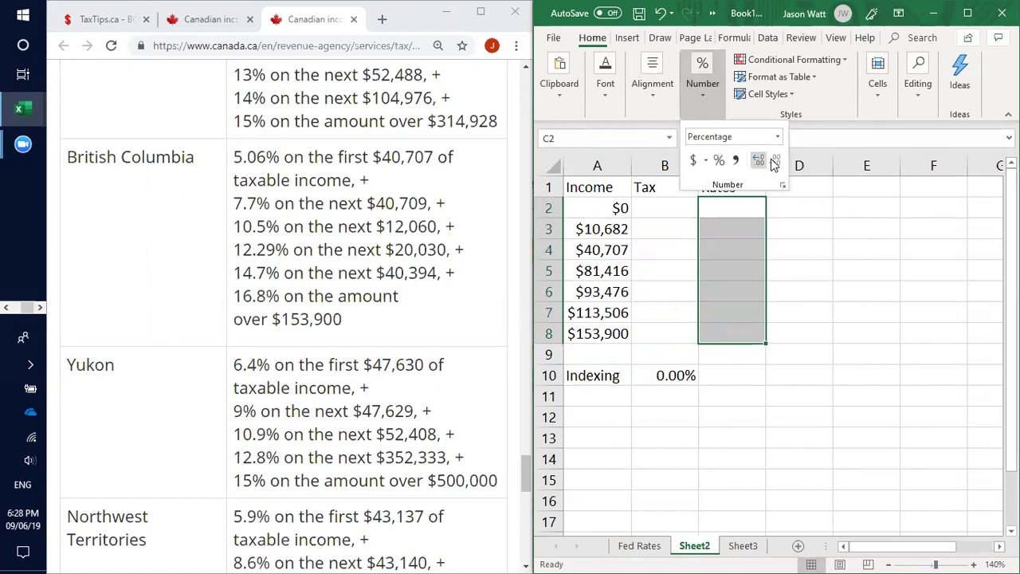
pyautogui.click(759, 160)
pyautogui.click(763, 225)
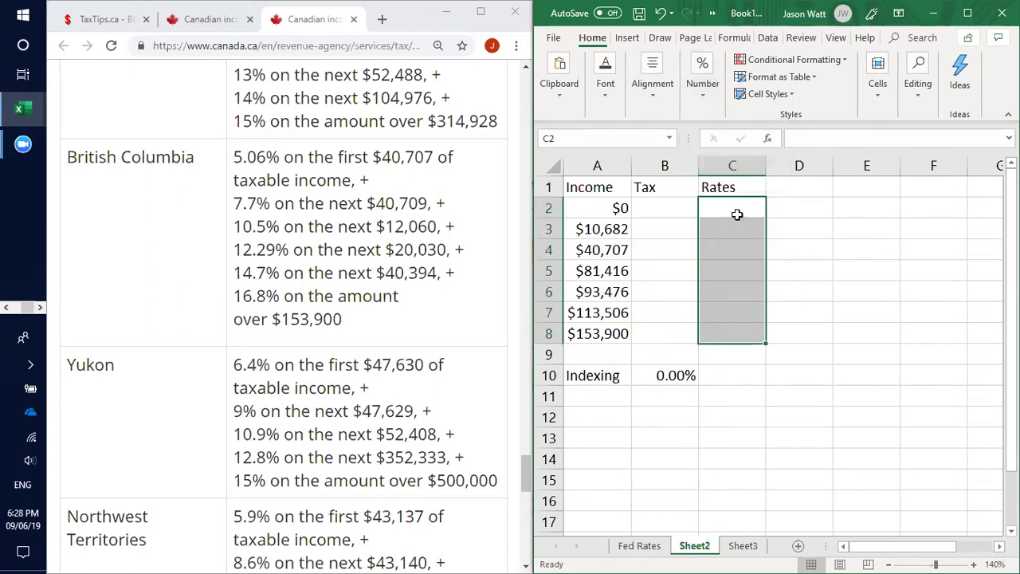
# Enter the first two BC rates, 0% in C2 and 5.06% in C3
pyautogui.click(737, 215)
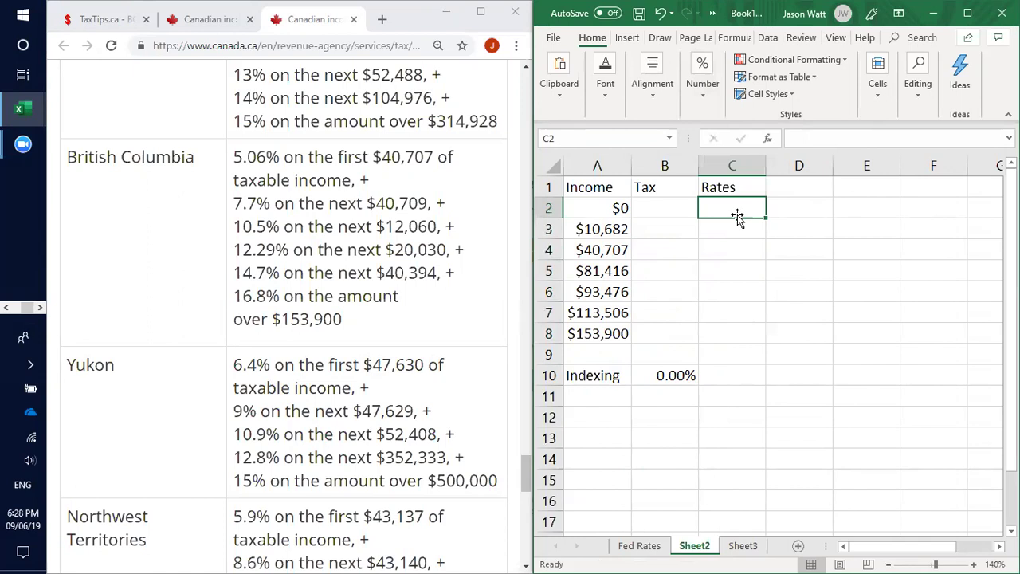
pyautogui.write('0')
pyautogui.press('Return')
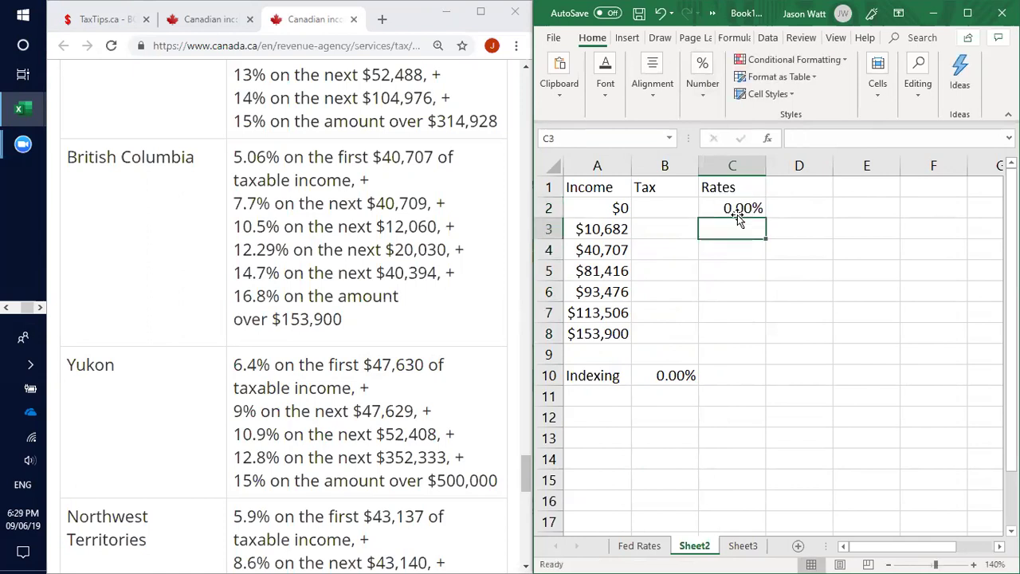
pyautogui.press('BackSpace')
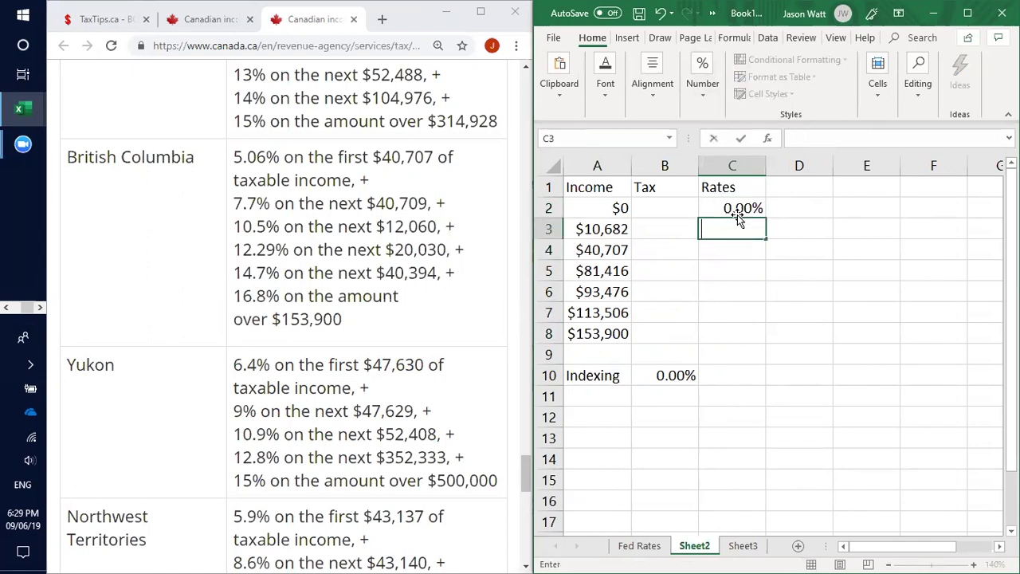
pyautogui.write('5.06')
pyautogui.press('Return')
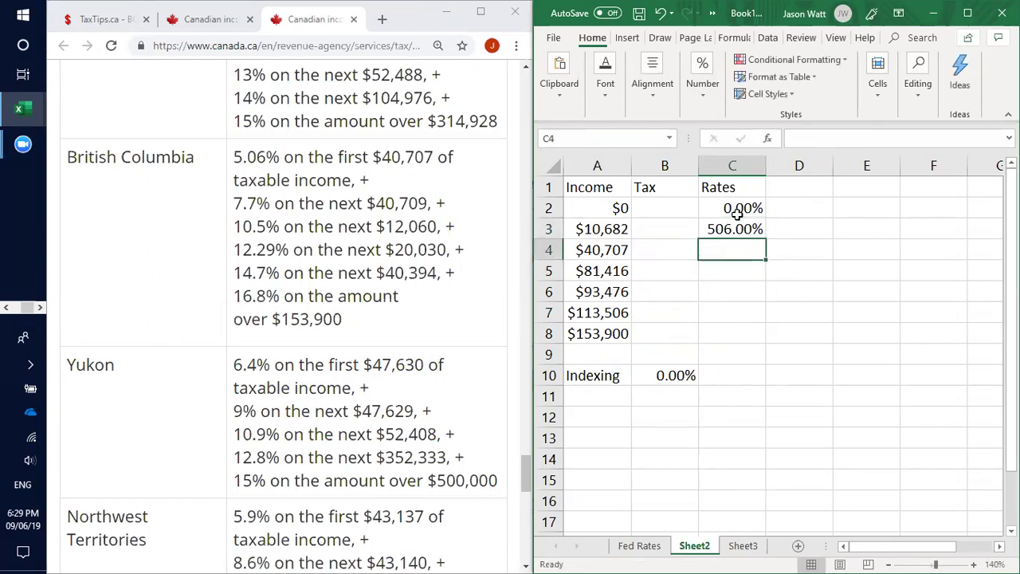
pyautogui.click(725, 228)
pyautogui.write('5.06')
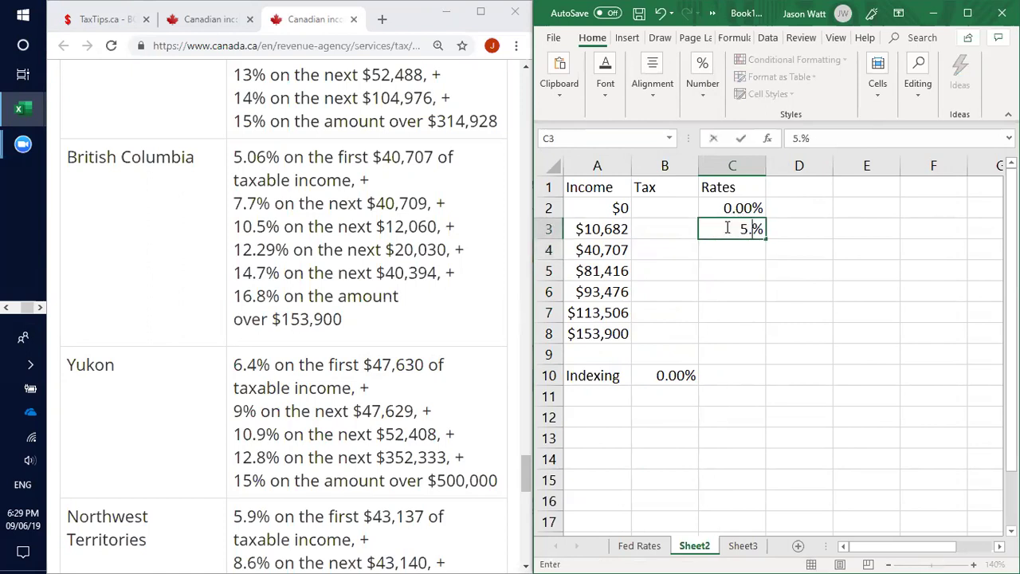
pyautogui.press('Return')
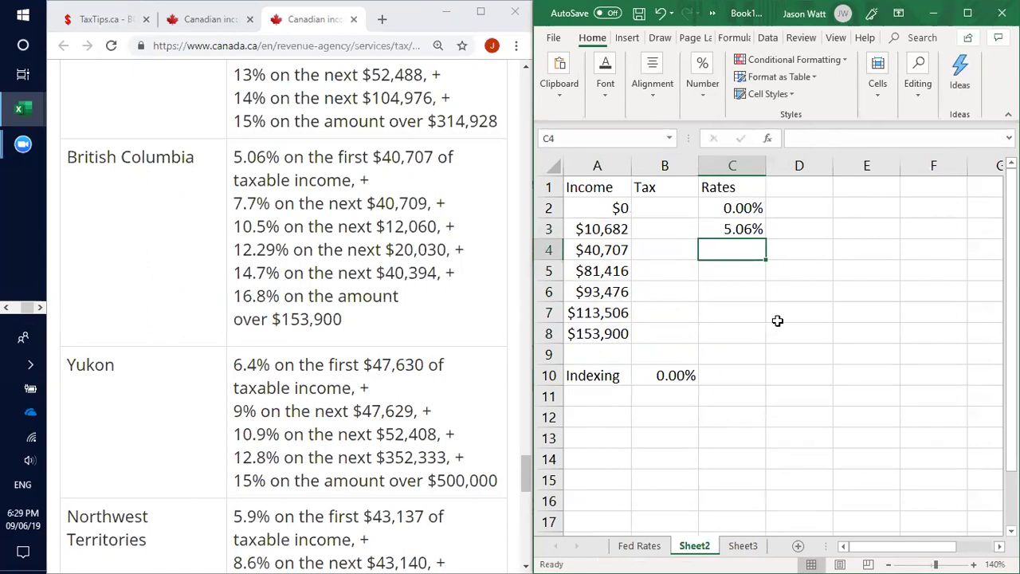
# Enter the remaining BC rates 7.70%, 10.50%, 12.29%, 14.70% and 16.80% in C4:C8
pyautogui.write('7.7')
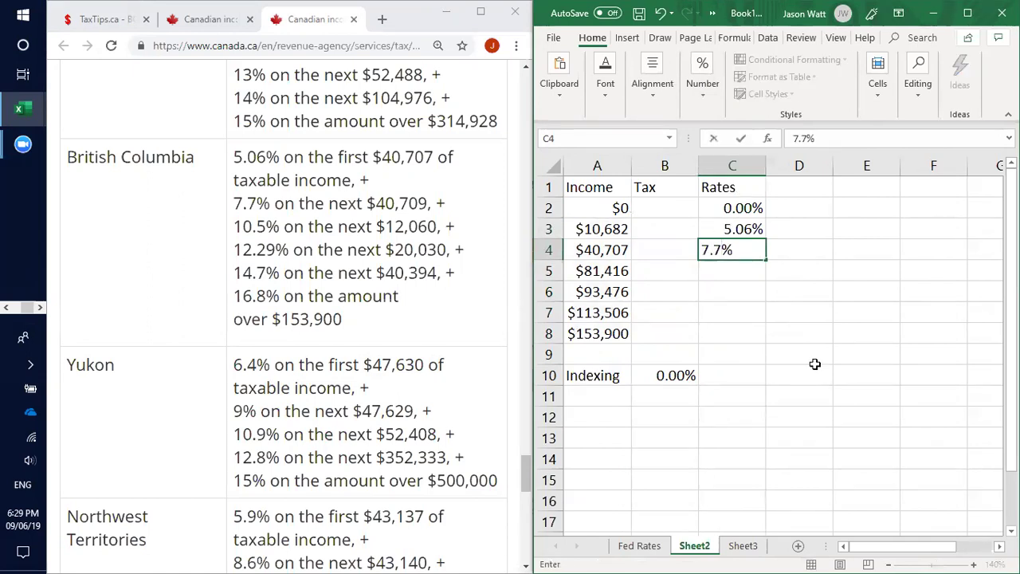
pyautogui.press('Return')
pyautogui.write('10.5')
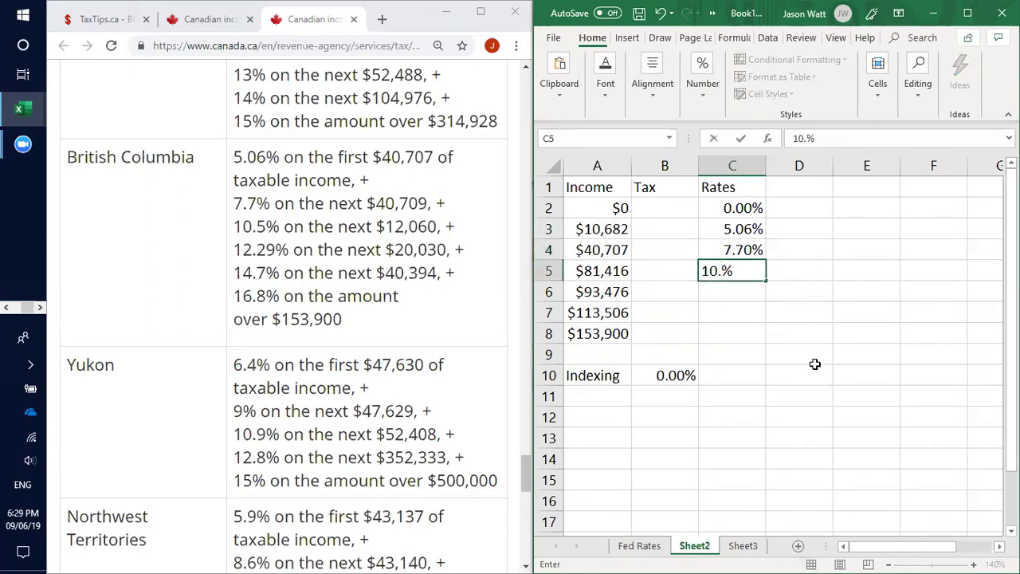
pyautogui.press('Return')
pyautogui.write('12.29')
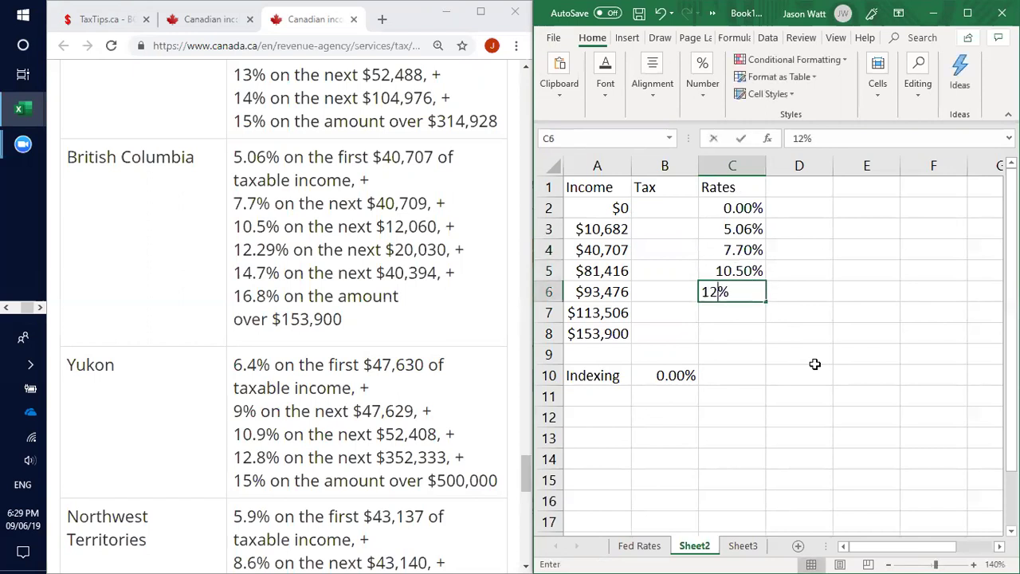
pyautogui.press('Return')
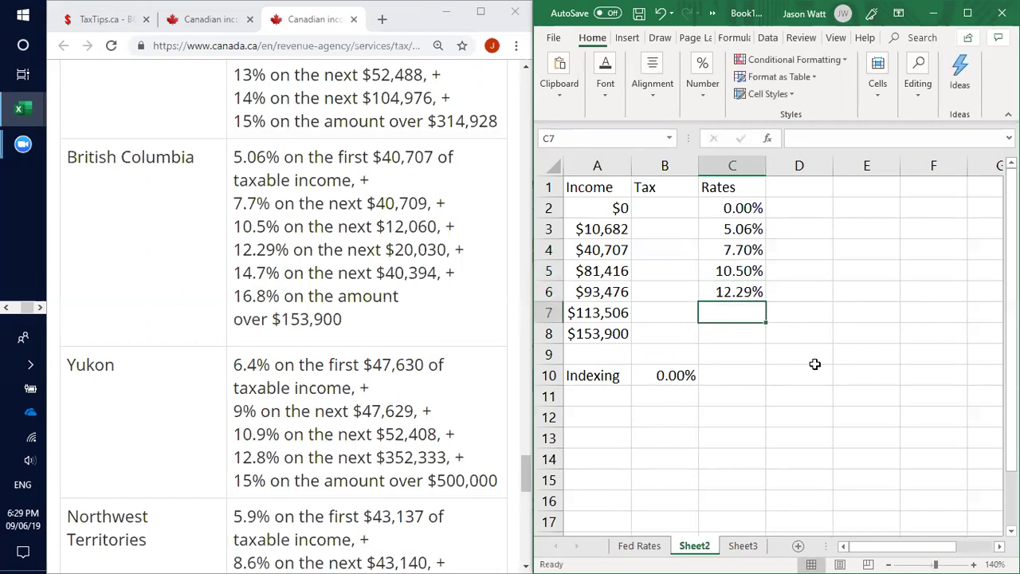
pyautogui.write('14.7')
pyautogui.press('Return')
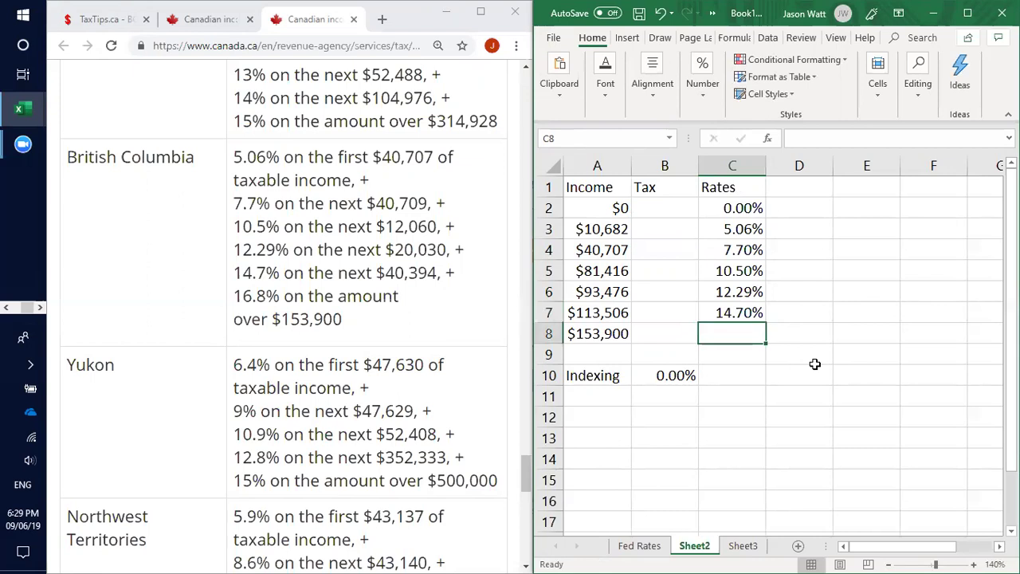
pyautogui.write('16.8')
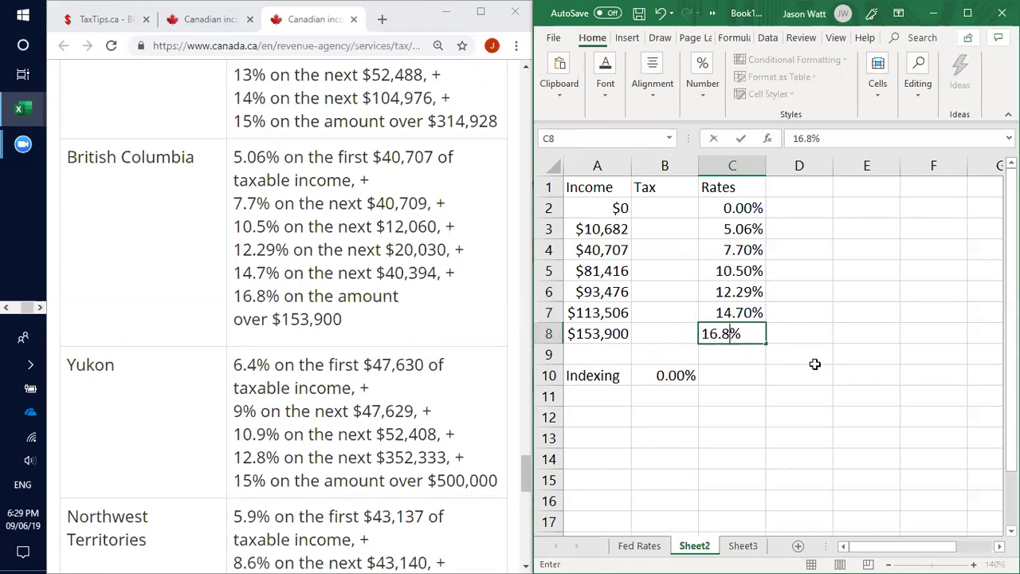
pyautogui.press('Return')
pyautogui.press('Up')
pyautogui.press('Left')
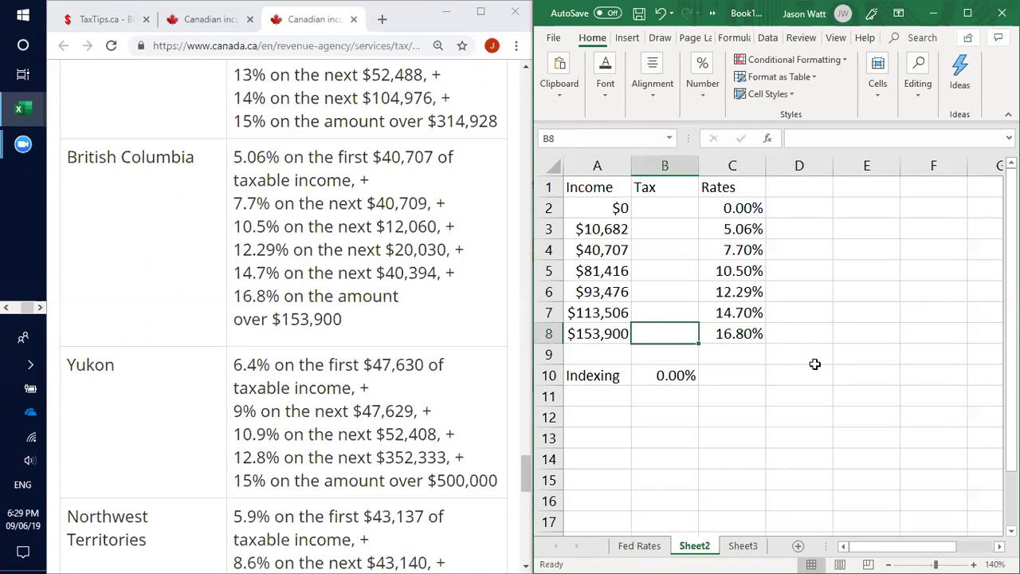
# Enter the bracket tax formula =(A8-A7)*C7+B7 in cell B8
pyautogui.write('=')
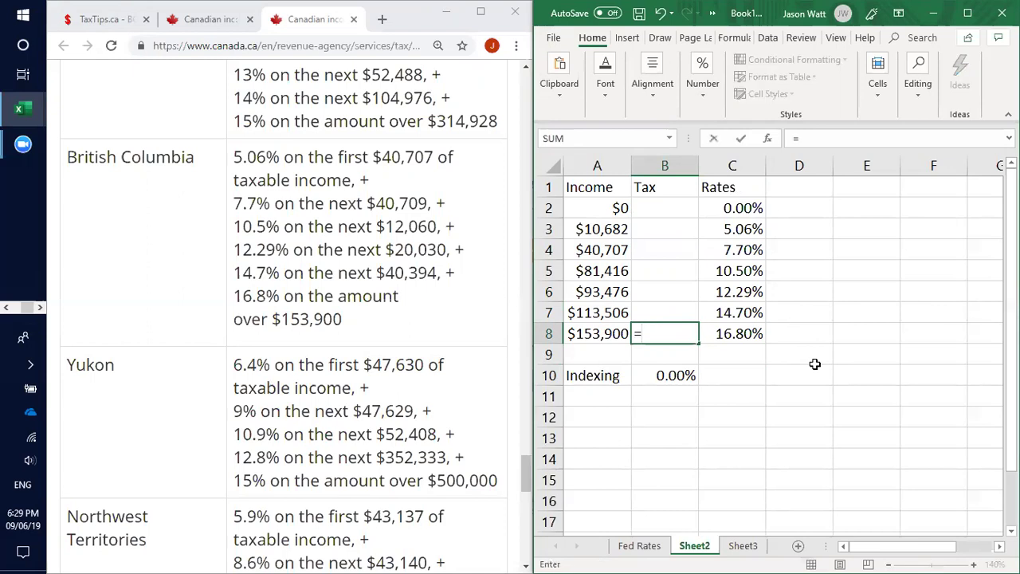
pyautogui.write('(')
pyautogui.click(599, 334)
pyautogui.write('-')
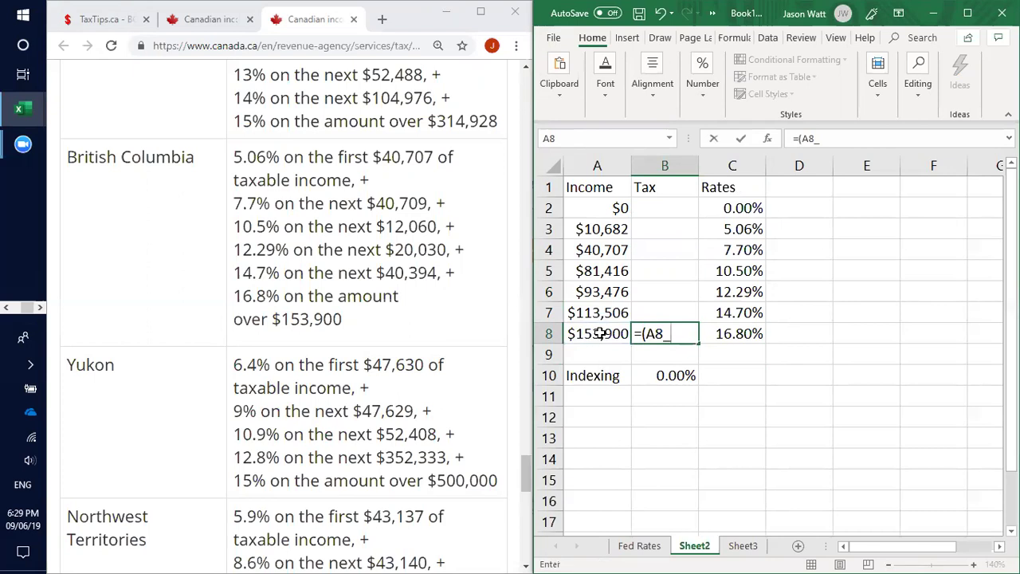
pyautogui.click(598, 311)
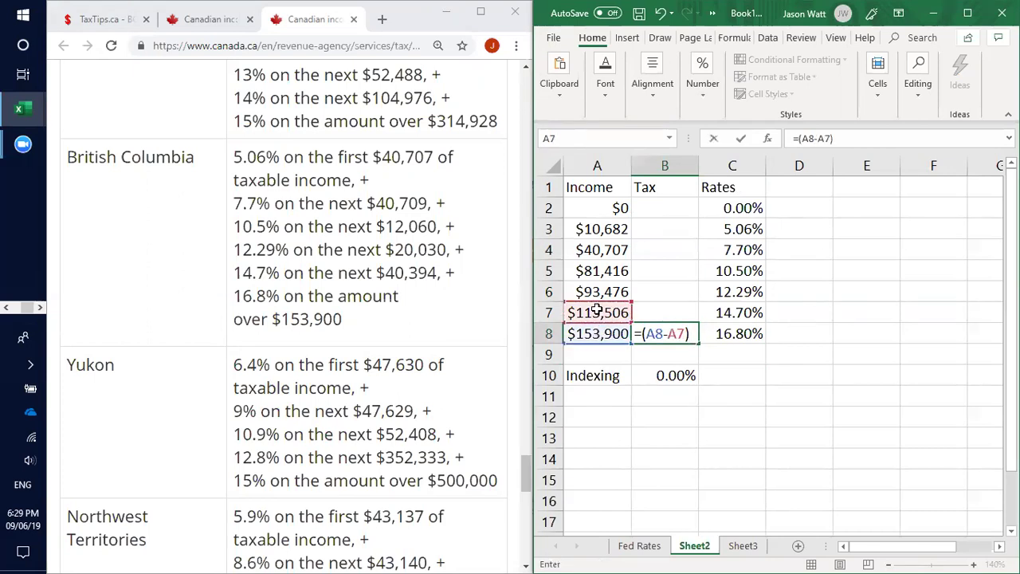
pyautogui.write(')+')
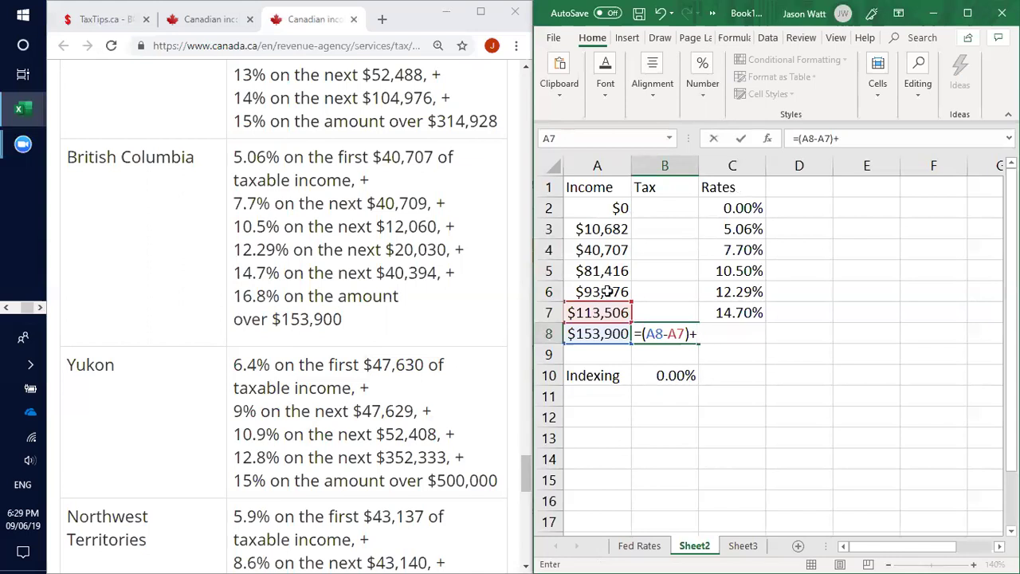
pyautogui.press('BackSpace')
pyautogui.write('*')
pyautogui.click(728, 311)
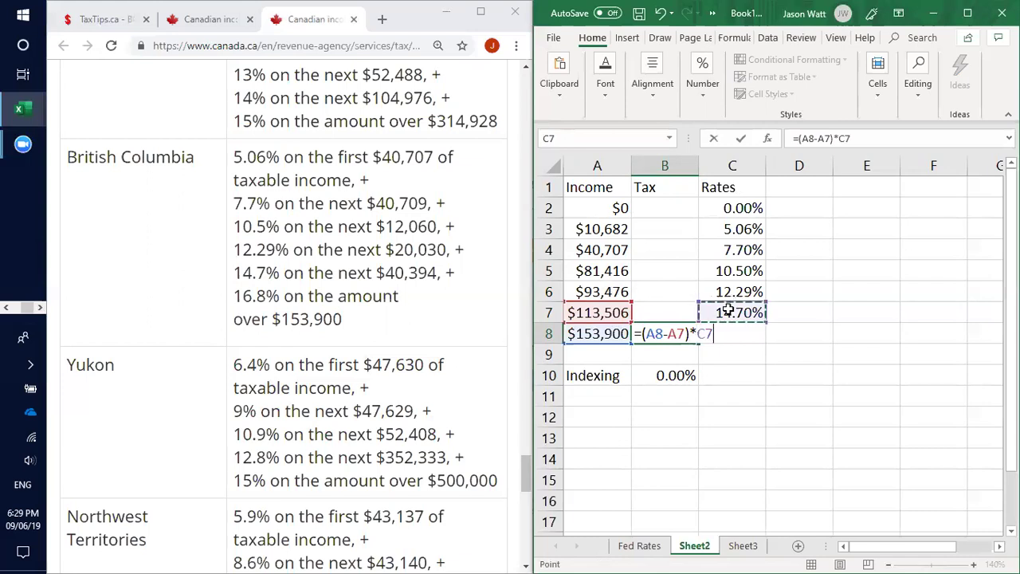
pyautogui.write('+')
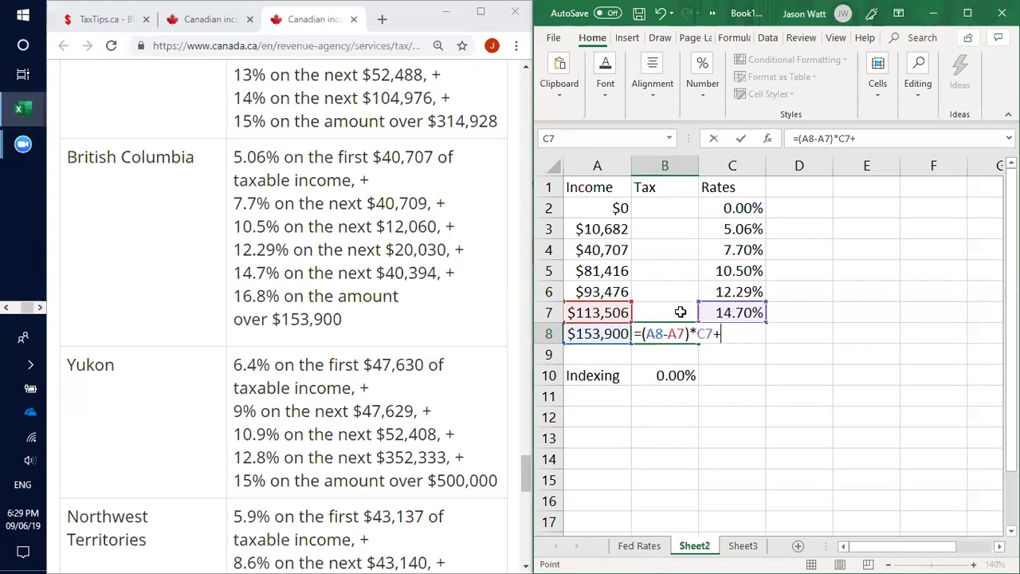
pyautogui.click(680, 313)
pyautogui.press('Return')
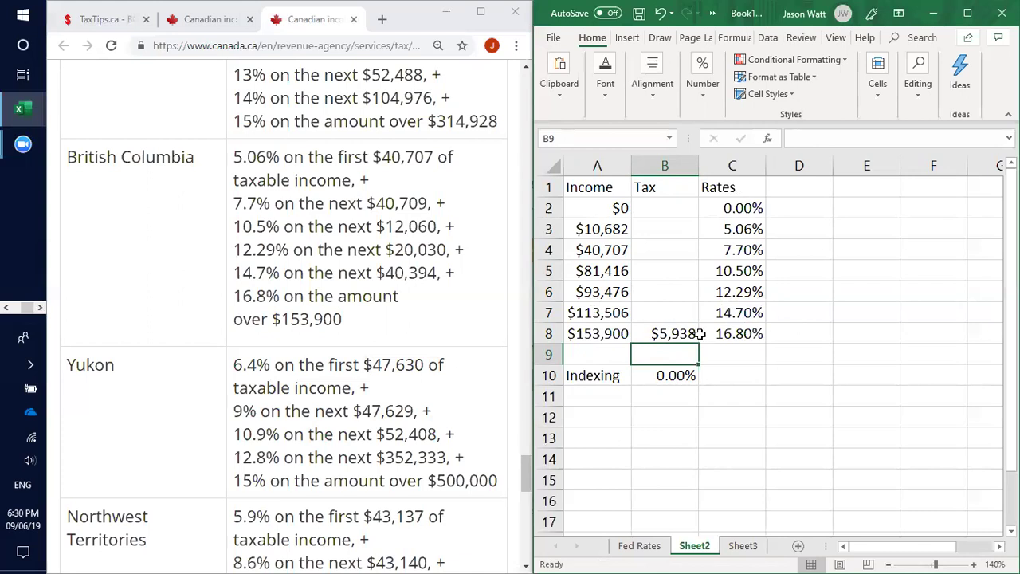
# Fill the tax formula up column B to B3, leaving B2 unchanged at $0
pyautogui.click(669, 333)
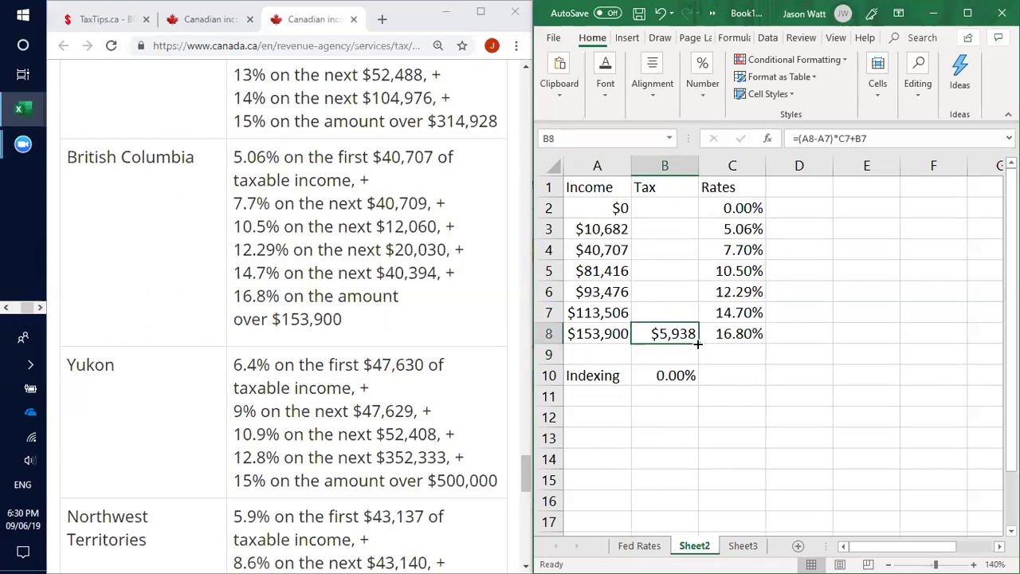
pyautogui.moveTo(694, 345); pyautogui.dragTo(697, 229)
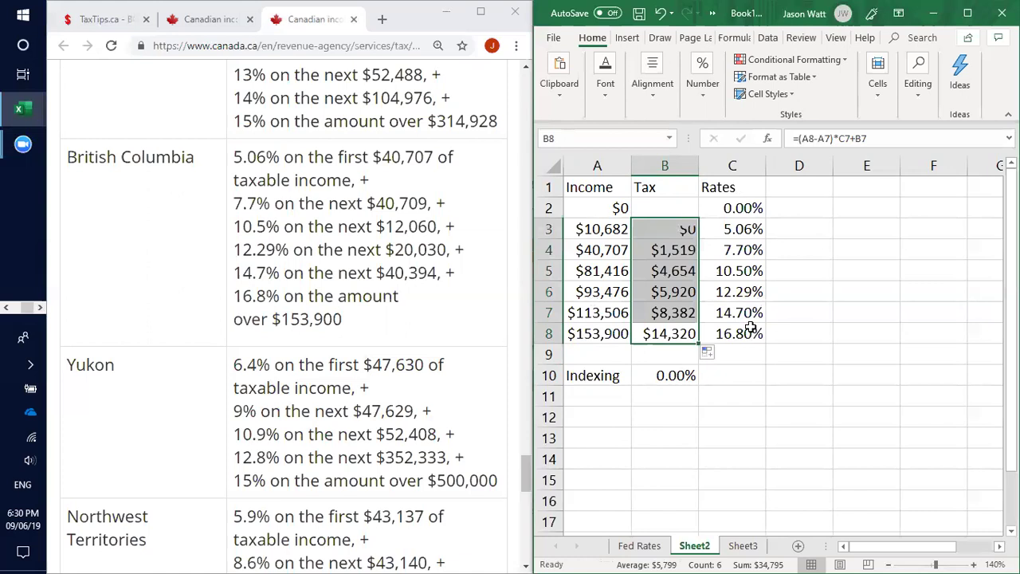
pyautogui.click(753, 357)
pyautogui.click(674, 208)
pyautogui.write('$0')
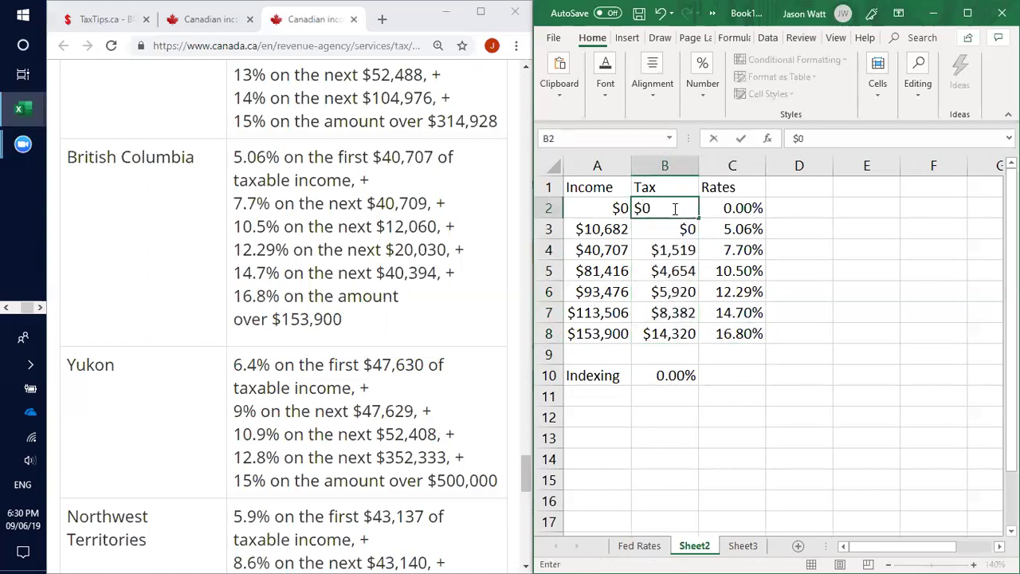
pyautogui.press('Escape')
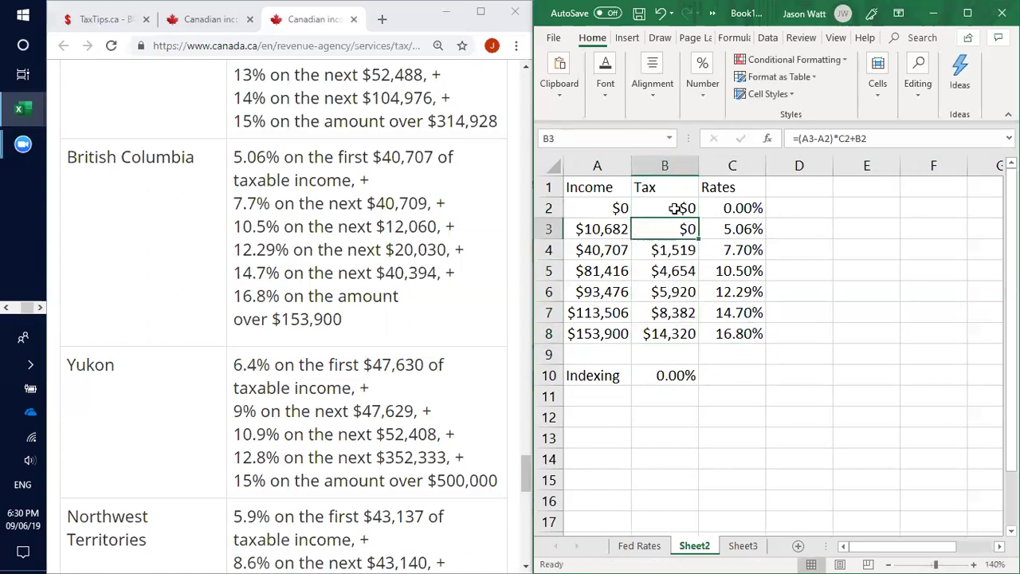
# Define the name BCRates for the range A2:C8 on Sheet2
pyautogui.click(752, 352)
pyautogui.moveTo(593, 208); pyautogui.dragTo(740, 336)
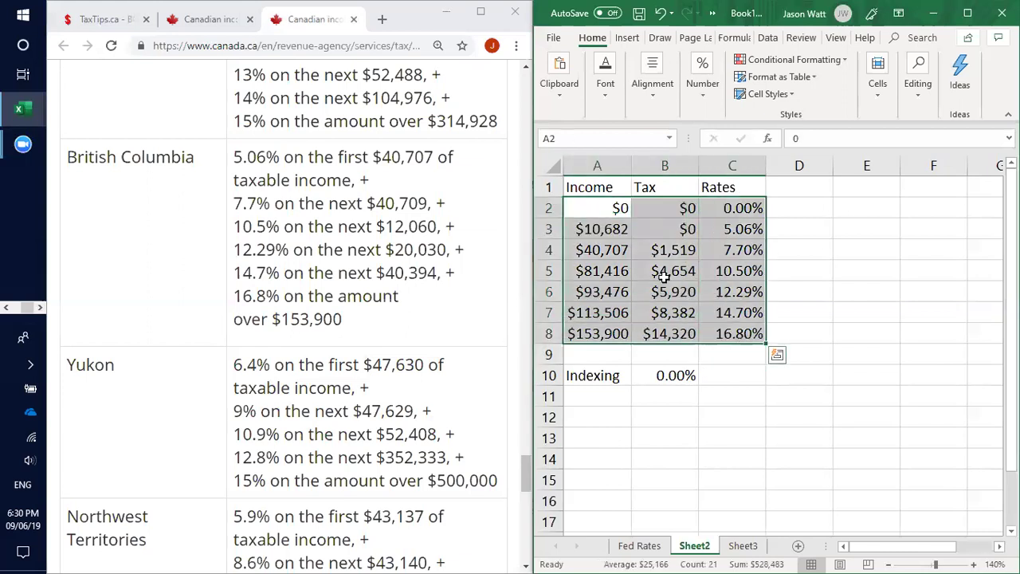
pyautogui.rightClick(664, 277)
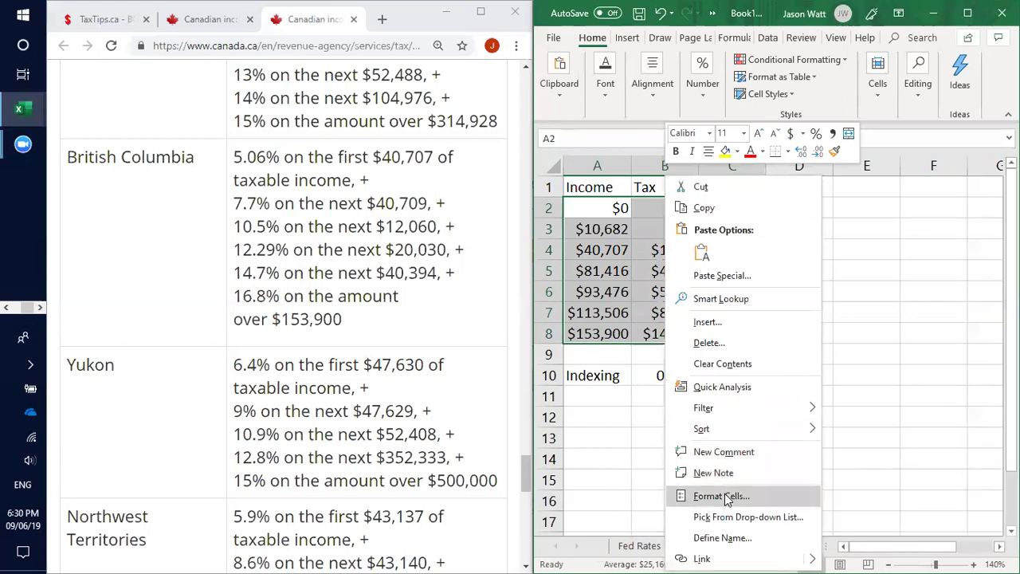
pyautogui.click(722, 537)
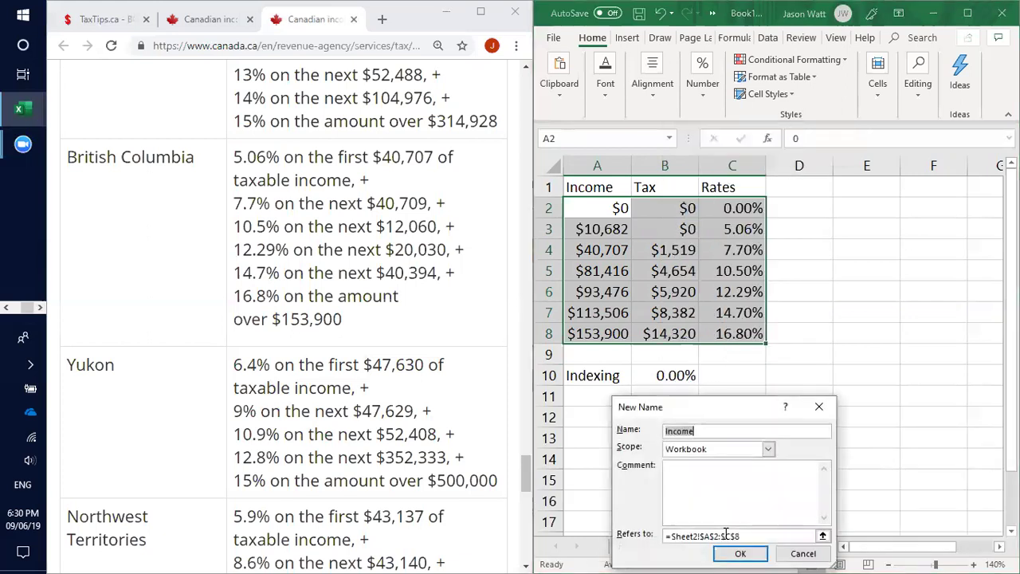
pyautogui.write('BCRates')
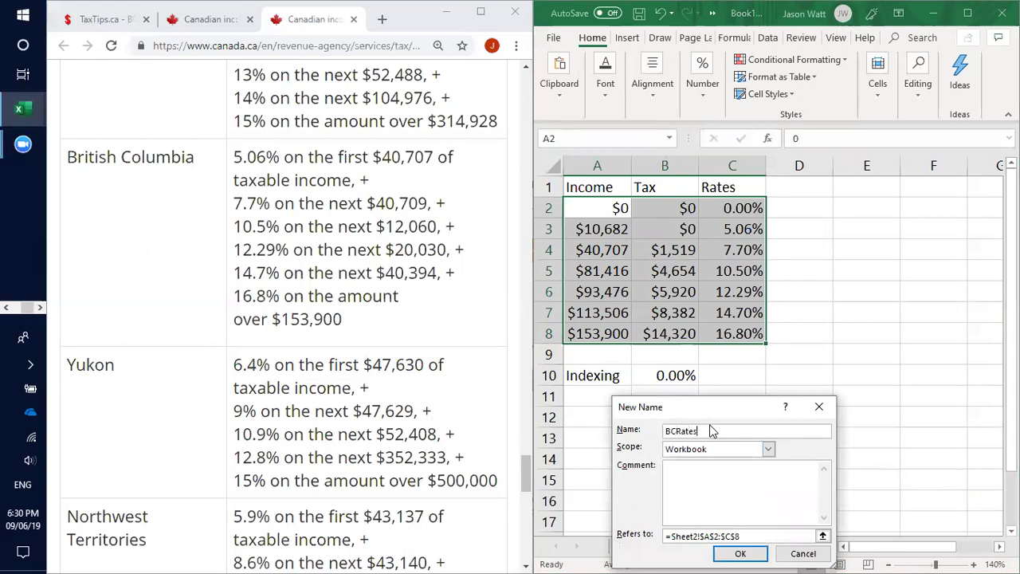
pyautogui.click(740, 553)
pyautogui.click(678, 479)
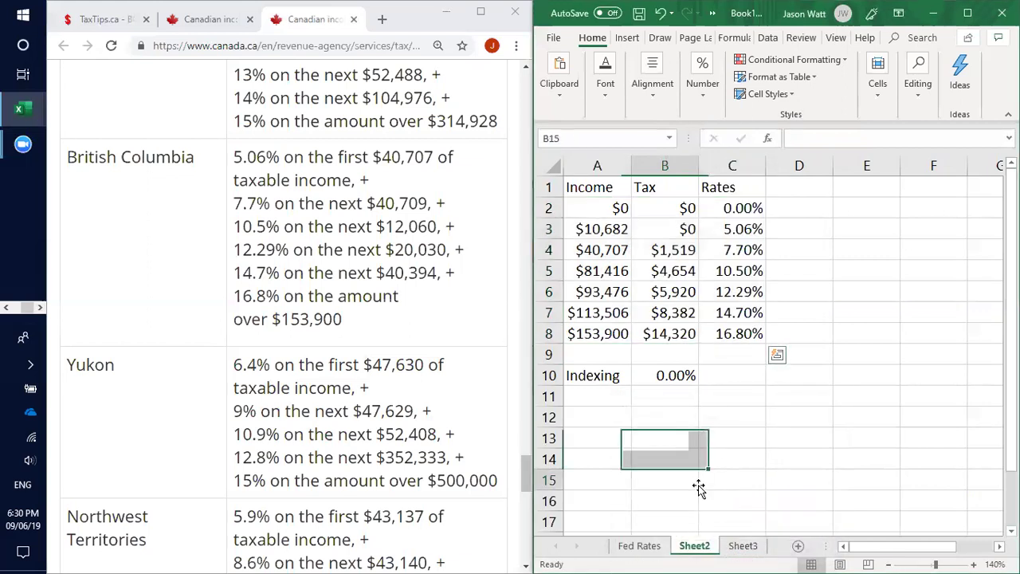
# Rename Sheet2 to 'BC Rates' and compare it with the Fed Rates sheet
pyautogui.rightClick(695, 546)
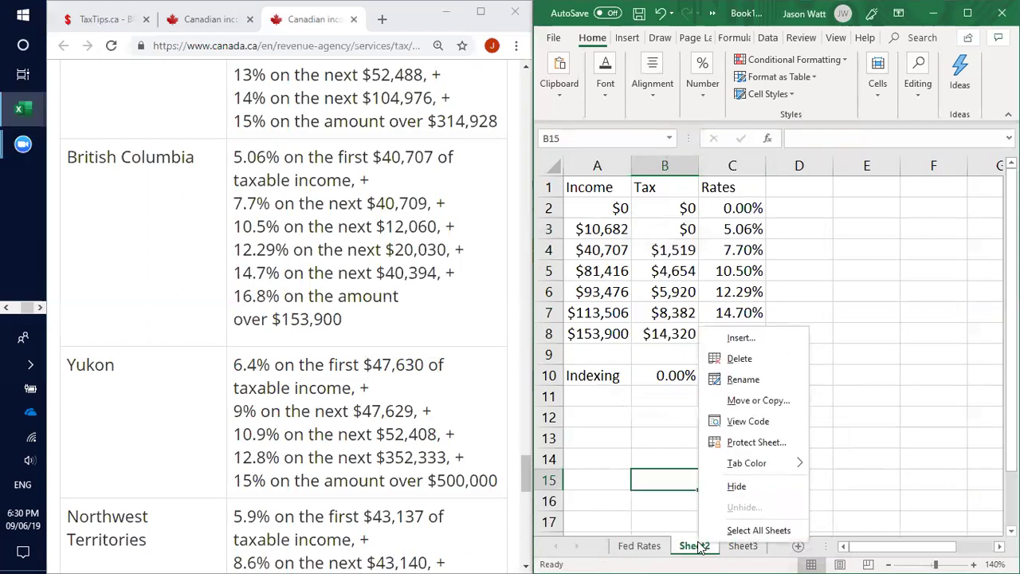
pyautogui.click(753, 378)
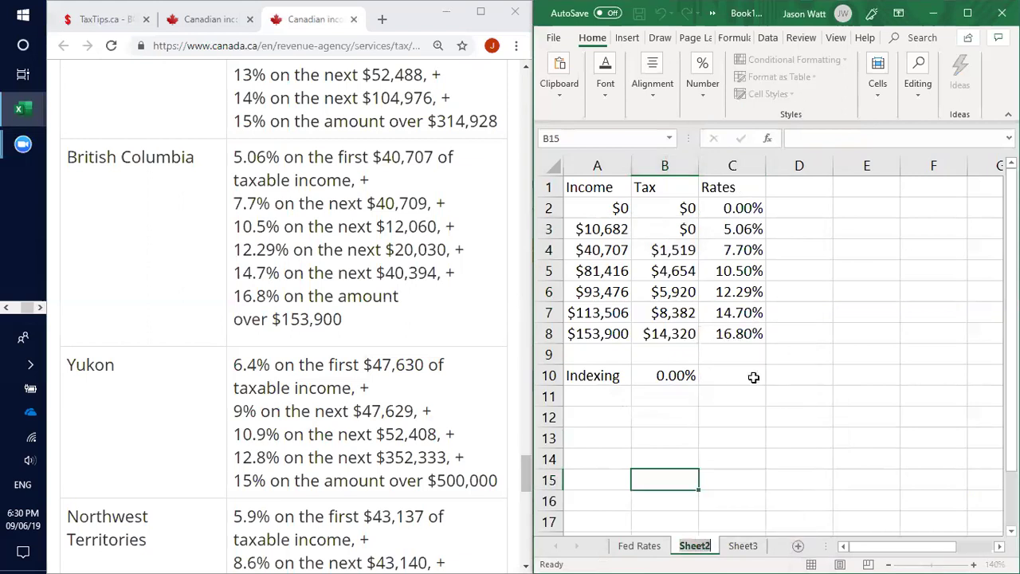
pyautogui.write('BC Rates')
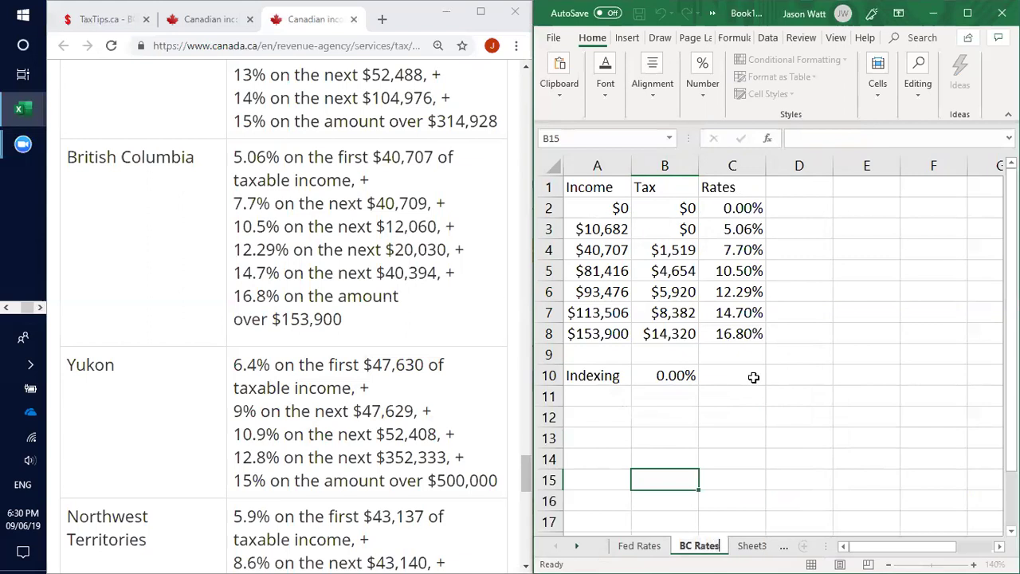
pyautogui.press('Return')
pyautogui.click(671, 399)
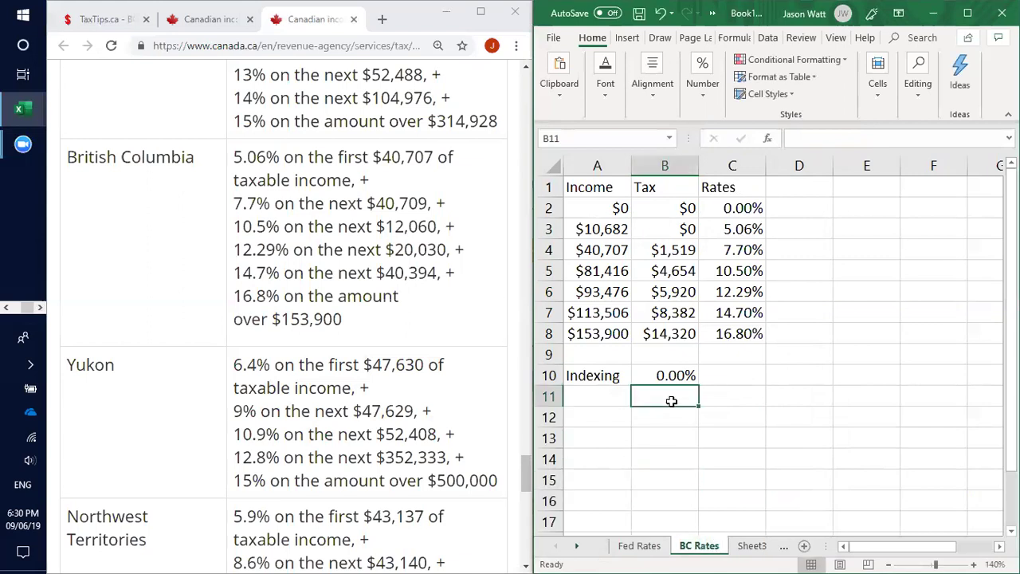
pyautogui.click(639, 548)
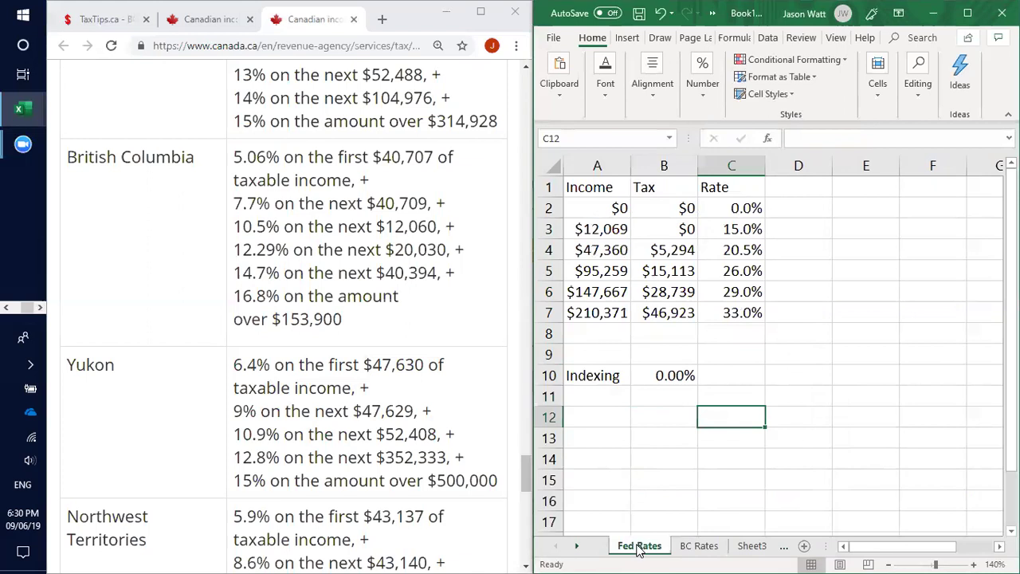
pyautogui.click(693, 549)
pyautogui.click(645, 546)
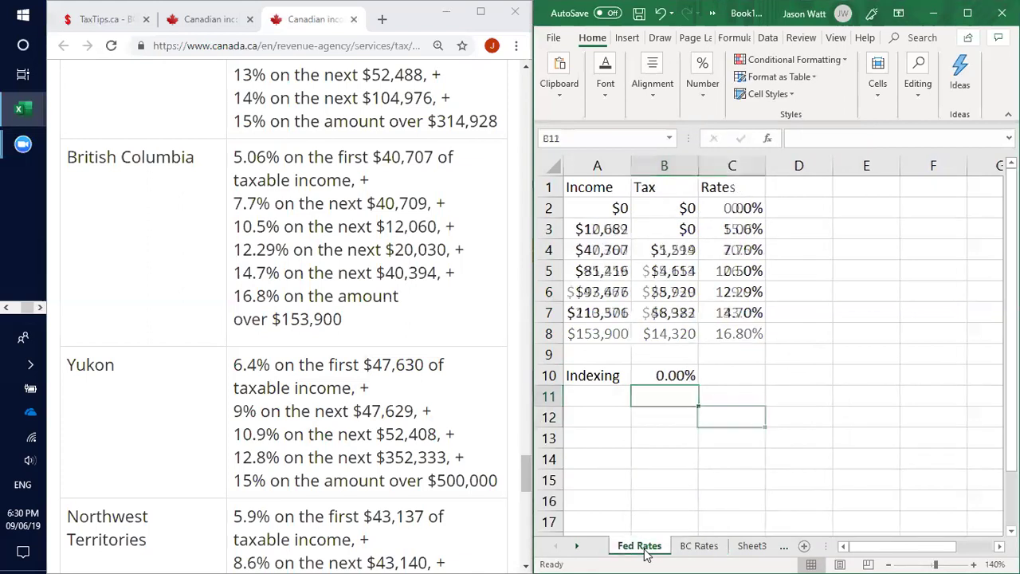
pyautogui.click(699, 546)
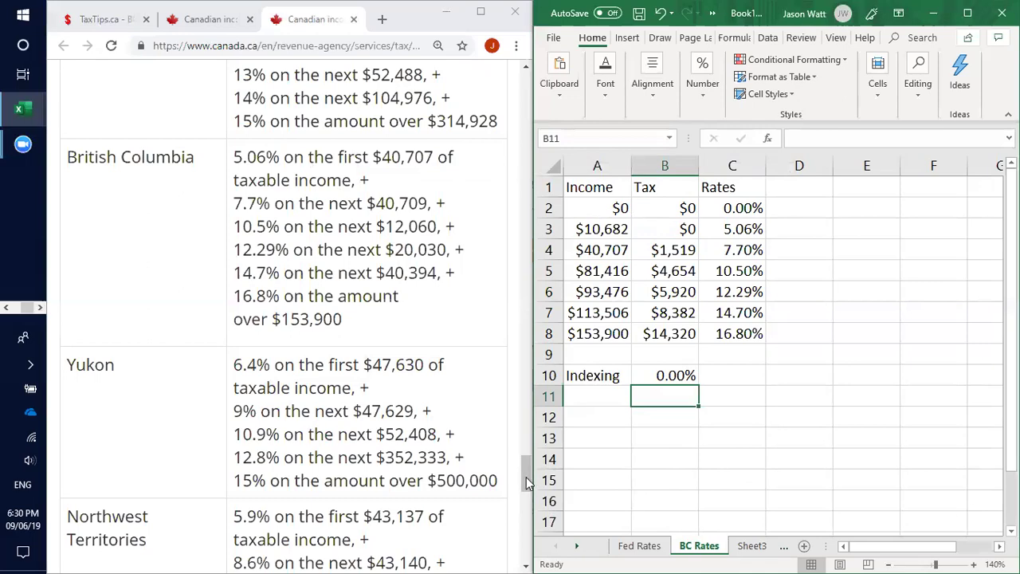
pyautogui.moveTo(526, 484); pyautogui.dragTo(526, 420)
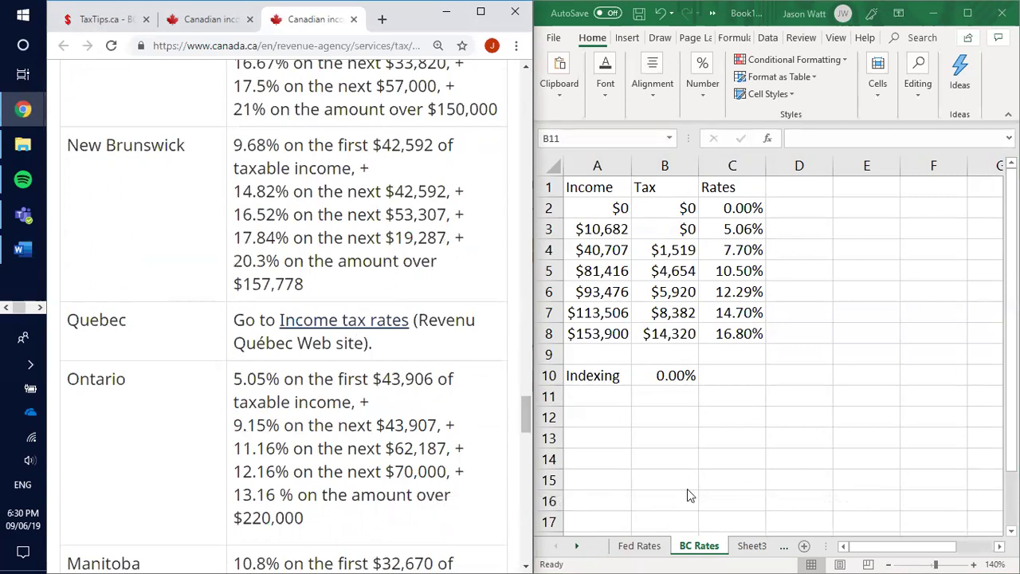
# On Sheet3, enter the labels Income, Fed Tax, Prov Tax and Total in A2:A5
pyautogui.click(755, 545)
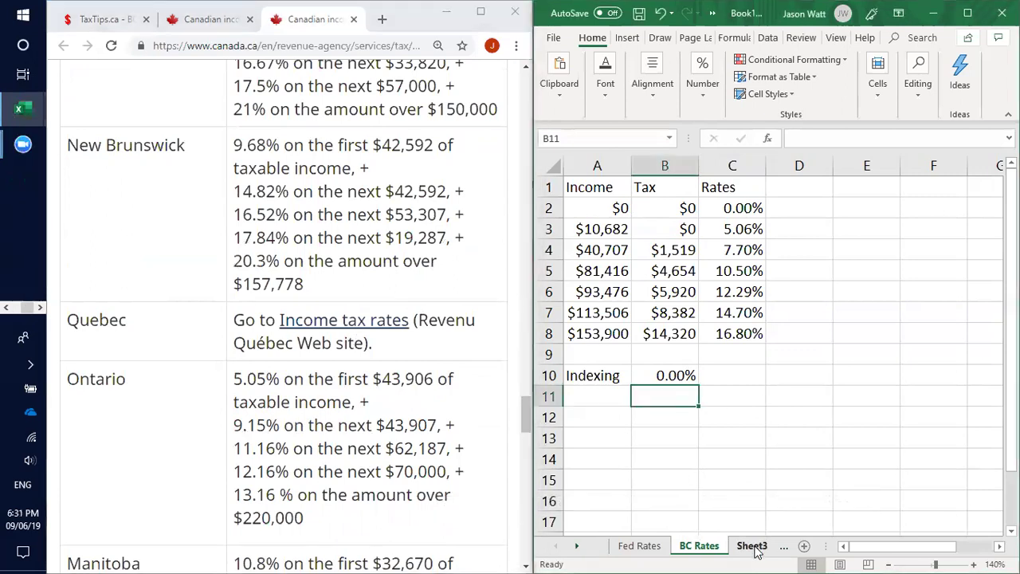
pyautogui.click(753, 546)
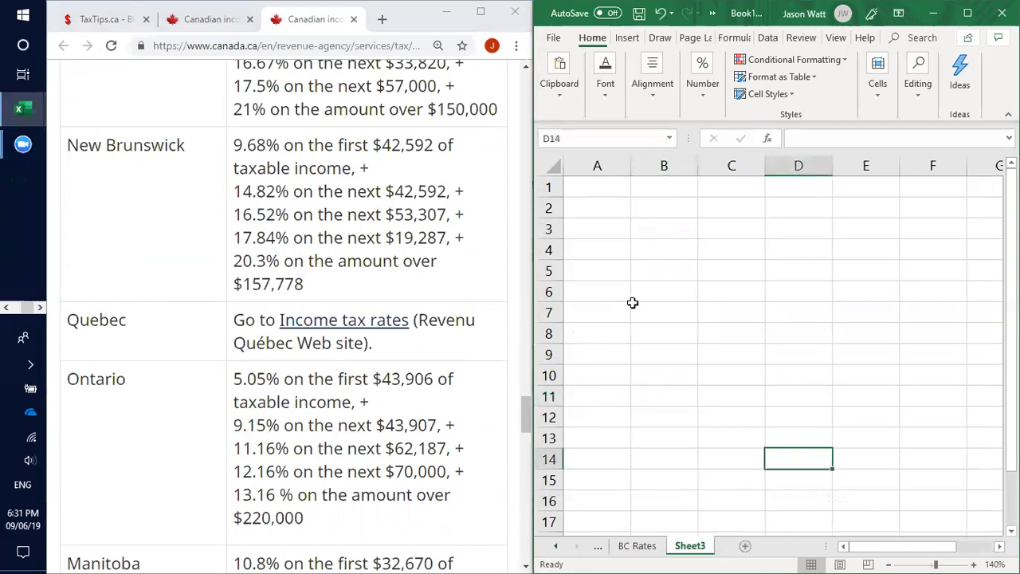
pyautogui.click(601, 211)
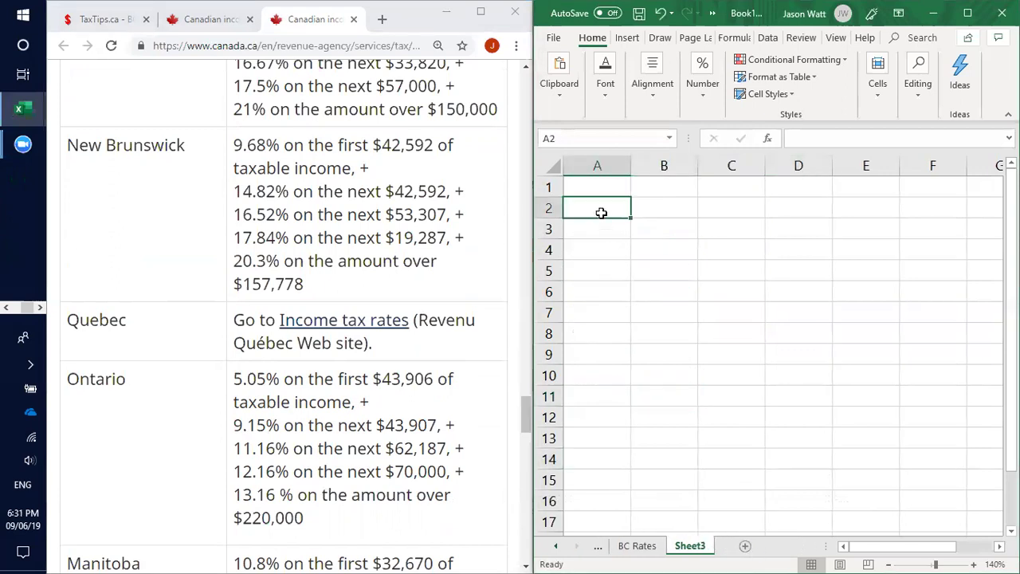
pyautogui.write('Income')
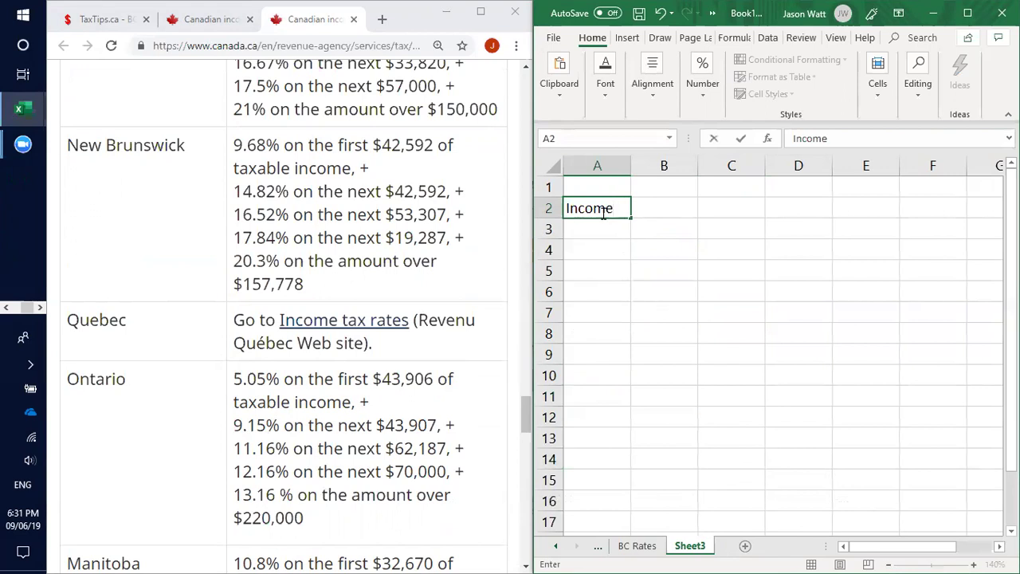
pyautogui.press('Tab')
pyautogui.press('Return')
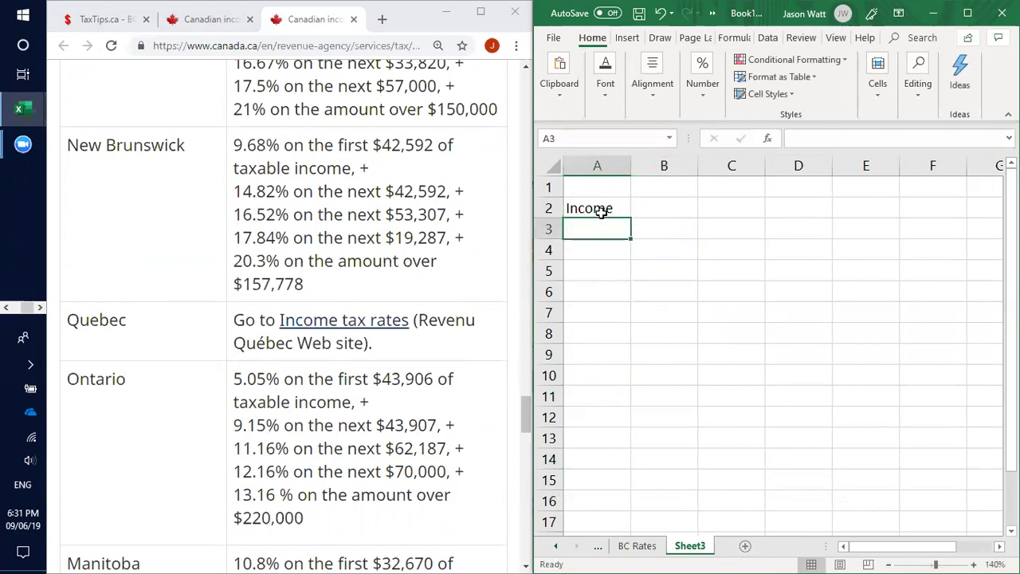
pyautogui.write('Fed R')
pyautogui.press('BackSpace')
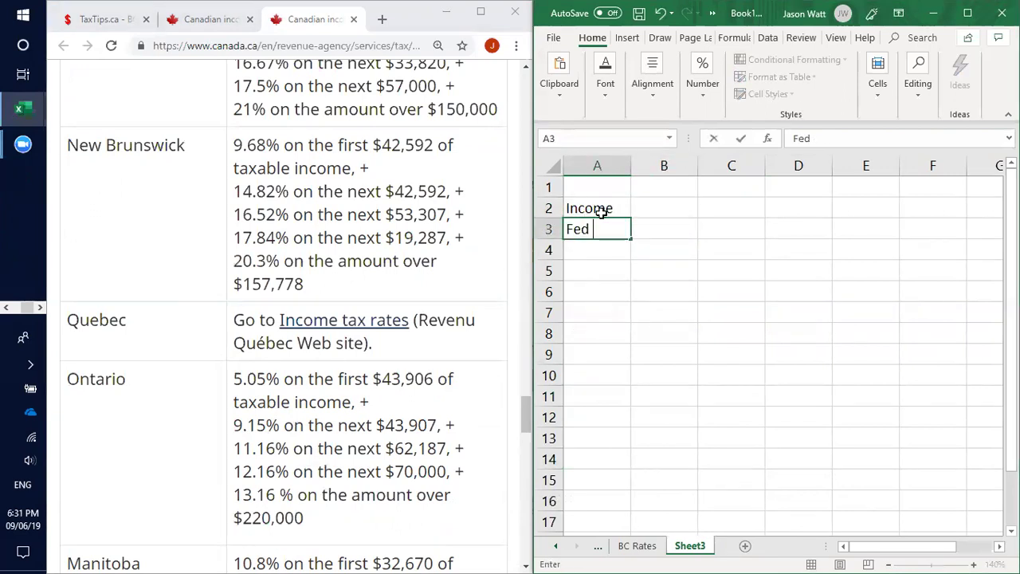
pyautogui.write('Tax')
pyautogui.press('Return')
pyautogui.write('Prov Tax')
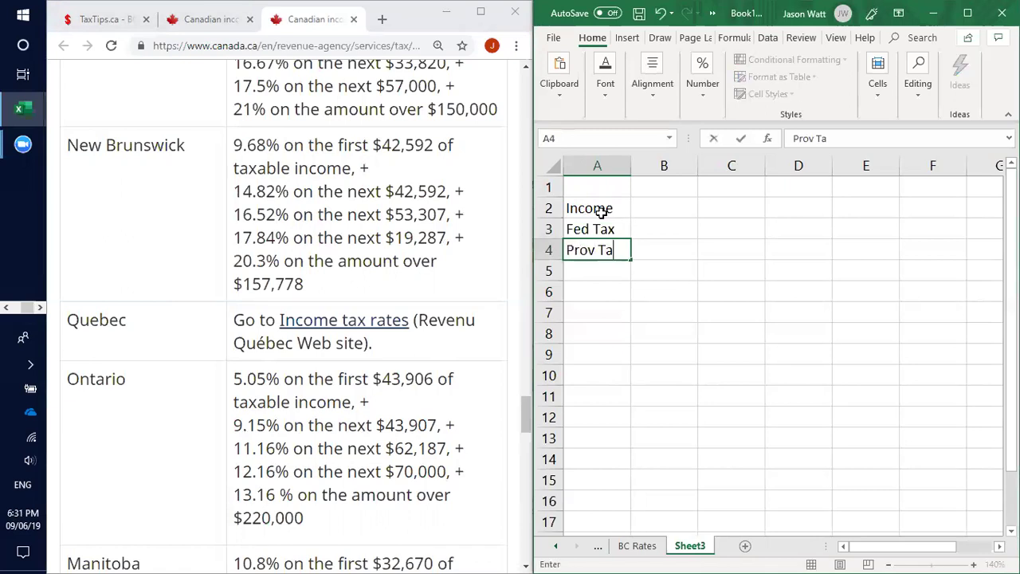
pyautogui.press('Return')
pyautogui.write('Total')
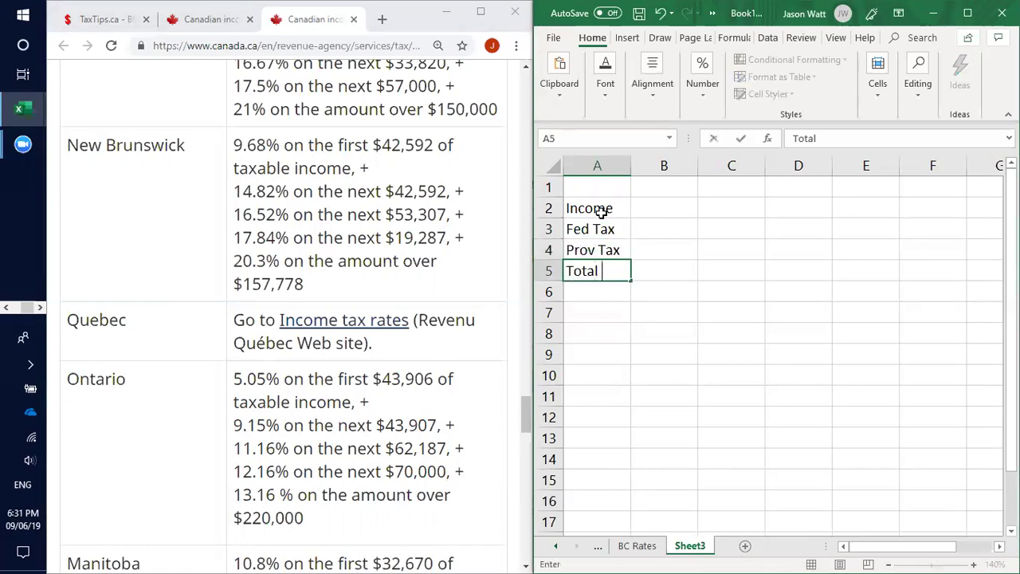
pyautogui.press('Tab')
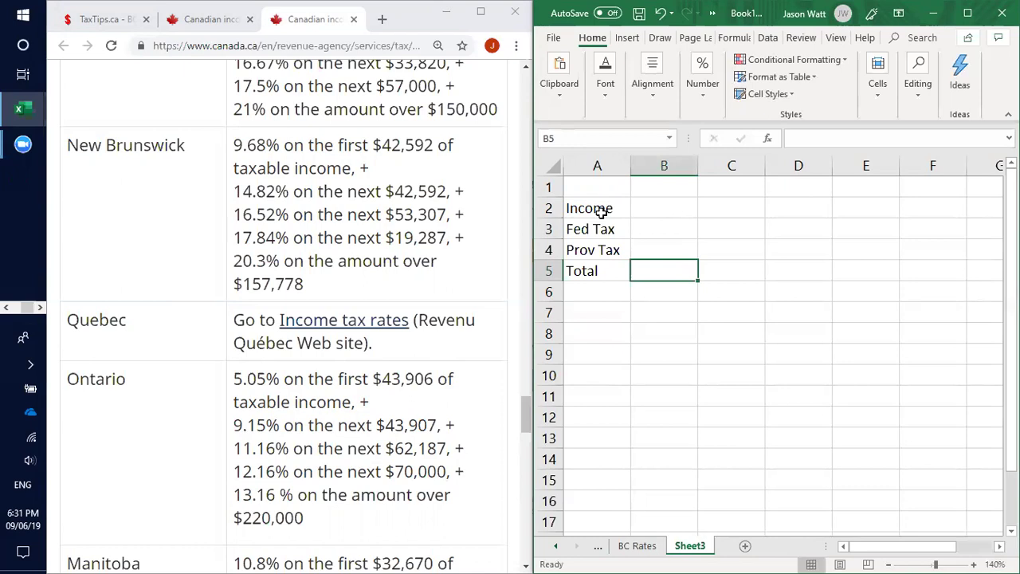
# Leave cell B2, beside the Income label, selected
pyautogui.press('Up')
pyautogui.press('Up')
pyautogui.press('Up')
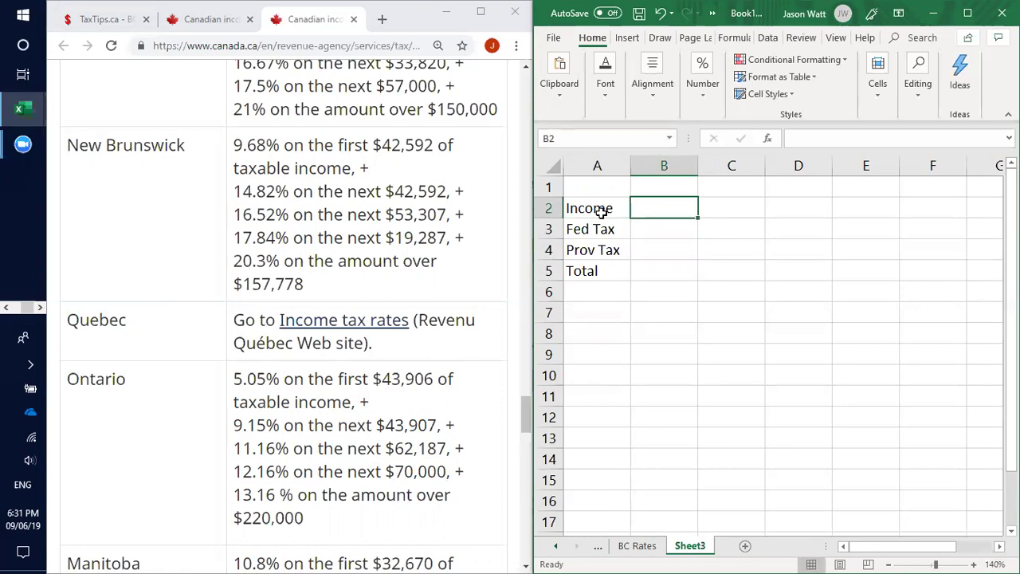
pyautogui.press('Left')
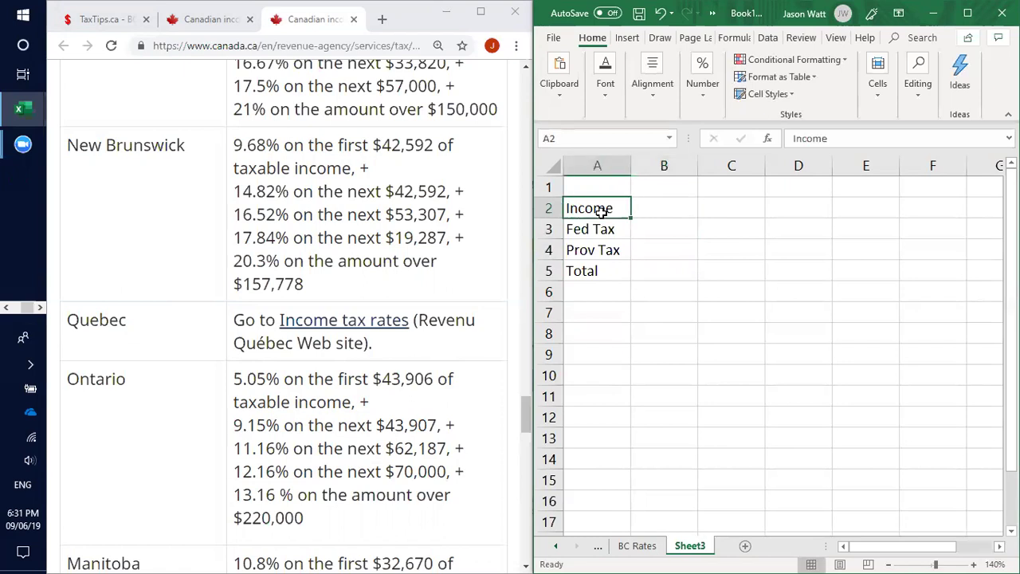
pyautogui.press('Right')
pyautogui.press('Down')
pyautogui.press('Down')
pyautogui.press('Down')
pyautogui.press('Down')
pyautogui.press('Left')
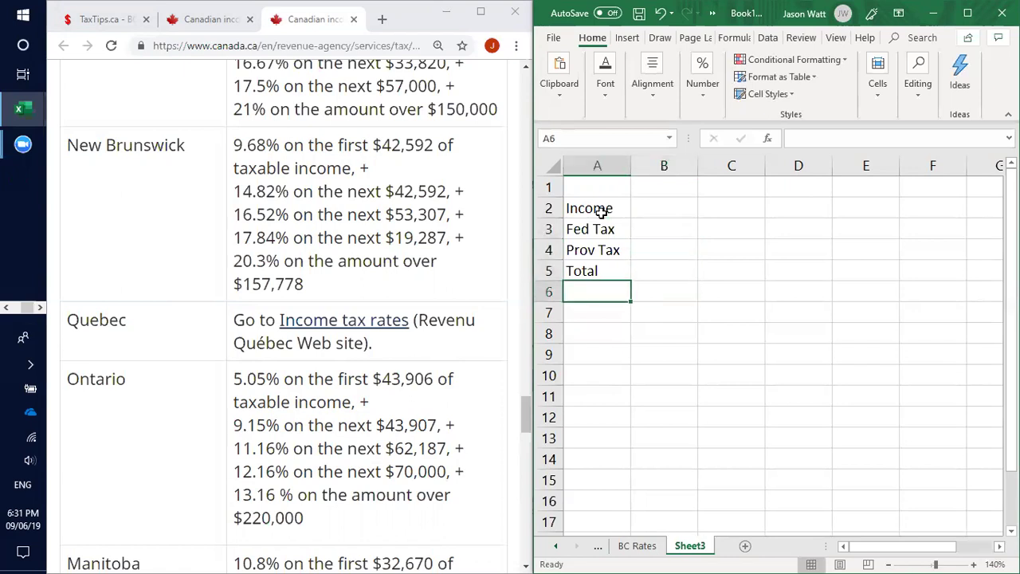
pyautogui.press('Right')
pyautogui.press('Up')
pyautogui.press('Up')
pyautogui.press('Up')
pyautogui.press('Up')
pyautogui.press('Up')
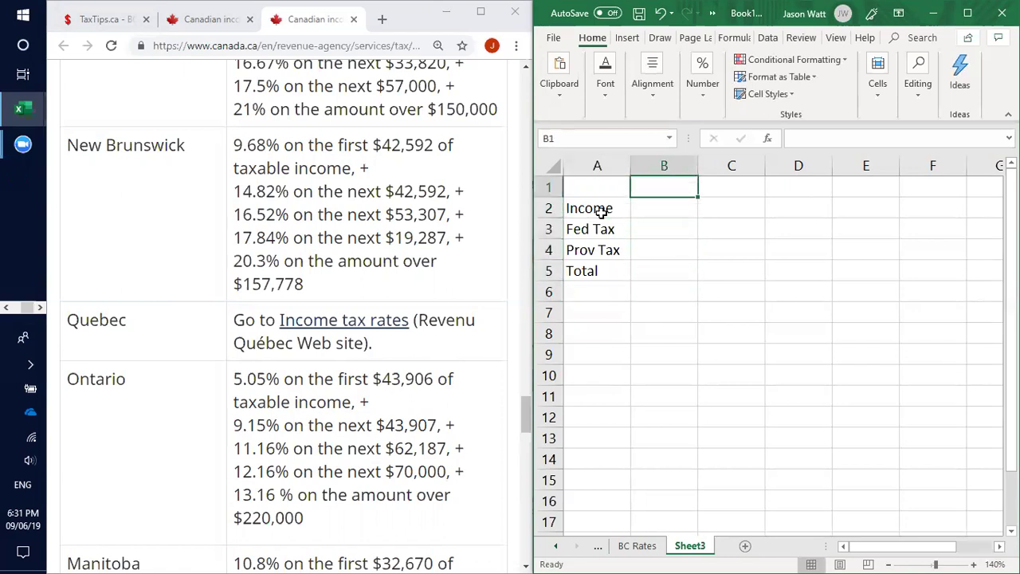
pyautogui.press('Down')
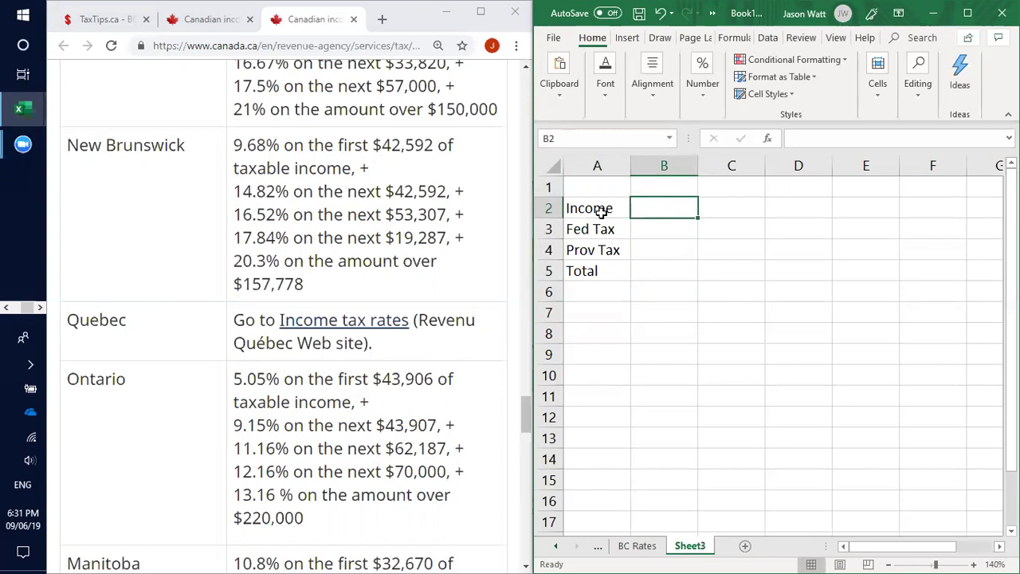
# Enter 90000 in B2 and format it as currency with zero decimal places
pyautogui.write('90000')
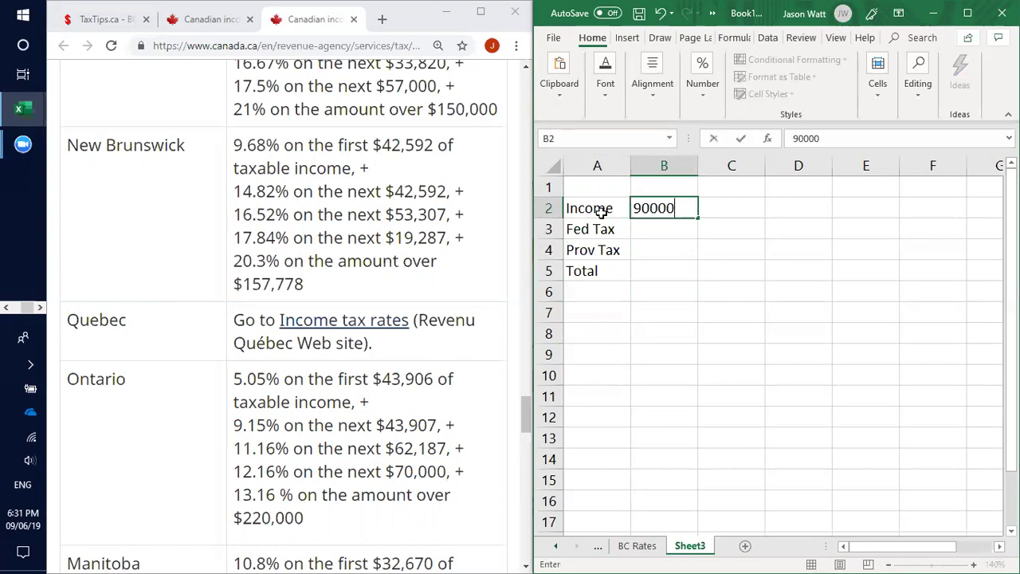
pyautogui.press('Return')
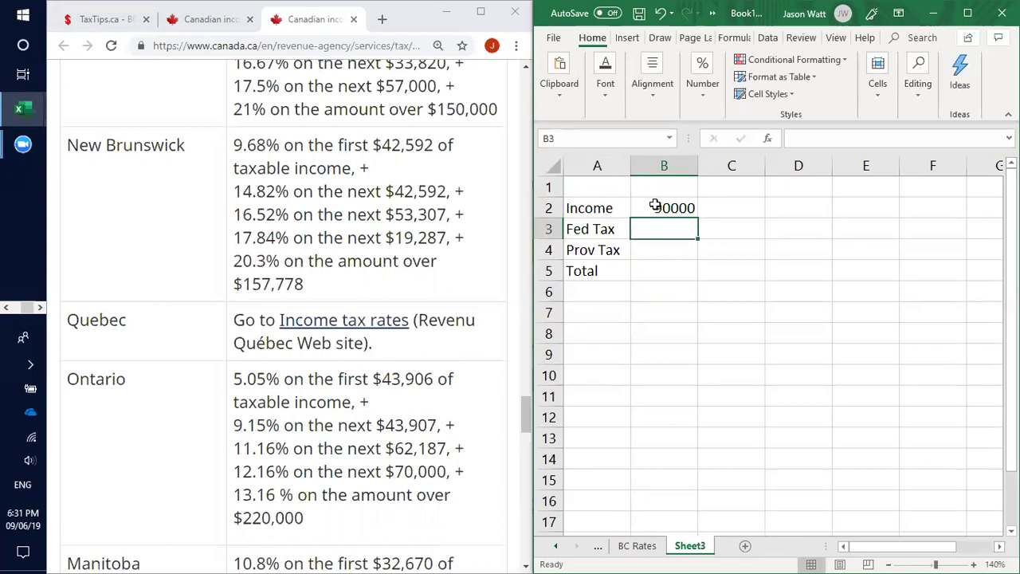
pyautogui.moveTo(654, 209); pyautogui.dragTo(655, 267)
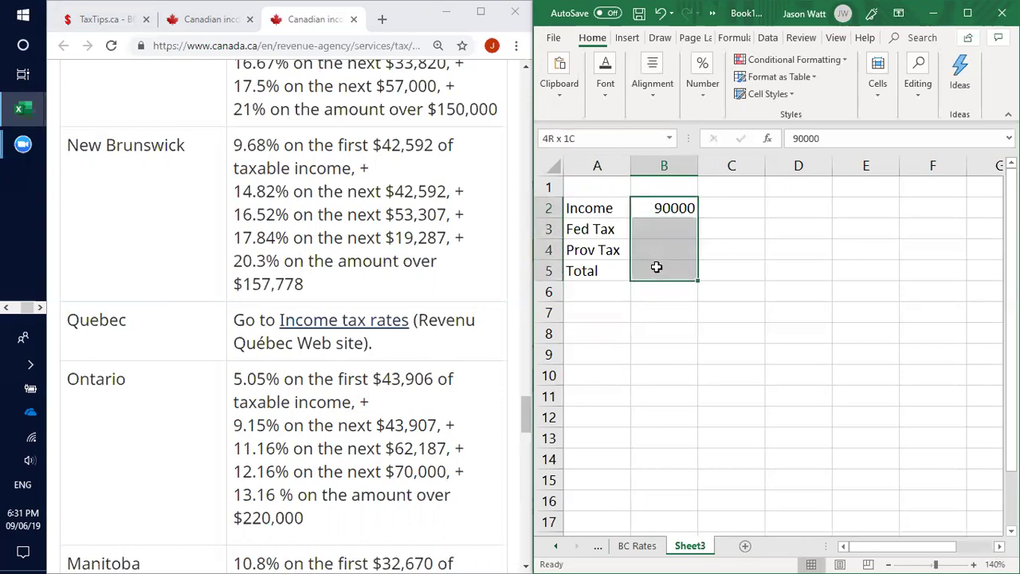
pyautogui.click(703, 92)
pyautogui.click(777, 136)
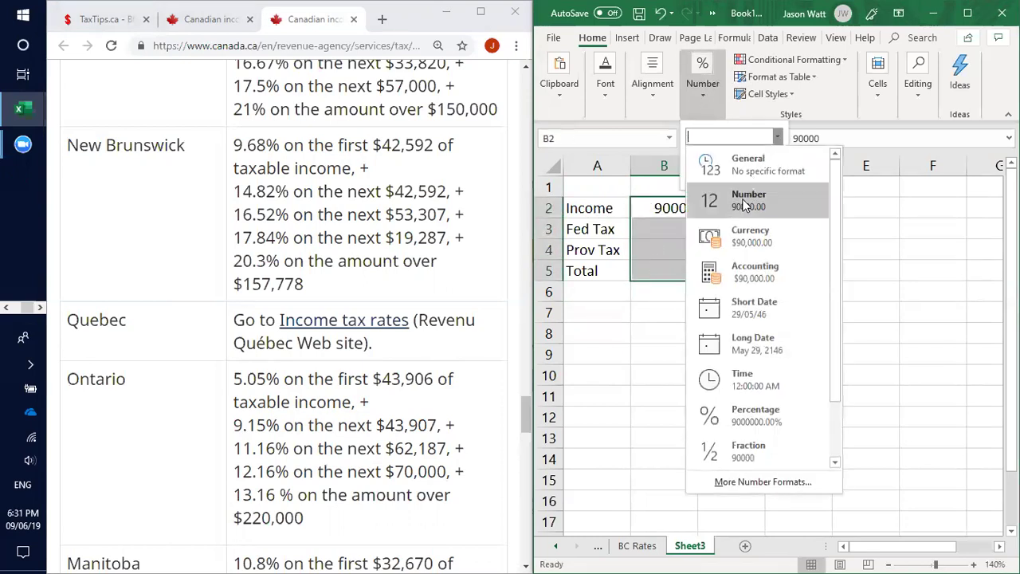
pyautogui.click(751, 228)
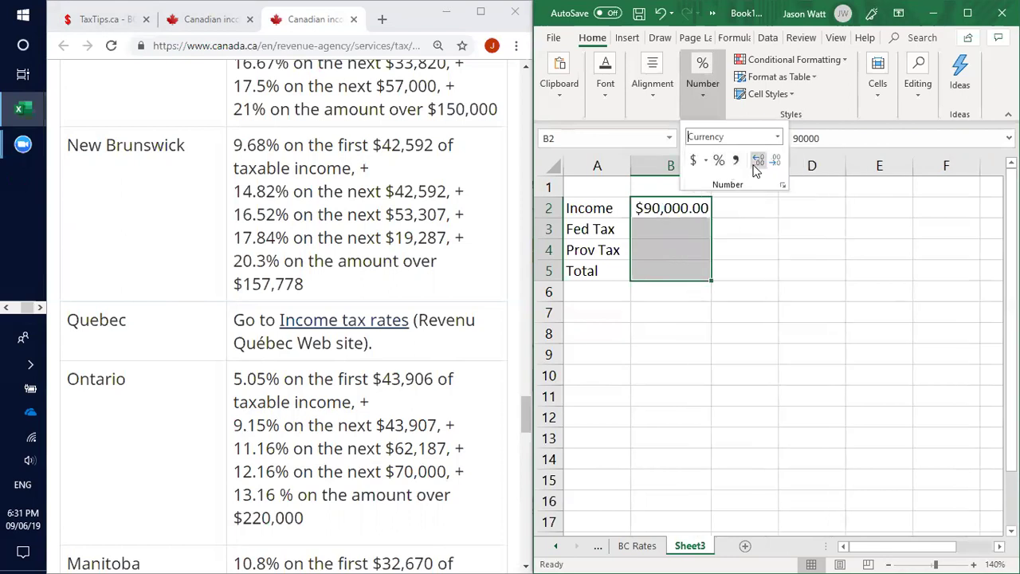
pyautogui.click(774, 164)
pyautogui.click(774, 164)
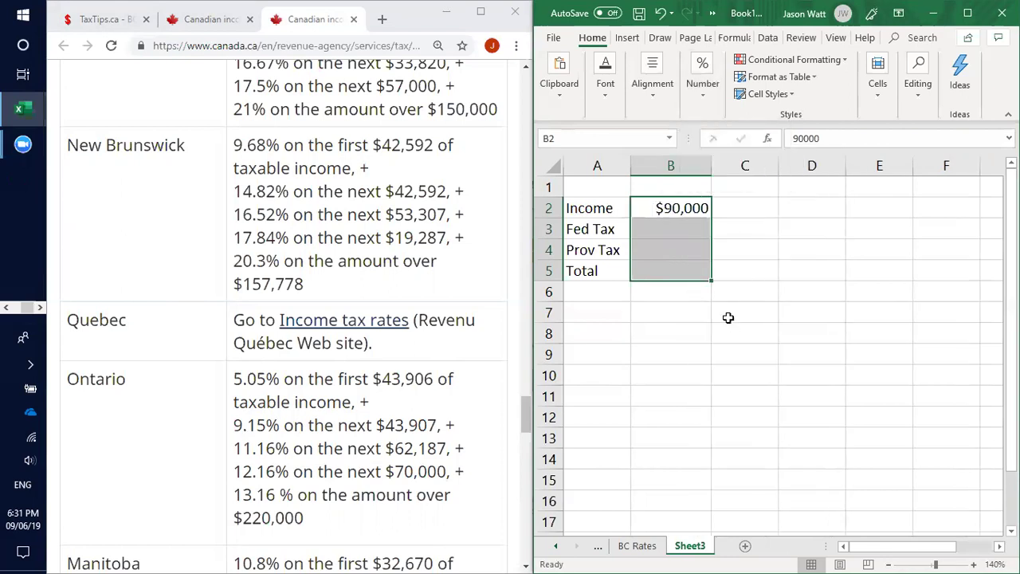
pyautogui.click(663, 230)
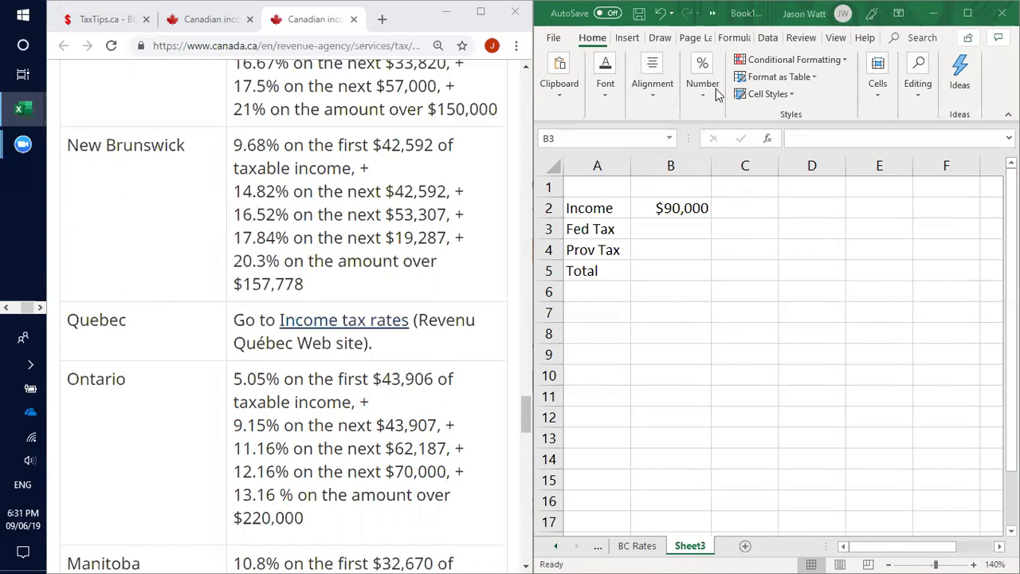
# Enter =VLOOKUP(B2,FedTax,2,True) in B3, giving a Fed Tax of $5,294
pyautogui.click(809, 138)
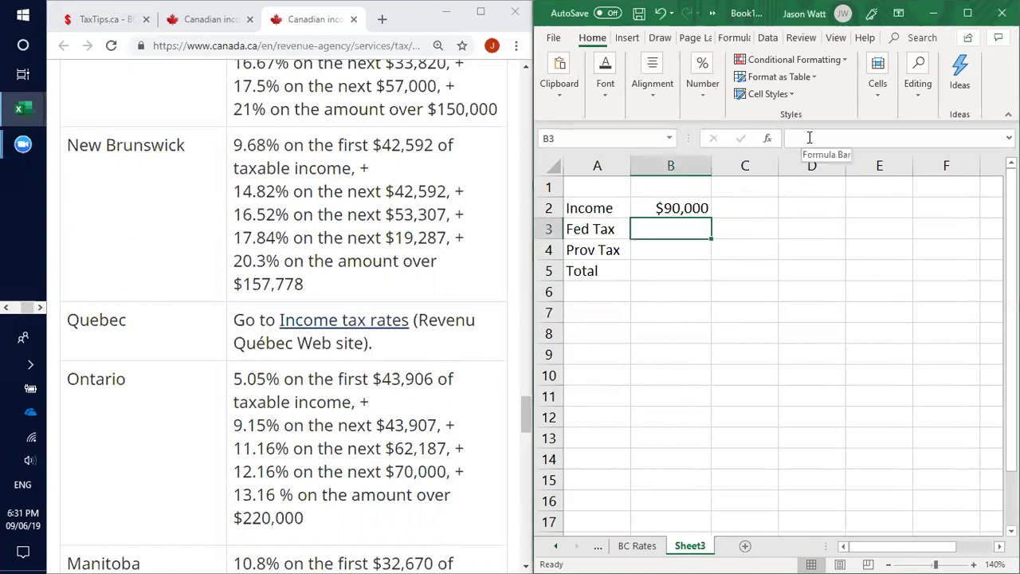
pyautogui.click(808, 138)
pyautogui.write('=')
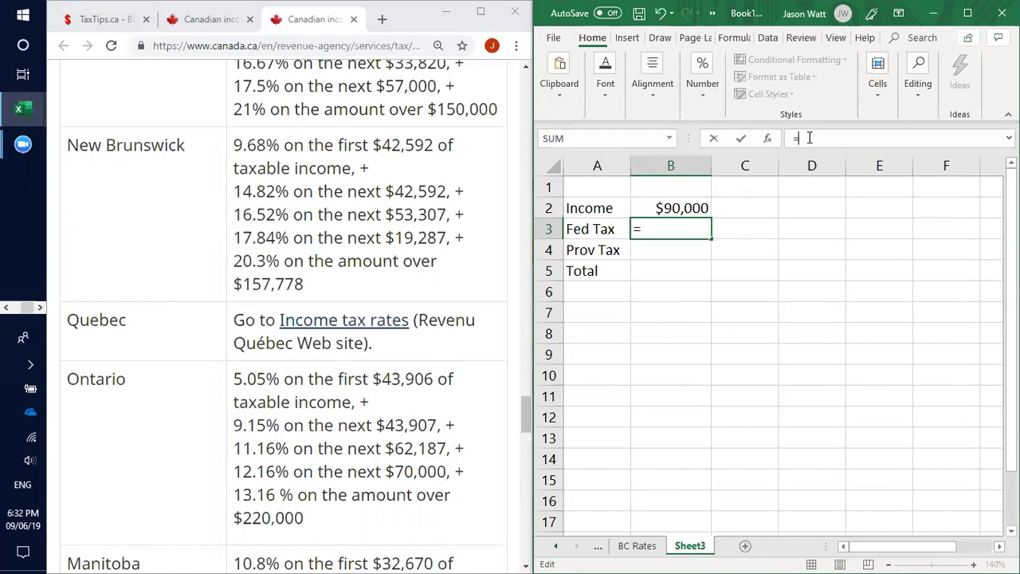
pyautogui.write('V')
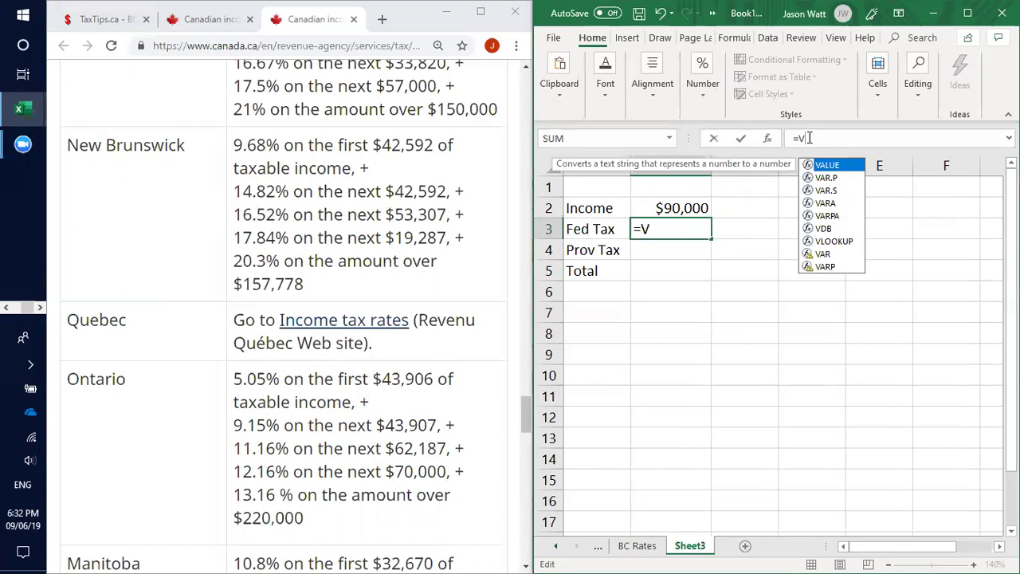
pyautogui.write('LOOKUP(')
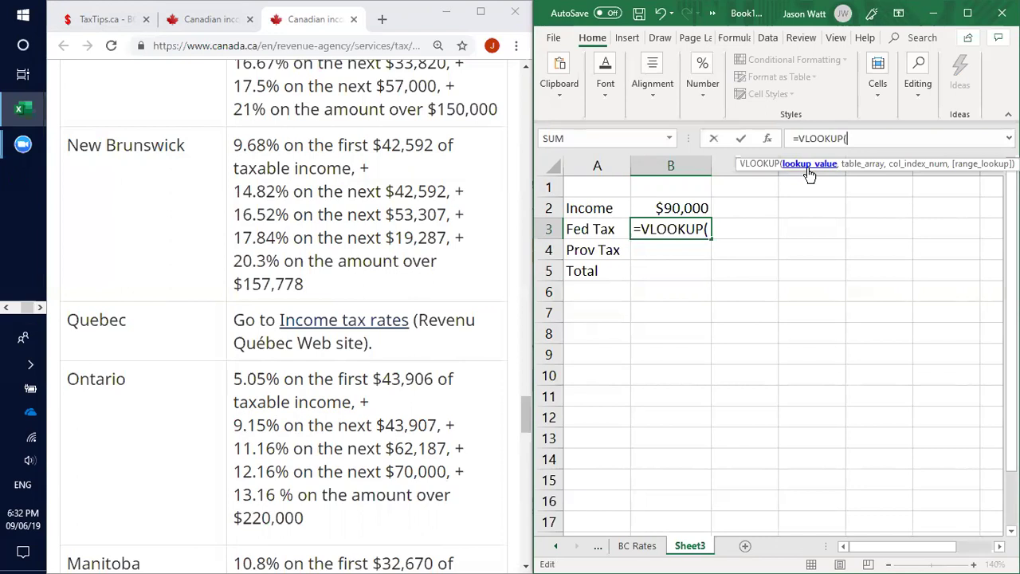
pyautogui.click(682, 207)
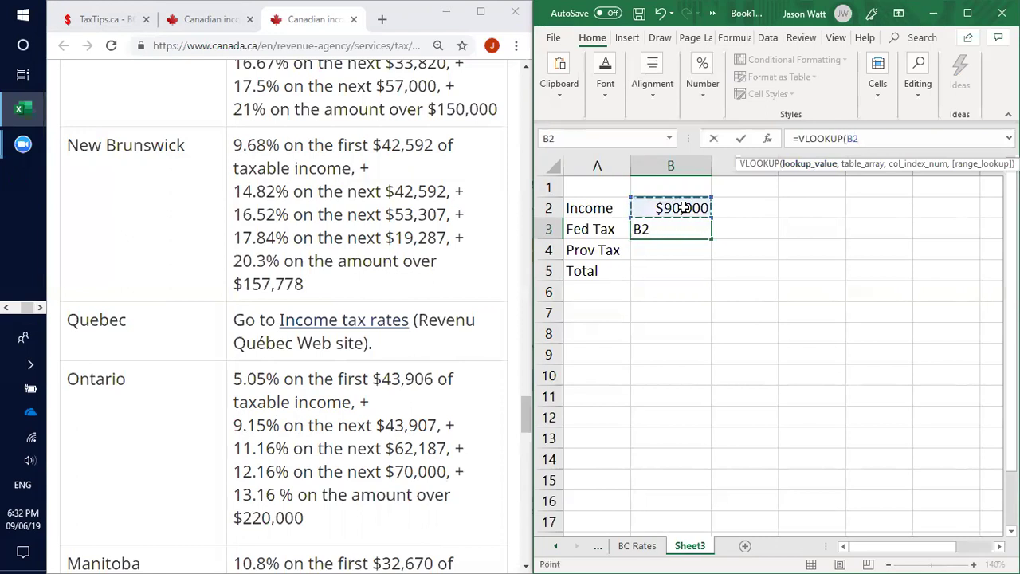
pyautogui.write(',')
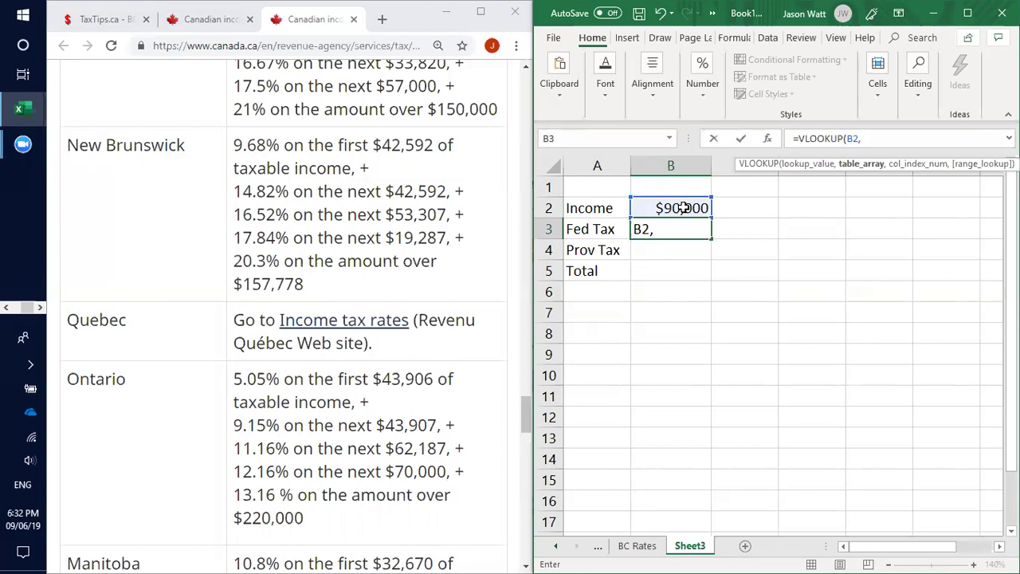
pyautogui.write('F')
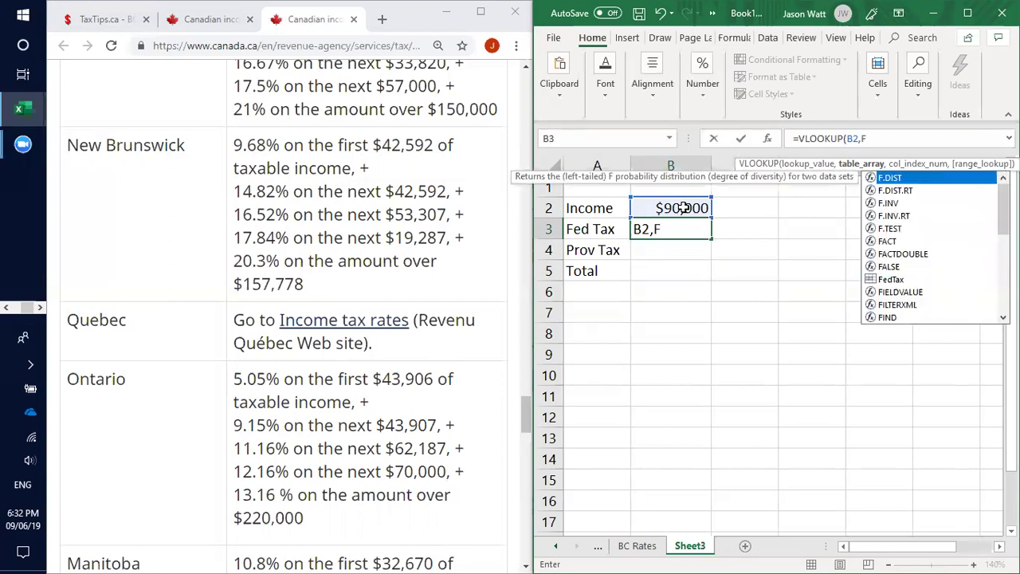
pyautogui.write('e')
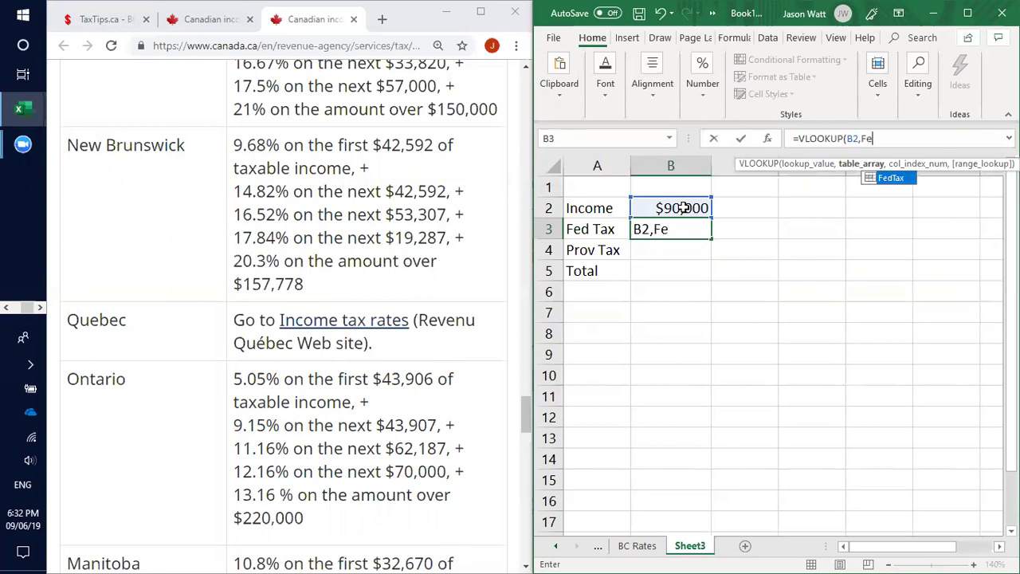
pyautogui.doubleClick(886, 178)
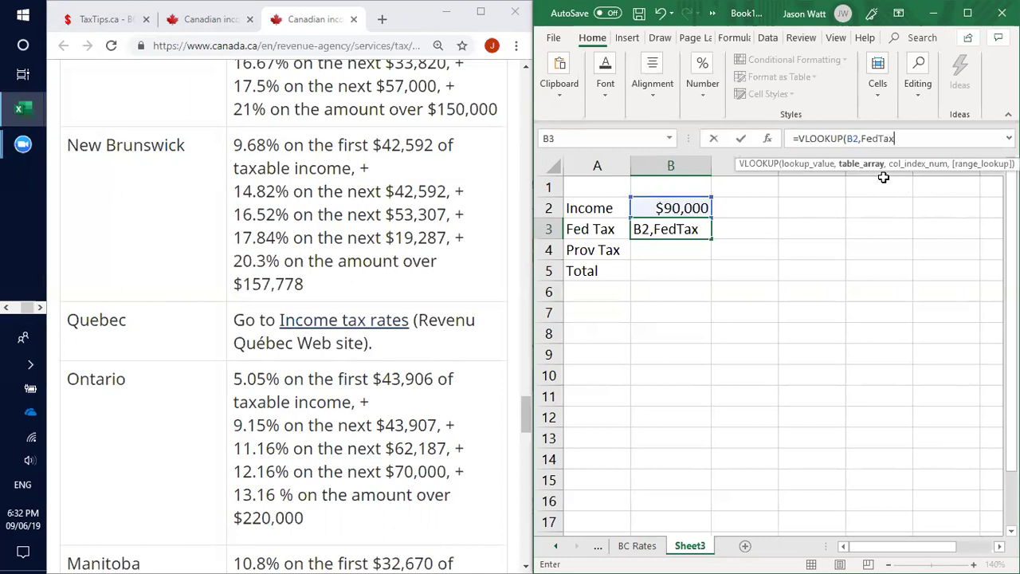
pyautogui.write(',')
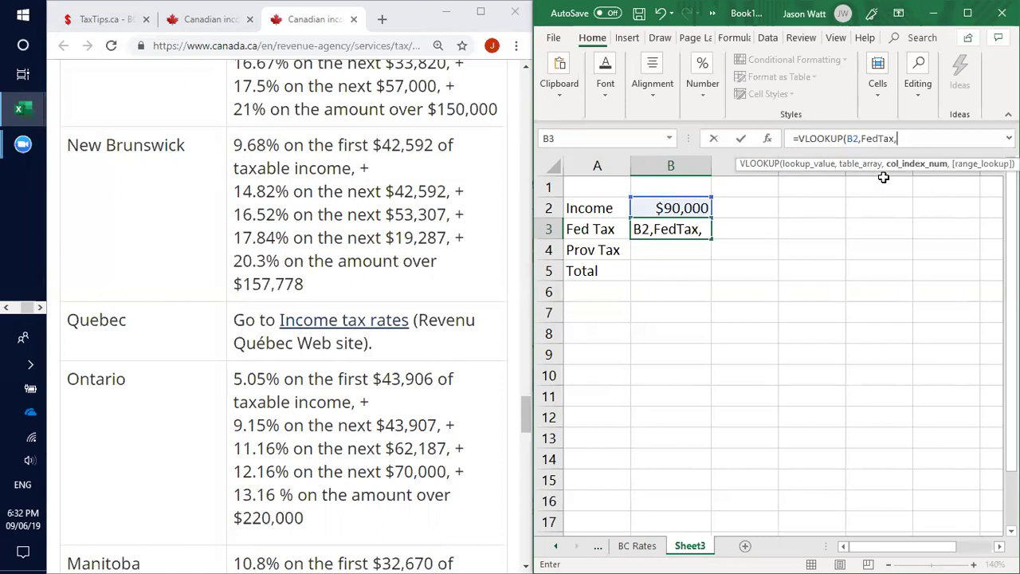
pyautogui.write('2,T')
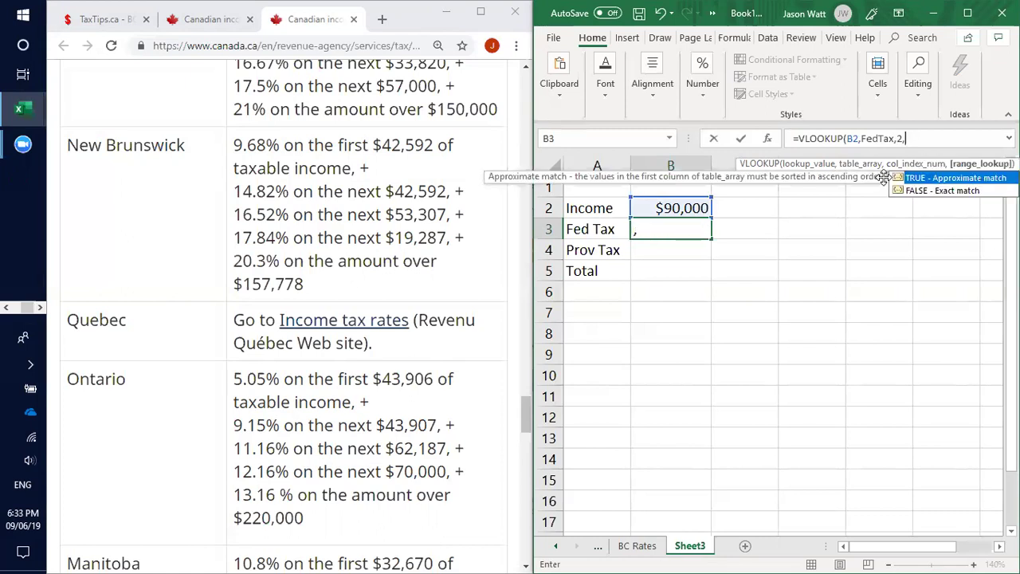
pyautogui.write('rue')
pyautogui.write(')')
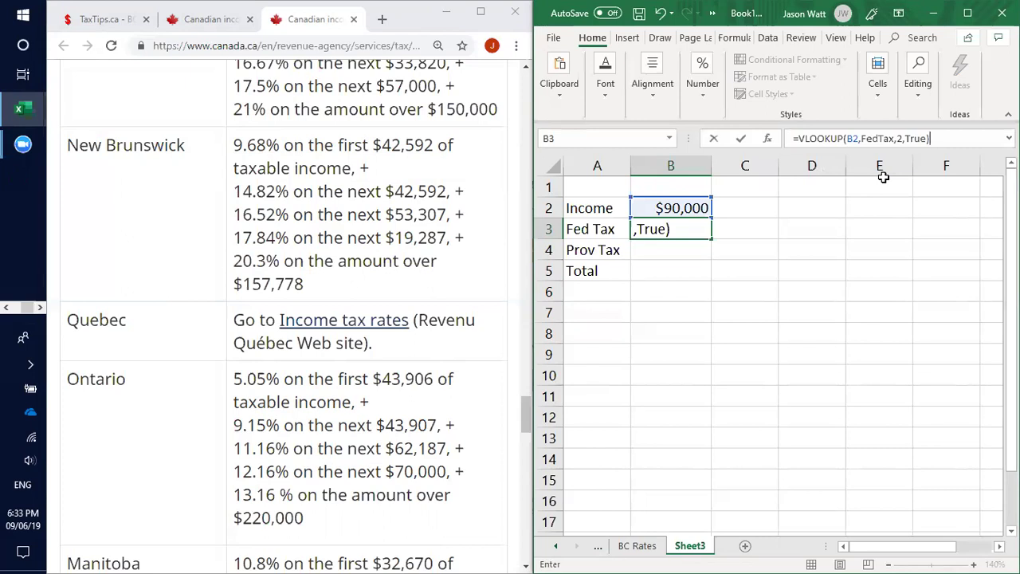
pyautogui.press('Return')
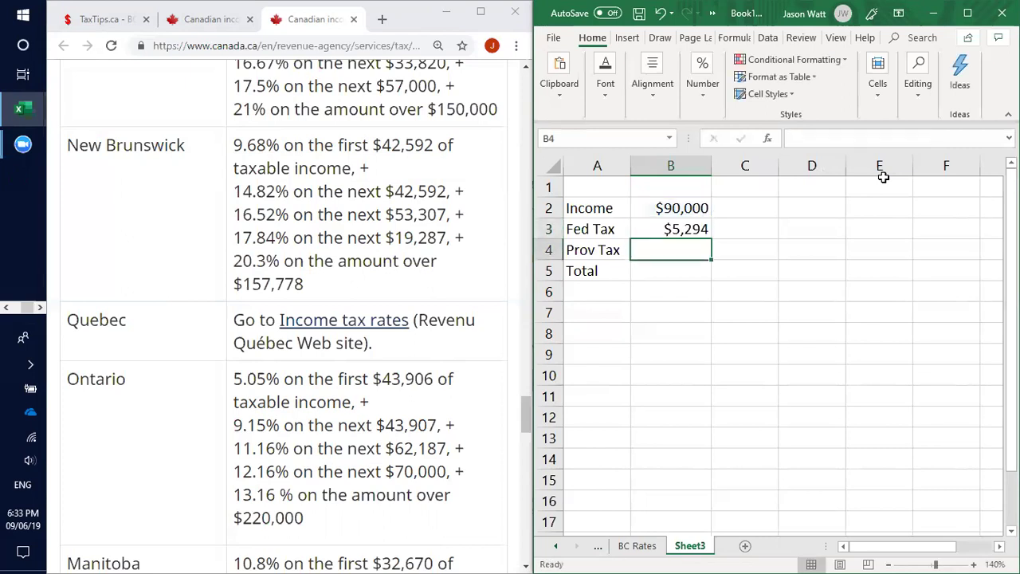
pyautogui.click(749, 268)
pyautogui.click(696, 206)
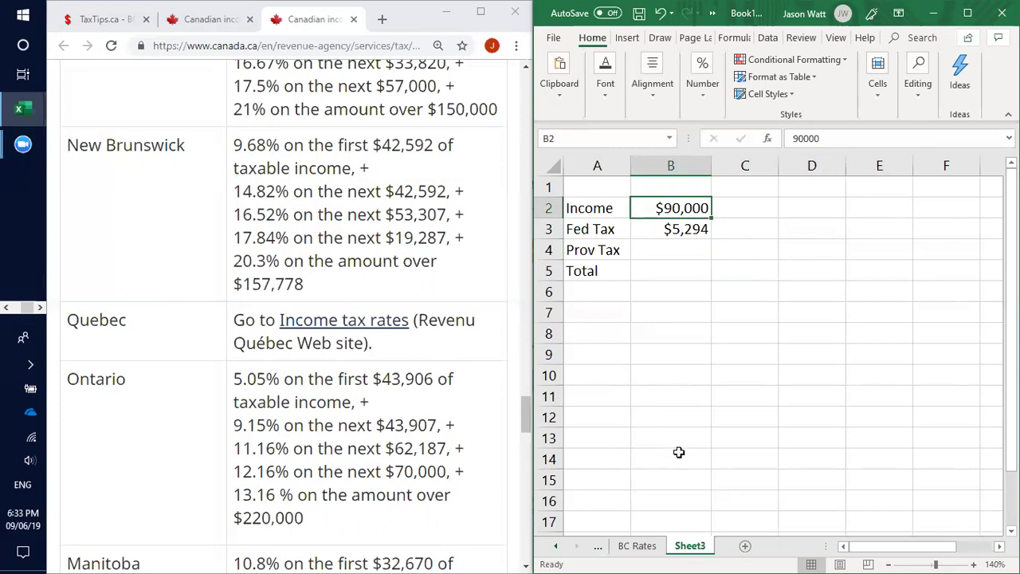
pyautogui.click(555, 546)
pyautogui.click(555, 548)
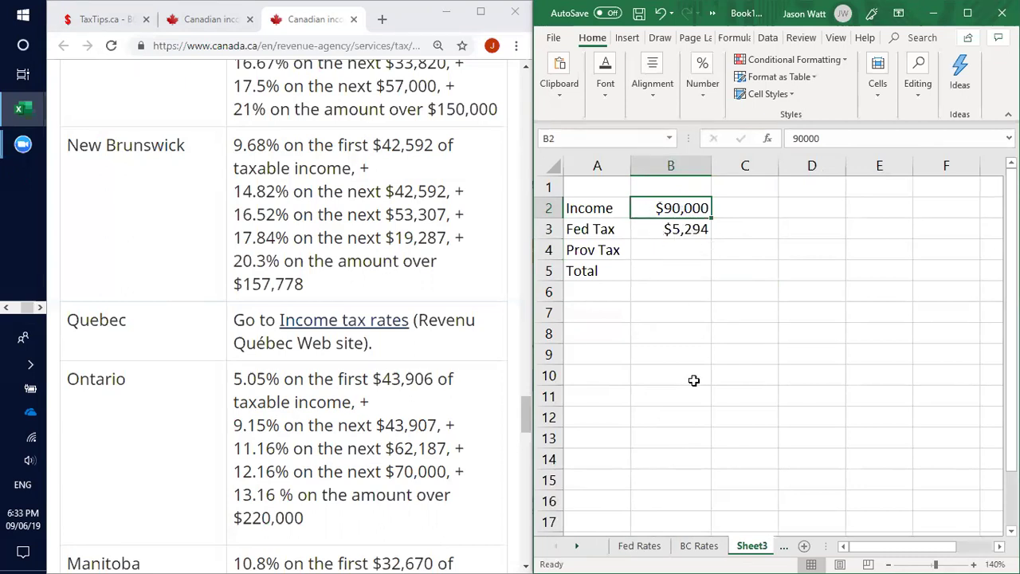
pyautogui.click(639, 546)
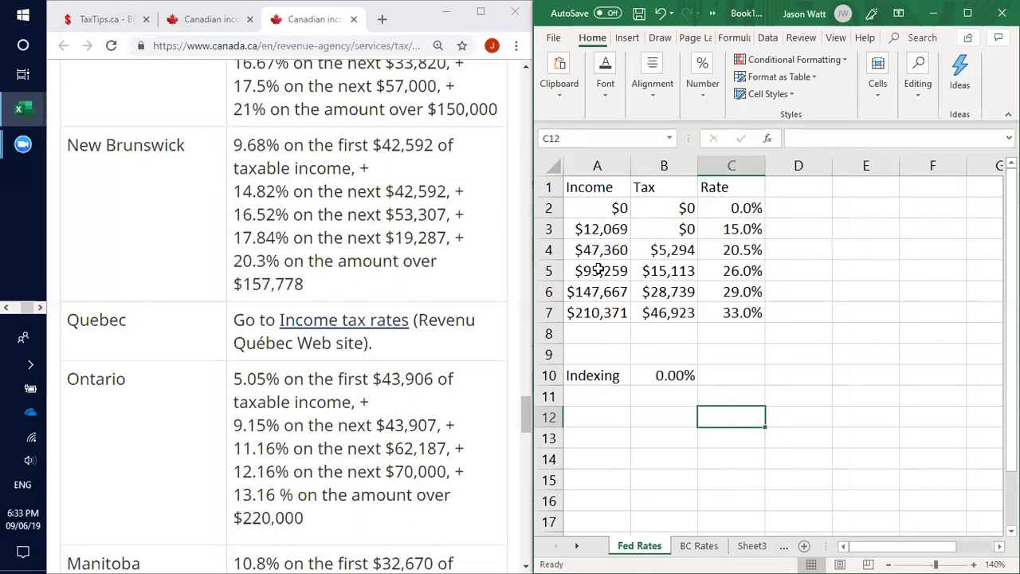
pyautogui.click(597, 165)
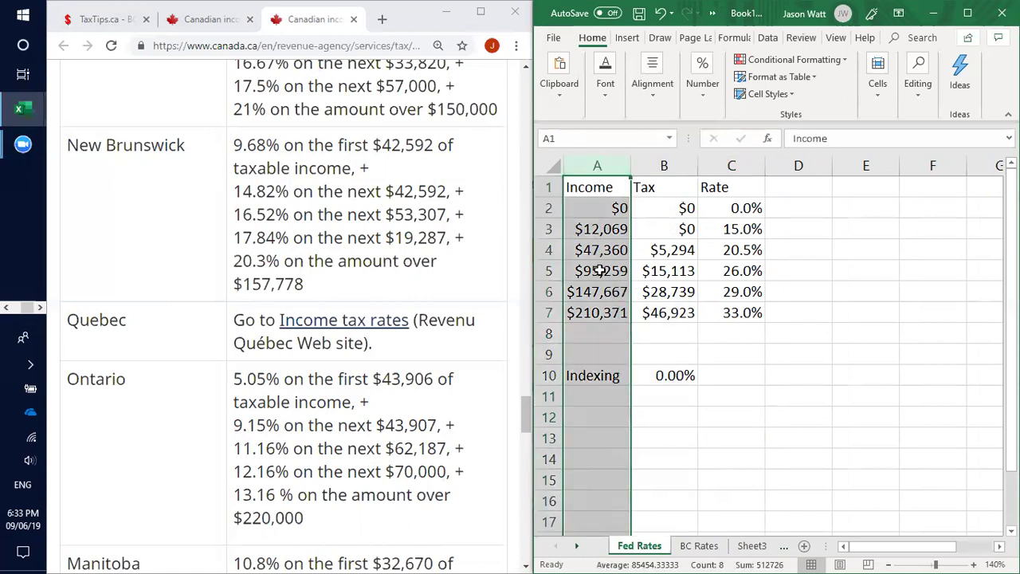
pyautogui.click(669, 332)
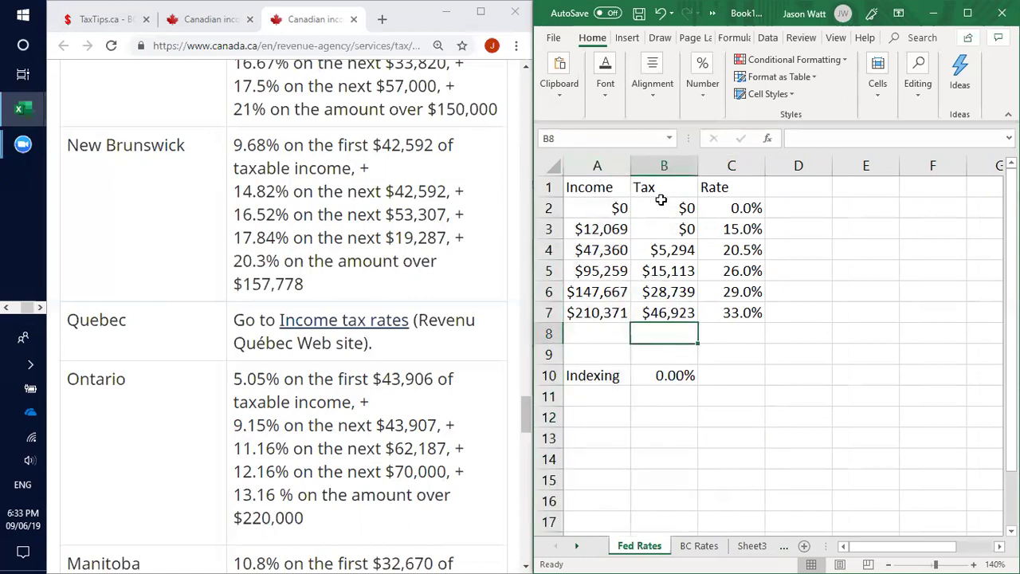
pyautogui.click(651, 168)
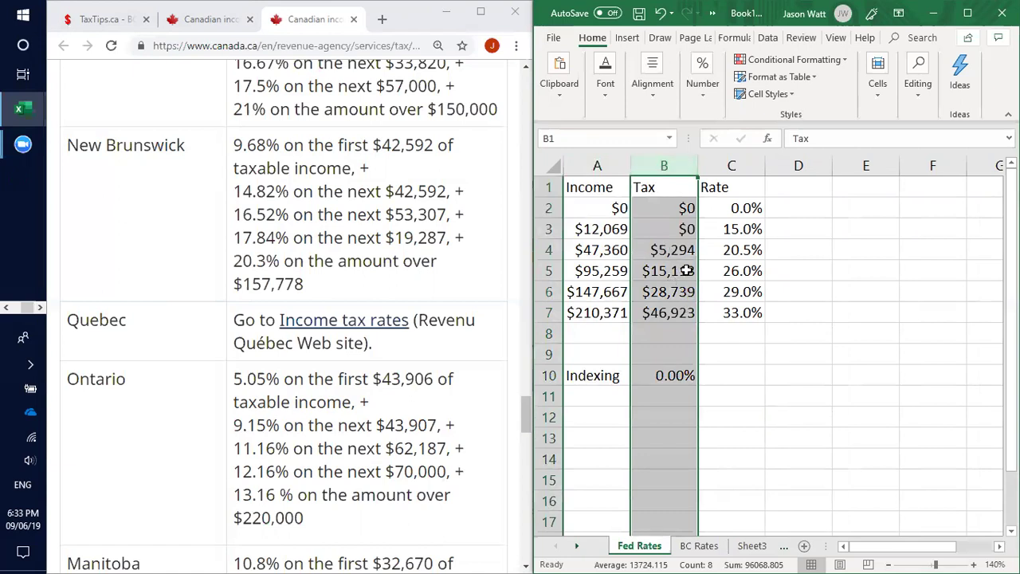
pyautogui.click(745, 358)
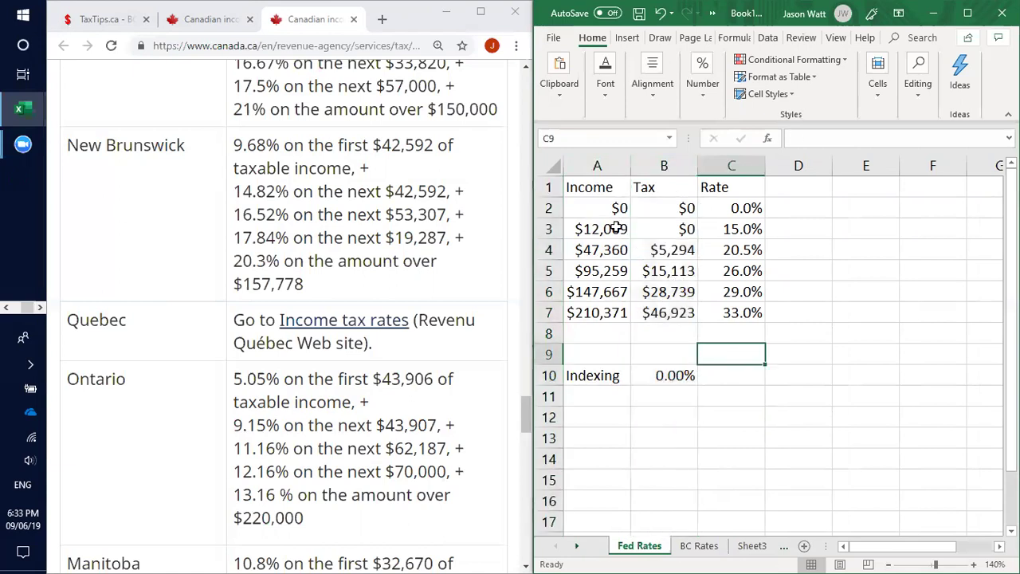
pyautogui.click(588, 181)
pyautogui.click(588, 166)
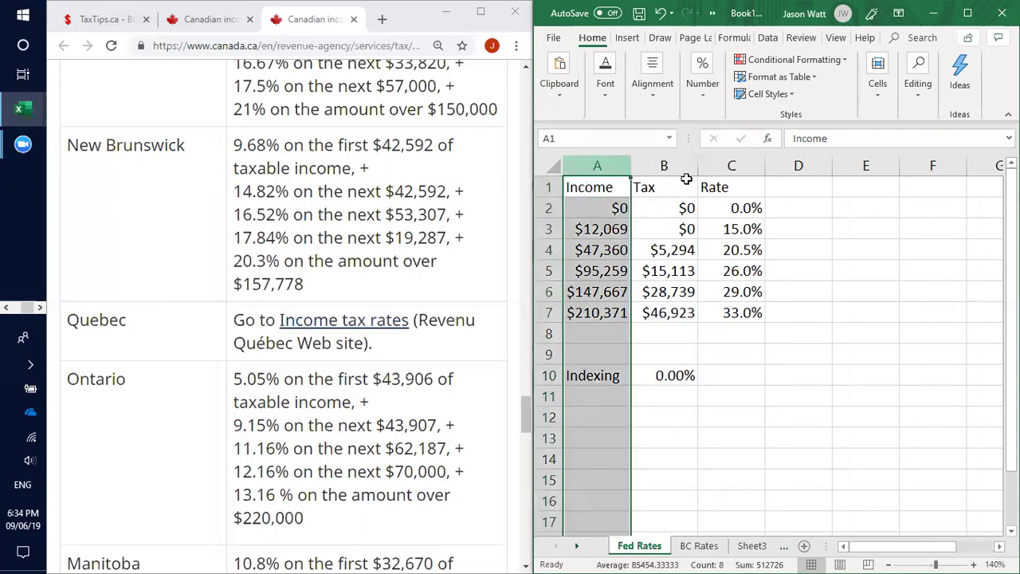
pyautogui.click(665, 165)
pyautogui.click(731, 164)
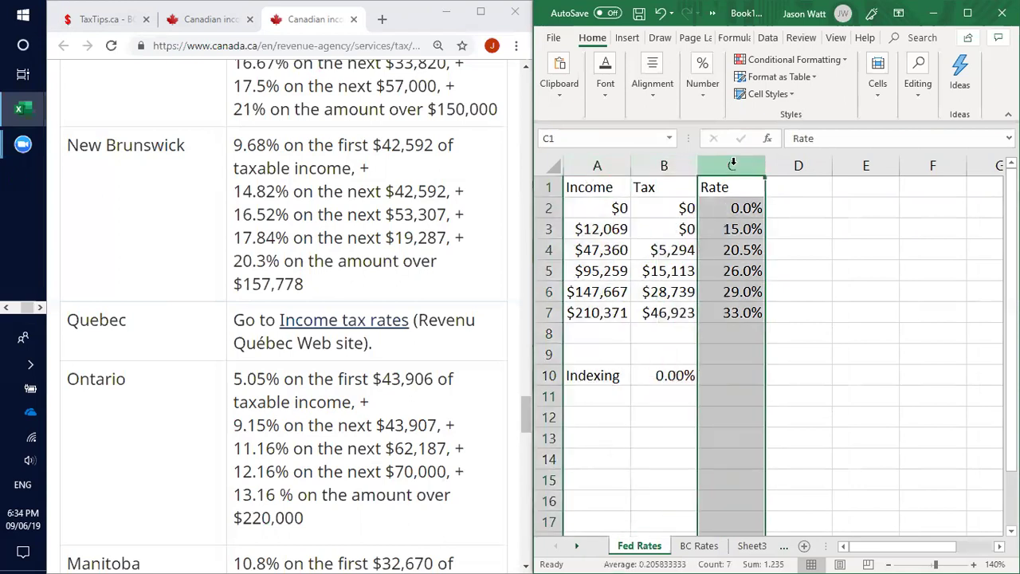
pyautogui.click(822, 379)
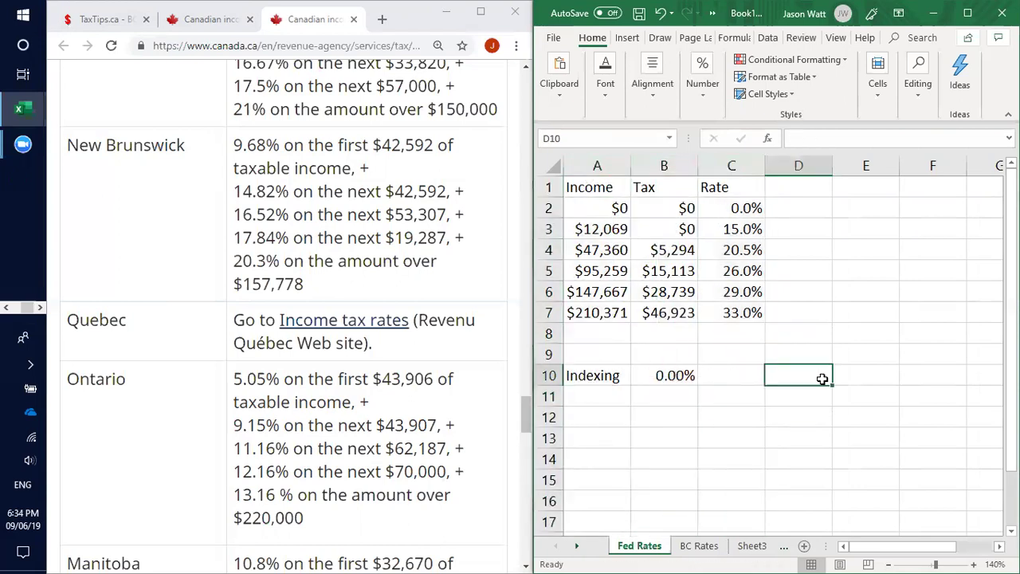
pyautogui.click(601, 248)
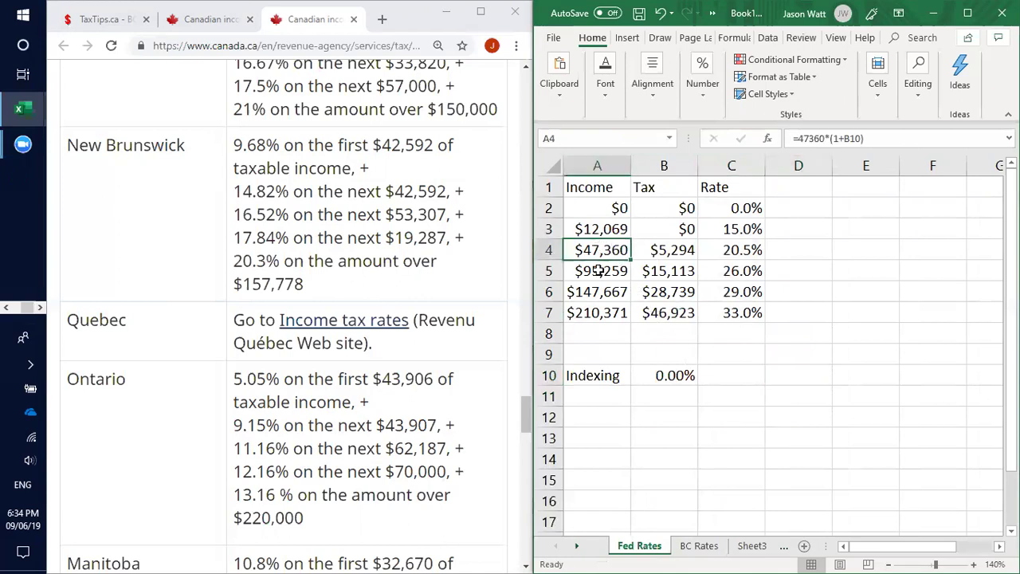
pyautogui.click(599, 271)
pyautogui.click(658, 271)
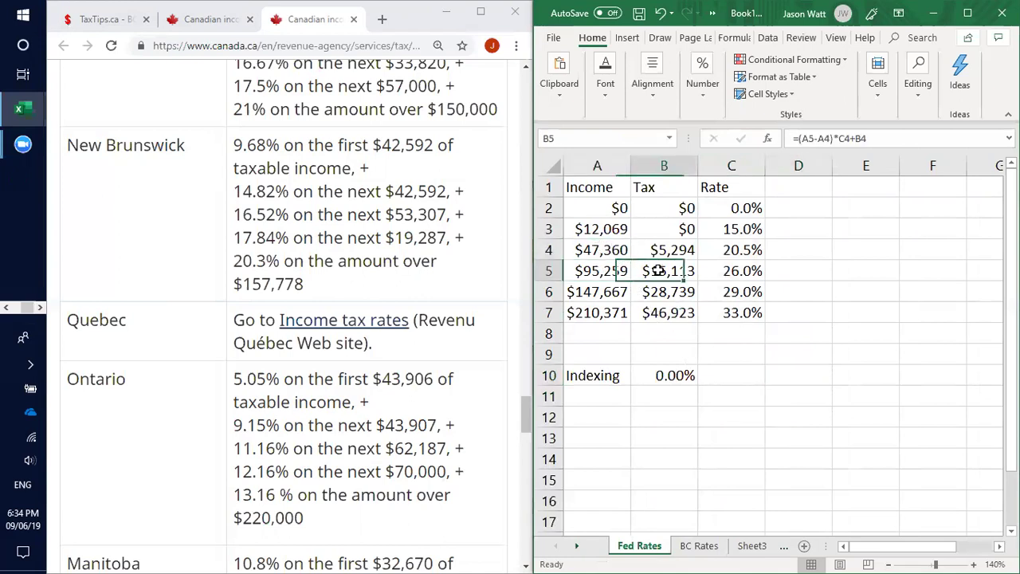
pyautogui.click(690, 341)
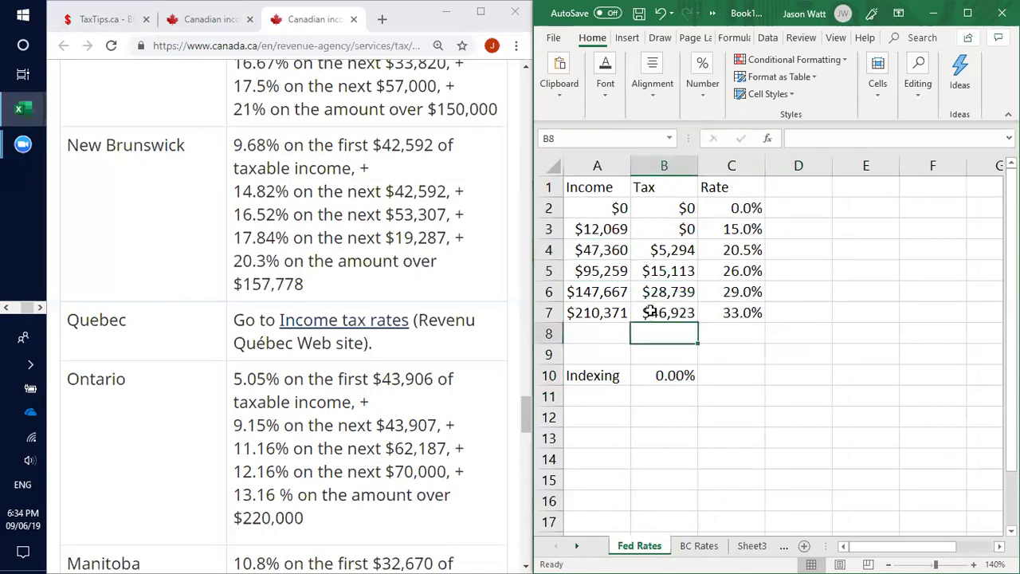
pyautogui.click(598, 248)
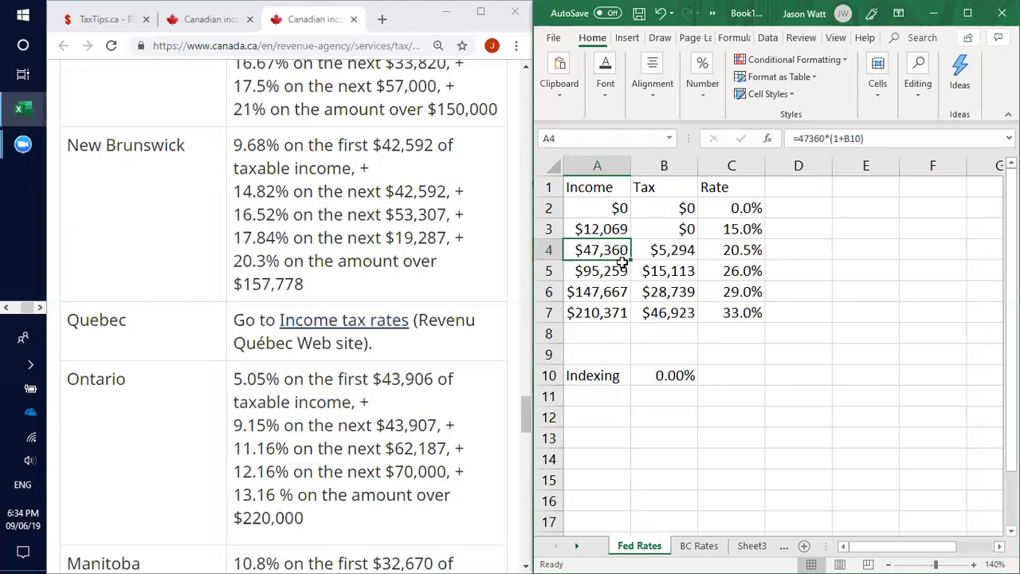
pyautogui.click(663, 251)
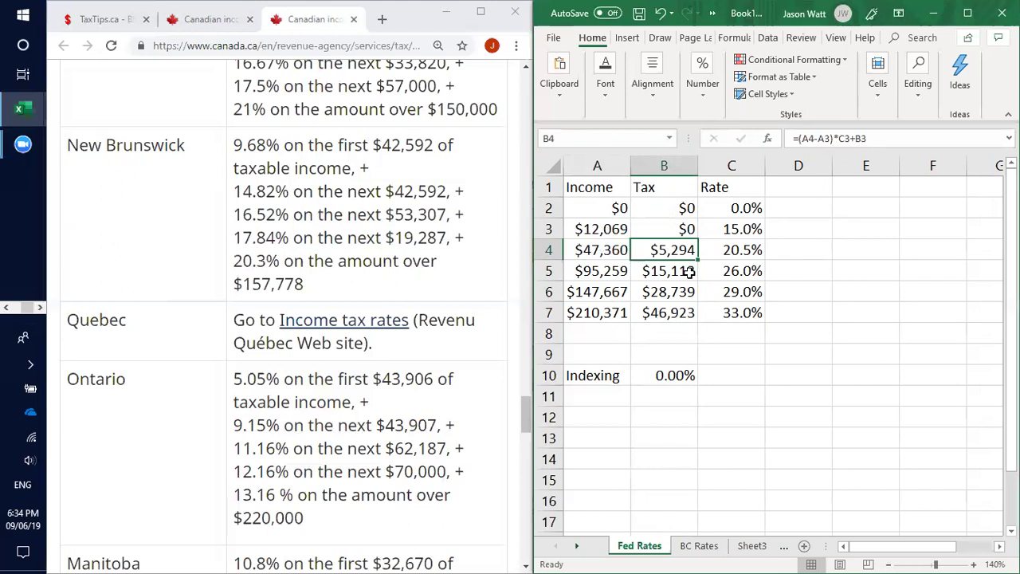
pyautogui.click(597, 251)
pyautogui.click(678, 251)
# Change the Income in B2 to 75000
pyautogui.click(752, 546)
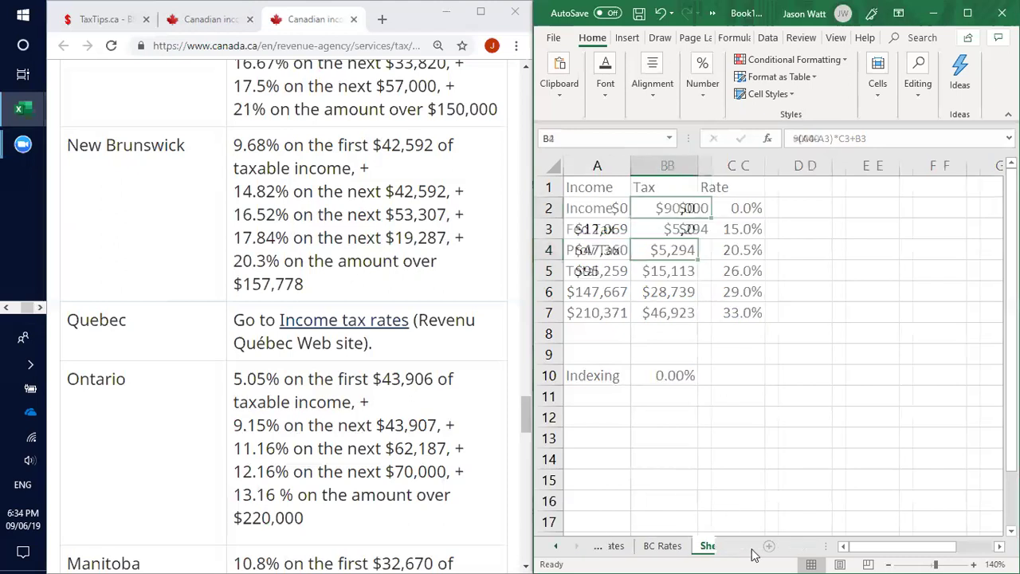
pyautogui.click(736, 351)
pyautogui.click(673, 229)
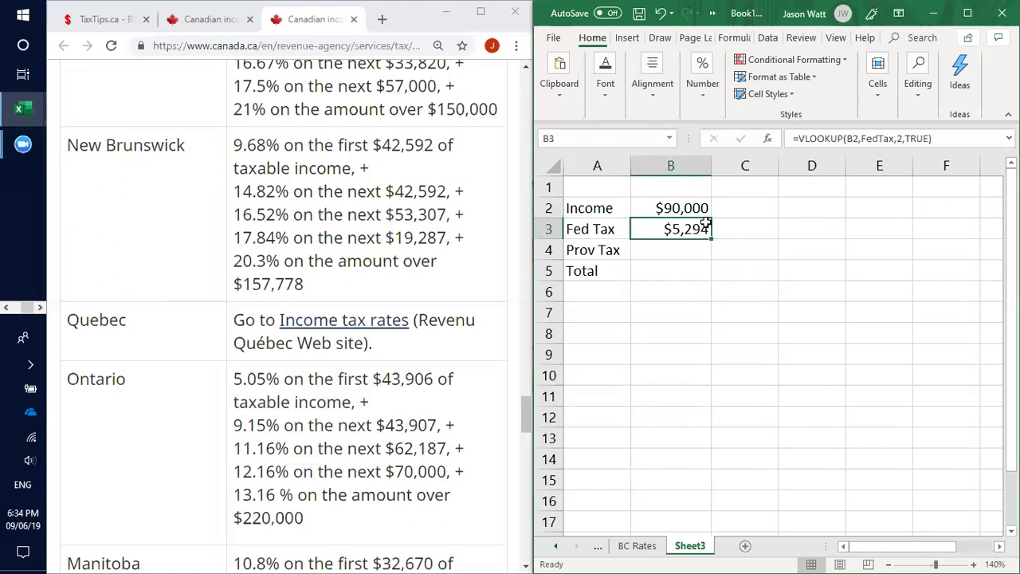
pyautogui.click(673, 205)
pyautogui.write('75000')
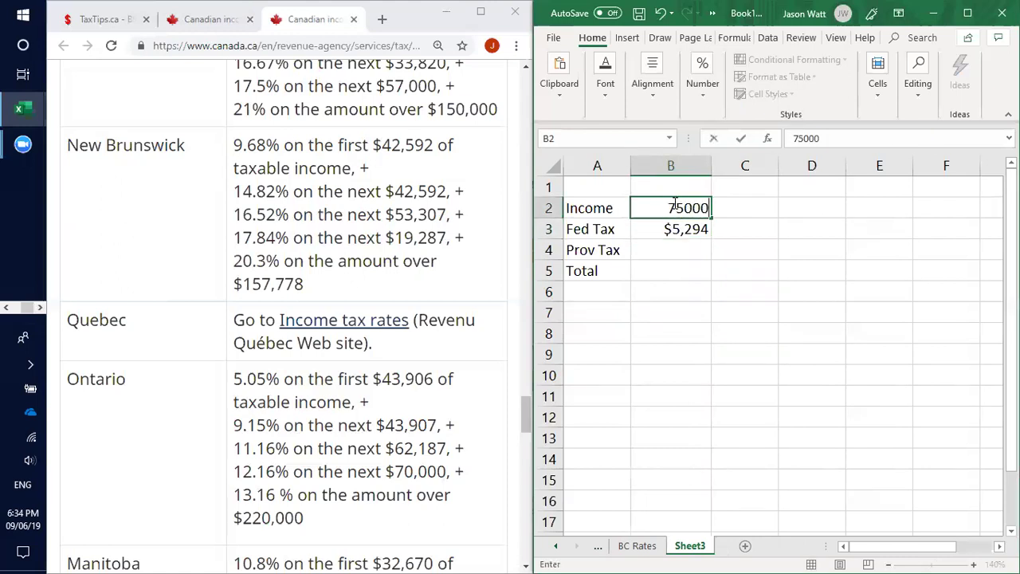
pyautogui.press('Return')
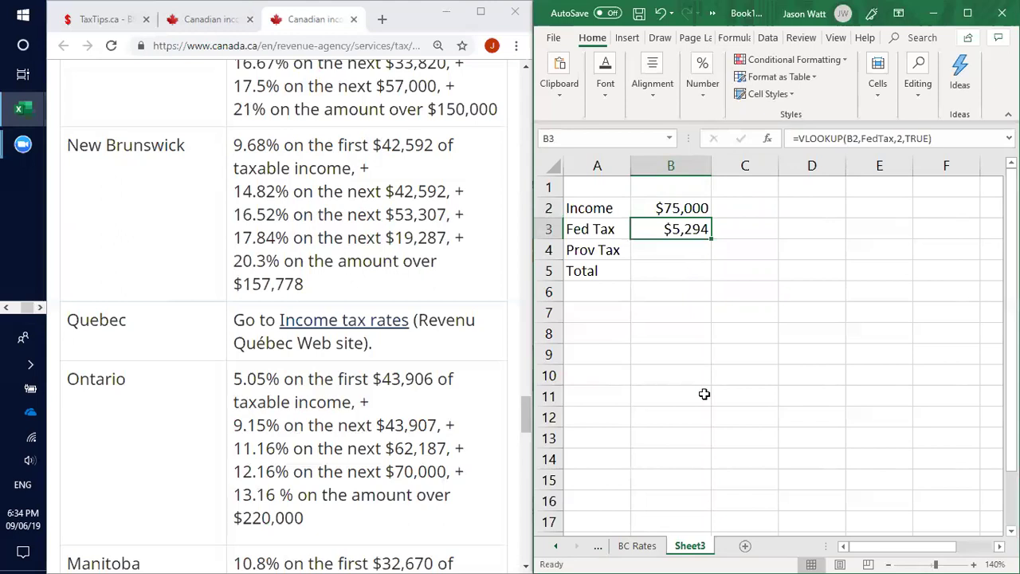
# Select the Fed Tax formula in B3 and expand the formula bar
pyautogui.click(704, 394)
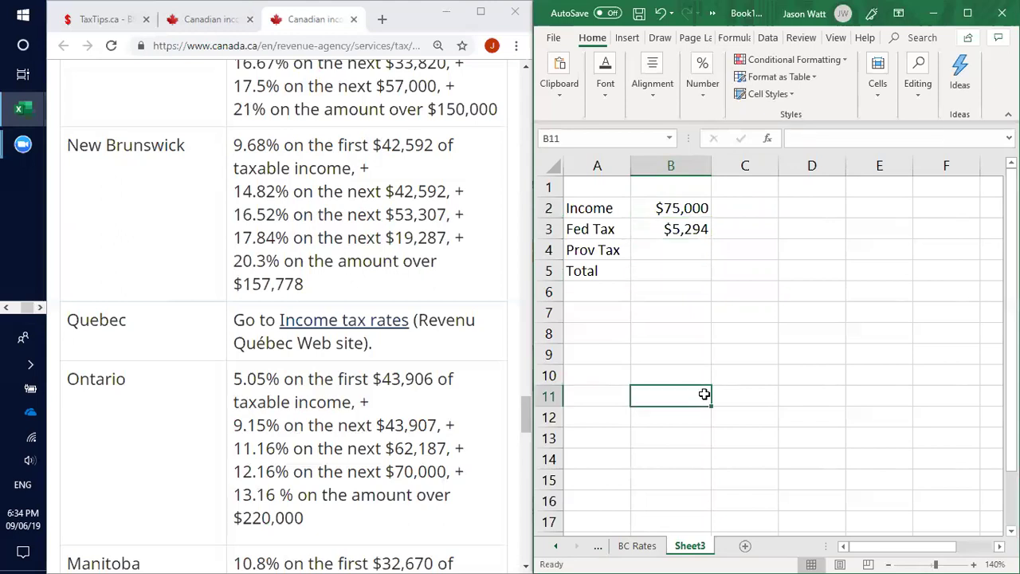
pyautogui.click(675, 229)
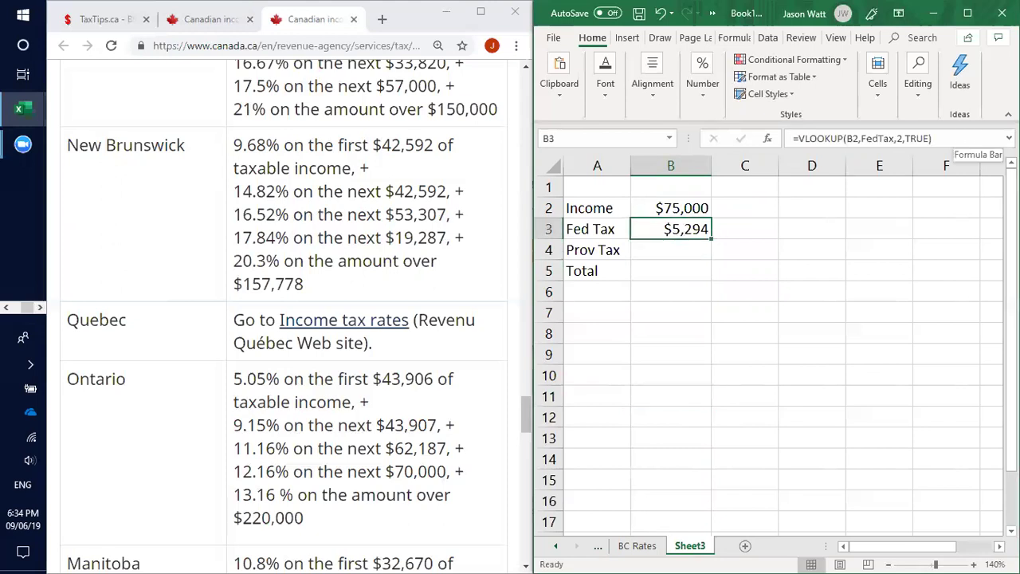
pyautogui.hotkey('ctrl', 'shift', 'u')
# Append +VLOOKUP(B2,FedTax,3,true)*(B2-VLOOKUP(B2, to the B3 formula
pyautogui.click(940, 144)
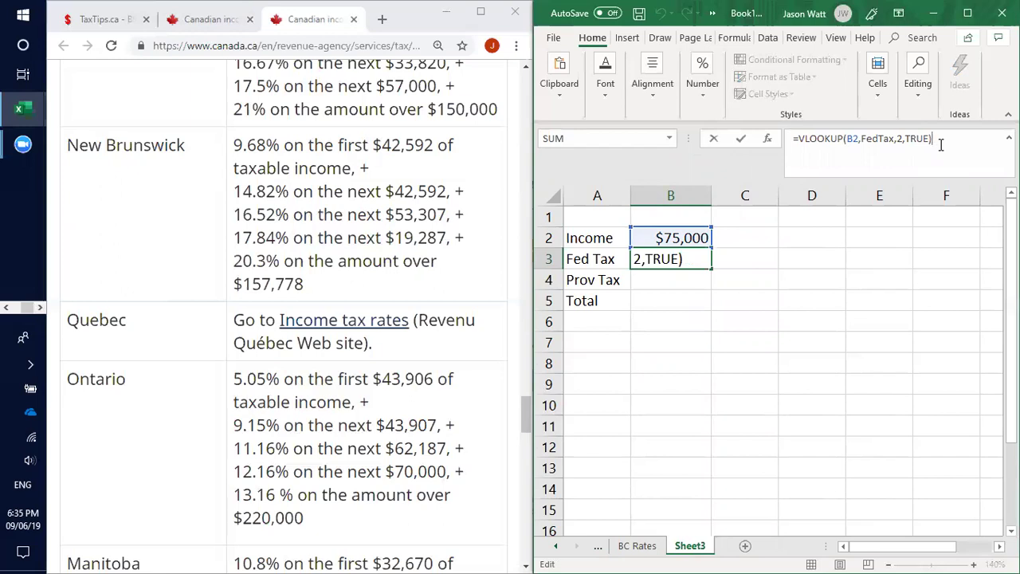
pyautogui.write('+V')
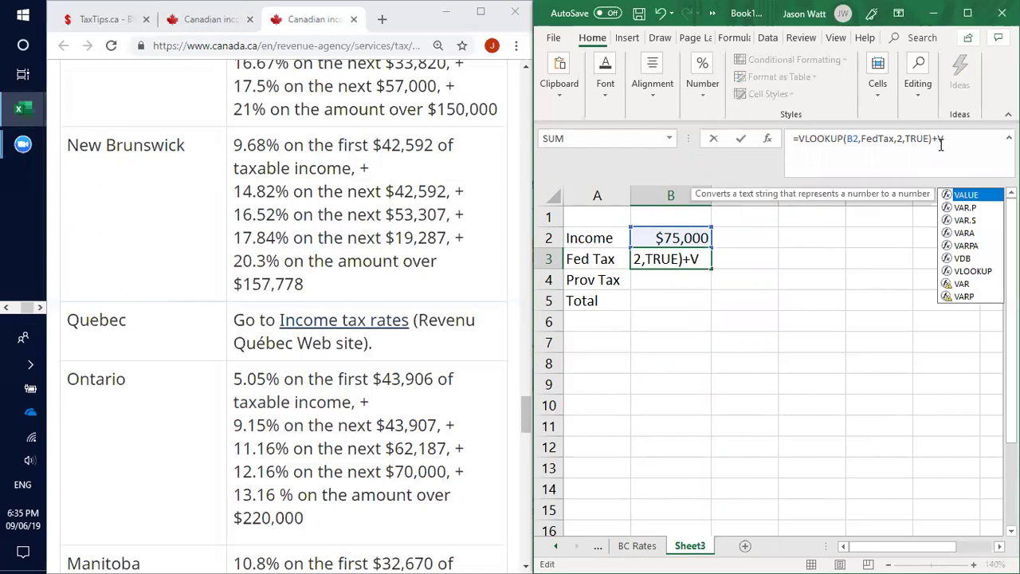
pyautogui.write('LOOKU')
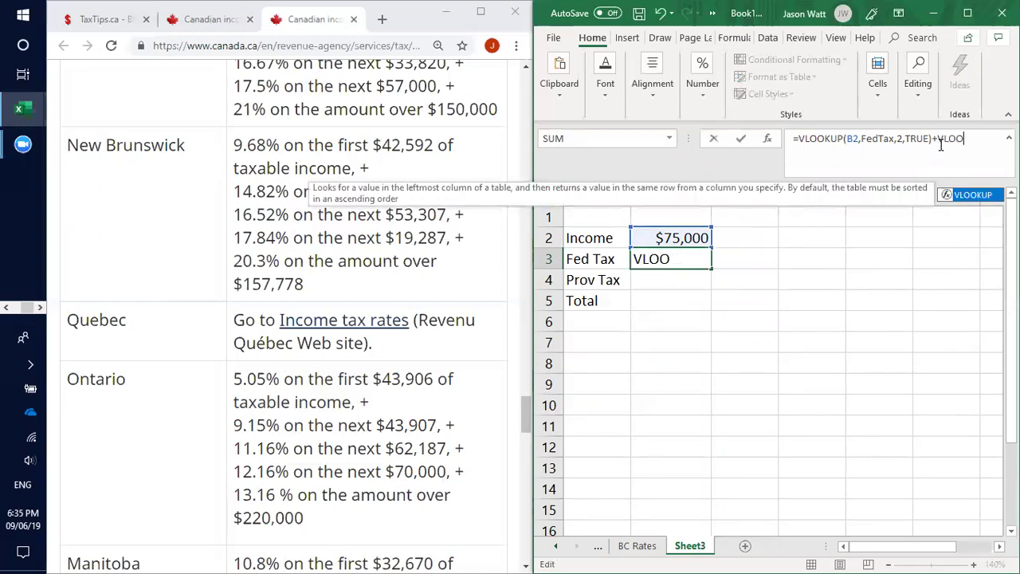
pyautogui.write('P')
pyautogui.press('BackSpace')
pyautogui.write('KUP(')
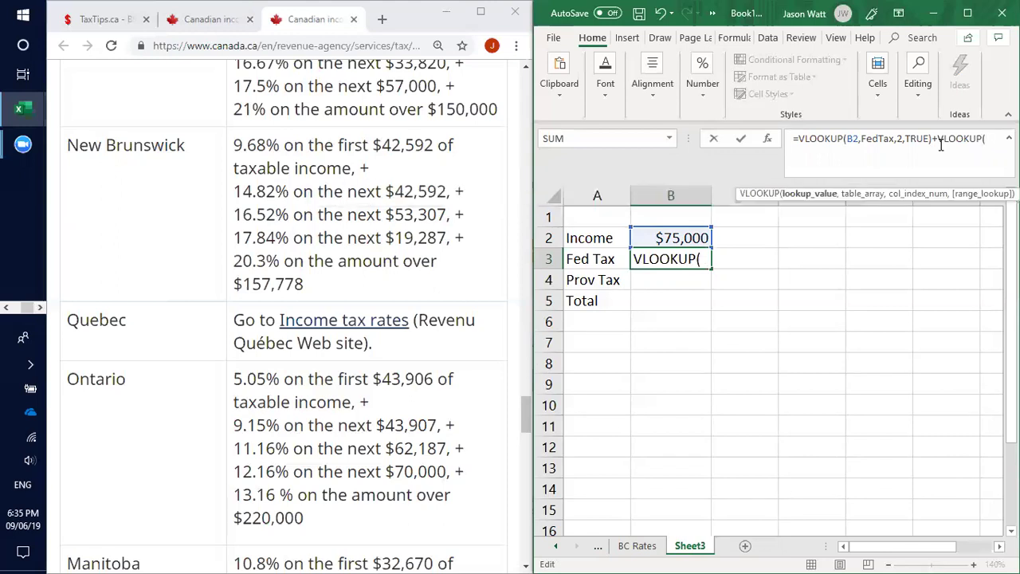
pyautogui.write('B2')
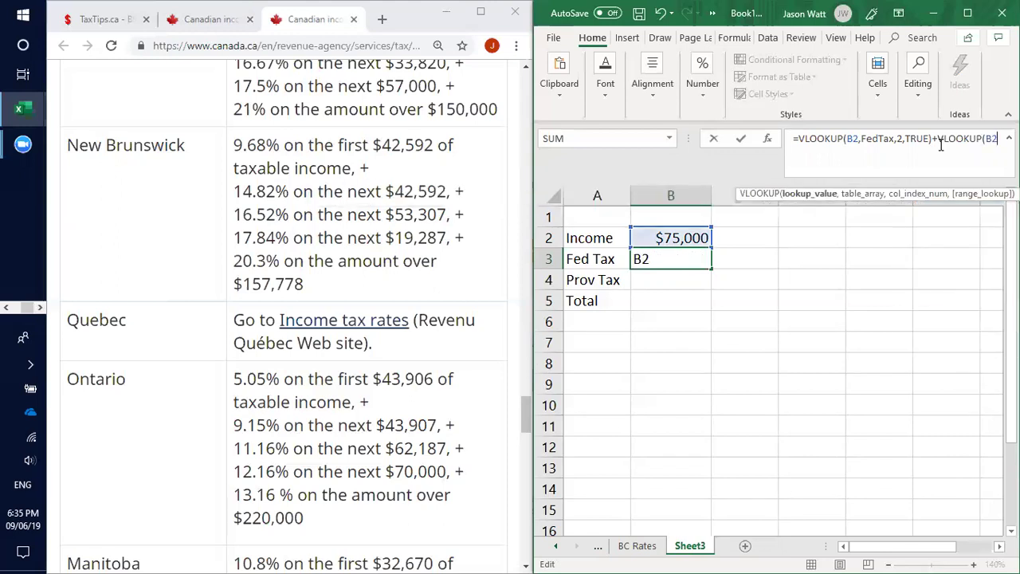
pyautogui.write(',')
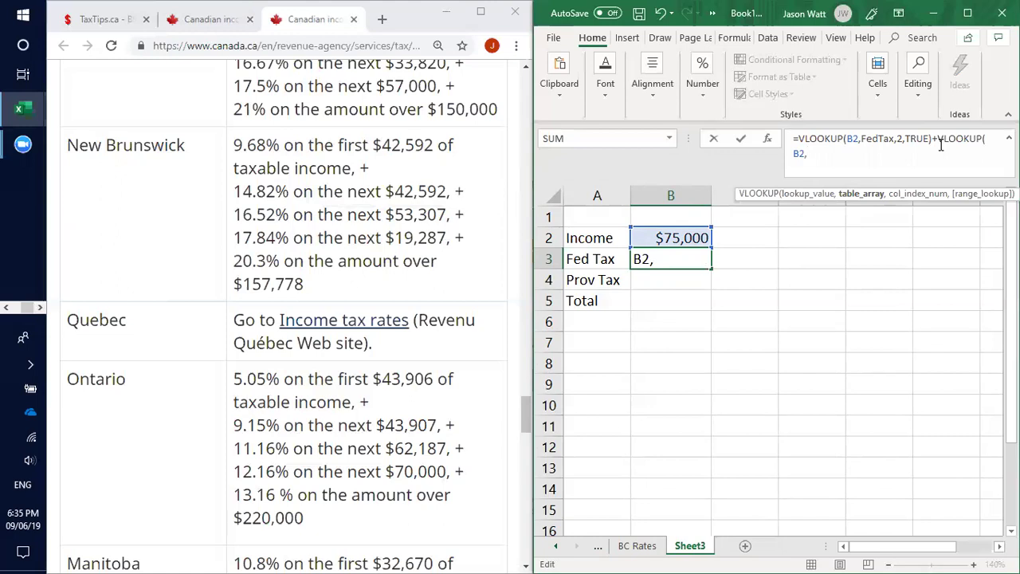
pyautogui.write('Fe')
pyautogui.doubleClick(836, 209)
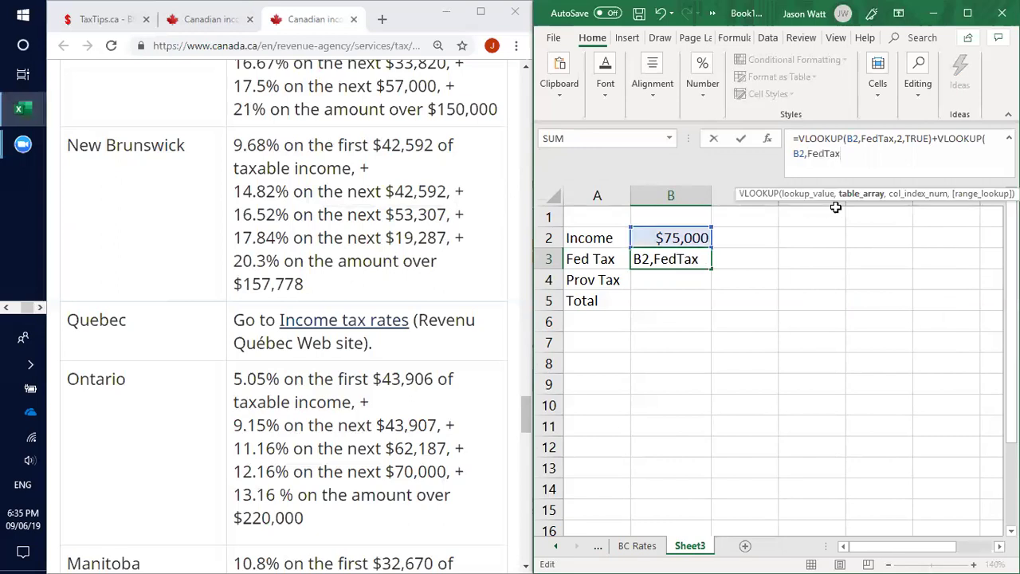
pyautogui.write(',')
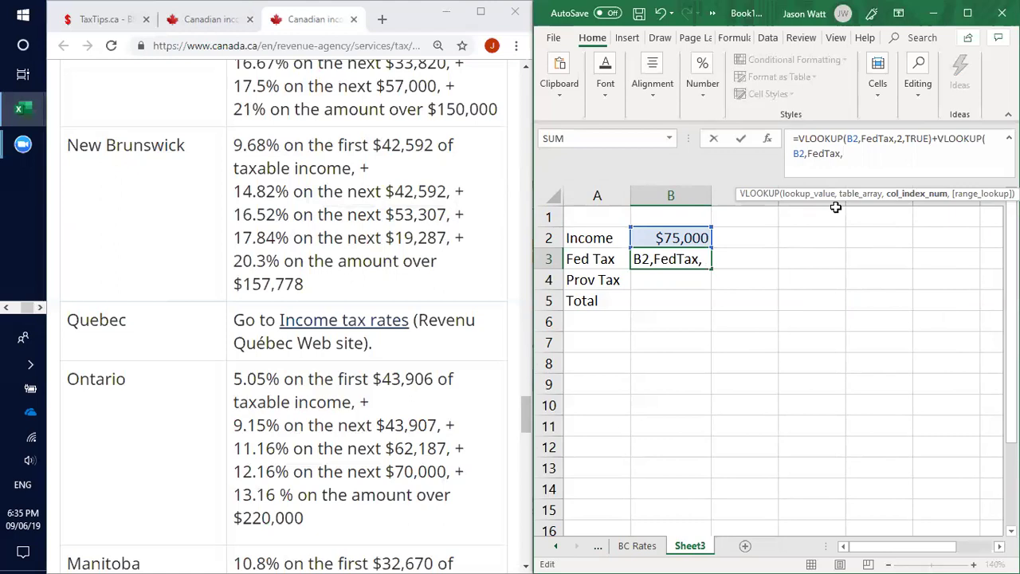
pyautogui.write('3,true)')
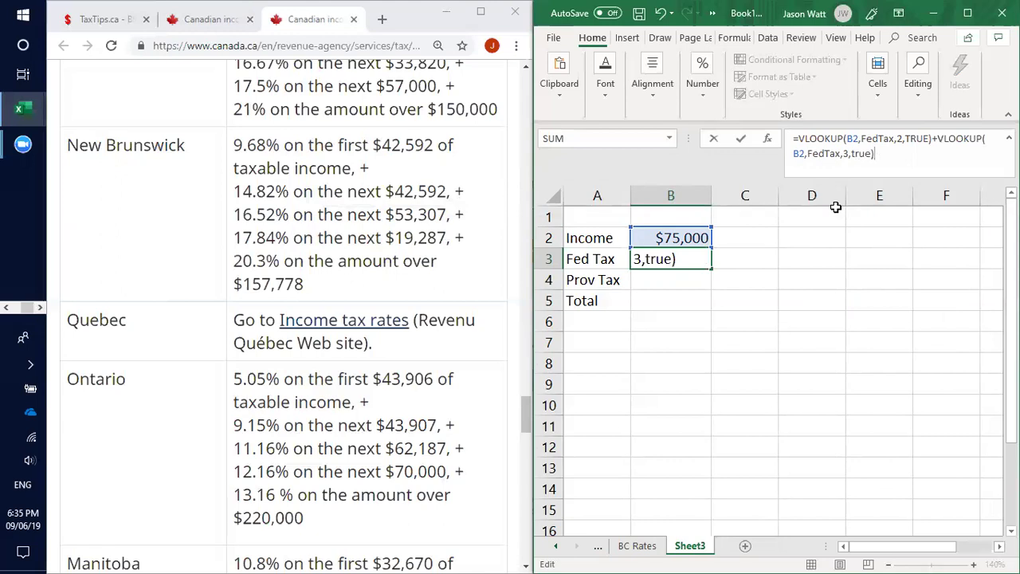
pyautogui.write('*(B2')
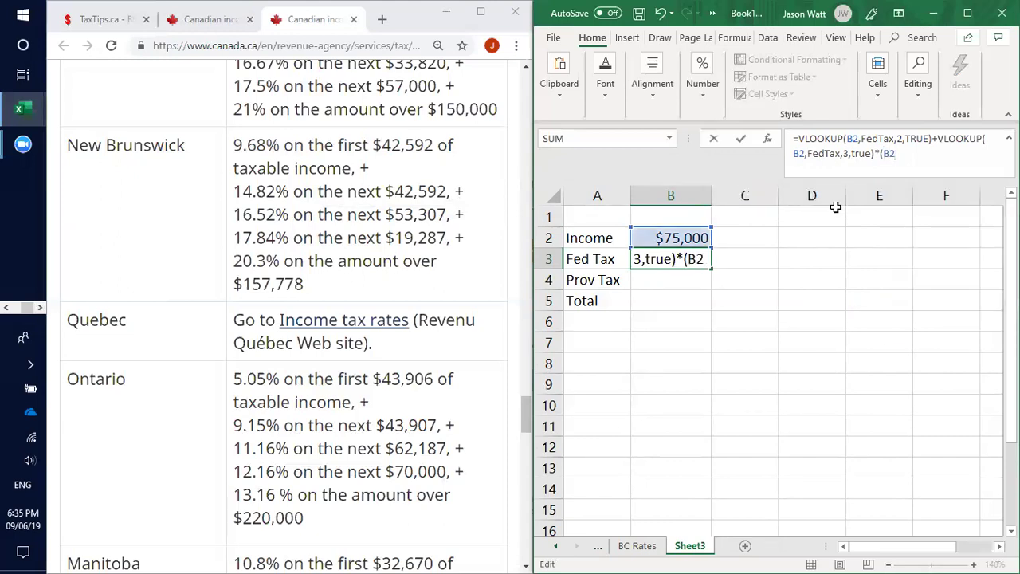
pyautogui.write('-')
pyautogui.press('BackSpace')
pyautogui.write('-VLOOKU')
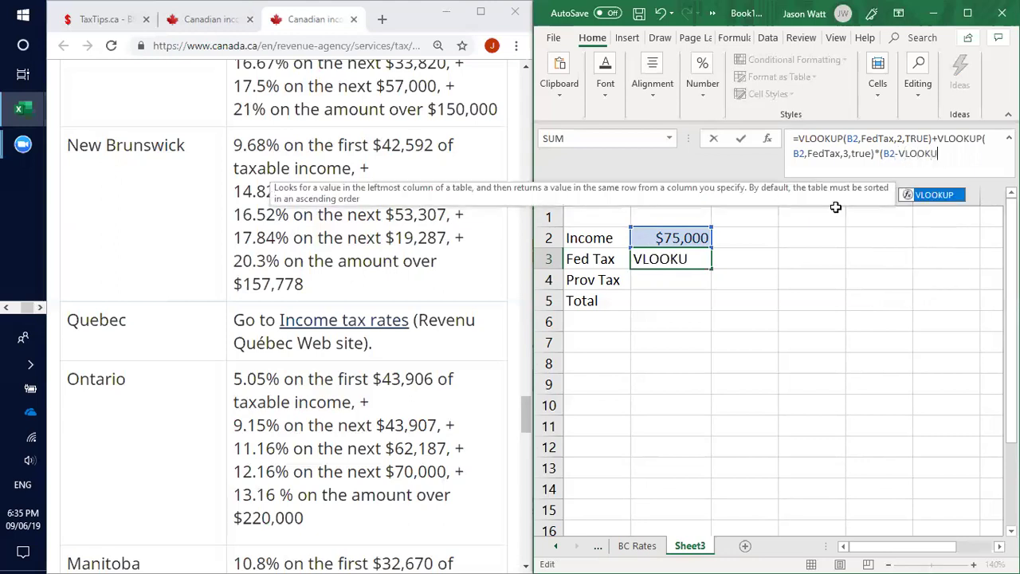
pyautogui.write('P(')
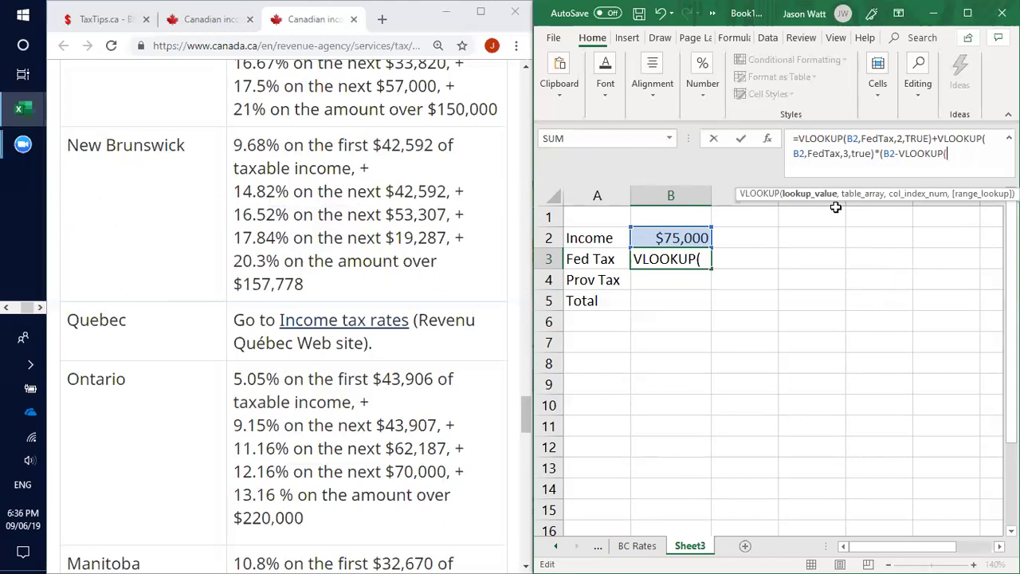
pyautogui.write('B2')
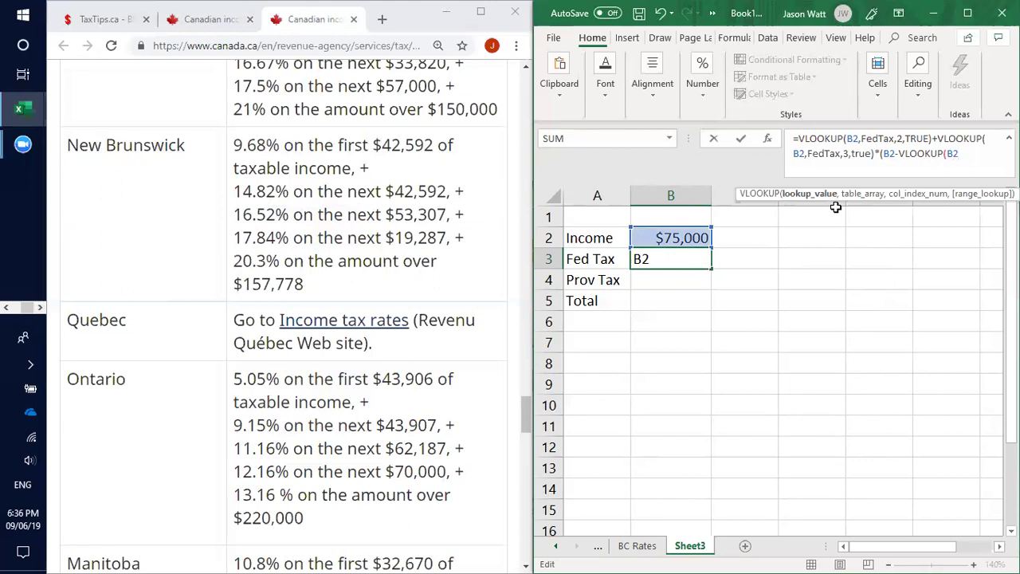
pyautogui.write(',Fe')
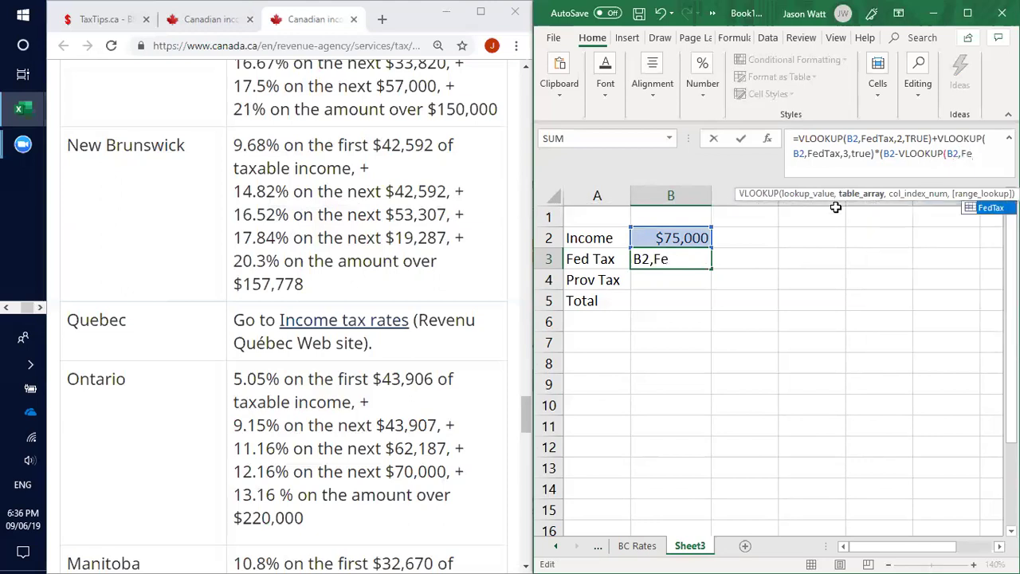
# Close the B3 formula with FedTax,1,True)) so Fed Tax shows $10,959.85
pyautogui.click(987, 209)
pyautogui.doubleClick(987, 208)
pyautogui.press('Return')
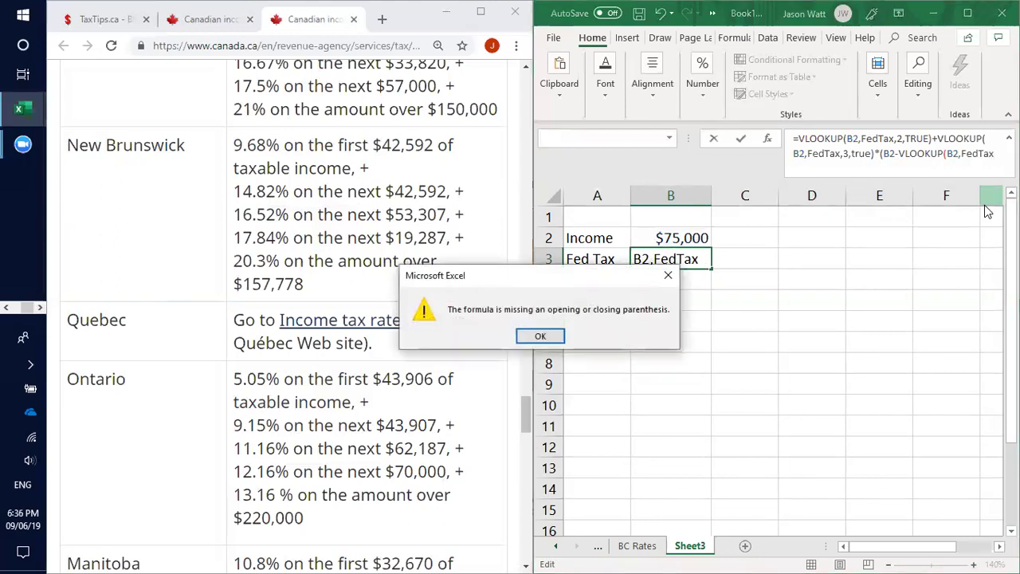
pyautogui.click(554, 338)
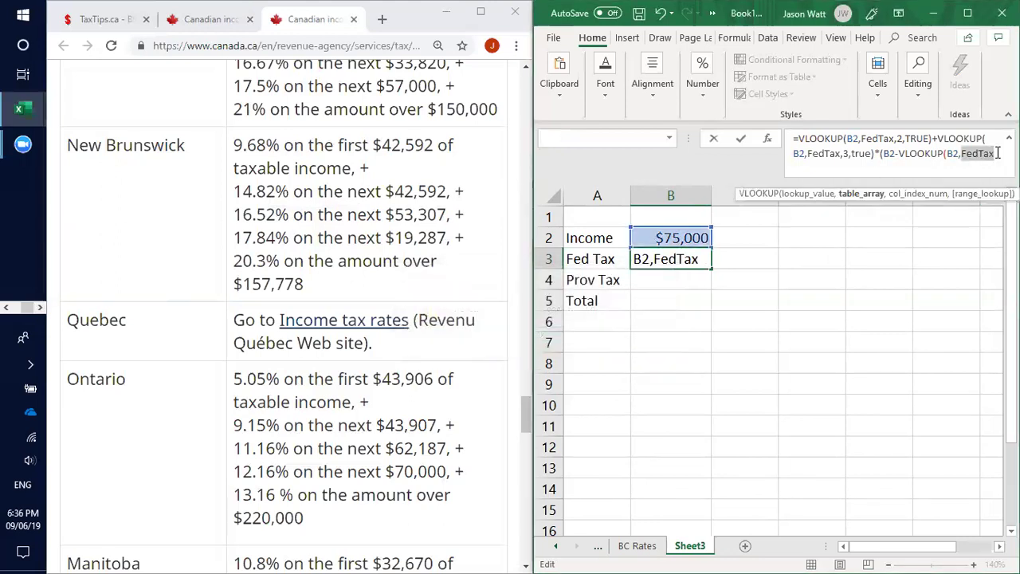
pyautogui.write(',')
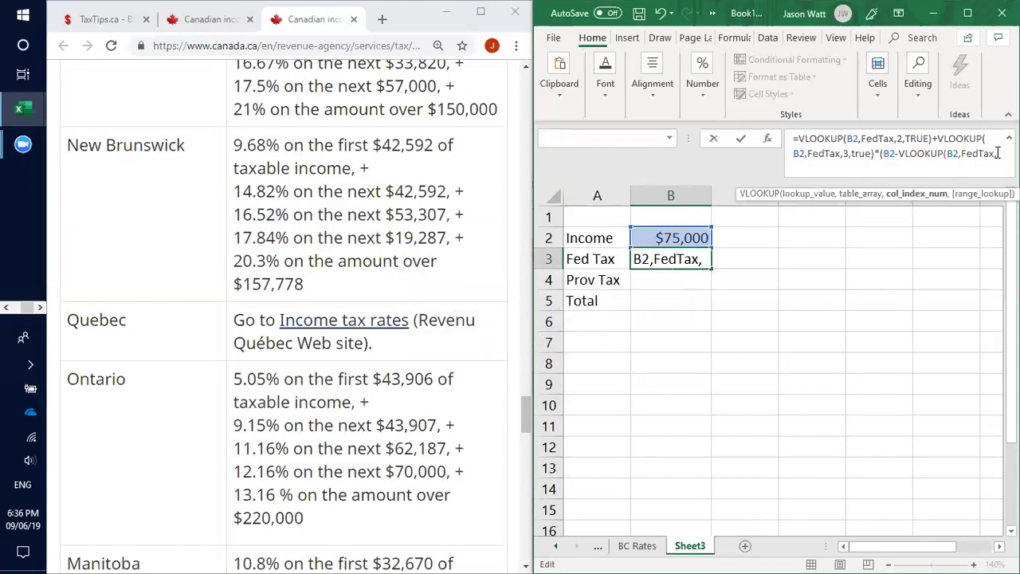
pyautogui.write('2')
pyautogui.press('BackSpace')
pyautogui.write('1')
pyautogui.write(',True)')
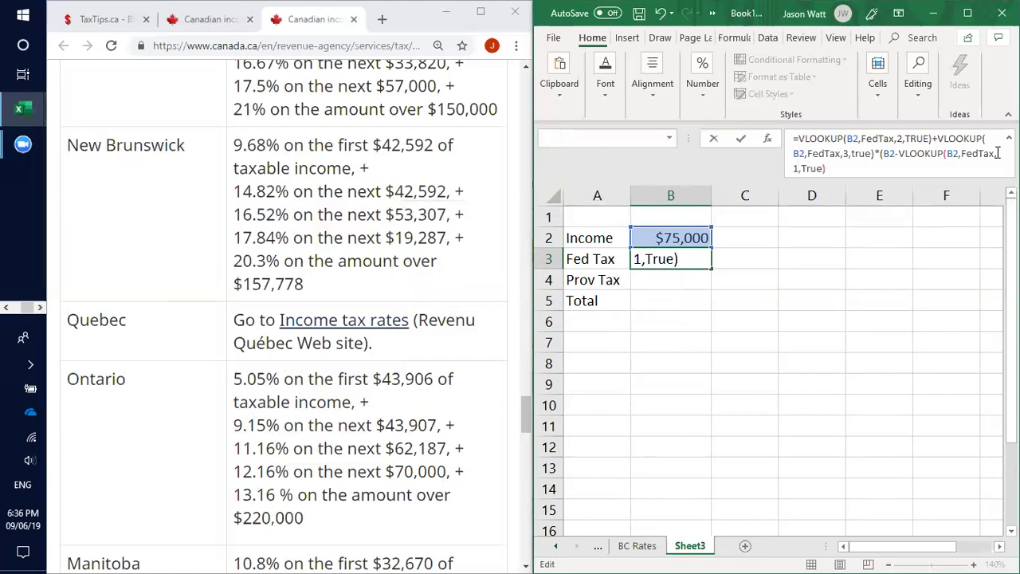
pyautogui.write(')')
pyautogui.press('Return')
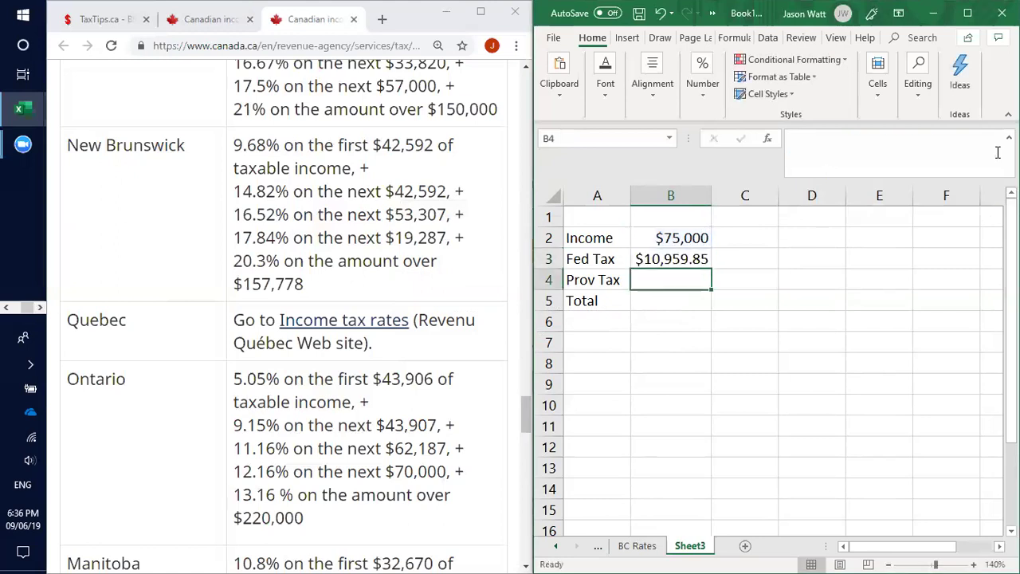
# Format B2 through B5 as Currency with 0 decimal places
pyautogui.click(678, 259)
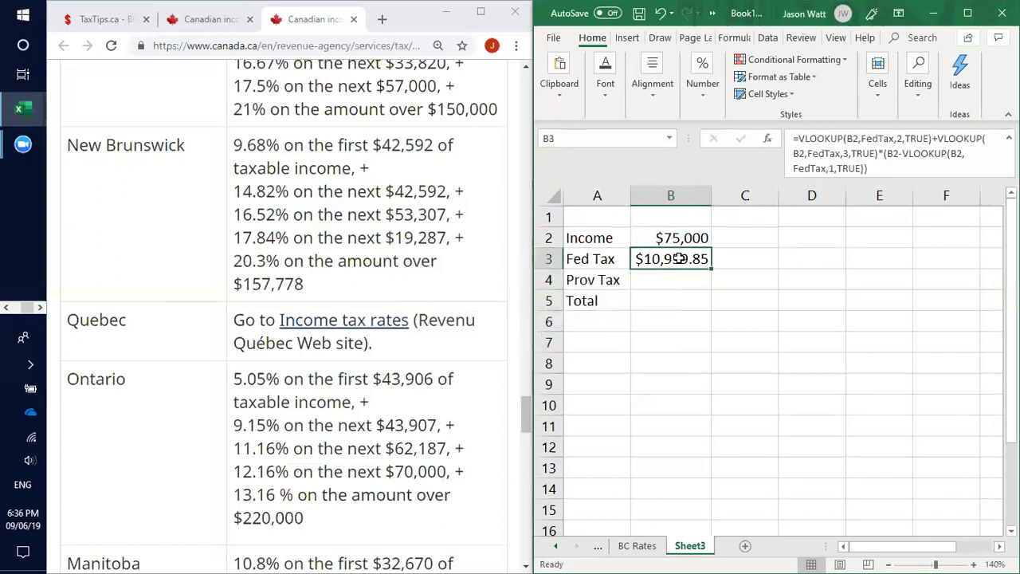
pyautogui.moveTo(666, 237); pyautogui.dragTo(666, 299)
pyautogui.rightClick(673, 249)
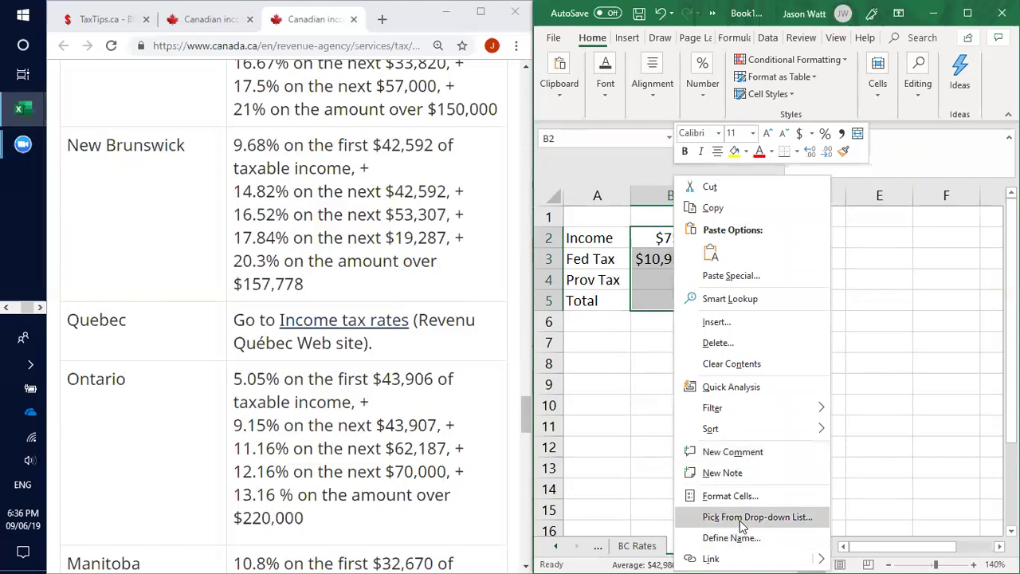
pyautogui.click(730, 495)
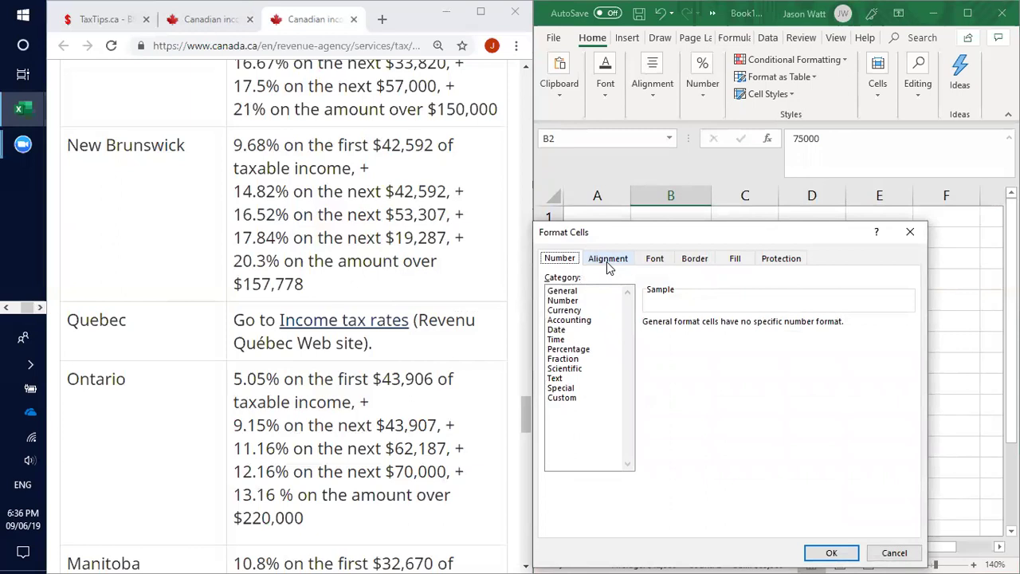
pyautogui.click(607, 259)
pyautogui.click(561, 259)
pyautogui.click(578, 311)
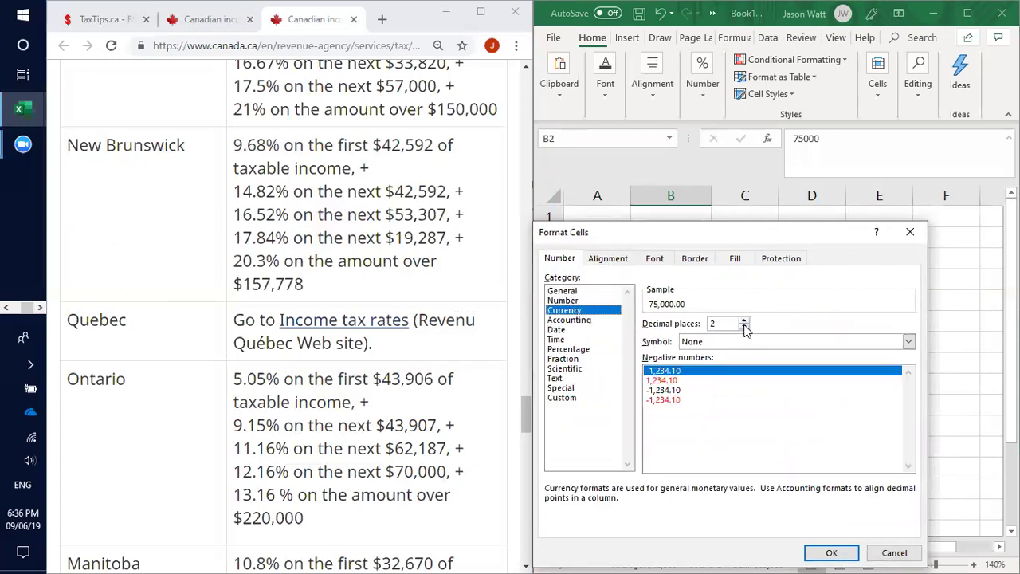
pyautogui.doubleClick(744, 327)
pyautogui.click(825, 555)
pyautogui.click(746, 404)
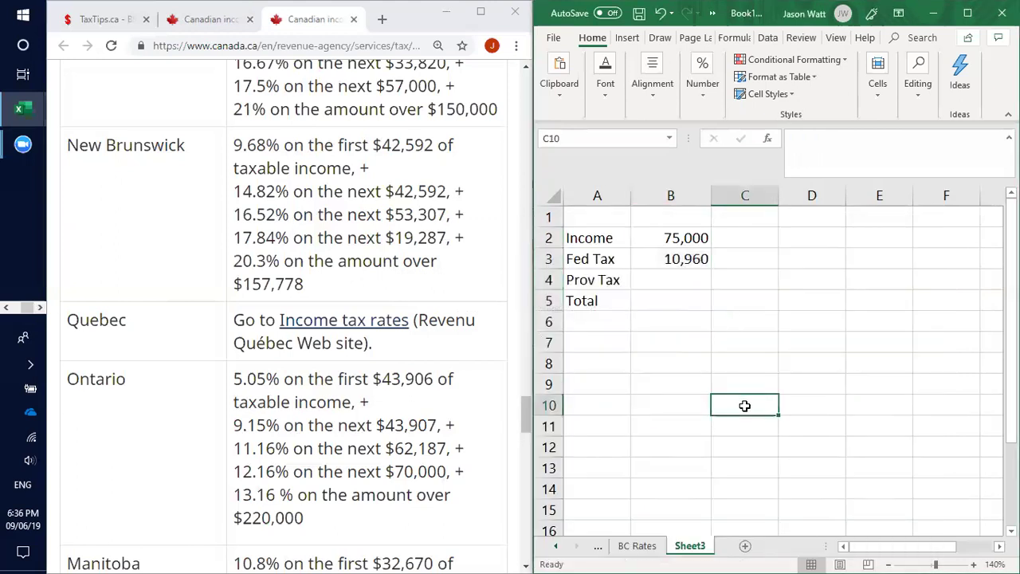
# Reapply the Currency format to B2:B5 so values read $75,000 and $10,960
pyautogui.moveTo(656, 241); pyautogui.dragTo(662, 293)
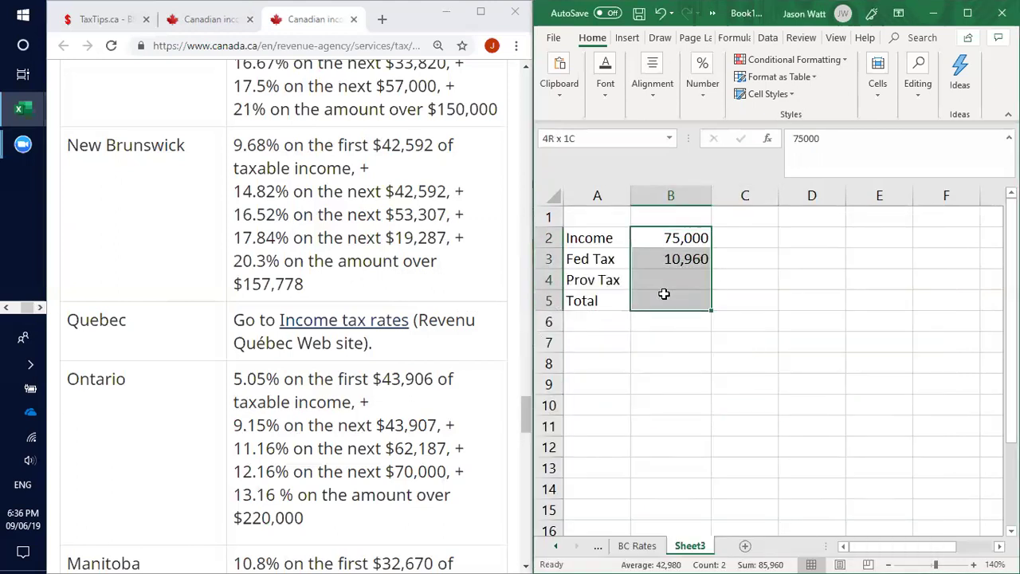
pyautogui.rightClick(650, 238)
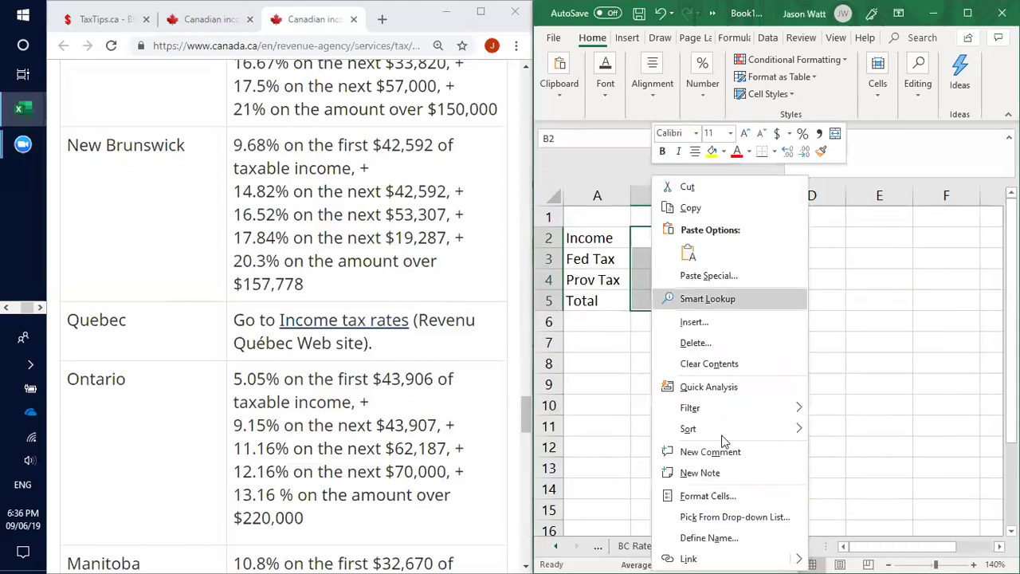
pyautogui.click(721, 492)
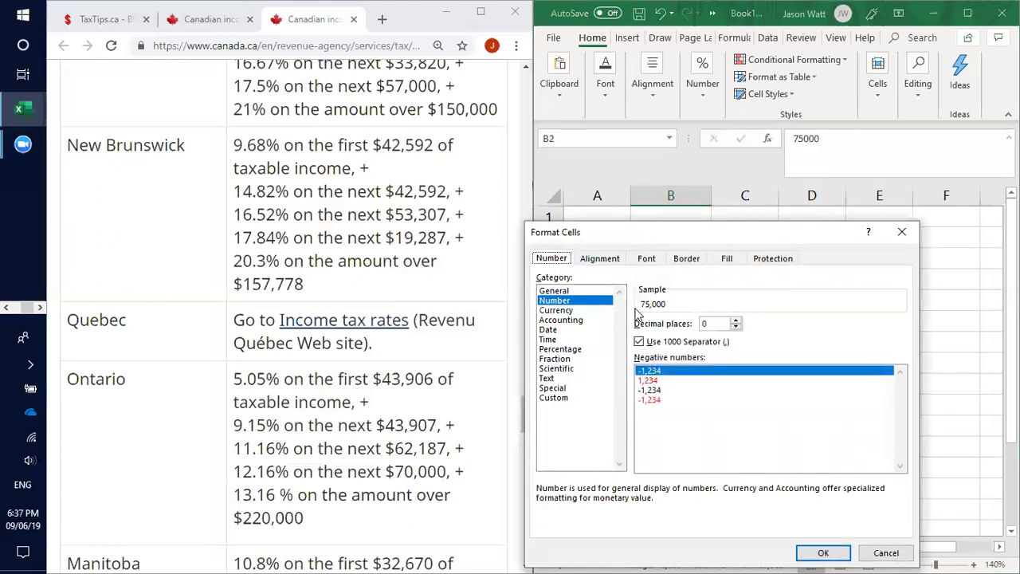
pyautogui.click(562, 310)
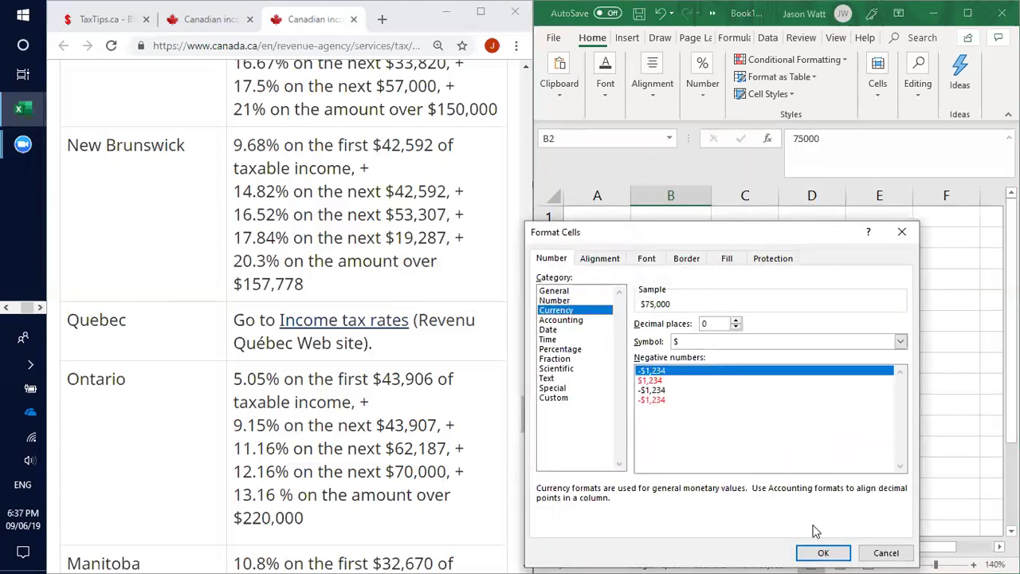
pyautogui.click(821, 549)
pyautogui.click(727, 384)
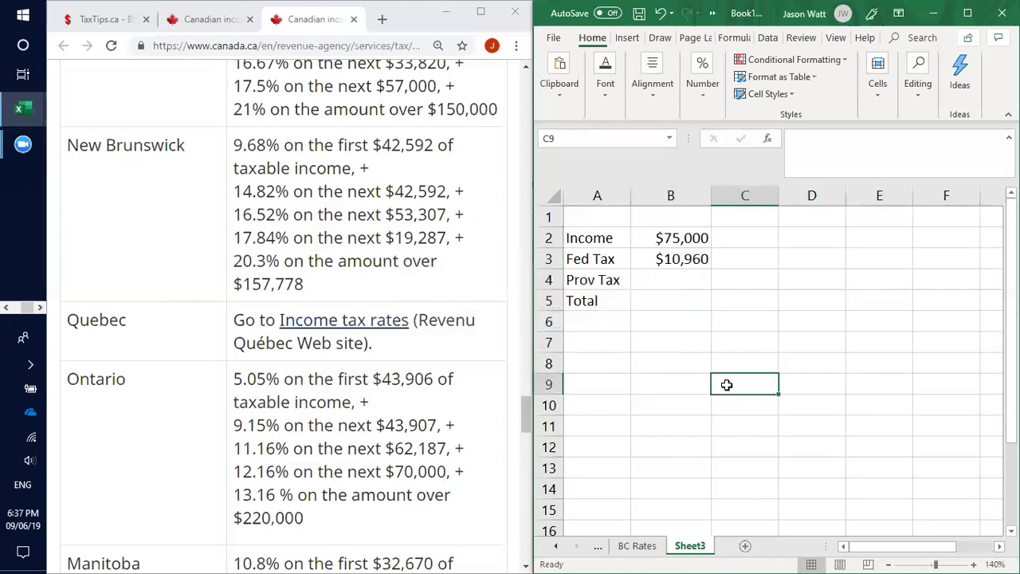
pyautogui.click(645, 235)
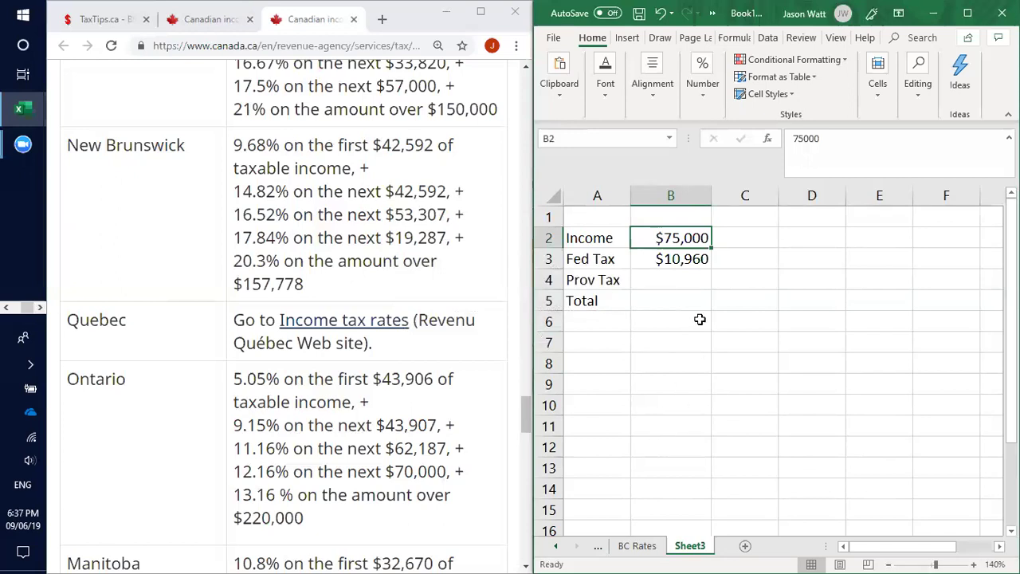
pyautogui.click(678, 259)
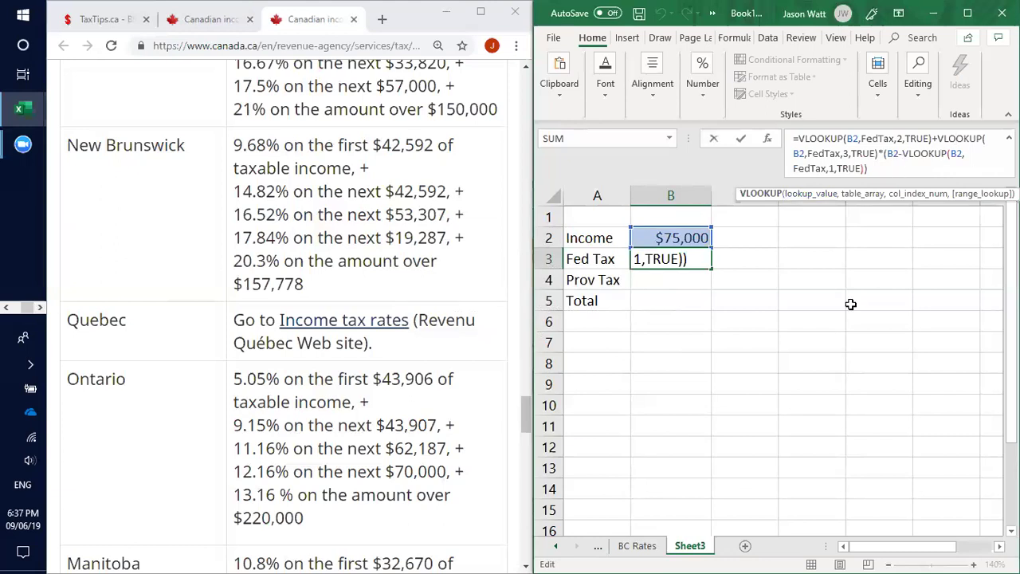
pyautogui.hotkey('ctrl', 'Return')
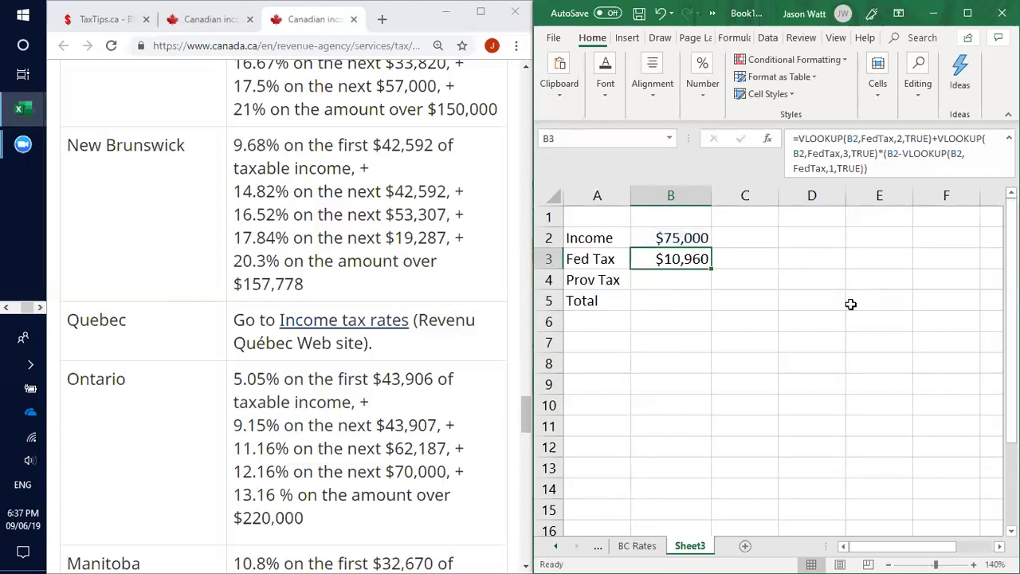
pyautogui.click(717, 407)
pyautogui.click(555, 545)
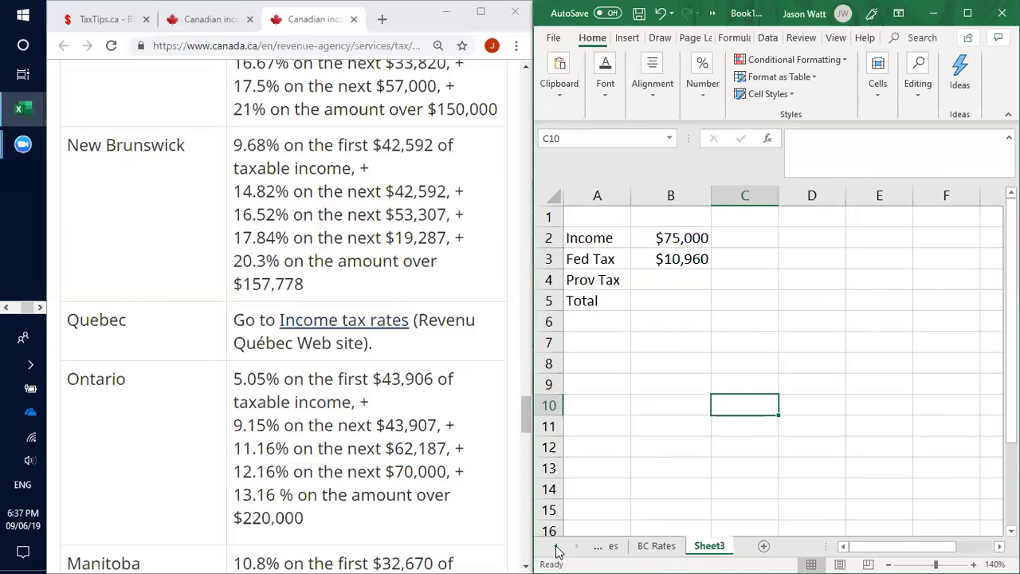
pyautogui.click(634, 546)
pyautogui.click(744, 423)
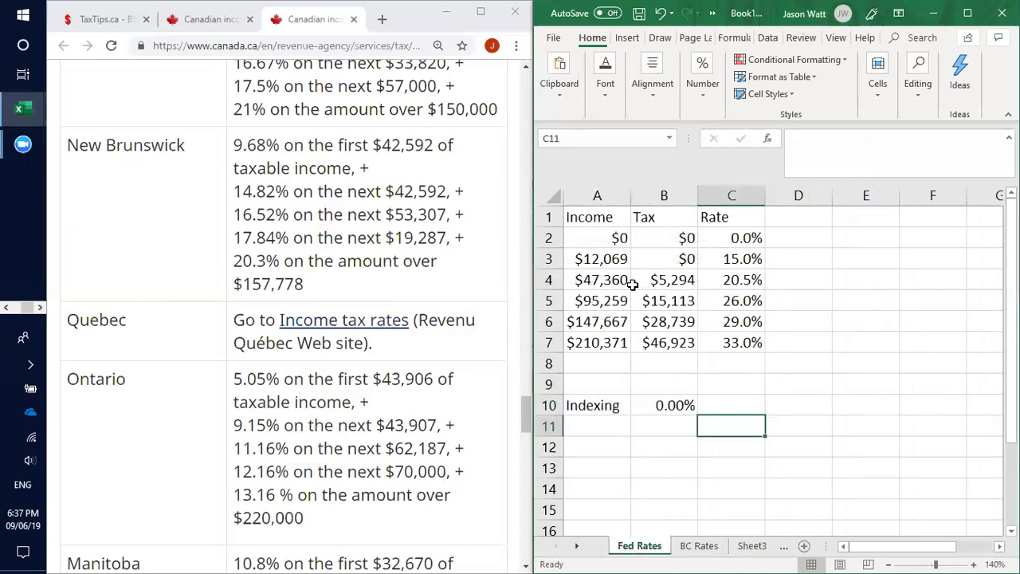
pyautogui.click(597, 279)
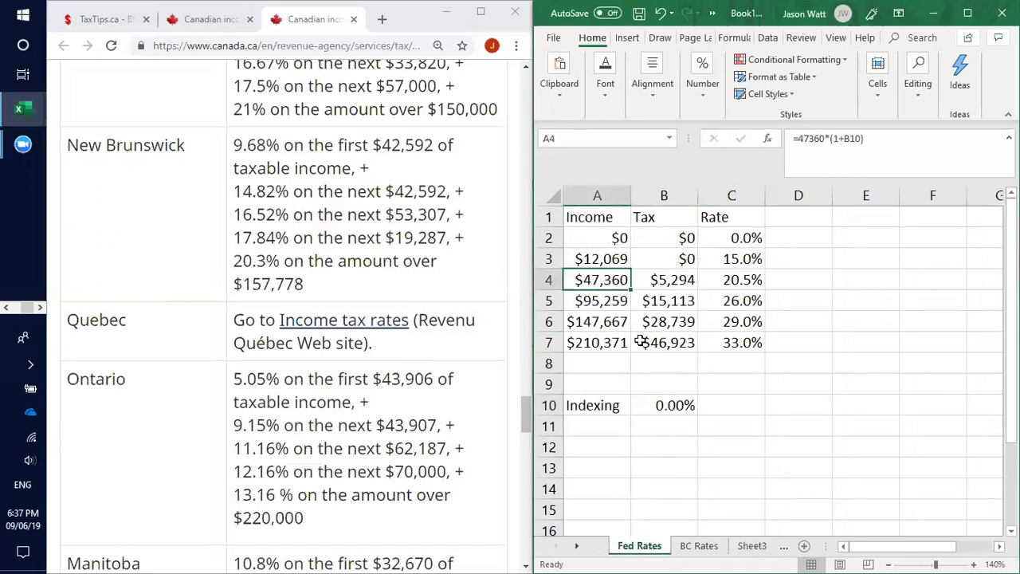
pyautogui.click(607, 301)
pyautogui.click(663, 280)
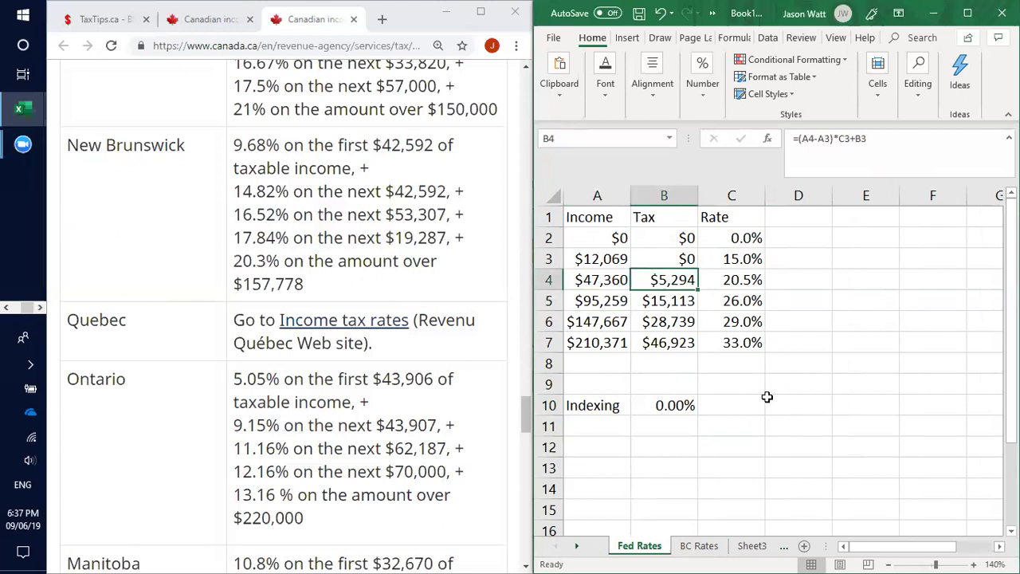
pyautogui.click(624, 362)
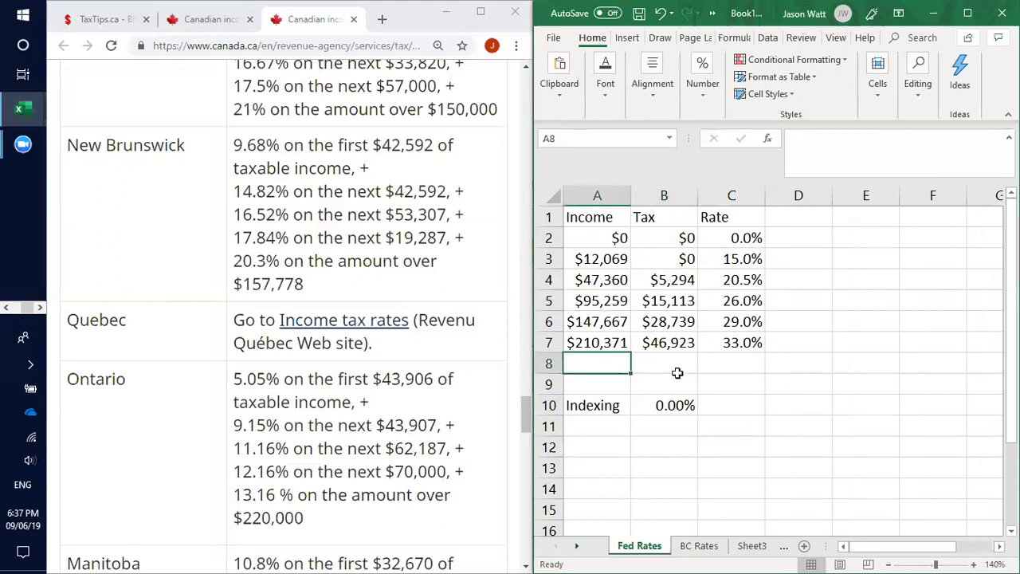
pyautogui.click(598, 299)
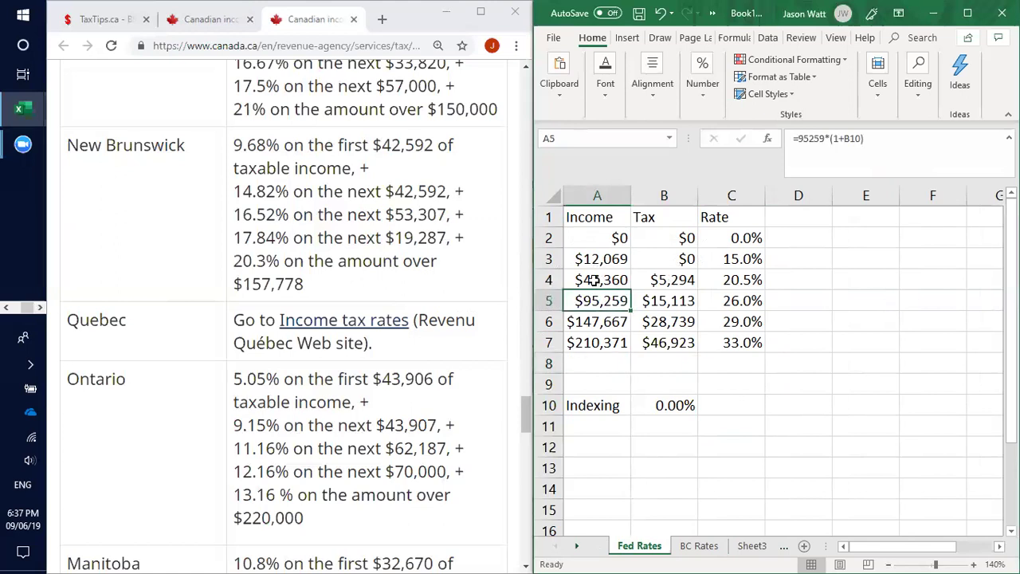
pyautogui.click(600, 284)
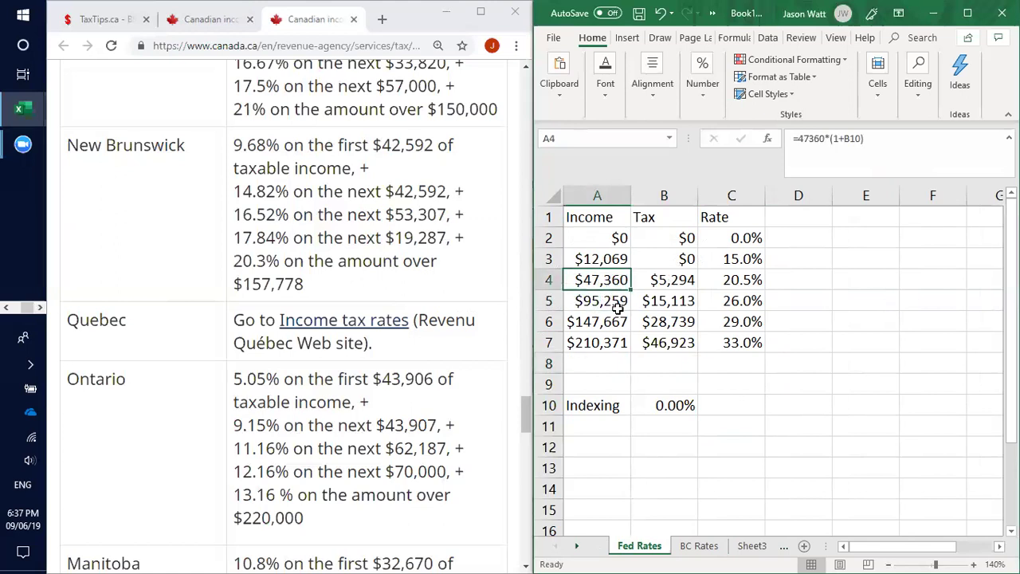
pyautogui.click(634, 317)
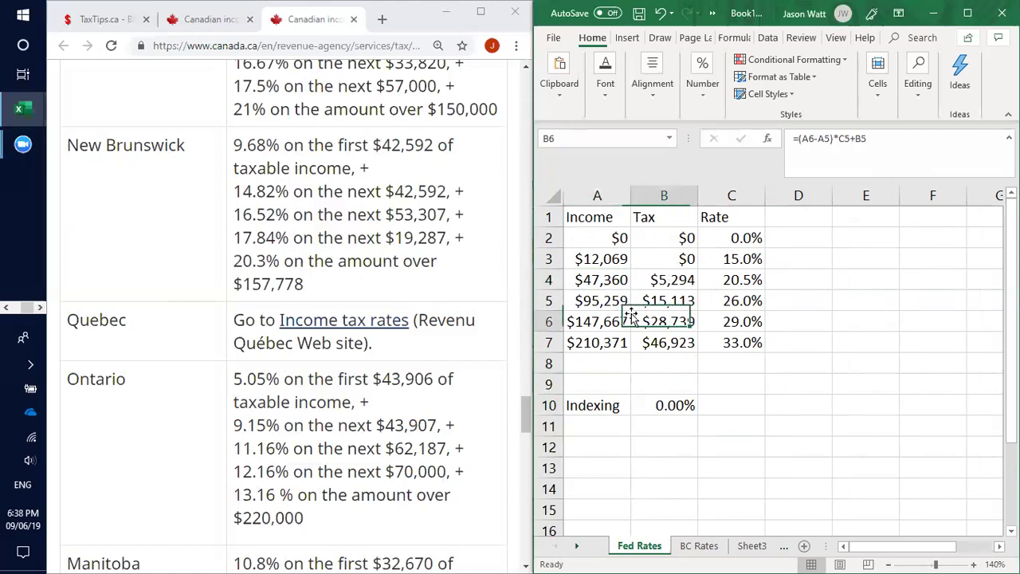
pyautogui.click(743, 300)
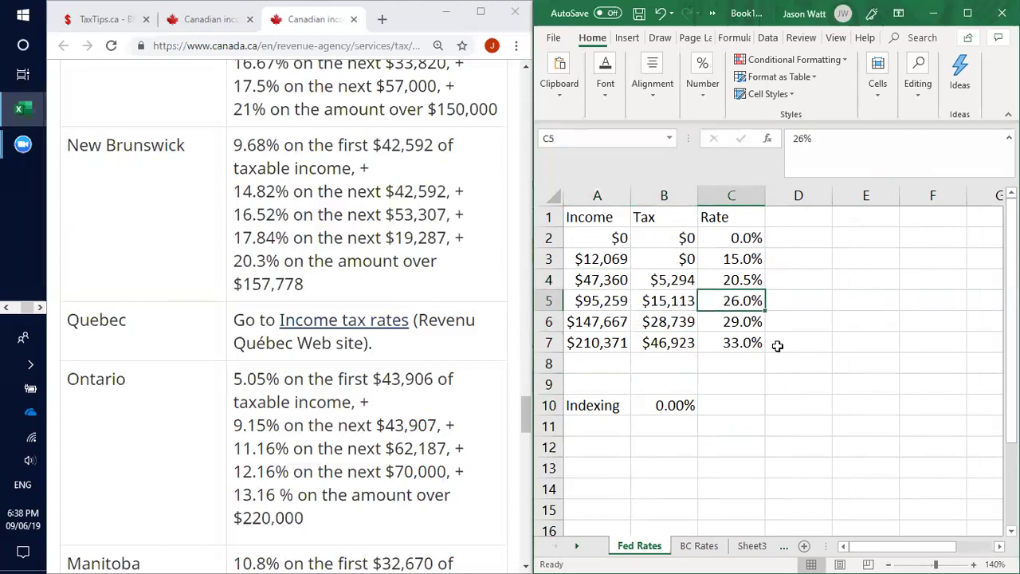
pyautogui.click(721, 279)
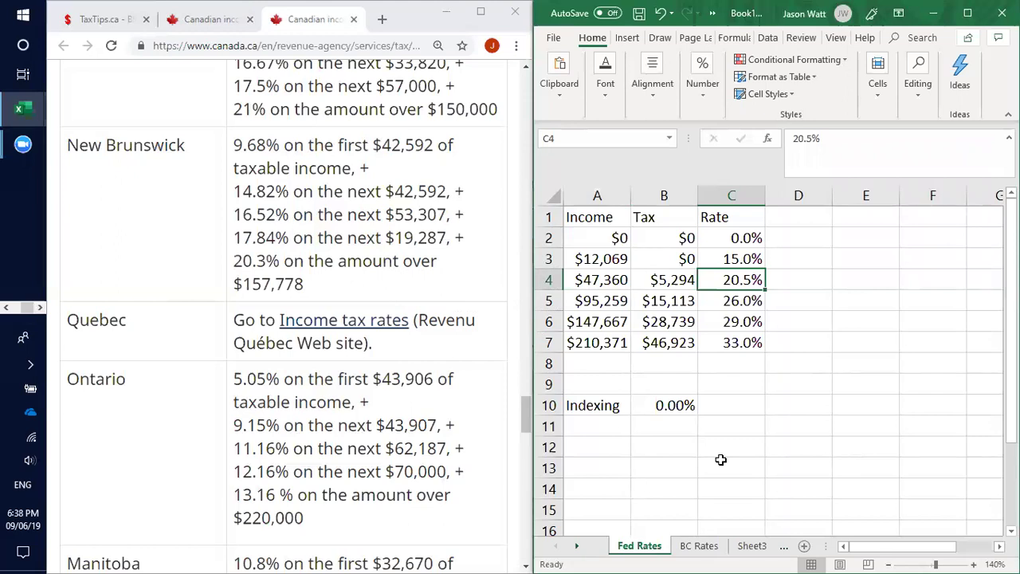
pyautogui.click(751, 545)
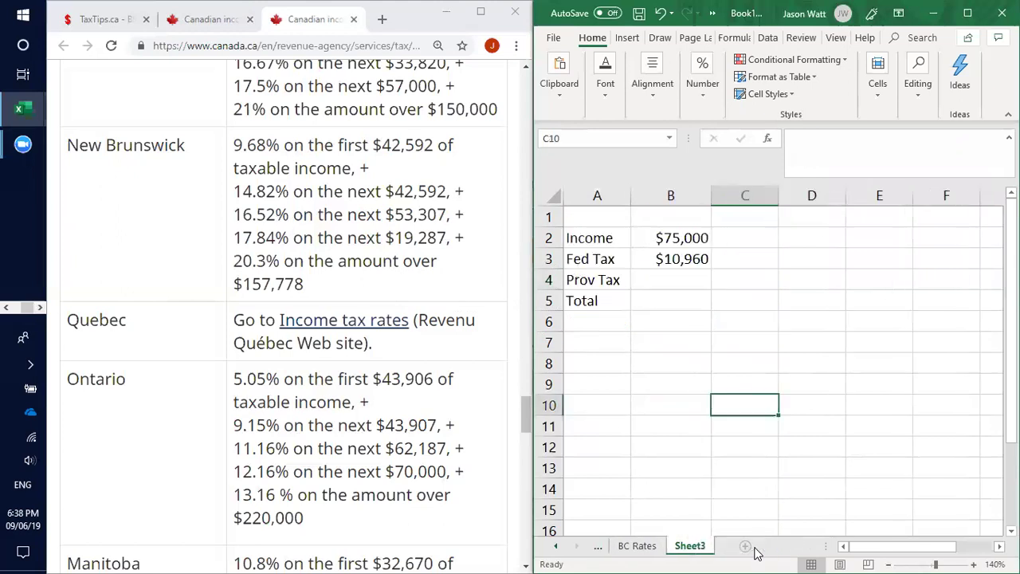
pyautogui.click(671, 258)
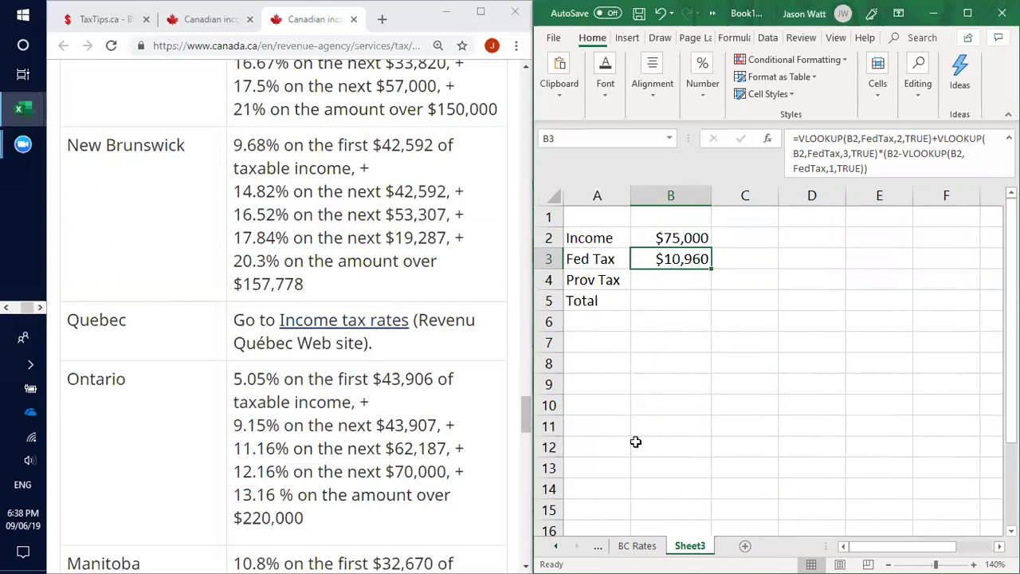
pyautogui.click(555, 545)
pyautogui.click(635, 545)
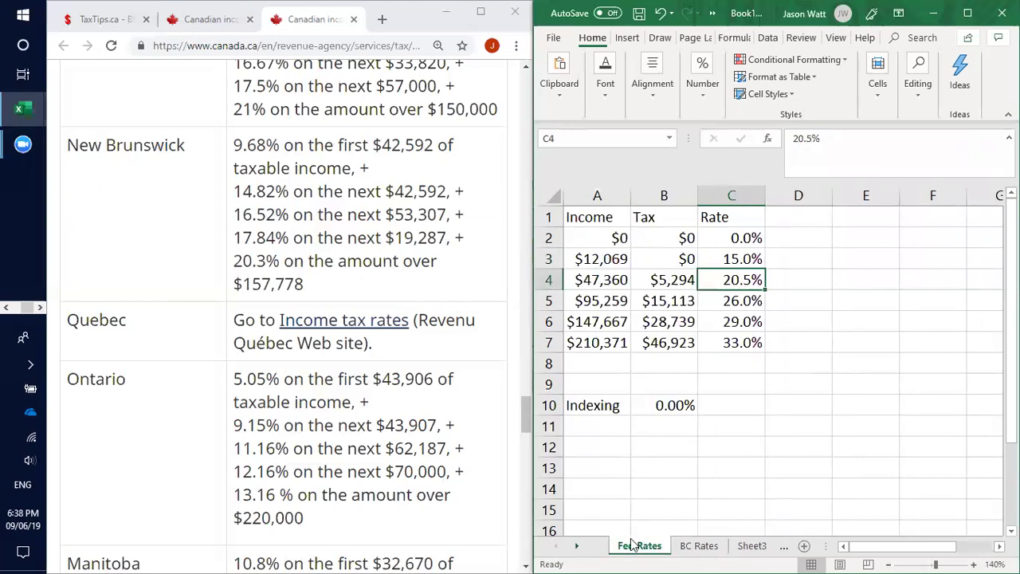
pyautogui.click(814, 403)
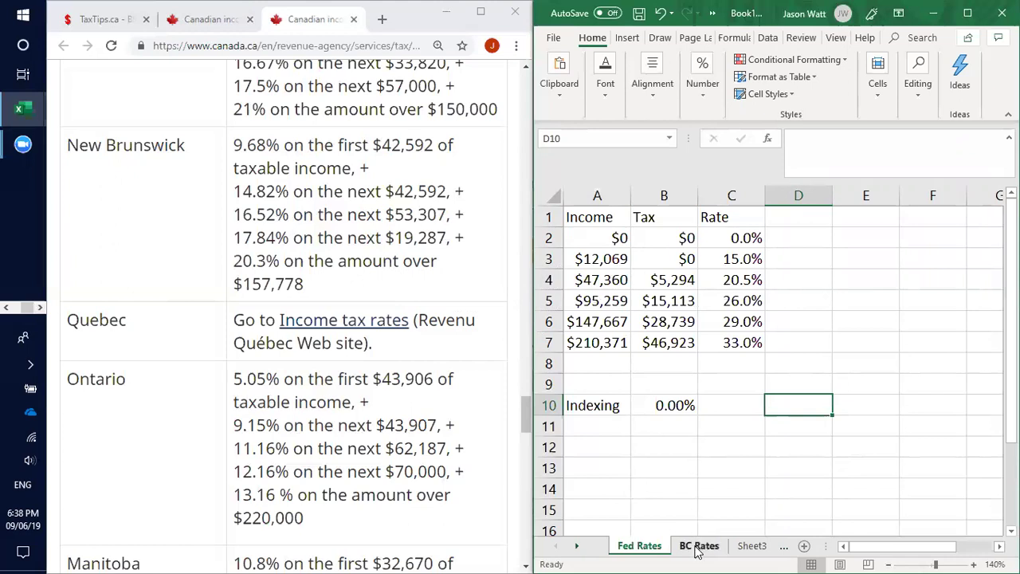
pyautogui.click(752, 546)
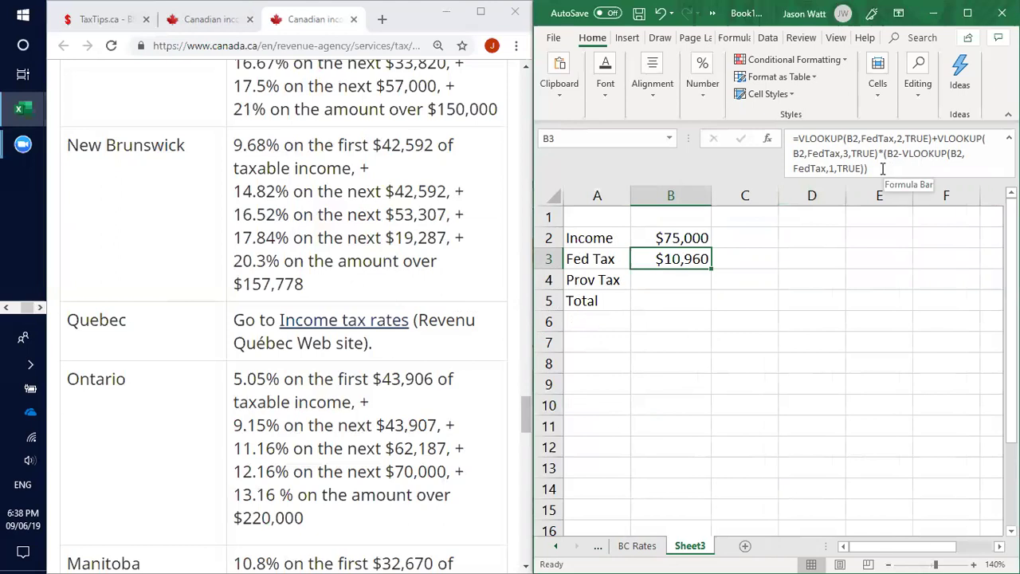
# Enter =VLOOKUP(B2,BCRates,2,True) in Prov Tax cell B4, showing $1,519
pyautogui.click(667, 279)
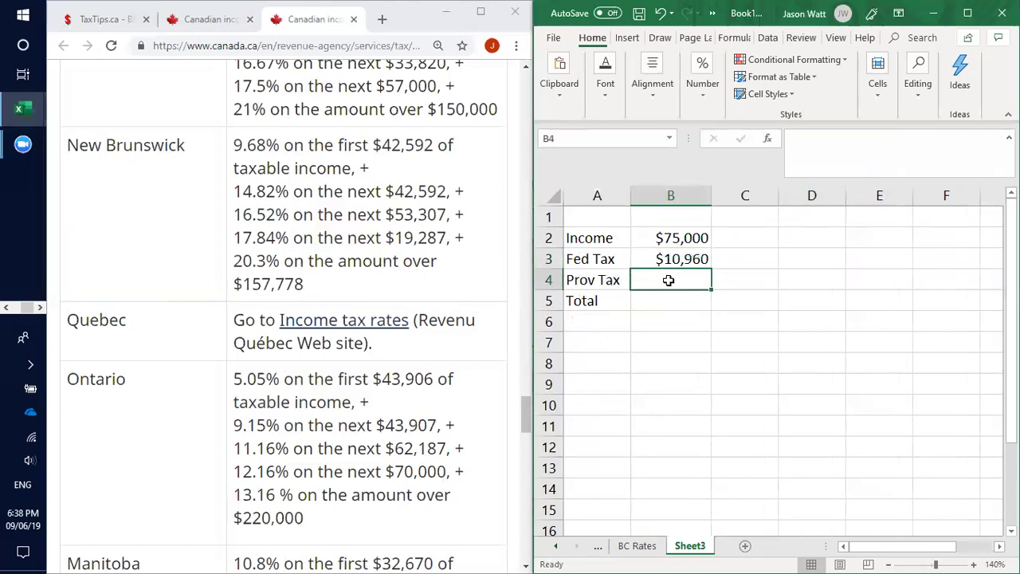
pyautogui.write('=')
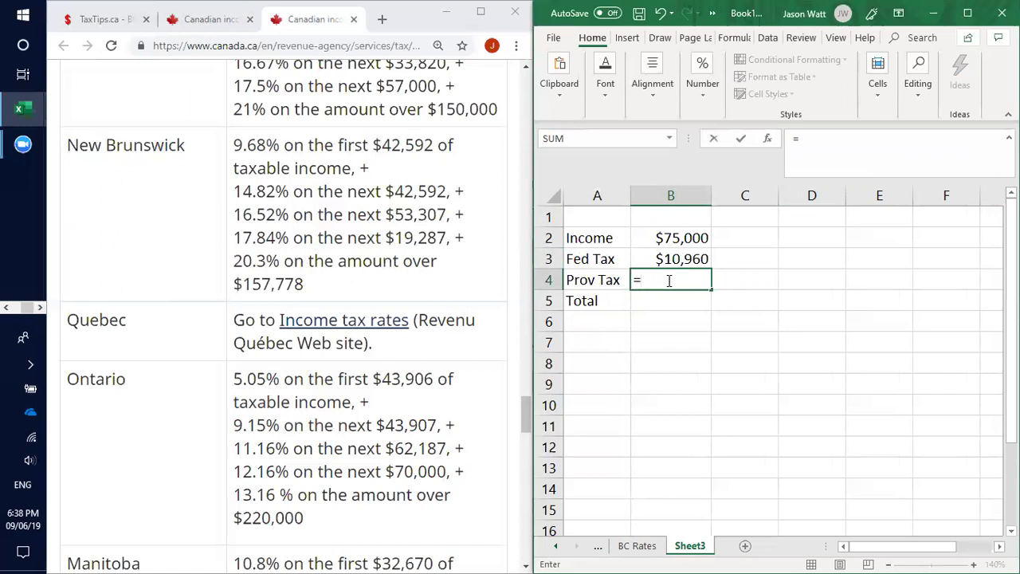
pyautogui.write('VLook')
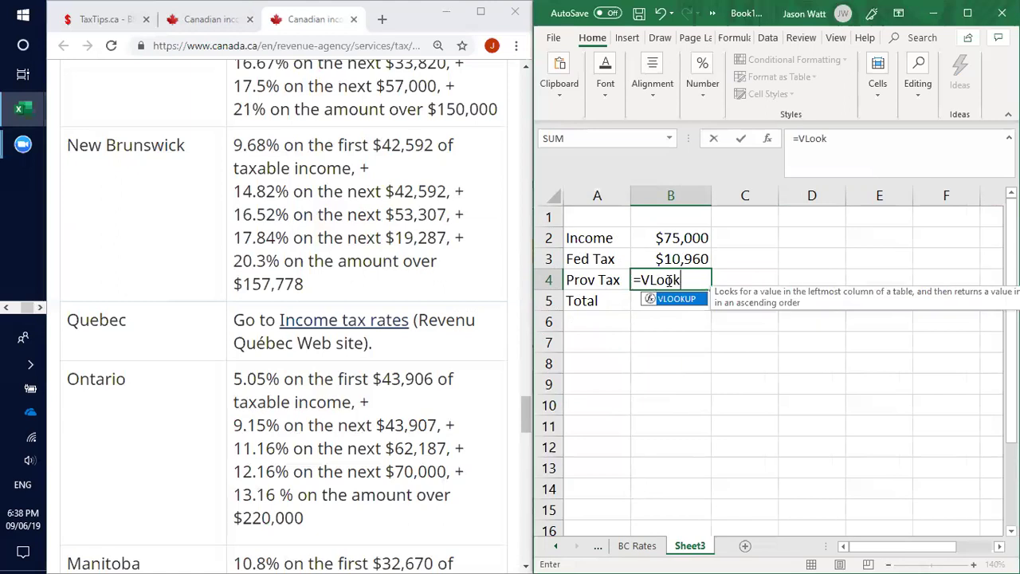
pyautogui.write('up(')
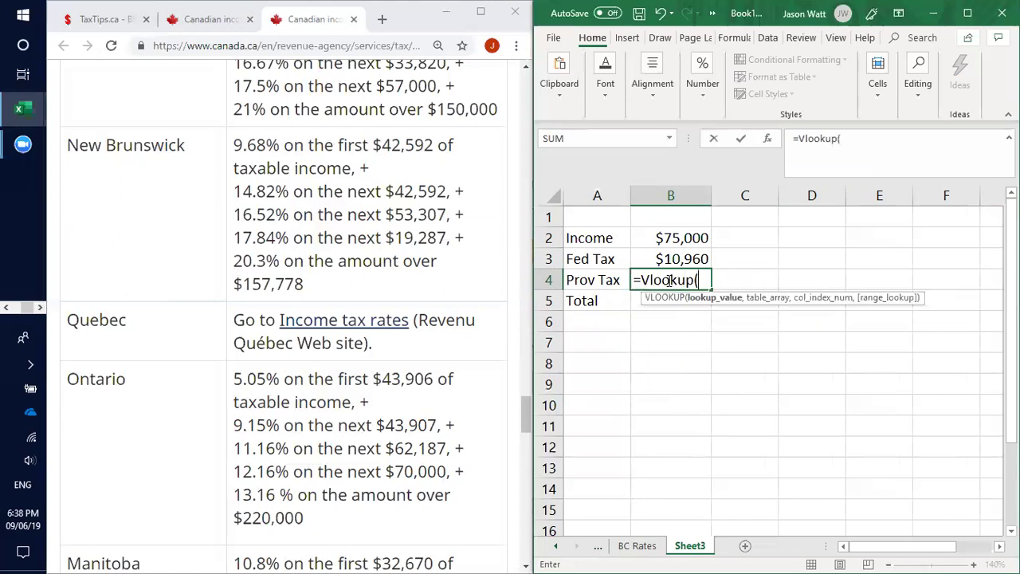
pyautogui.click(868, 139)
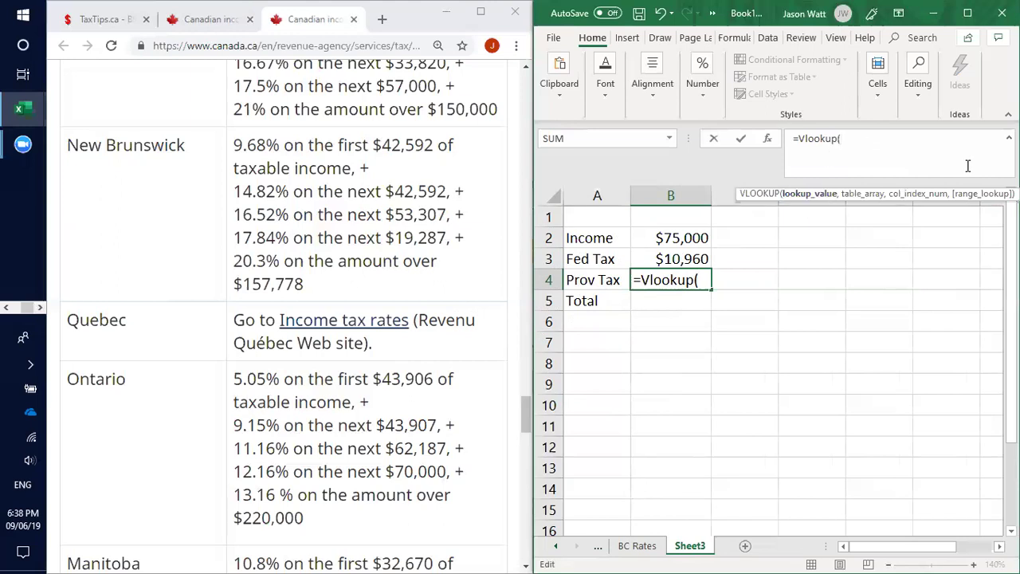
pyautogui.write('B2,')
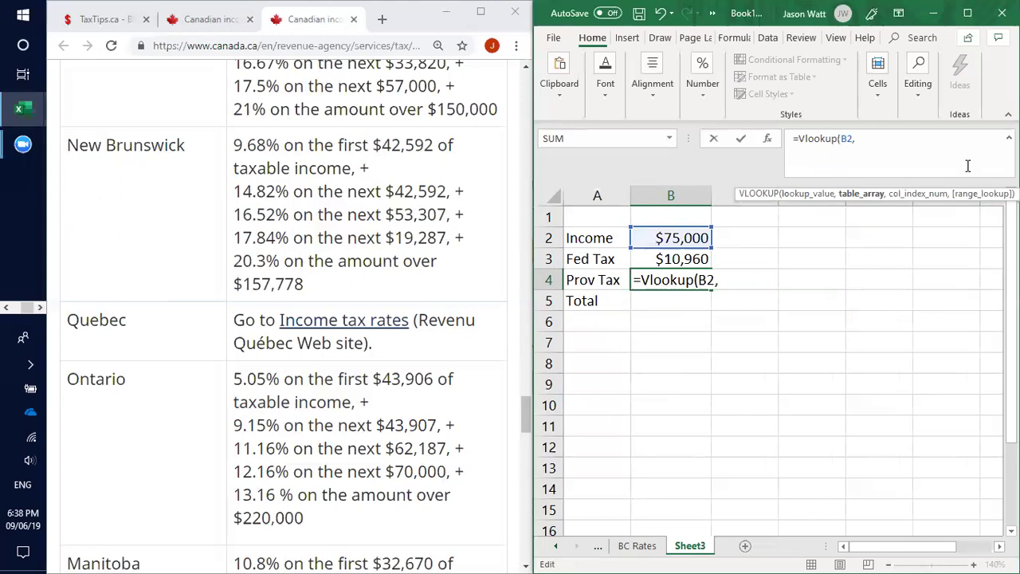
pyautogui.write('P')
pyautogui.press('BackSpace')
pyautogui.write('BC')
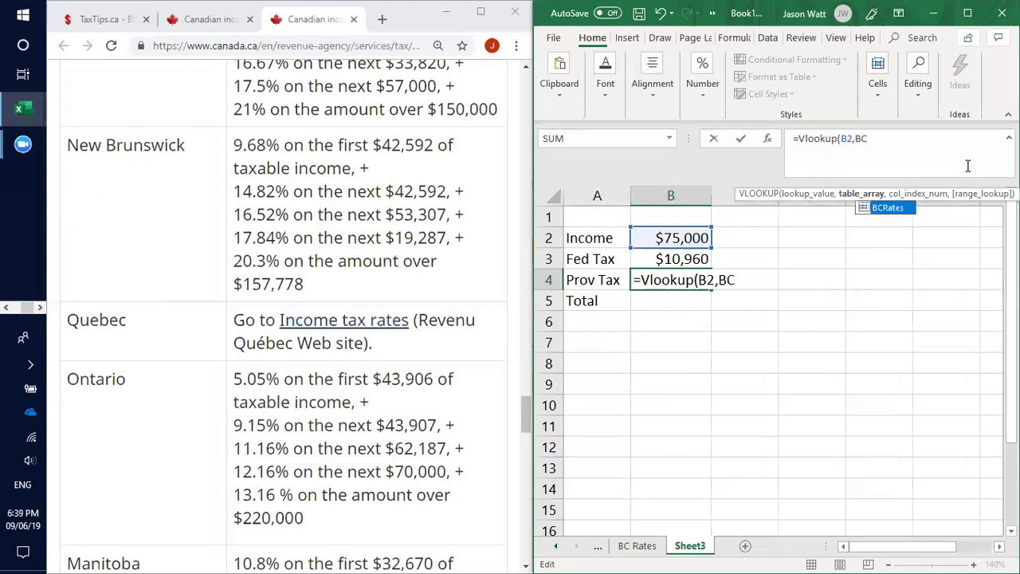
pyautogui.write('Rates,')
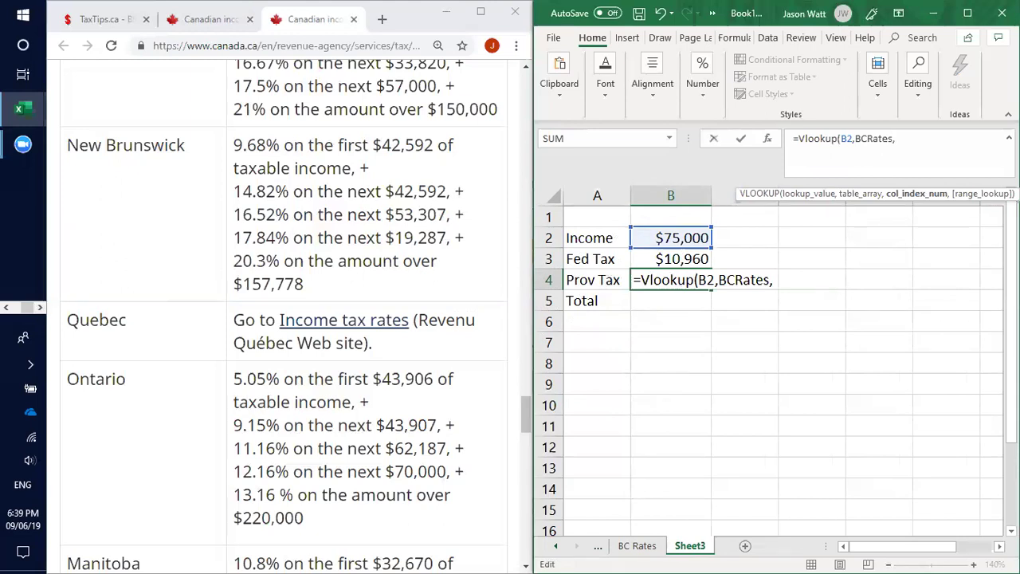
pyautogui.write('2')
pyautogui.write(',F')
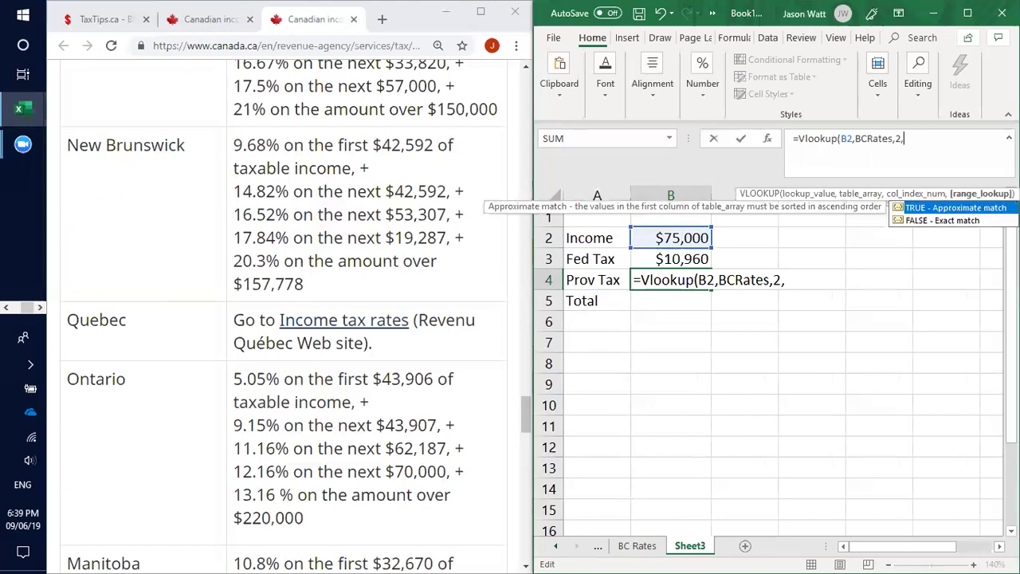
pyautogui.press('BackSpace')
pyautogui.write('True)')
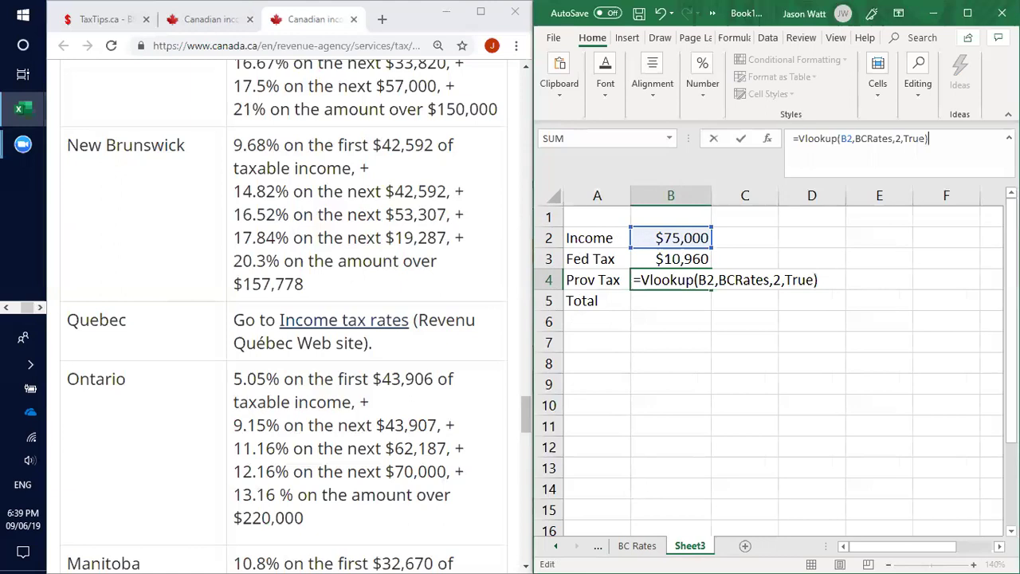
pyautogui.press('Return')
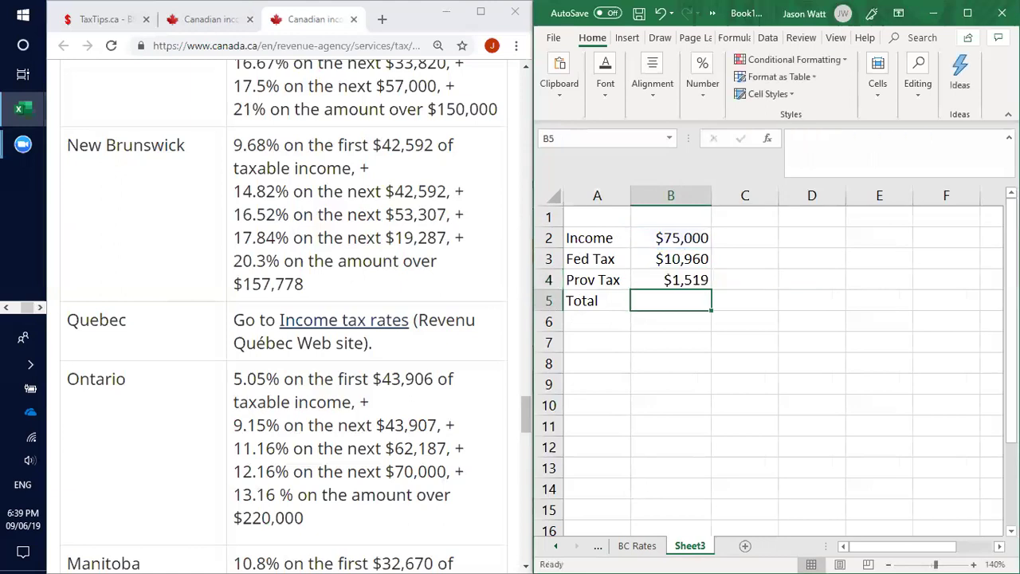
# Change the income in B2 to 140,000 and check the Prov Tax formula in B4
pyautogui.click(679, 239)
pyautogui.write('1')
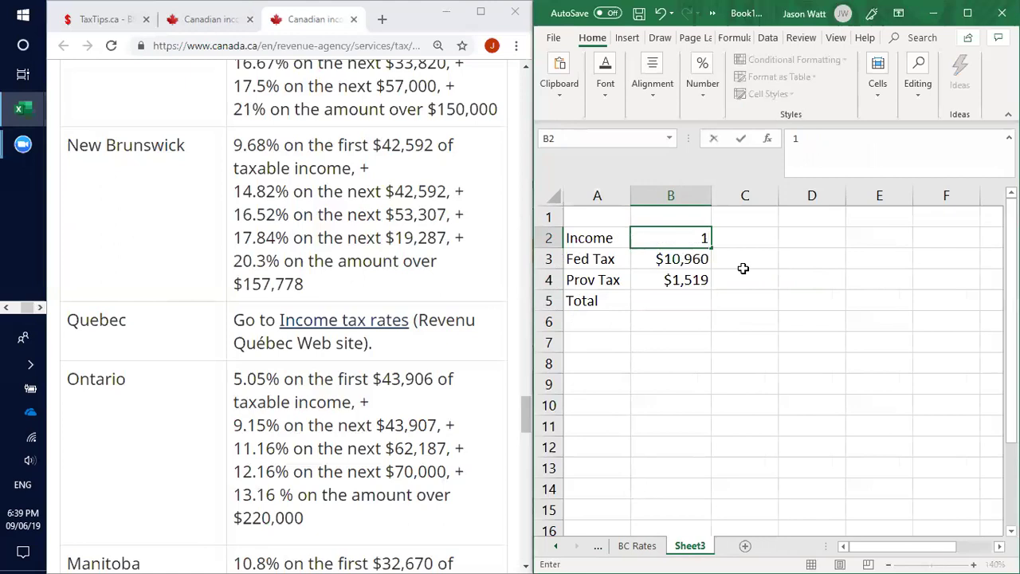
pyautogui.write('40,00000')
pyautogui.press('Return')
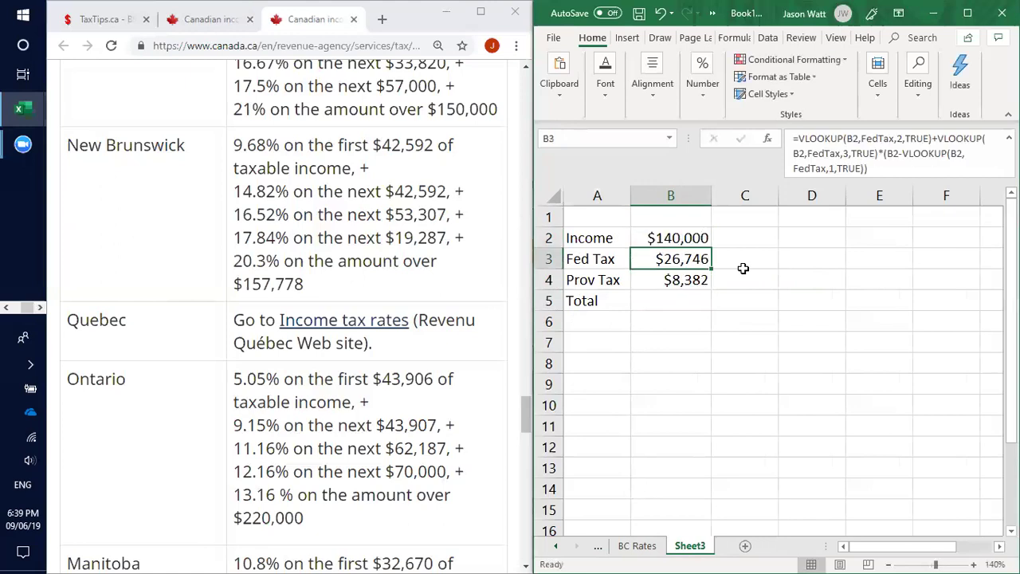
pyautogui.click(648, 392)
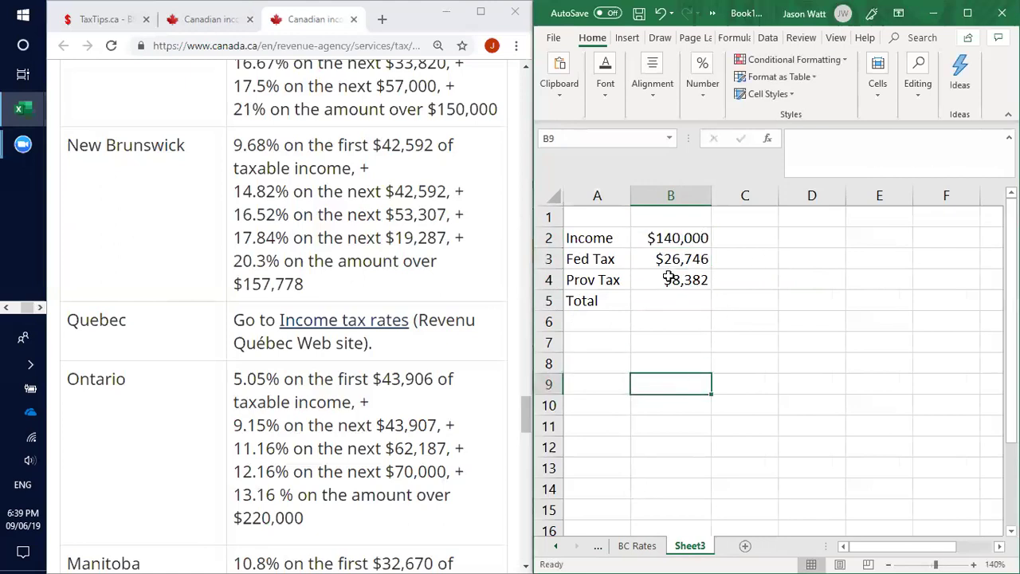
pyautogui.click(670, 239)
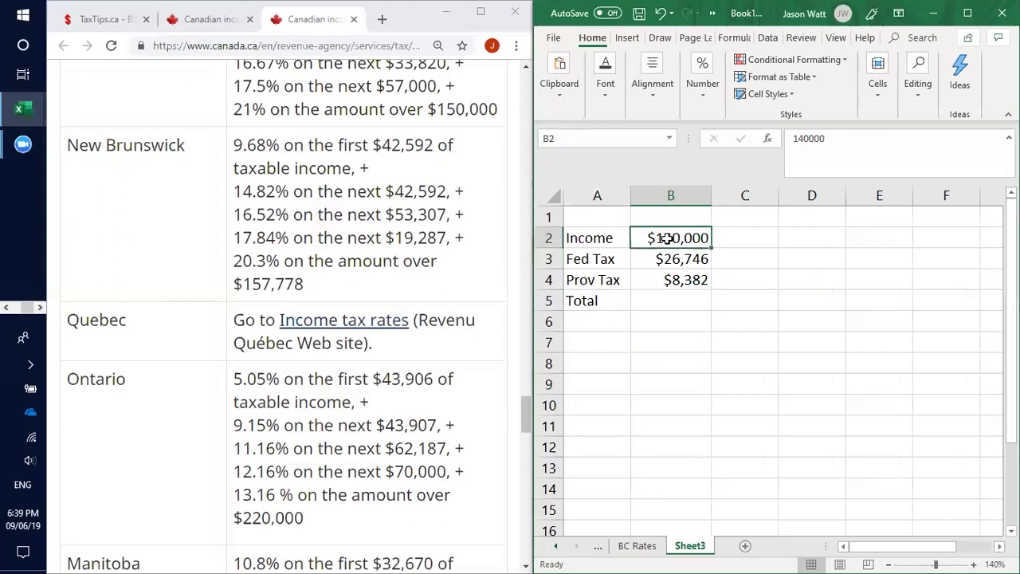
pyautogui.click(675, 281)
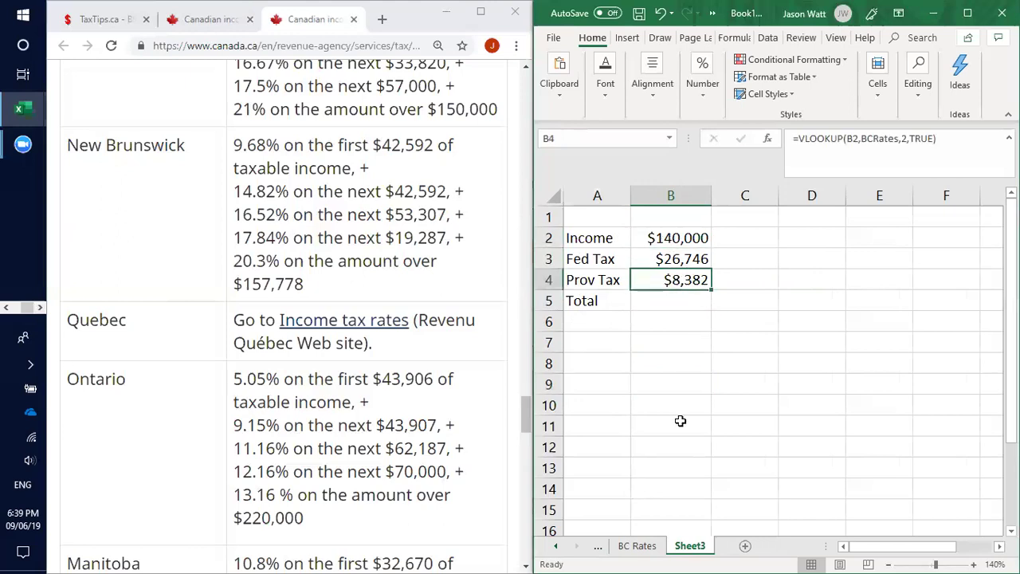
# Review the BC Rates table's income threshold in A7 and bracket tax formula in B7
pyautogui.click(637, 548)
pyautogui.click(722, 447)
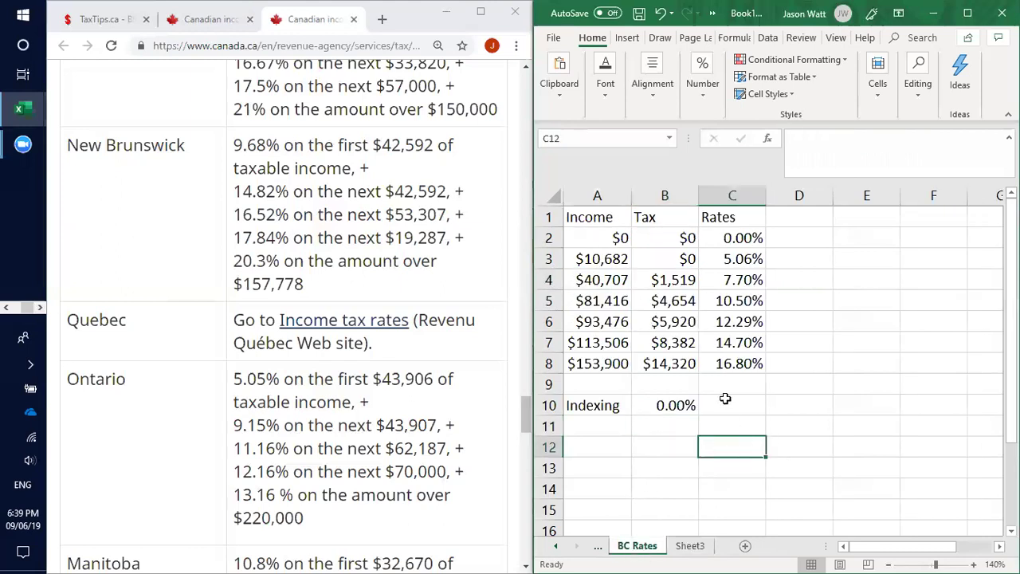
pyautogui.click(667, 345)
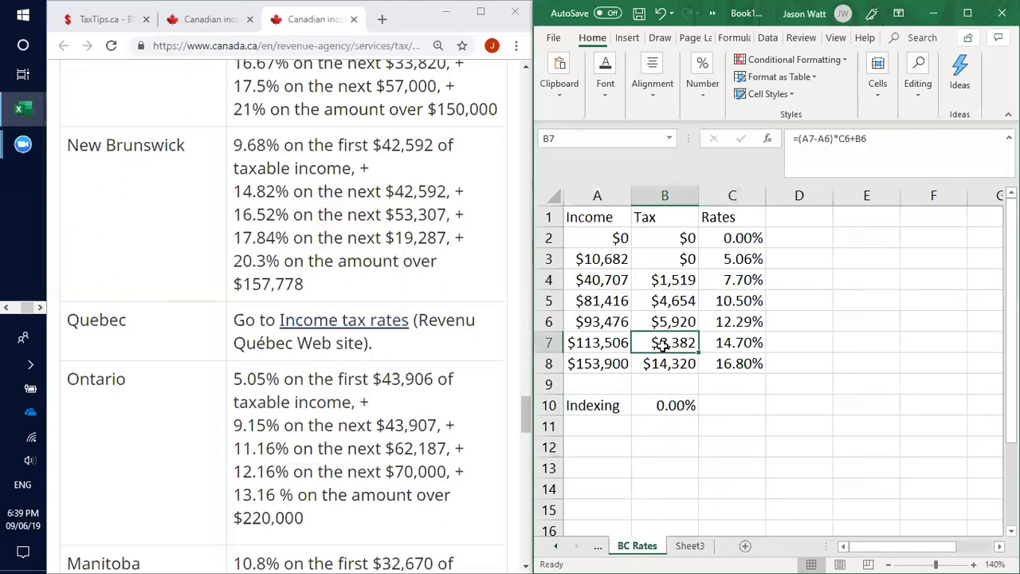
pyautogui.click(594, 340)
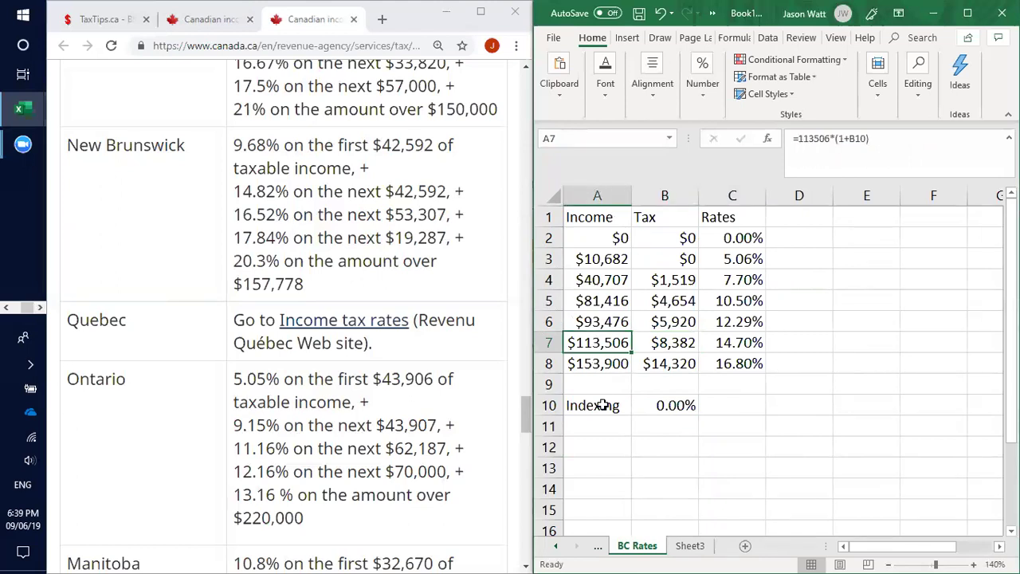
pyautogui.click(669, 342)
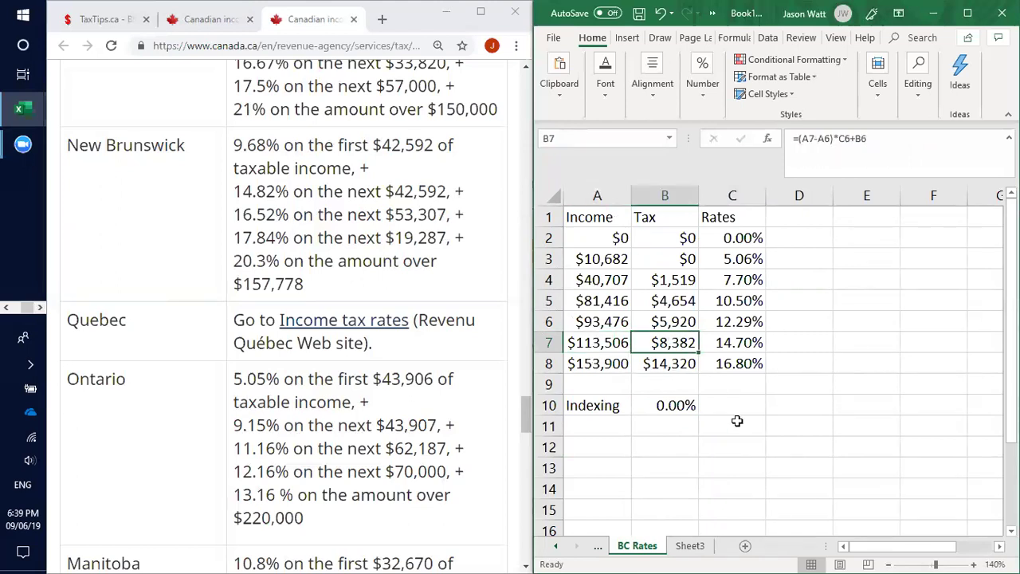
pyautogui.click(690, 548)
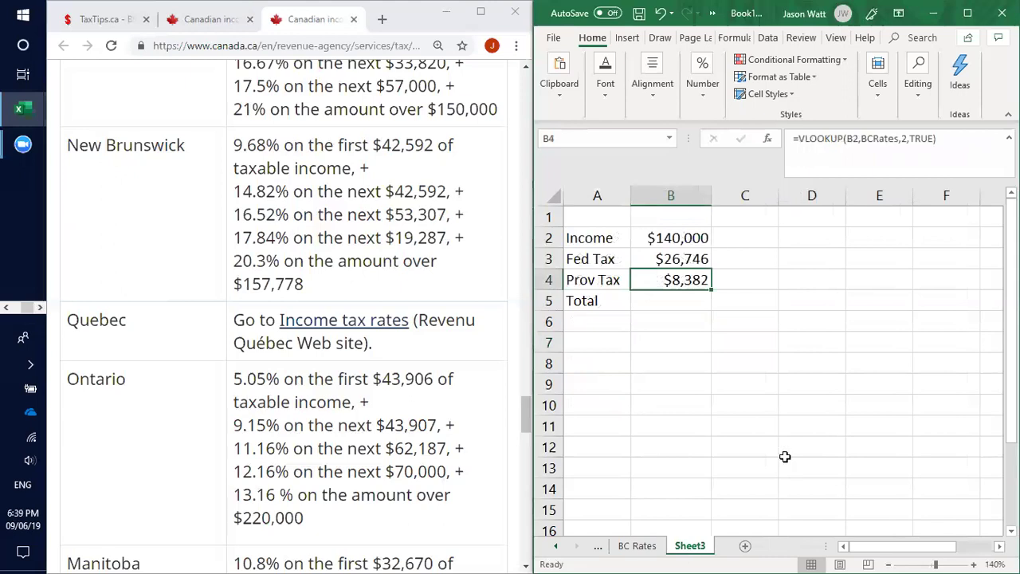
# Append +VLOOKUP(B2,BCRates,3,TRUE)*(B2-VLOOKUP(B2,BCRates,1,TRUE)) to B4's formula, giving $12,276.46
pyautogui.click(950, 144)
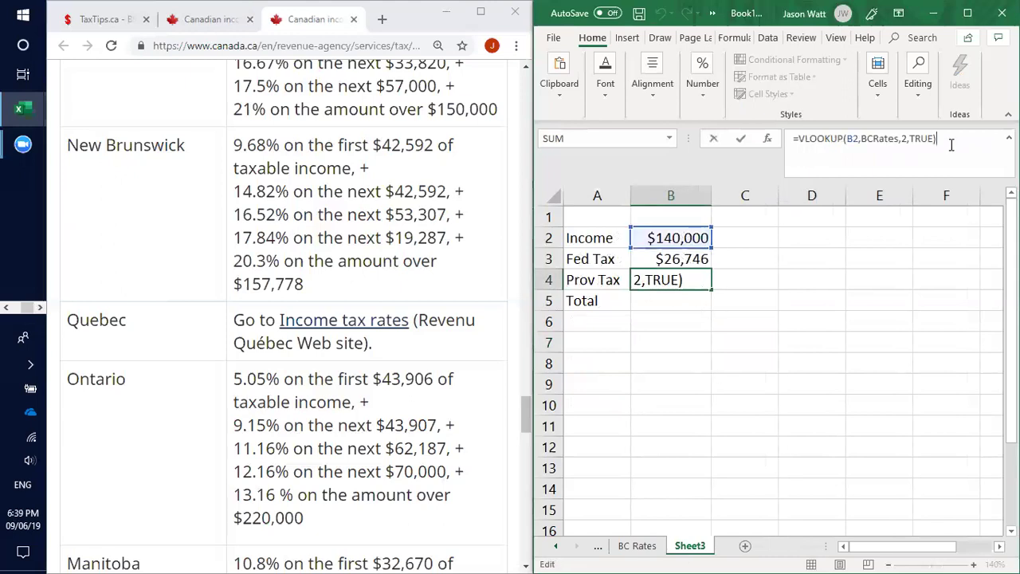
pyautogui.write('+')
pyautogui.write('VLOOKU')
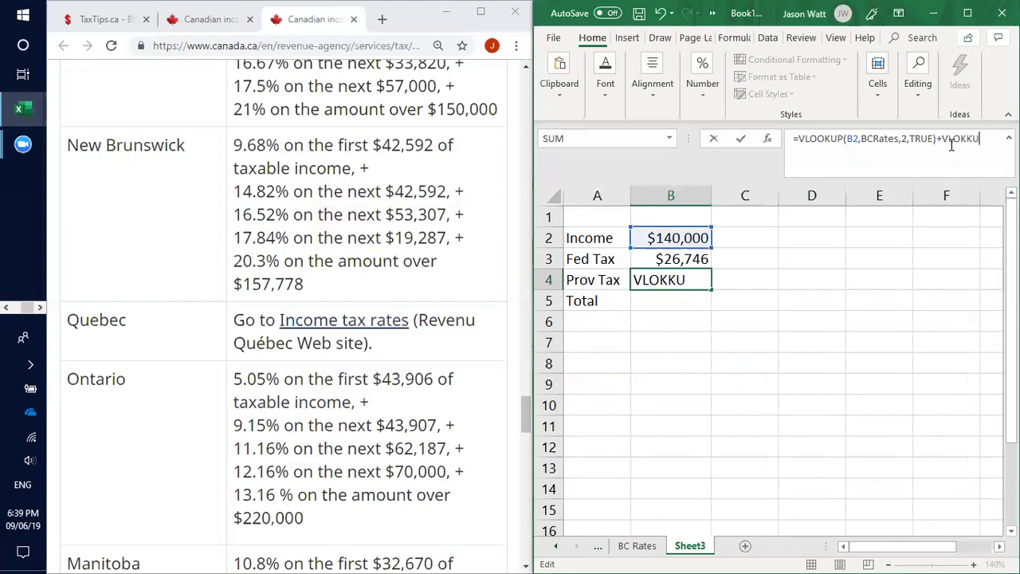
pyautogui.press('BackSpace')
pyautogui.press('BackSpace')
pyautogui.press('BackSpace')
pyautogui.write('OKUP(')
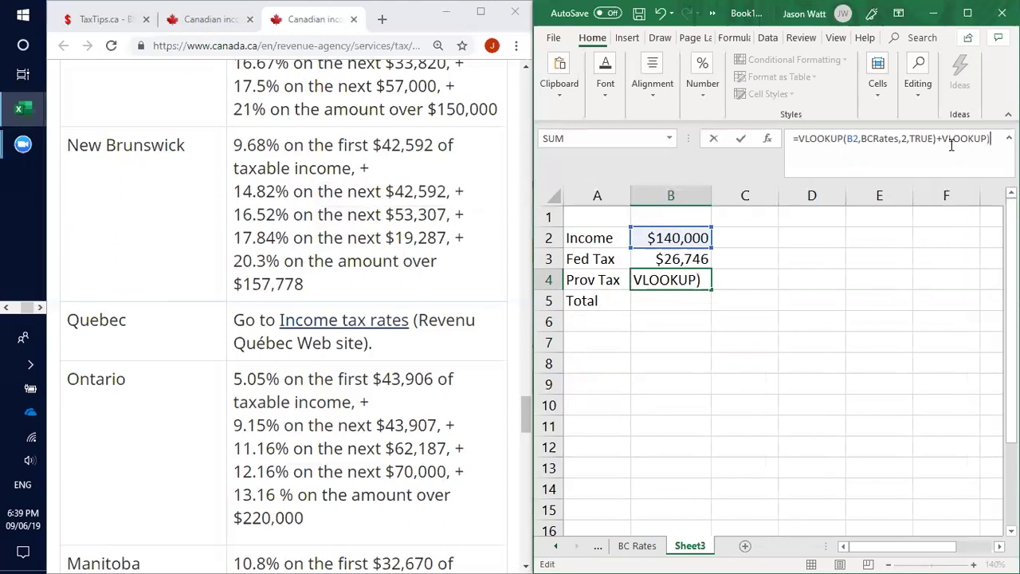
pyautogui.write('B2,B')
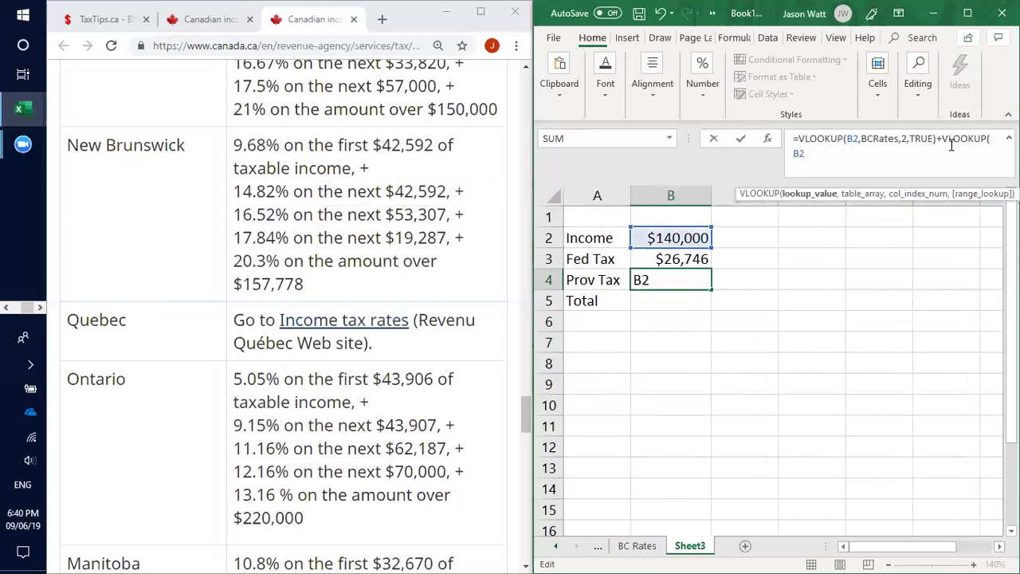
pyautogui.write('CR')
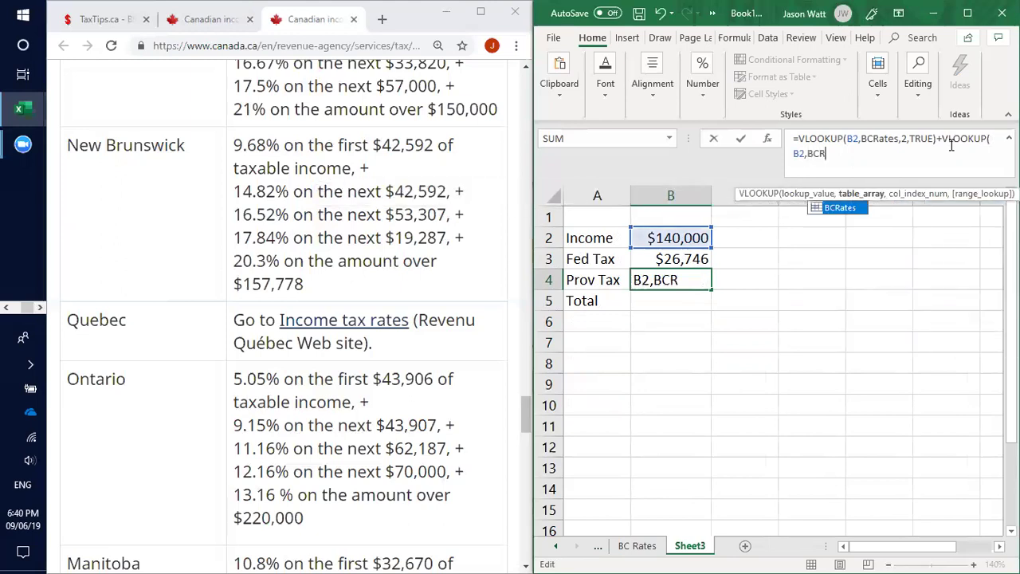
pyautogui.write('ates,')
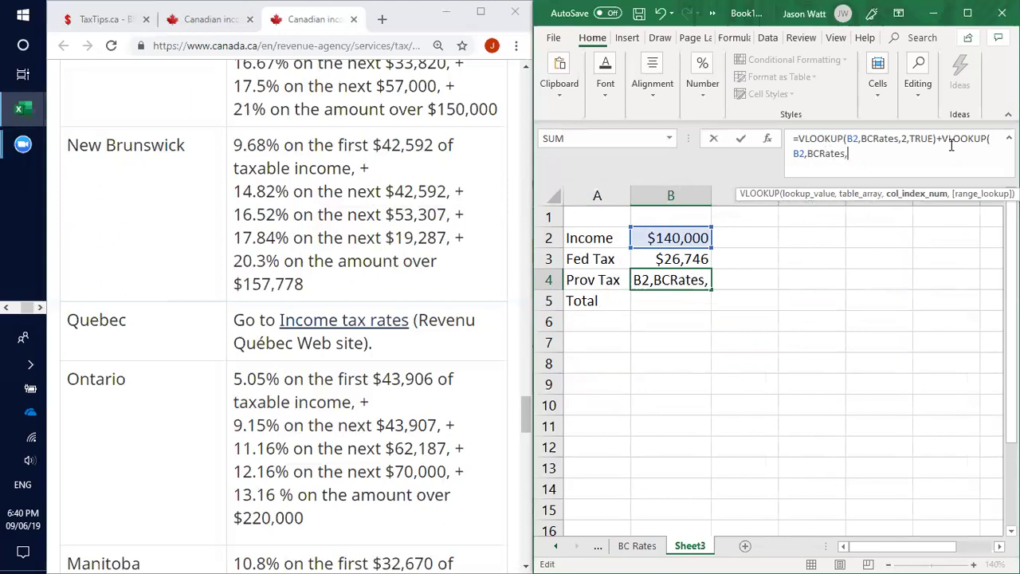
pyautogui.write('3')
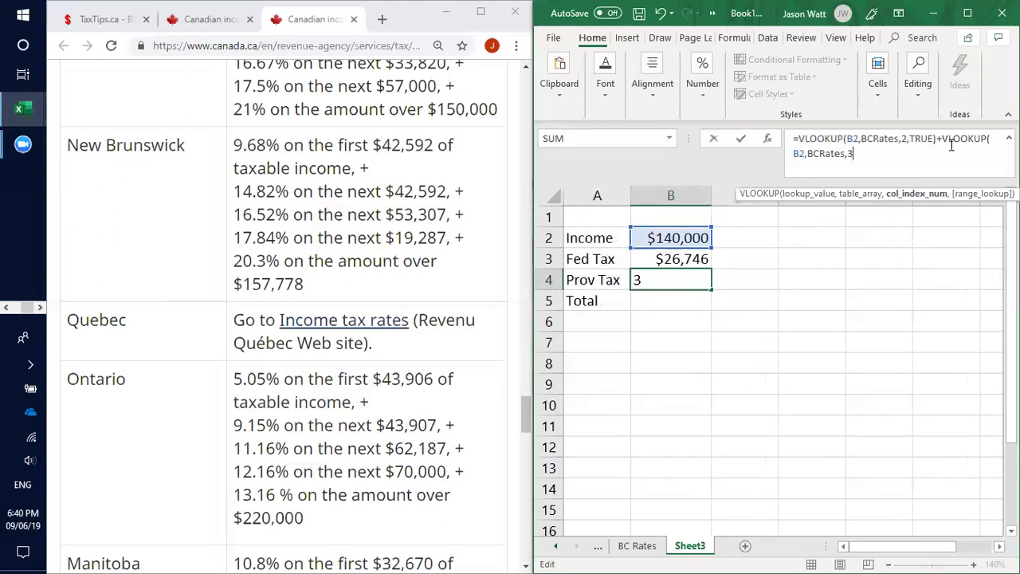
pyautogui.write(',true')
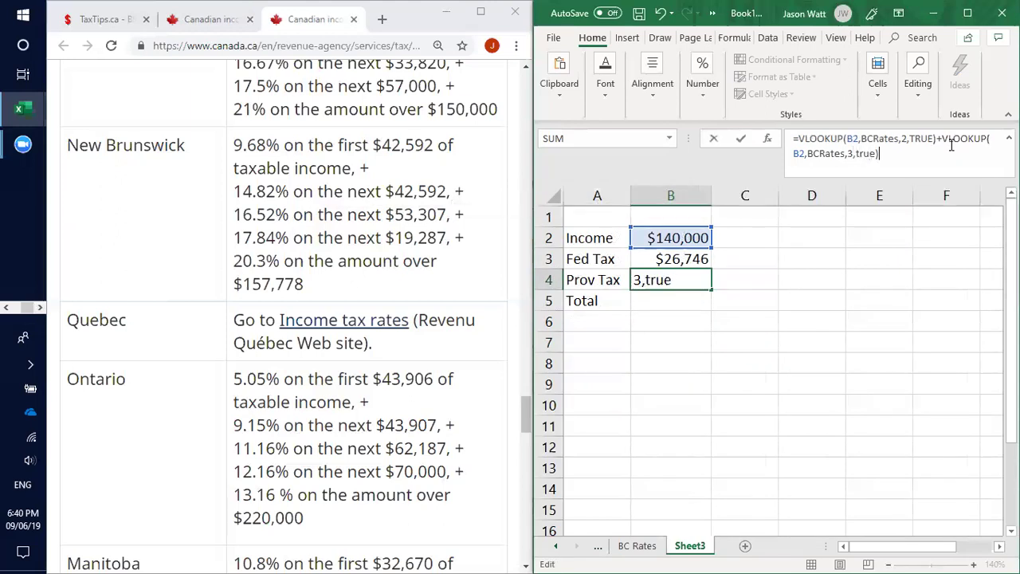
pyautogui.write(')*(B2-')
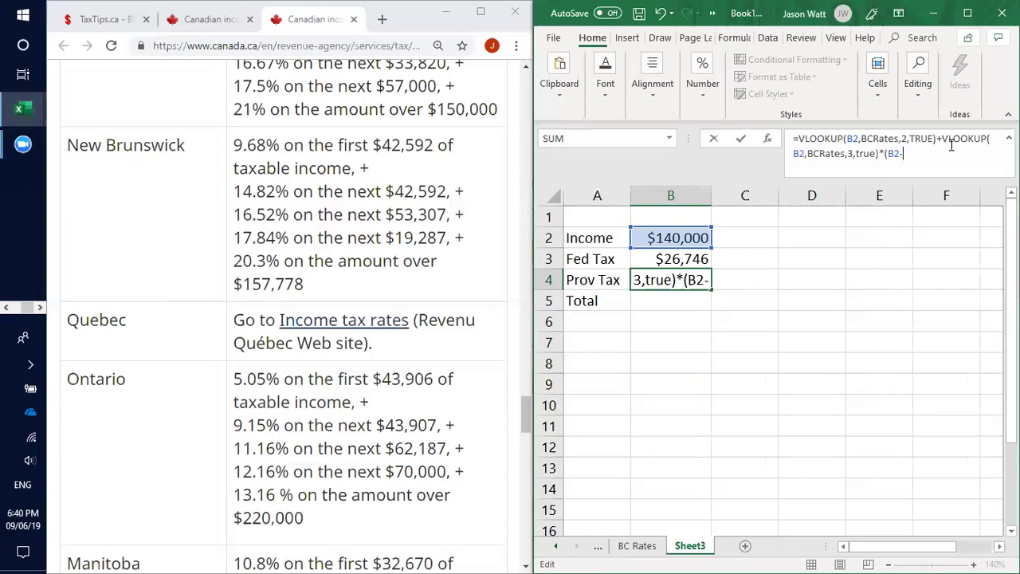
pyautogui.write('Vlookup')
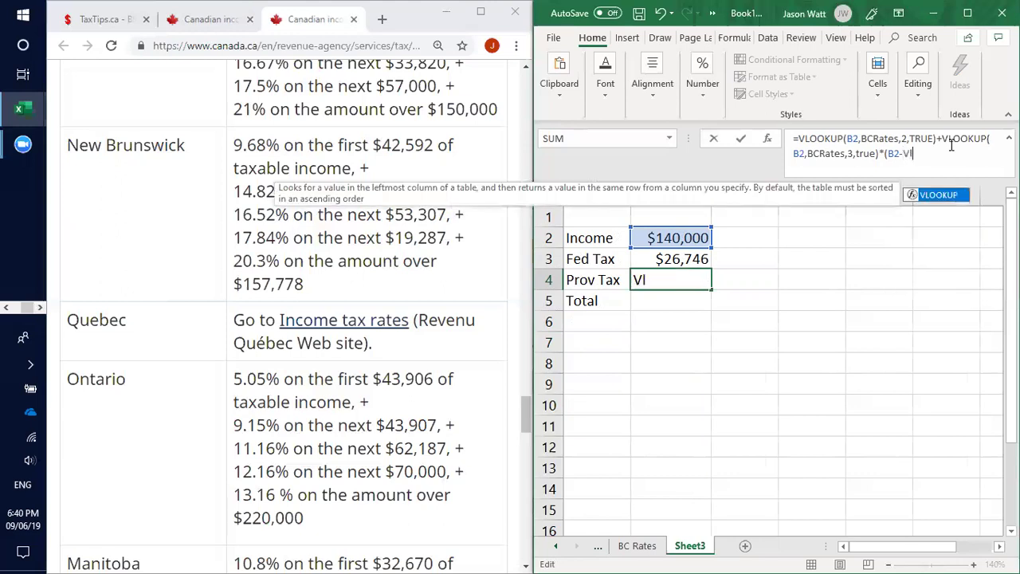
pyautogui.write('(')
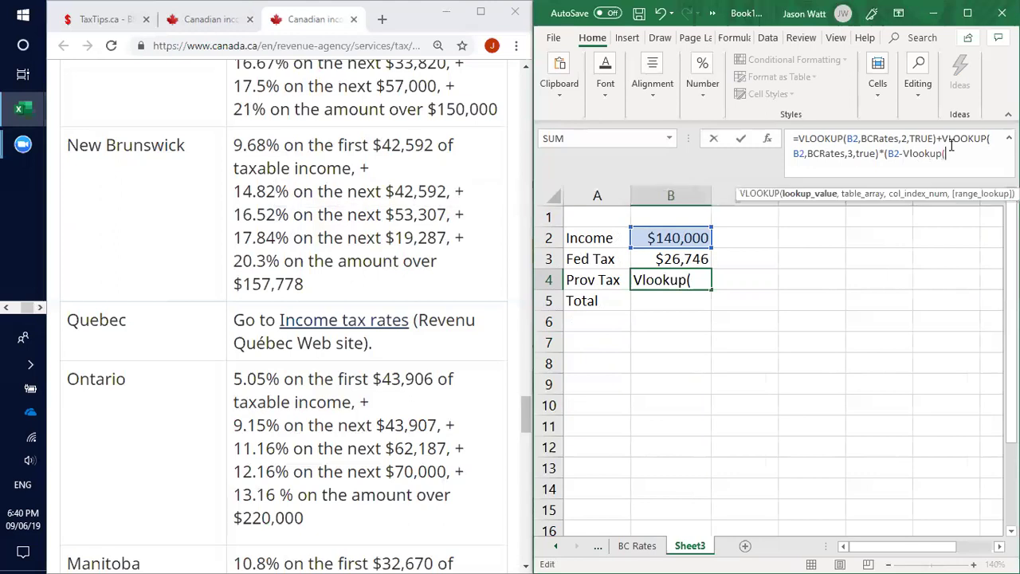
pyautogui.write('B2,')
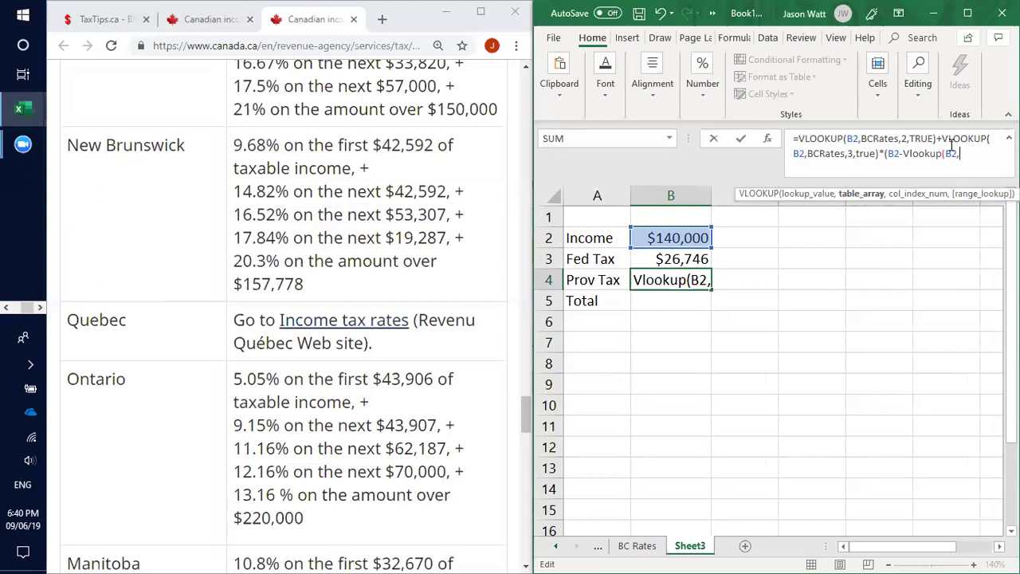
pyautogui.write('BCRates')
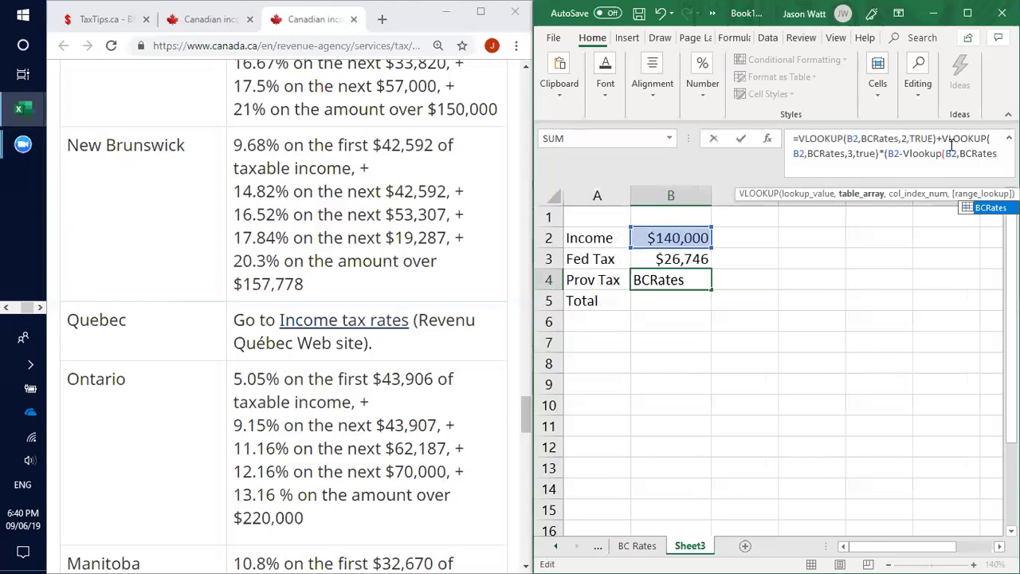
pyautogui.write(',')
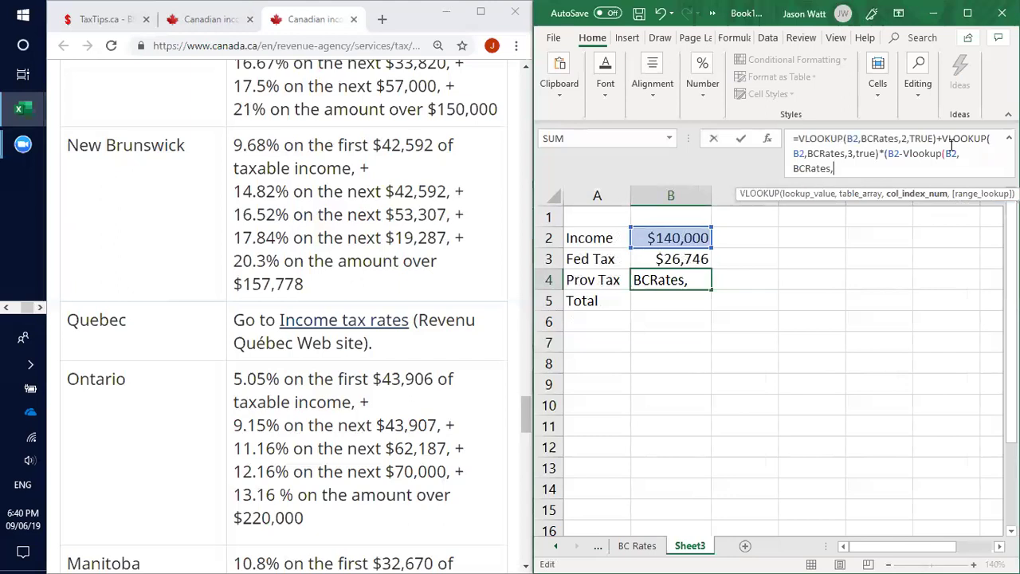
pyautogui.write('1,True)')
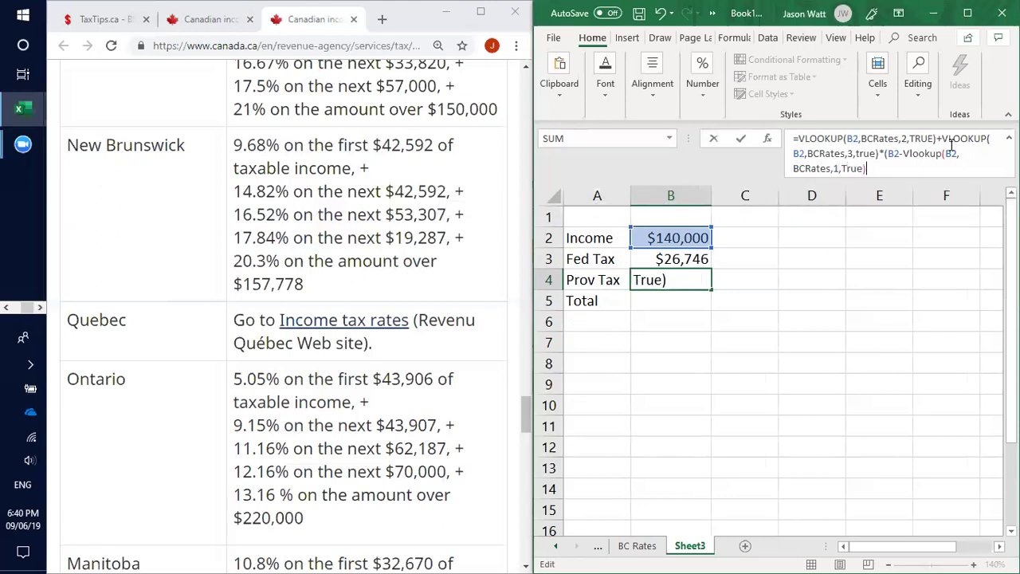
pyautogui.write(')')
pyautogui.press('Return')
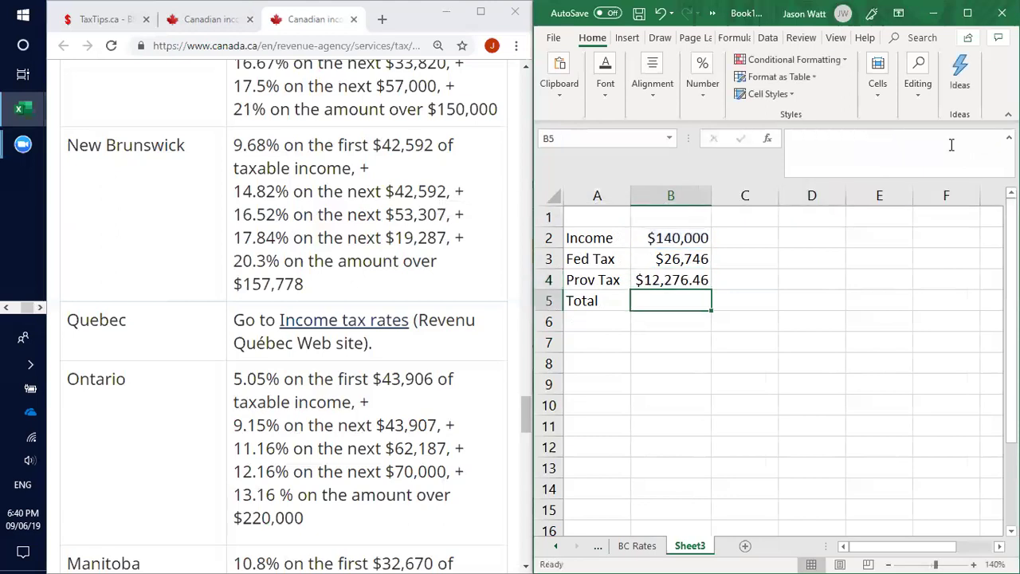
# Maximize Excel and copy B3's whole-dollar currency format to B4 and B5 with Format Painter
pyautogui.click(687, 260)
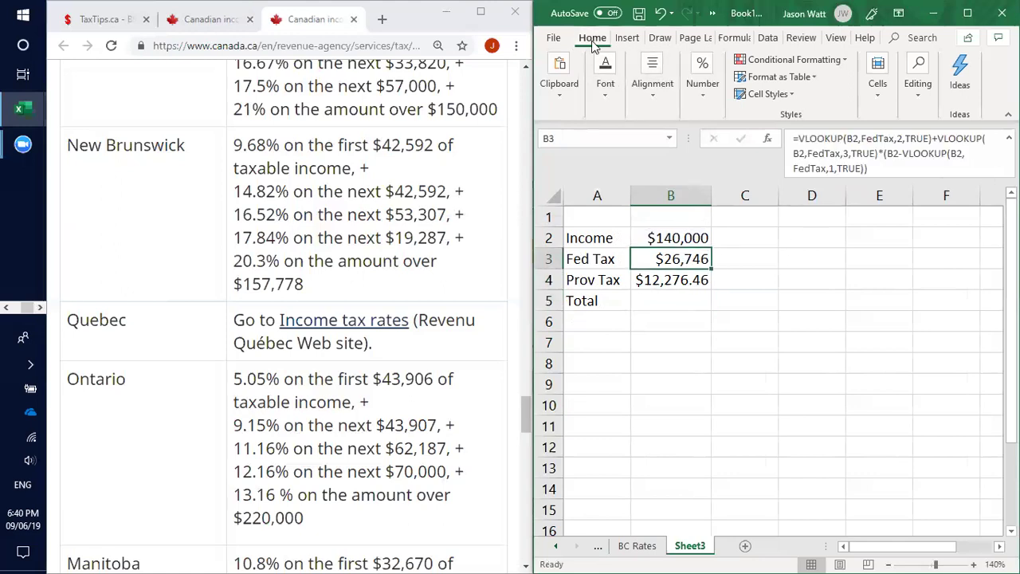
pyautogui.click(965, 14)
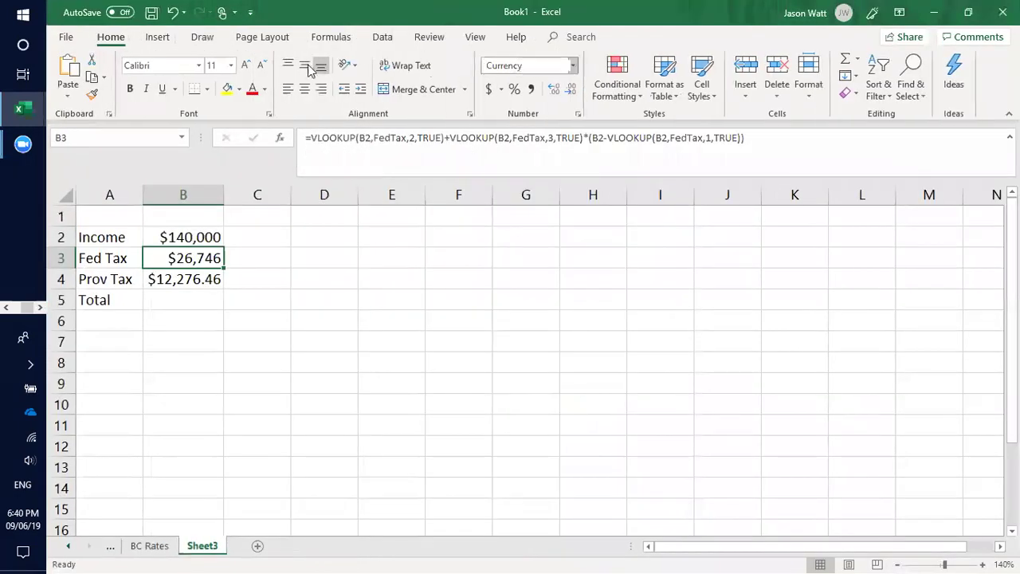
pyautogui.click(92, 94)
pyautogui.click(188, 275)
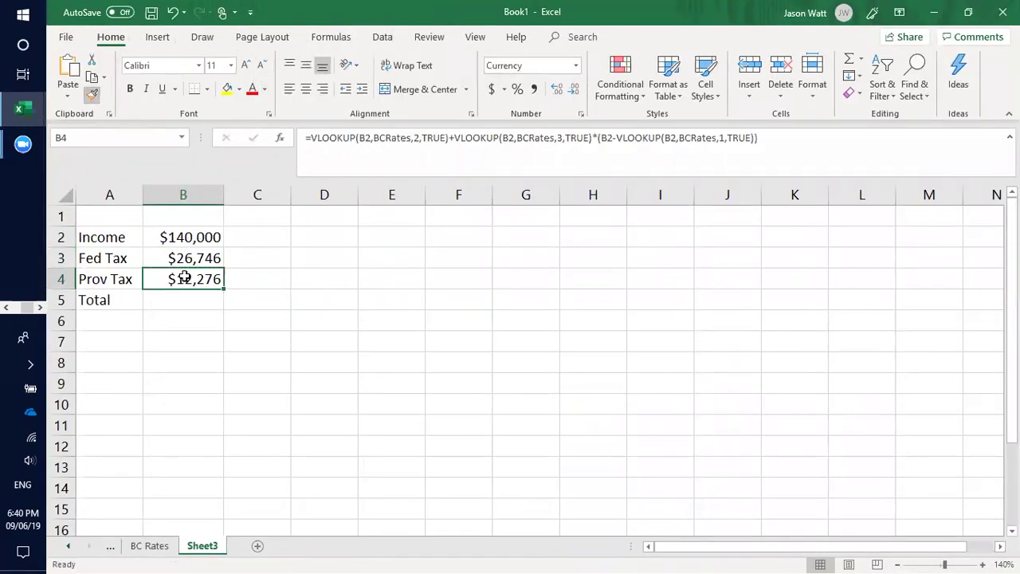
pyautogui.click(182, 373)
pyautogui.click(173, 298)
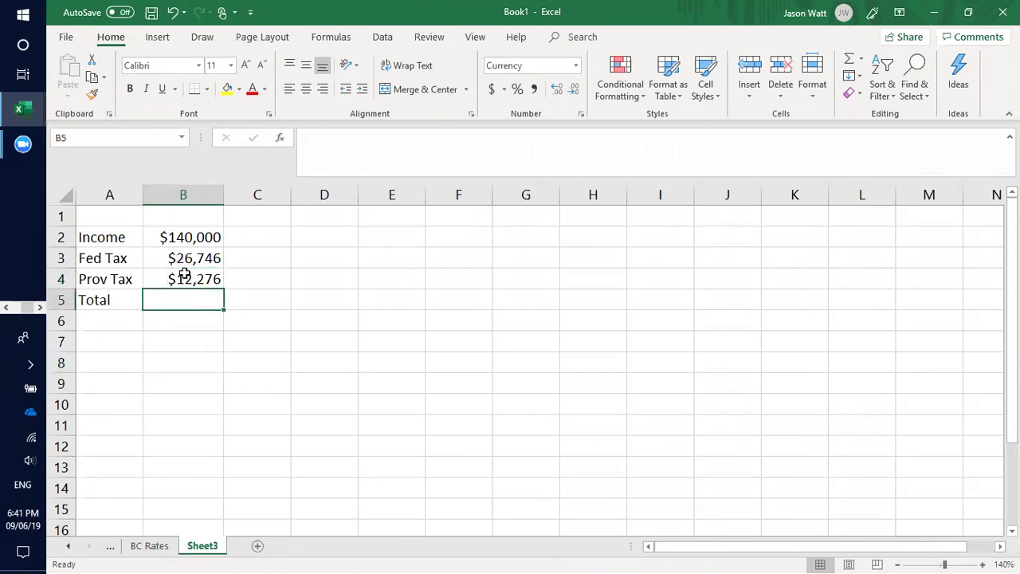
pyautogui.click(185, 272)
pyautogui.click(91, 94)
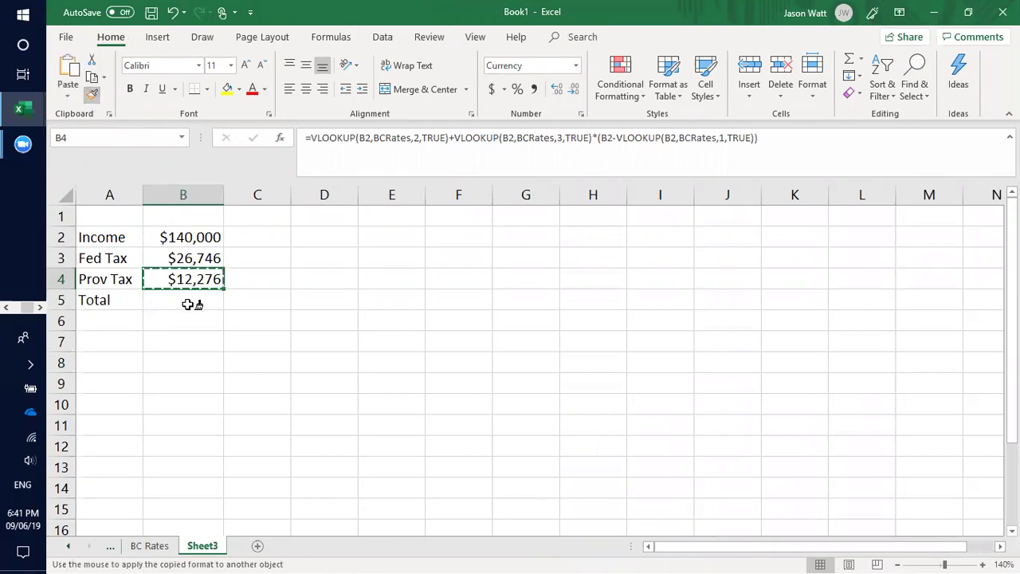
pyautogui.click(187, 302)
pyautogui.click(175, 278)
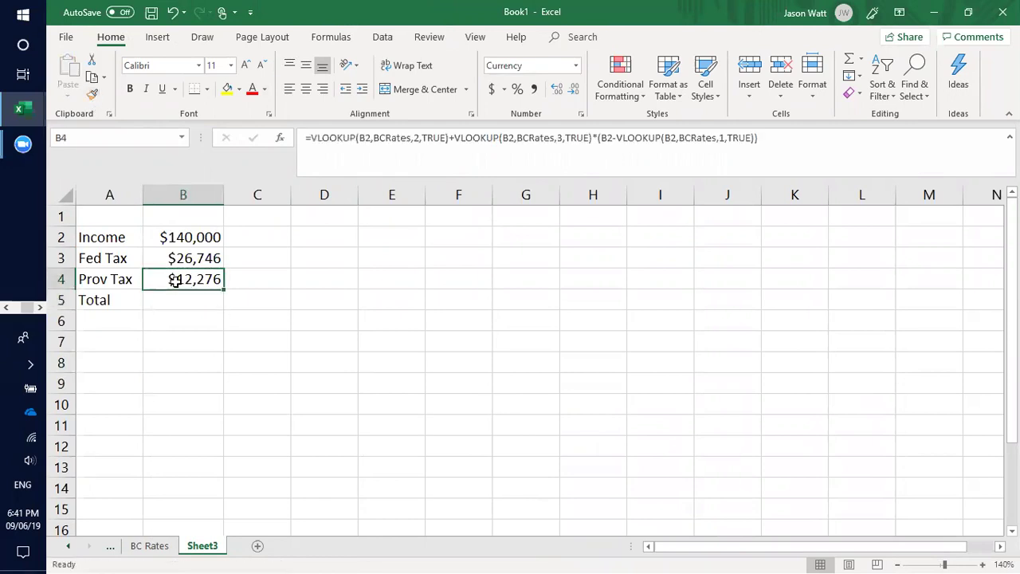
# Enter =B3+B4 in Total cell B5, showing $39,022
pyautogui.click(180, 299)
pyautogui.write('=')
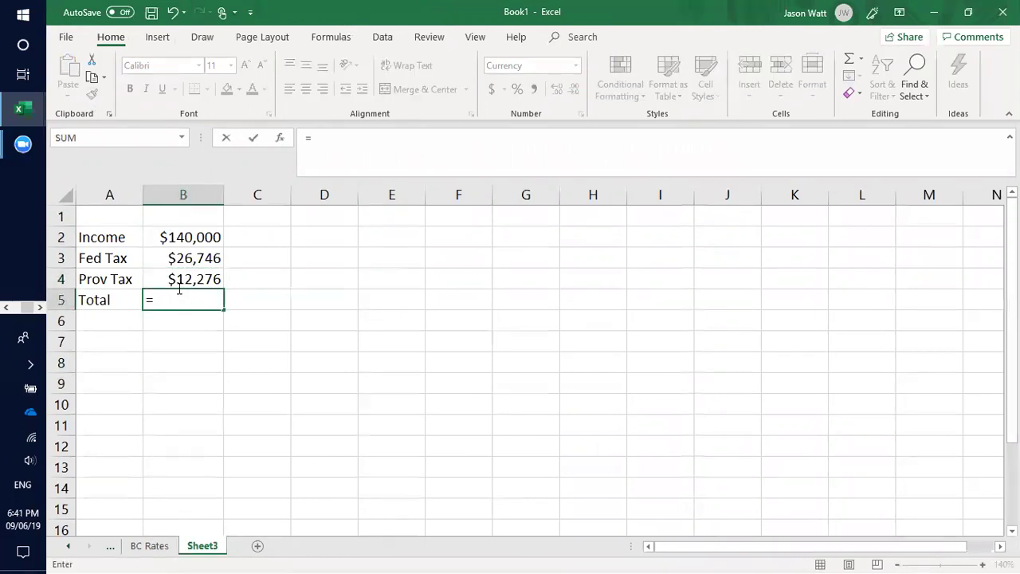
pyautogui.click(172, 258)
pyautogui.write('+')
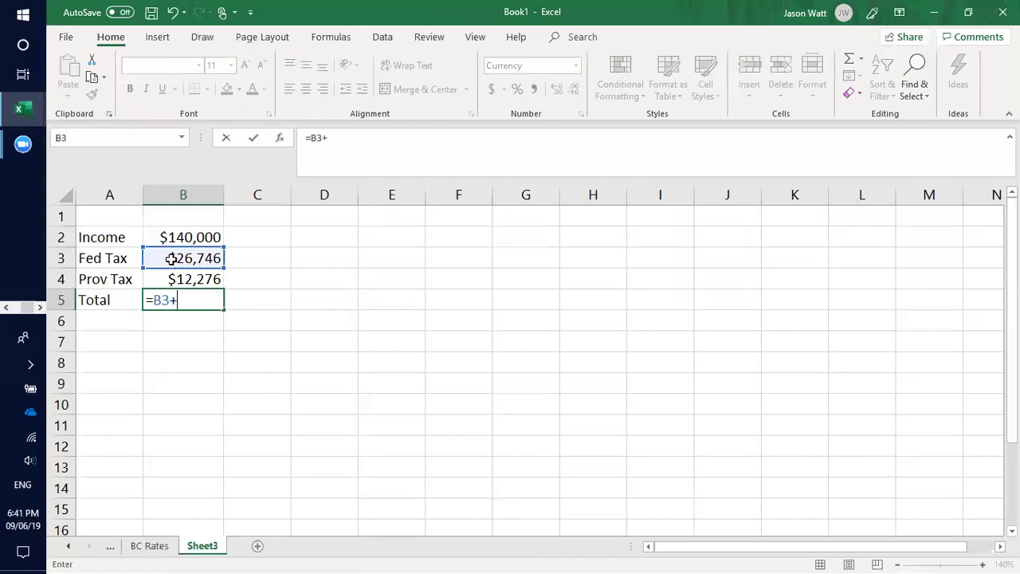
pyautogui.click(173, 274)
pyautogui.press('Return')
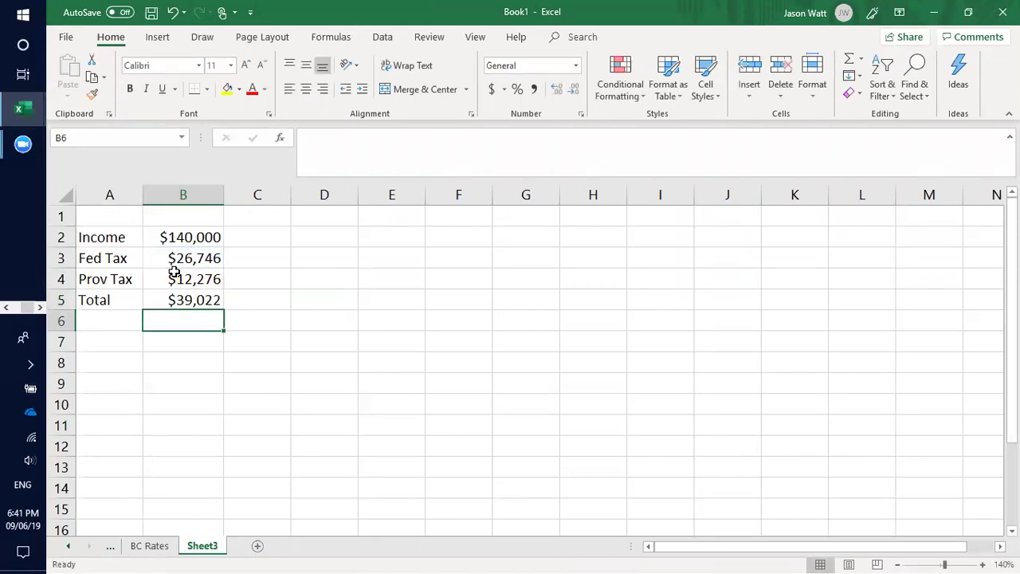
pyautogui.click(197, 398)
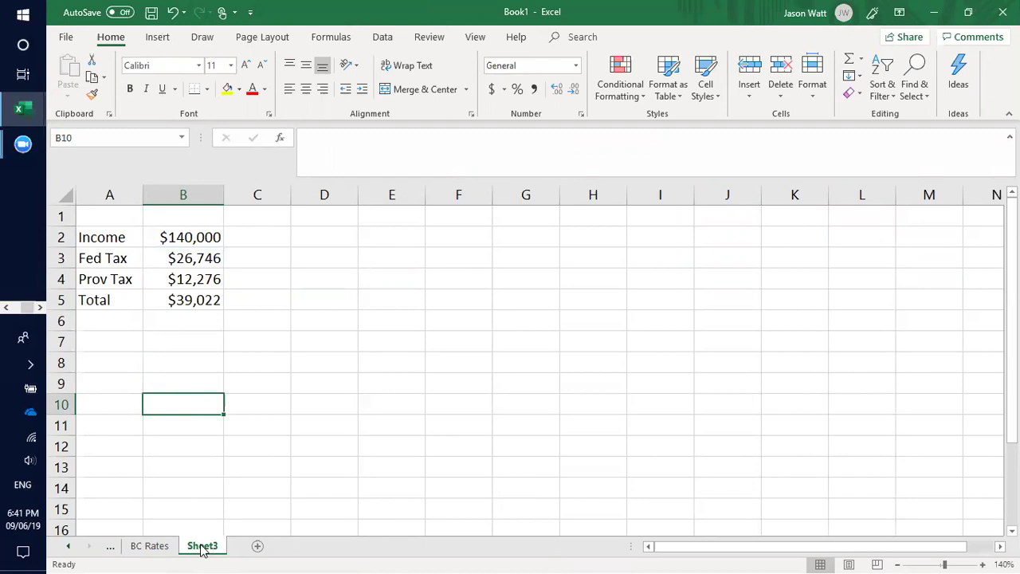
# Add the comment 'Net of deductions' to the $140,000 income cell B2
pyautogui.click(120, 236)
pyautogui.click(183, 239)
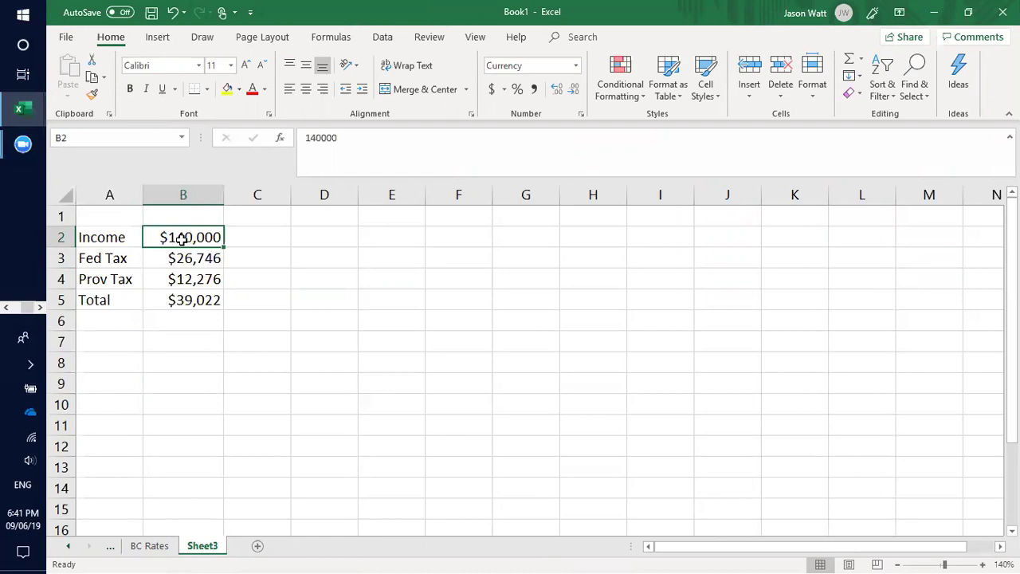
pyautogui.rightClick(182, 239)
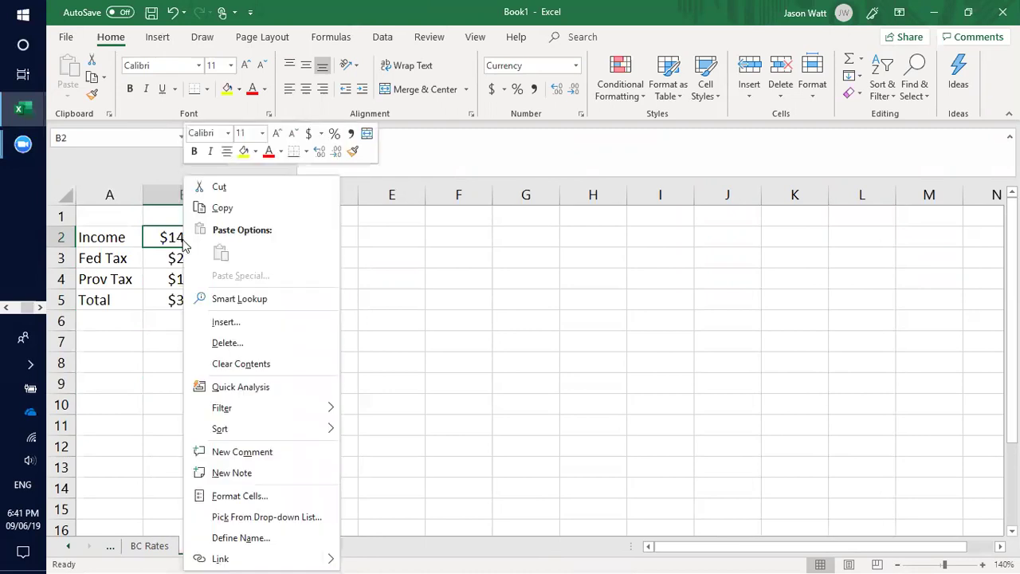
pyautogui.click(256, 451)
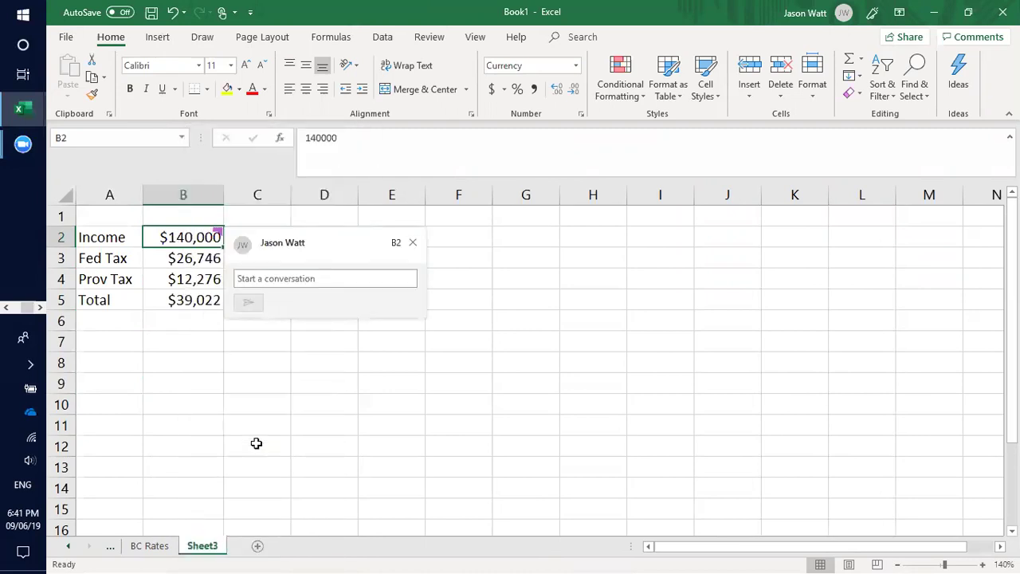
pyautogui.write('Net i')
pyautogui.press('BackSpace')
pyautogui.write('of ')
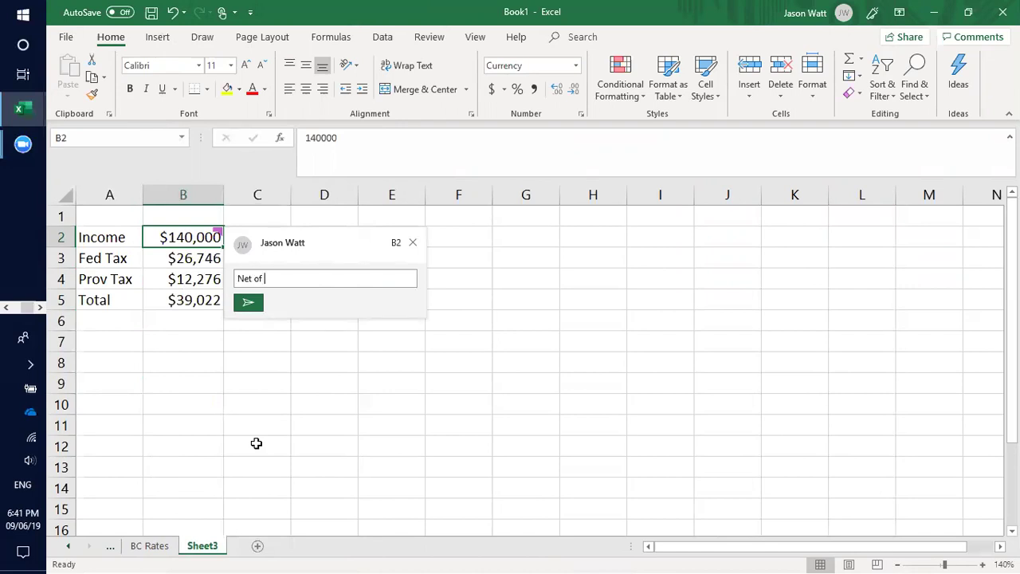
pyautogui.write('deductions')
pyautogui.click(248, 302)
pyautogui.click(283, 463)
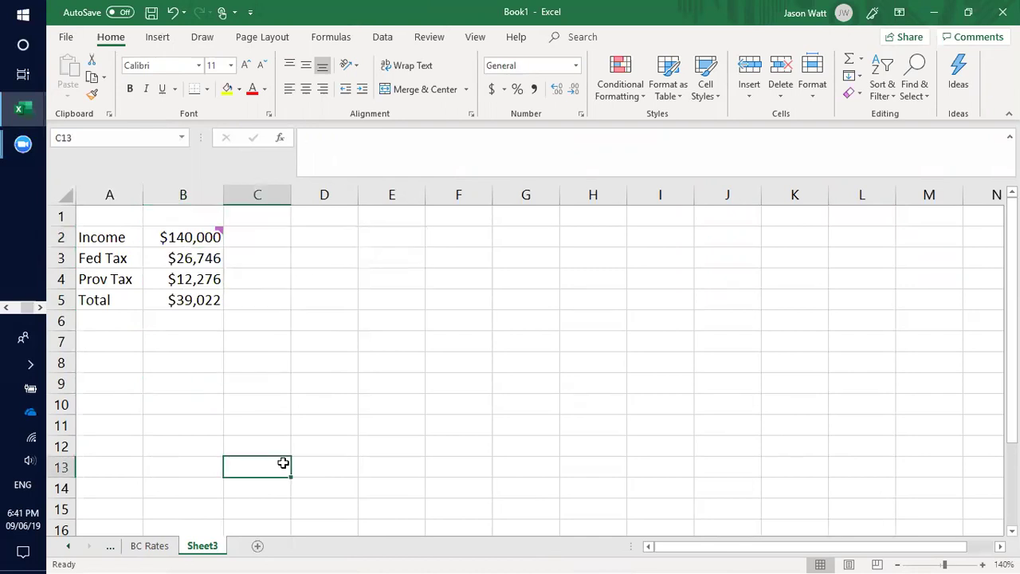
# Rename the Sheet3 tab to 'Tax Calc', correcting the first attempt 'Tax Cal'
pyautogui.rightClick(199, 550)
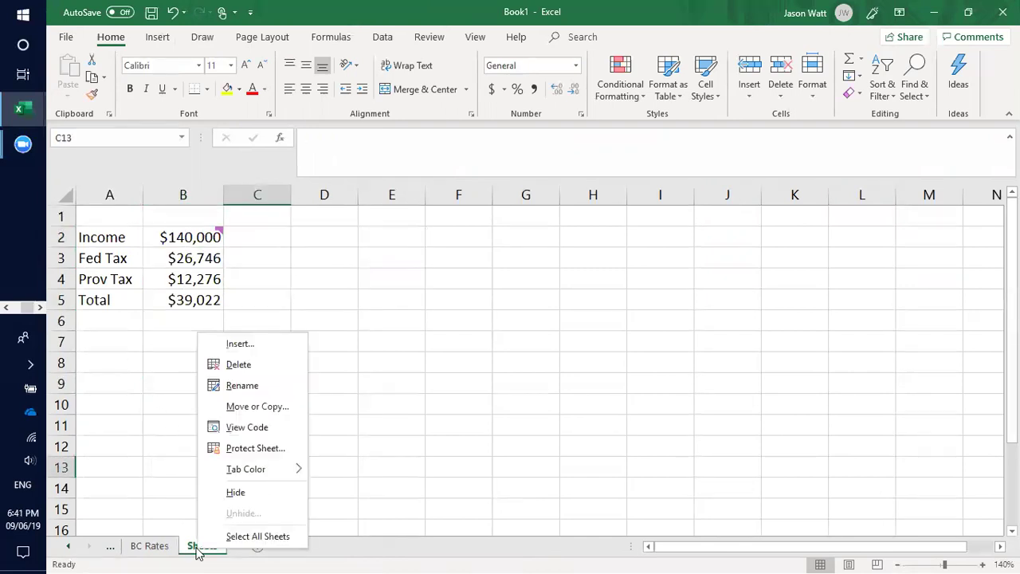
pyautogui.click(258, 392)
pyautogui.write('Tax')
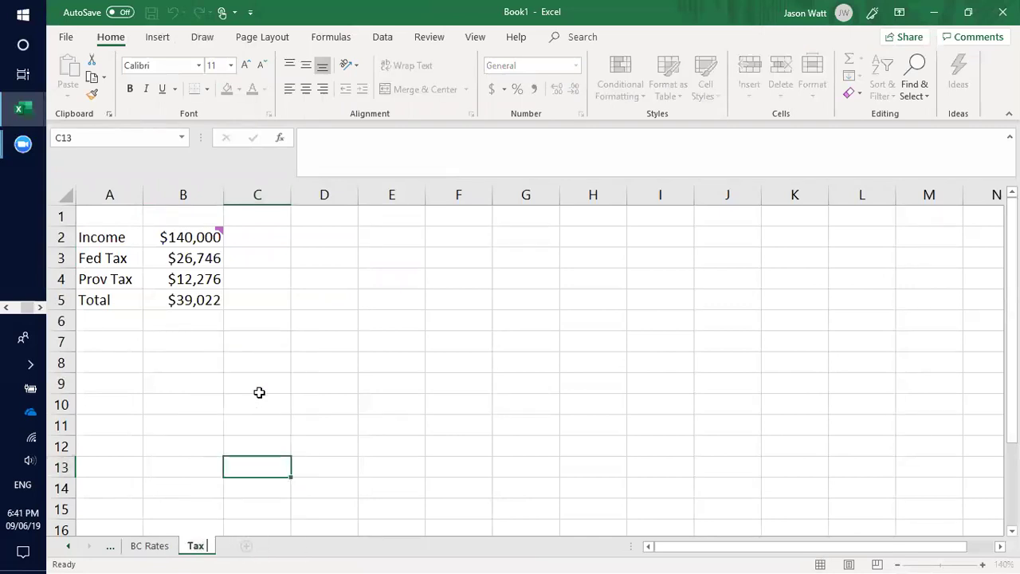
pyautogui.write(' Cal')
pyautogui.press('Return')
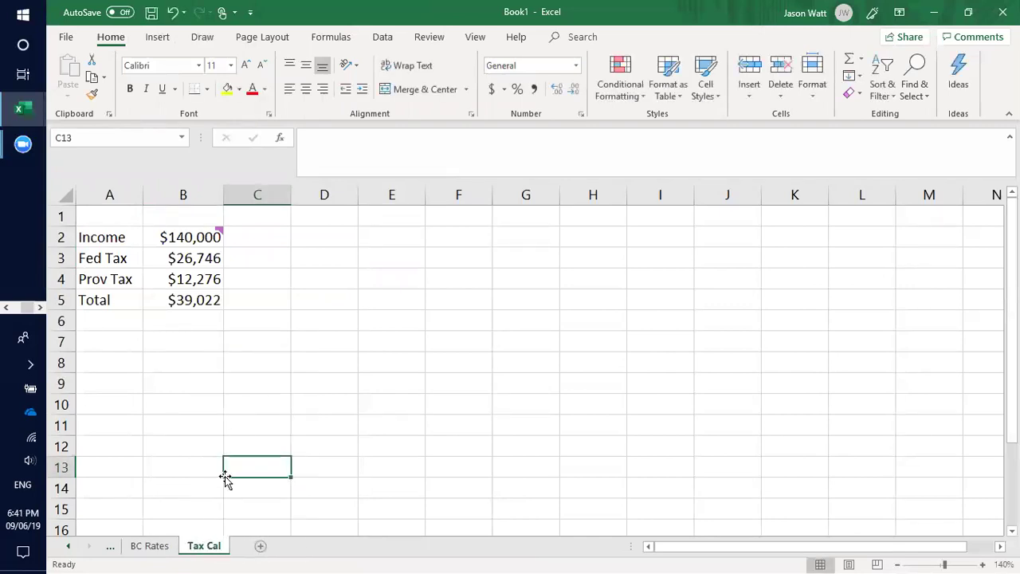
pyautogui.rightClick(201, 550)
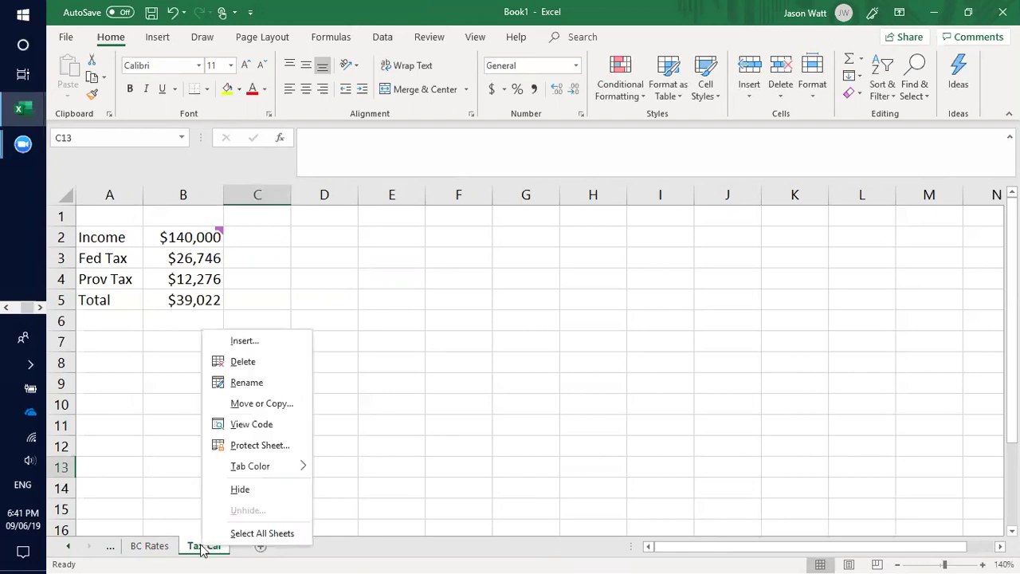
pyautogui.click(266, 387)
pyautogui.write('Tax Ca')
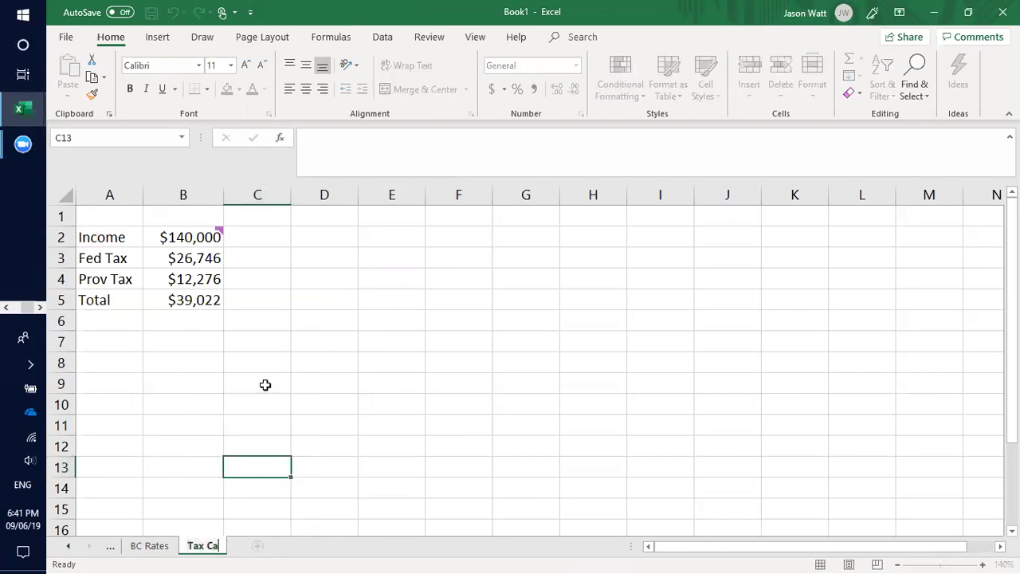
pyautogui.write('lc')
pyautogui.press('Return')
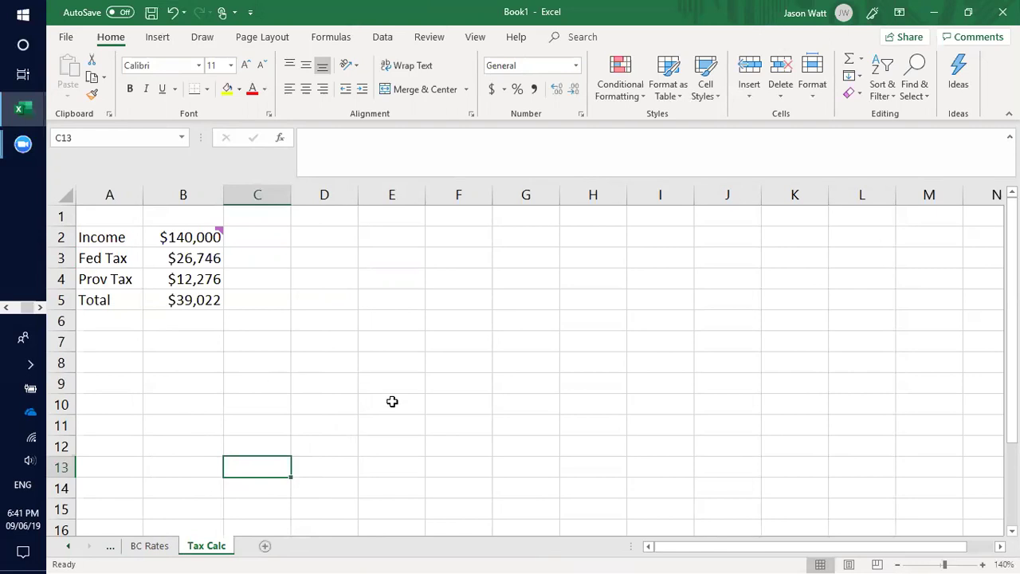
pyautogui.click(392, 401)
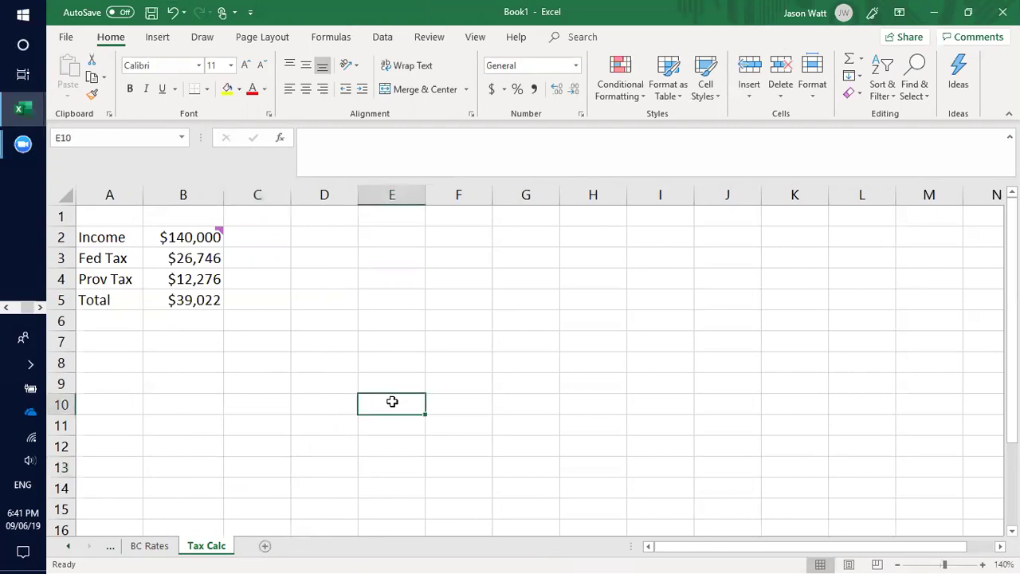
pyautogui.click(149, 547)
pyautogui.click(112, 548)
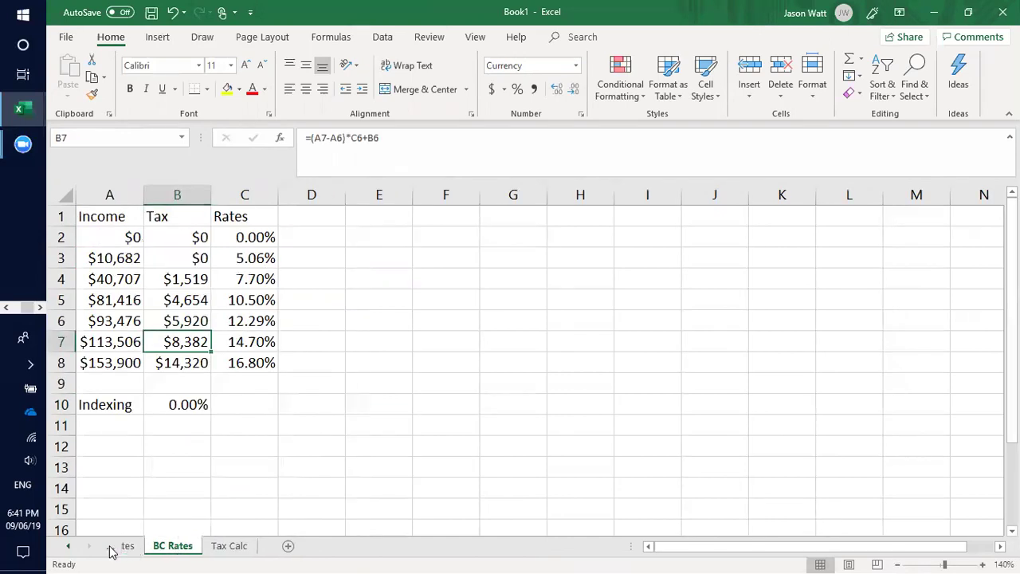
pyautogui.click(131, 546)
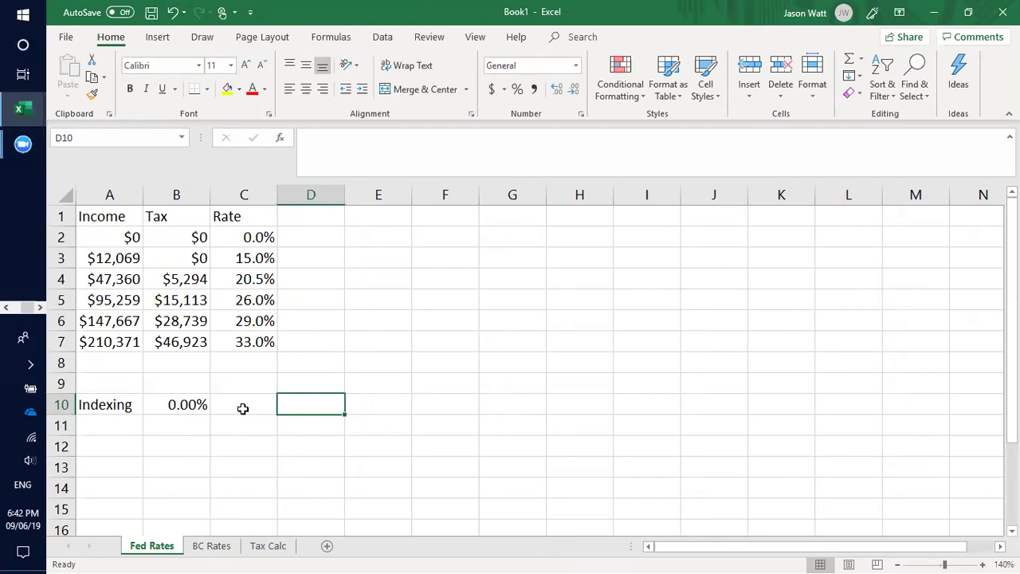
pyautogui.click(255, 449)
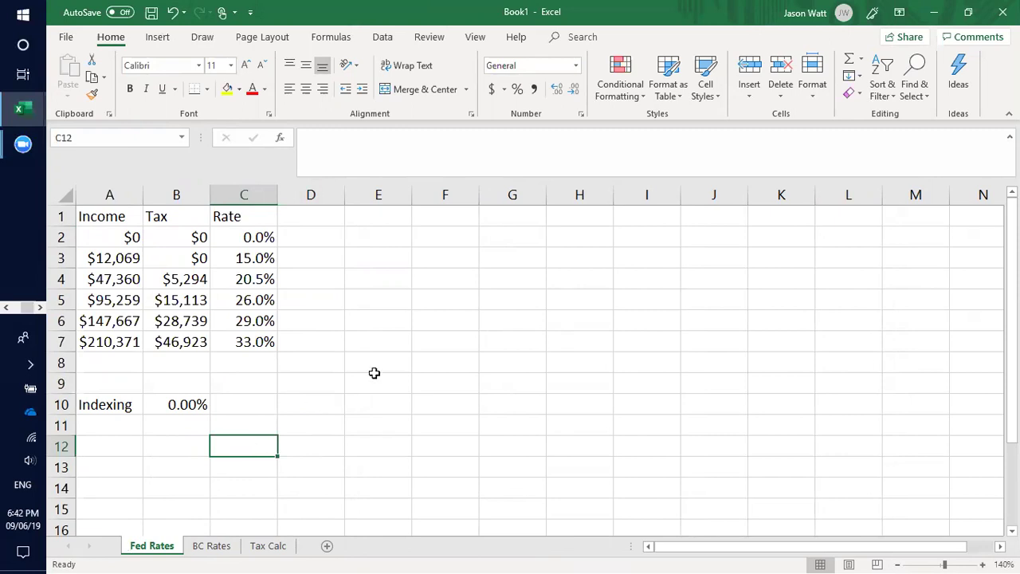
pyautogui.click(210, 548)
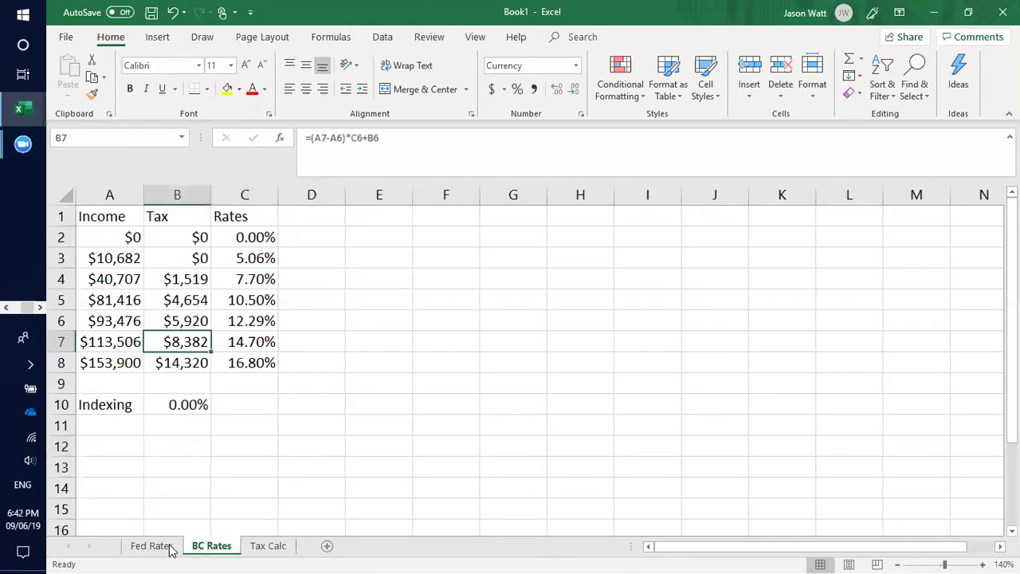
pyautogui.click(169, 548)
pyautogui.click(269, 547)
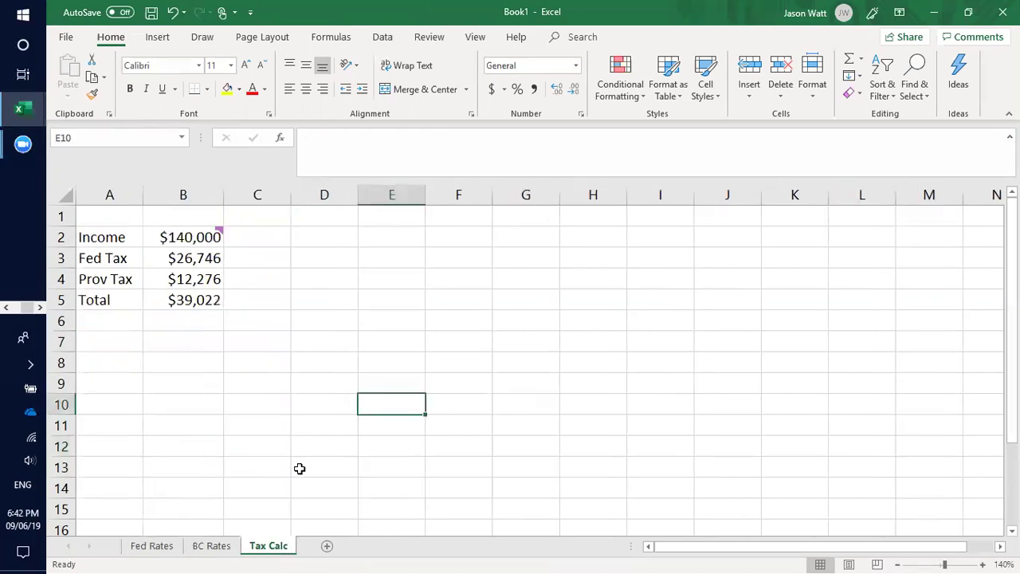
pyautogui.click(276, 374)
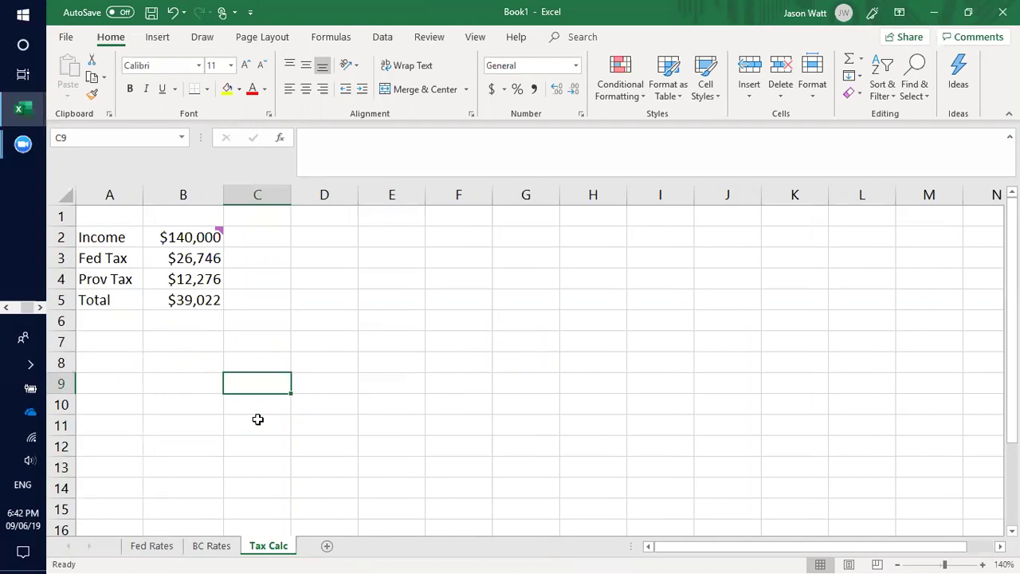
pyautogui.click(330, 478)
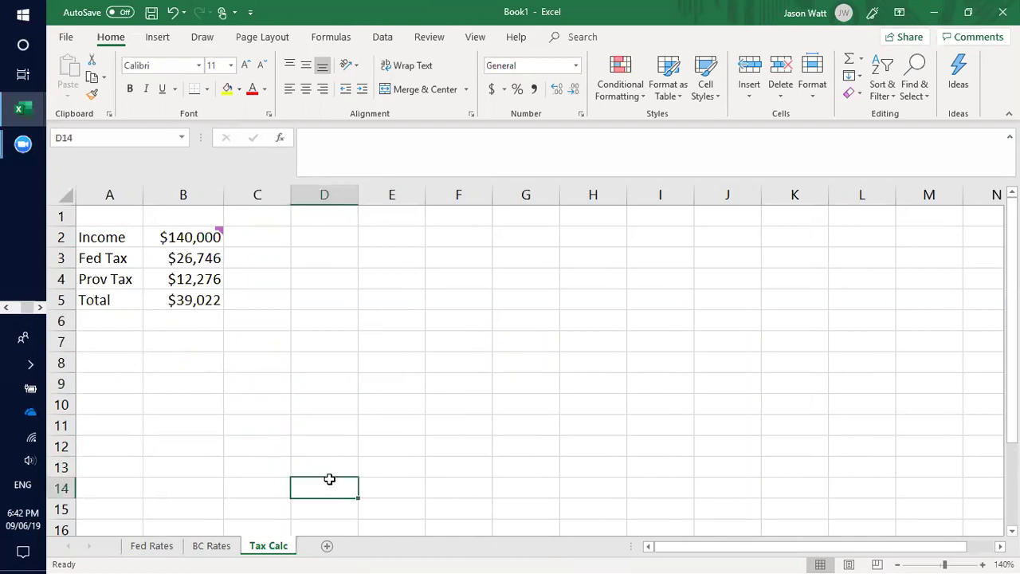